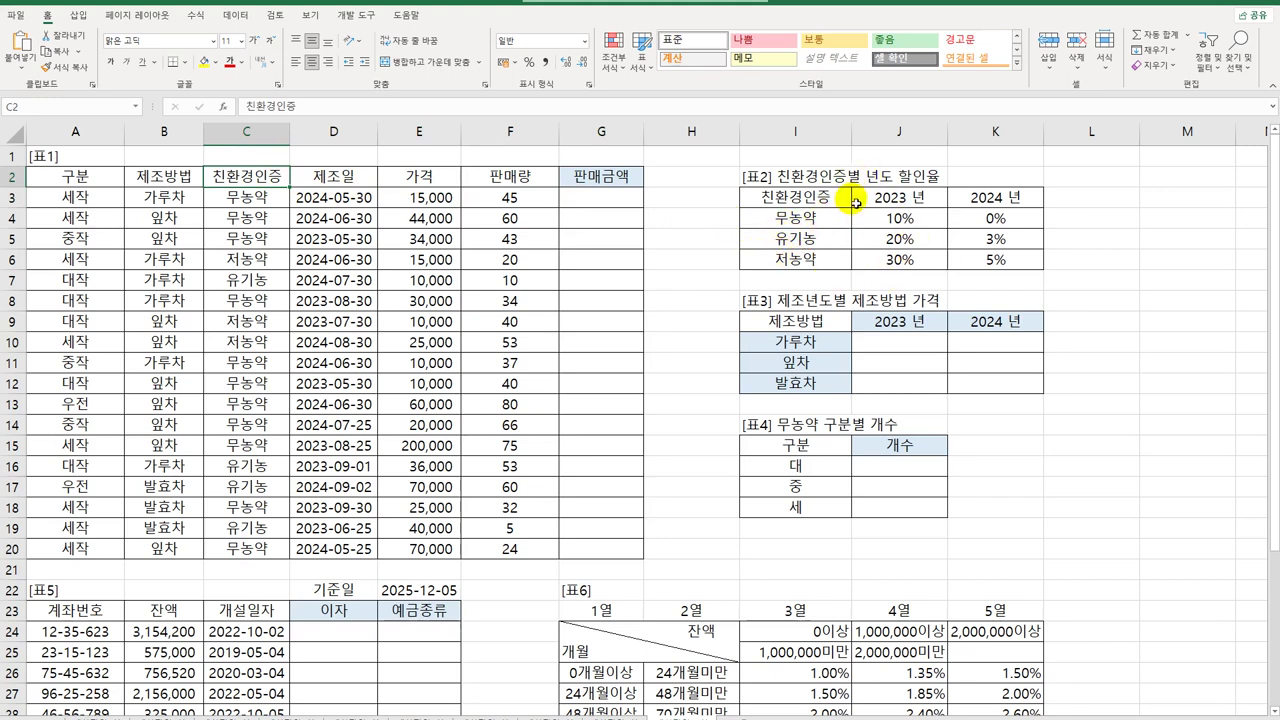
{"action": "left_click_drag", "start_coordinate": [606, 205], "coordinate": [628, 543]}
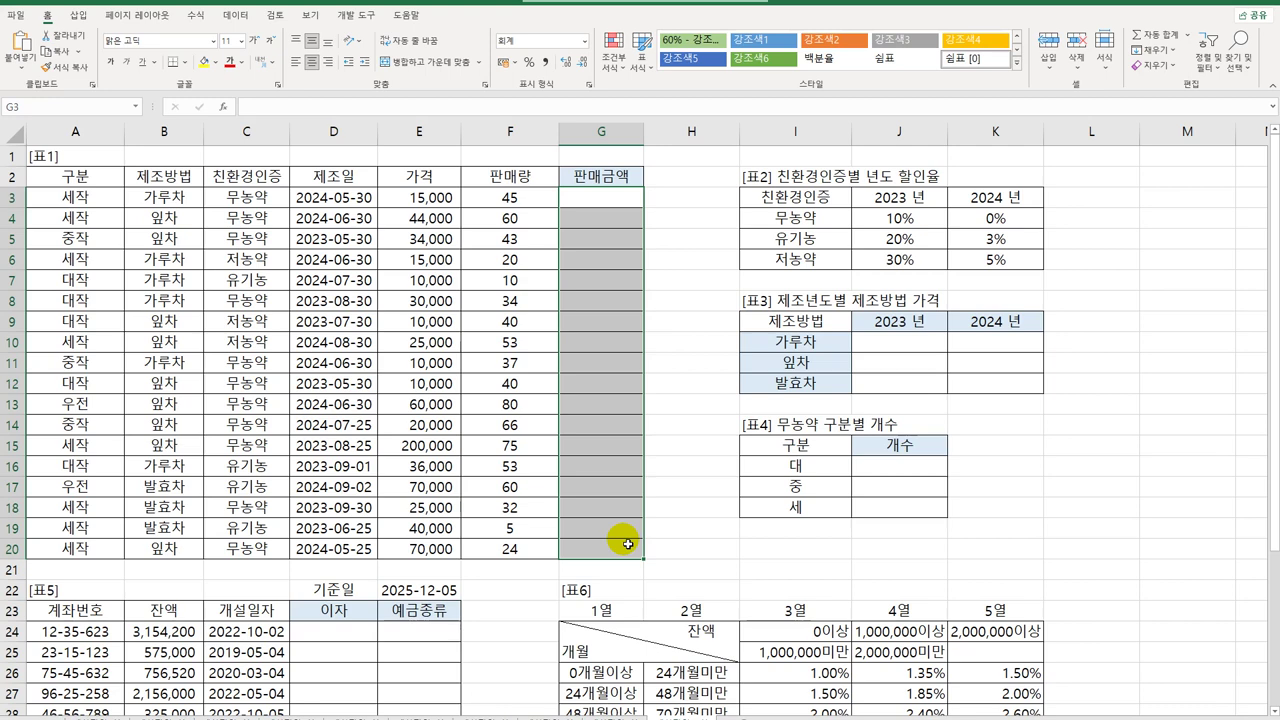
{"action": "left_click", "coordinate": [607, 210]}
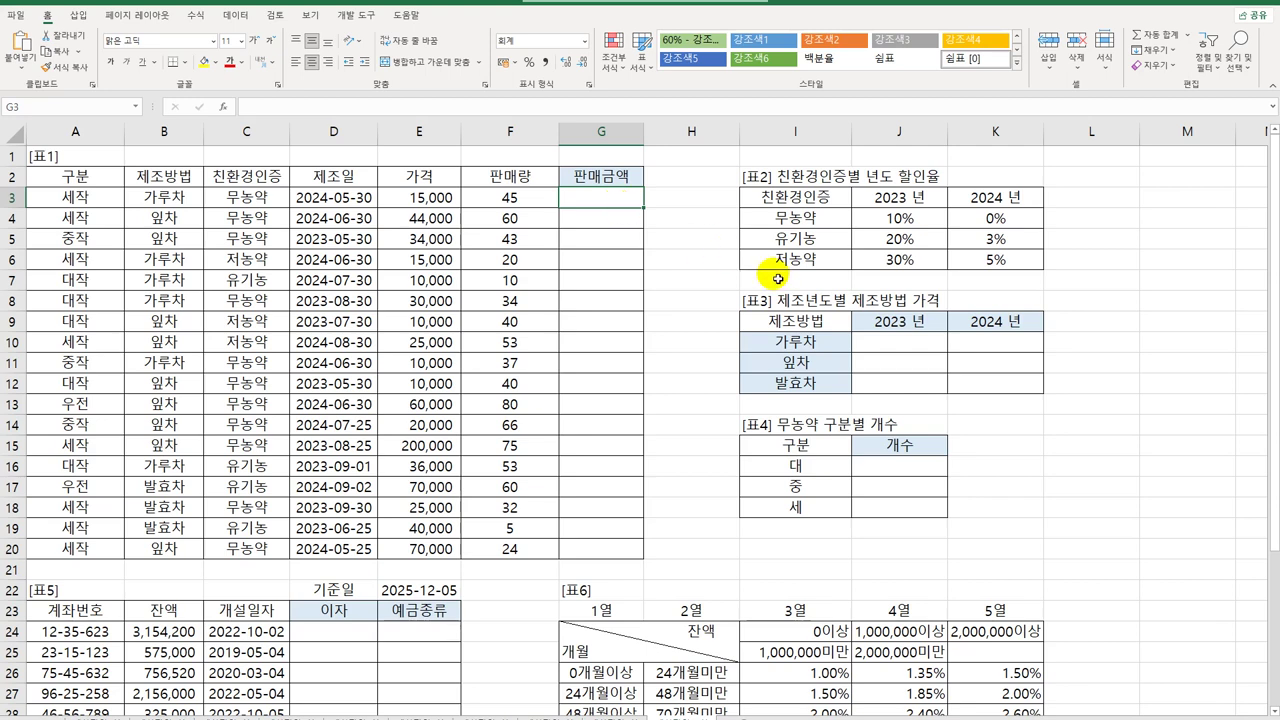
{"action": "left_click_drag", "start_coordinate": [785, 216], "coordinate": [790, 268]}
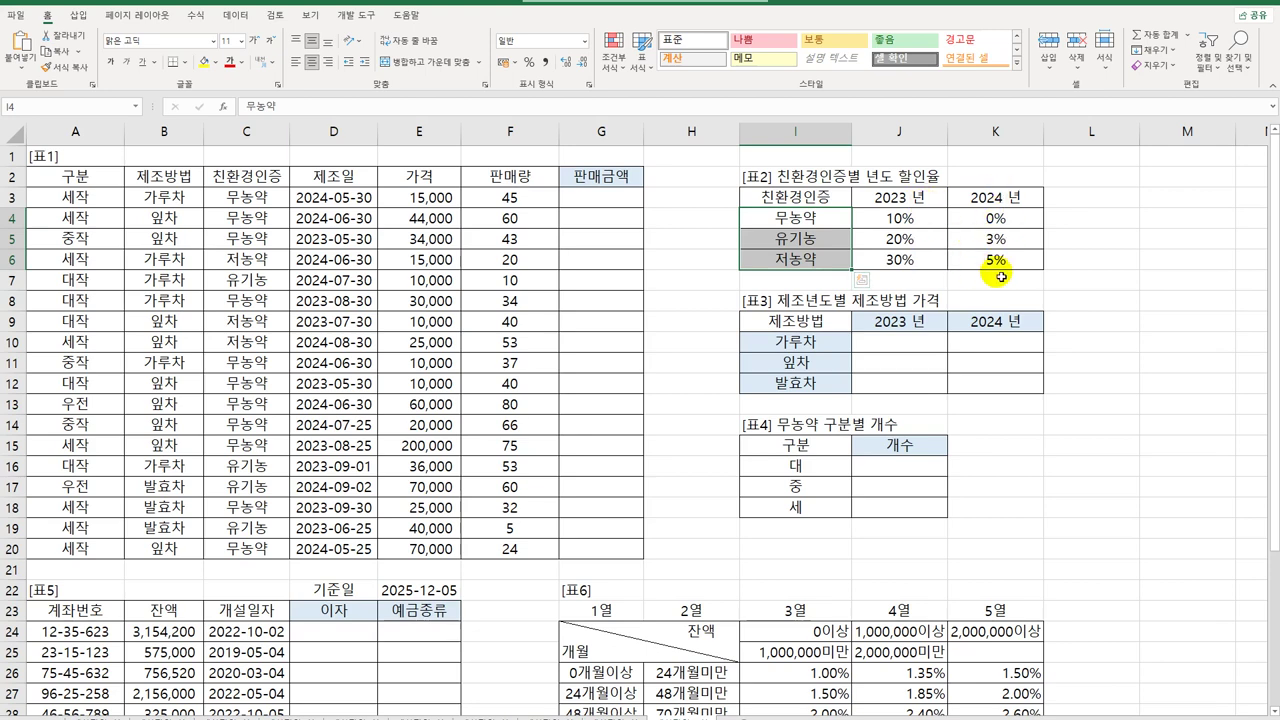
Start a VLOOKUP formula in G3 with C3 as the lookup value and $I$4:$K$6 as the absolute table range.
{"action": "left_click", "coordinate": [620, 198]}
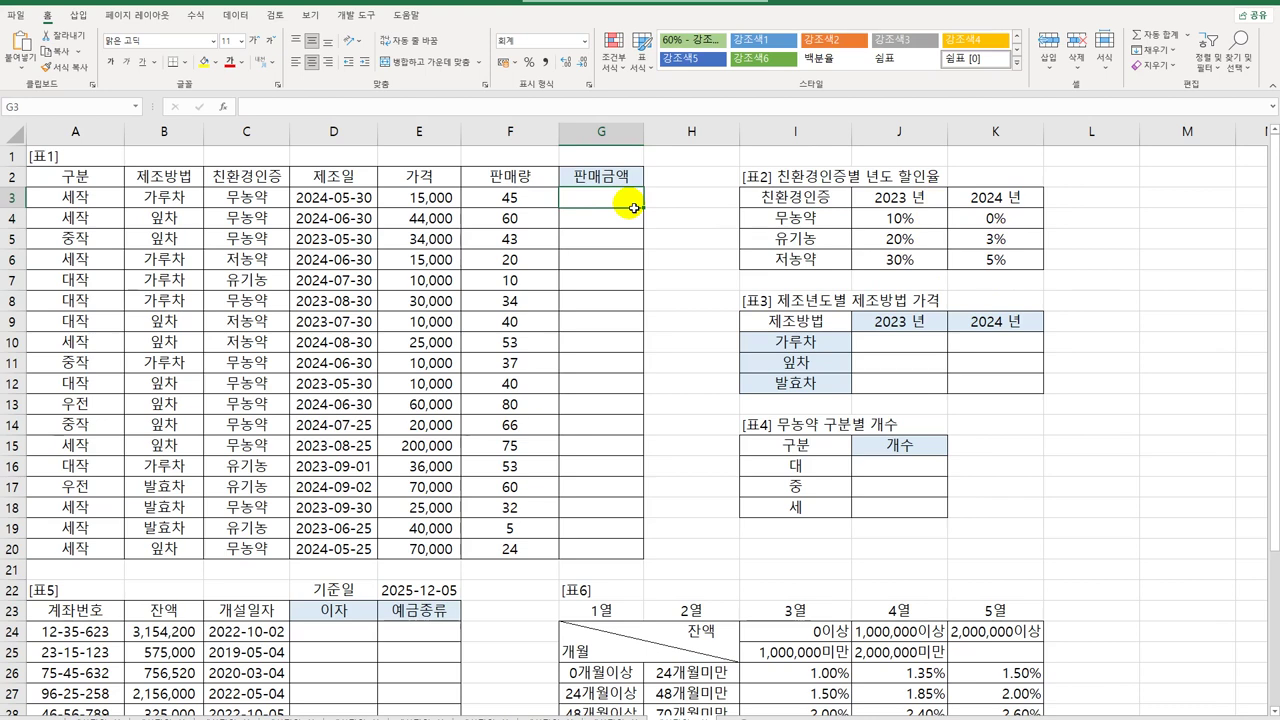
{"action": "type", "text": "="}
{"action": "type", "text": "vl"}
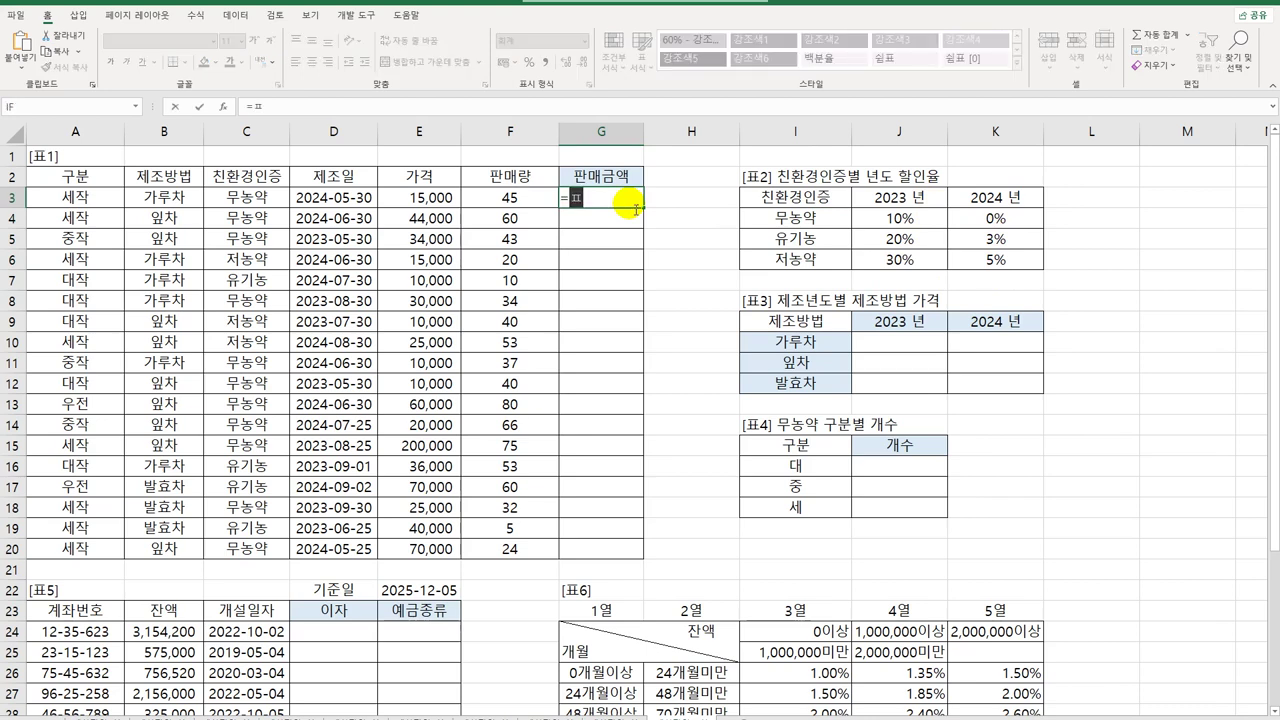
{"action": "key", "text": "Tab"}
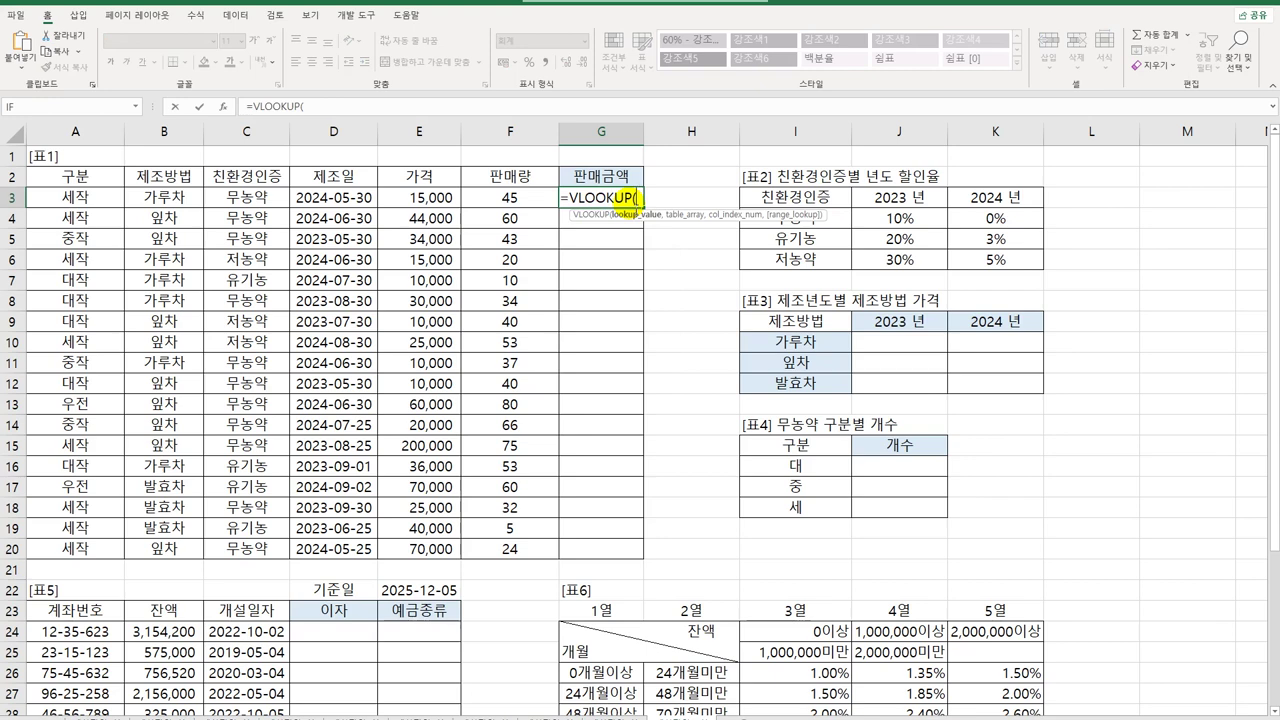
{"action": "left_click", "coordinate": [250, 200]}
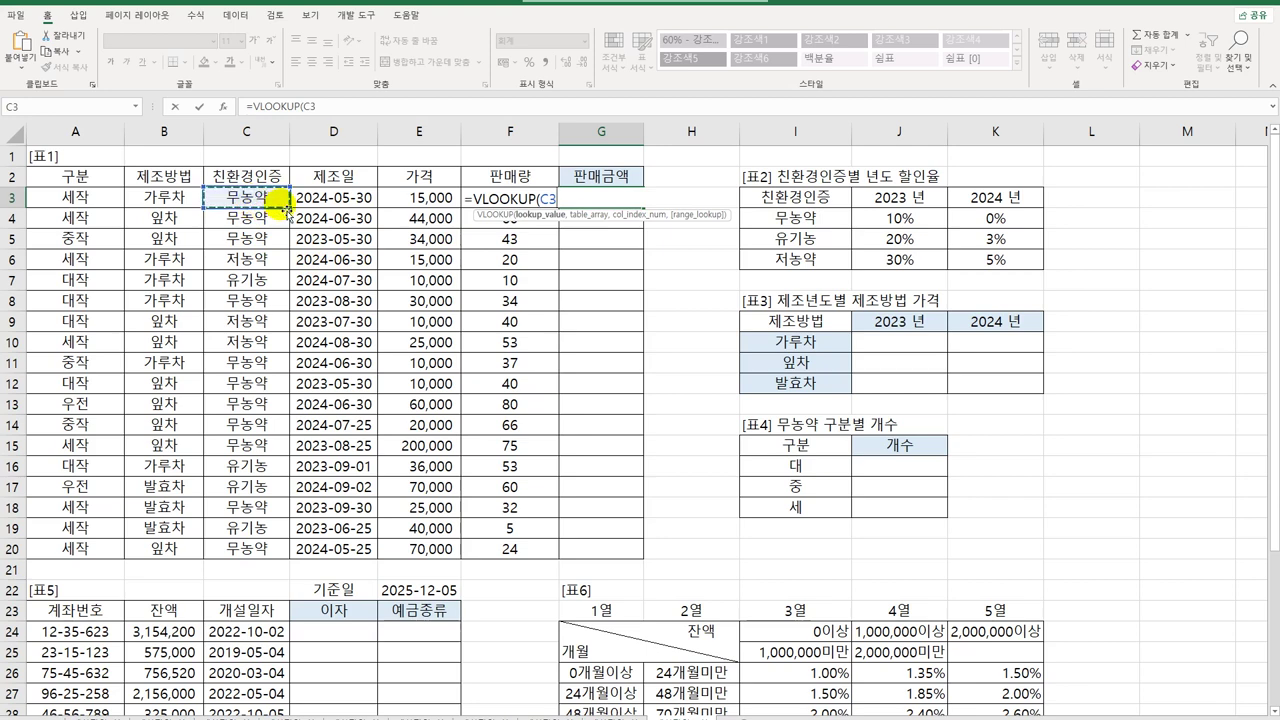
{"action": "type", "text": ","}
{"action": "left_click_drag", "start_coordinate": [820, 215], "coordinate": [955, 266]}
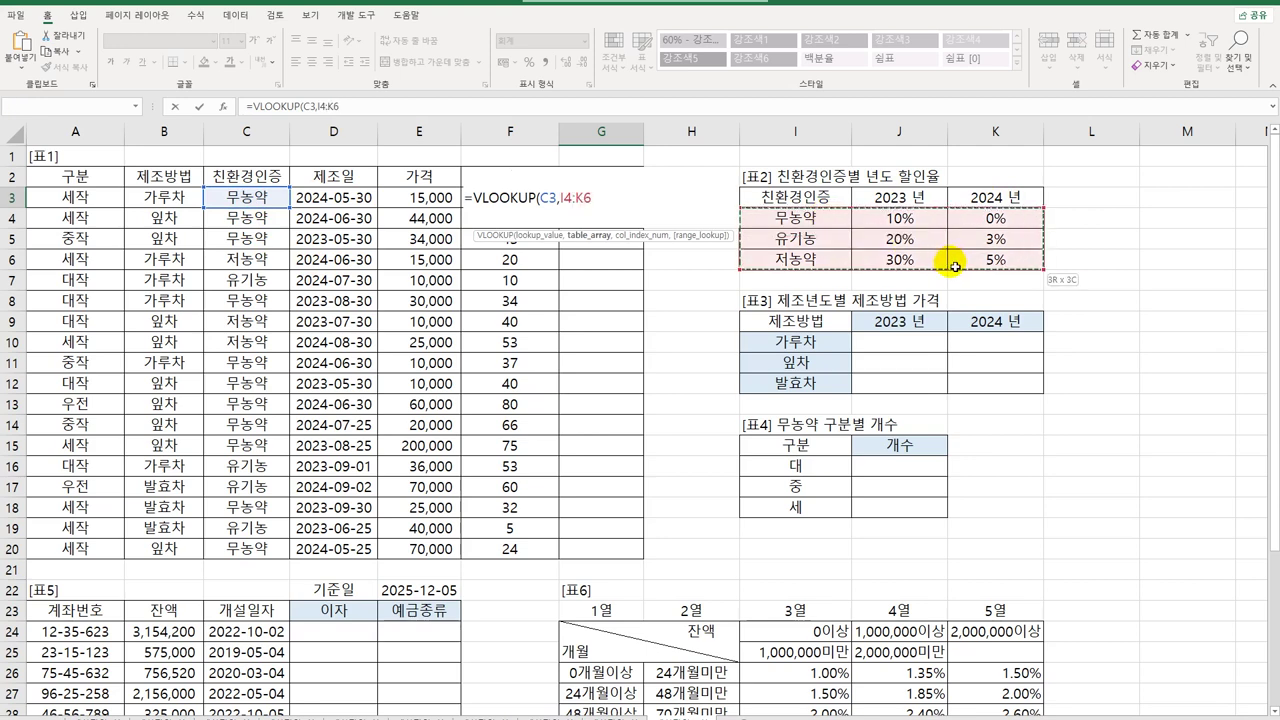
{"action": "key", "text": "F4"}
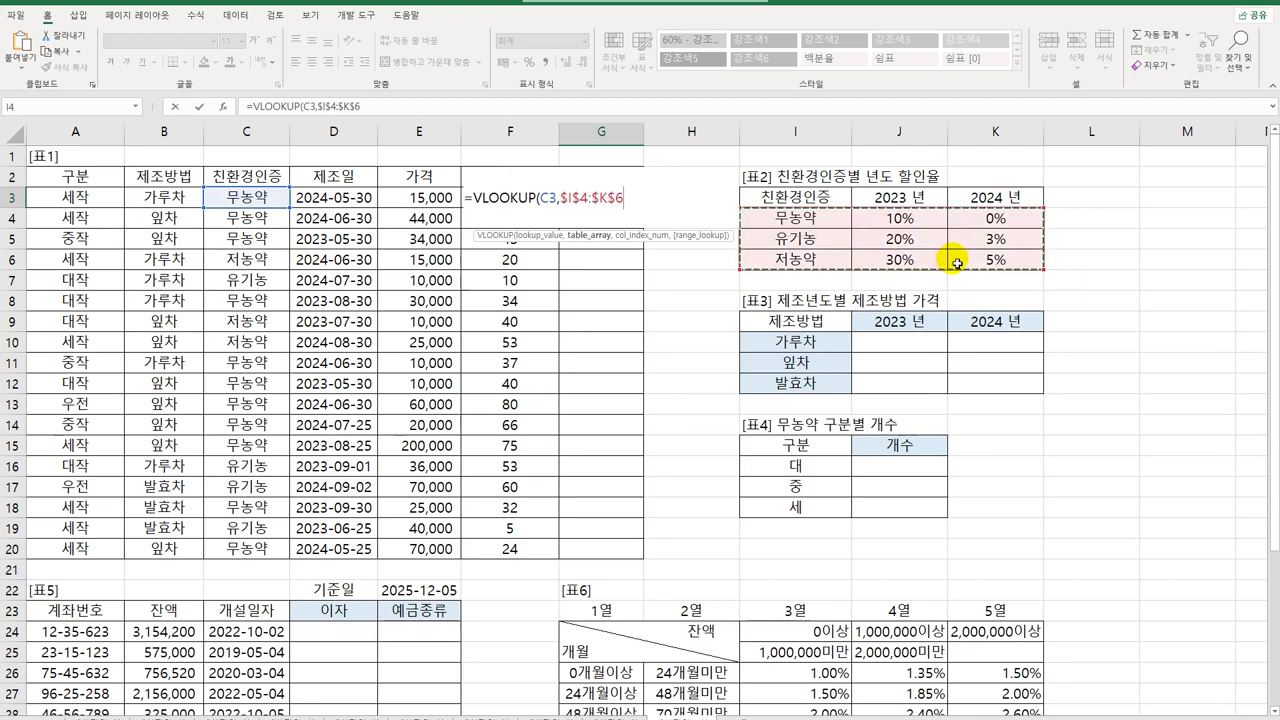
{"action": "type", "text": ","}
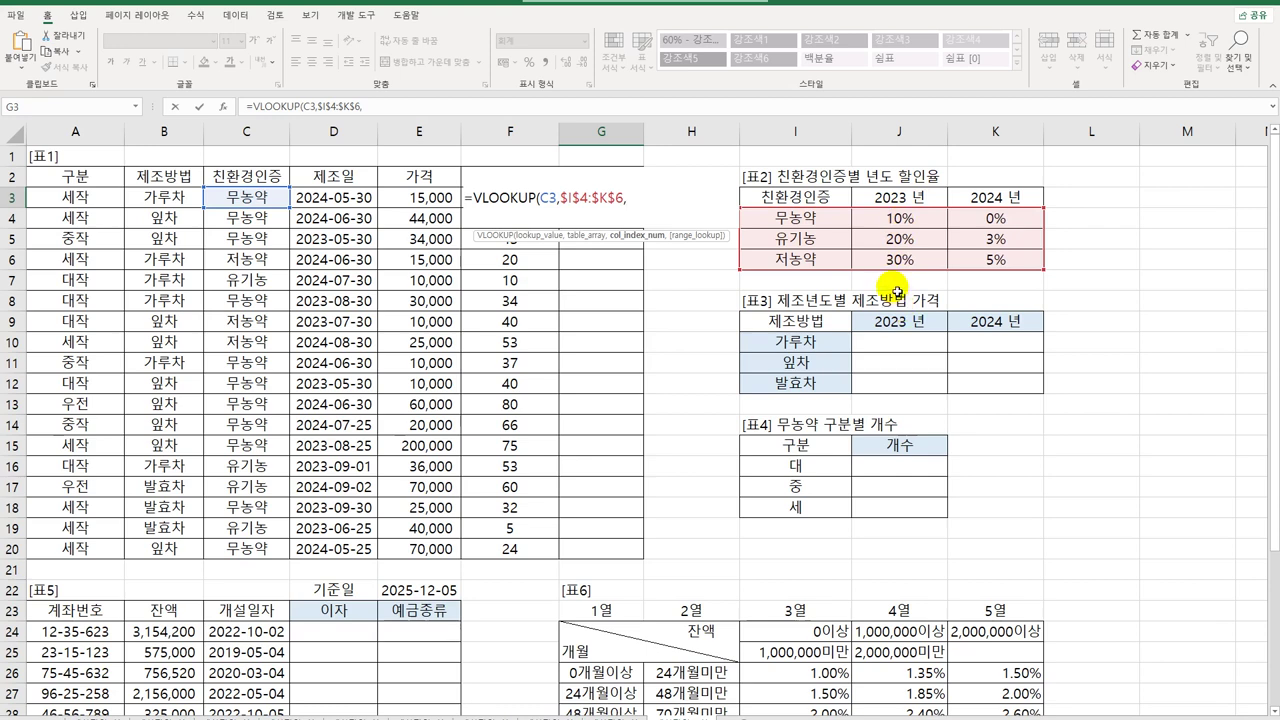
Nest a MATCH function as the VLOOKUP column index, with YEAR(D3) as its lookup value.
{"action": "type", "text": "m"}
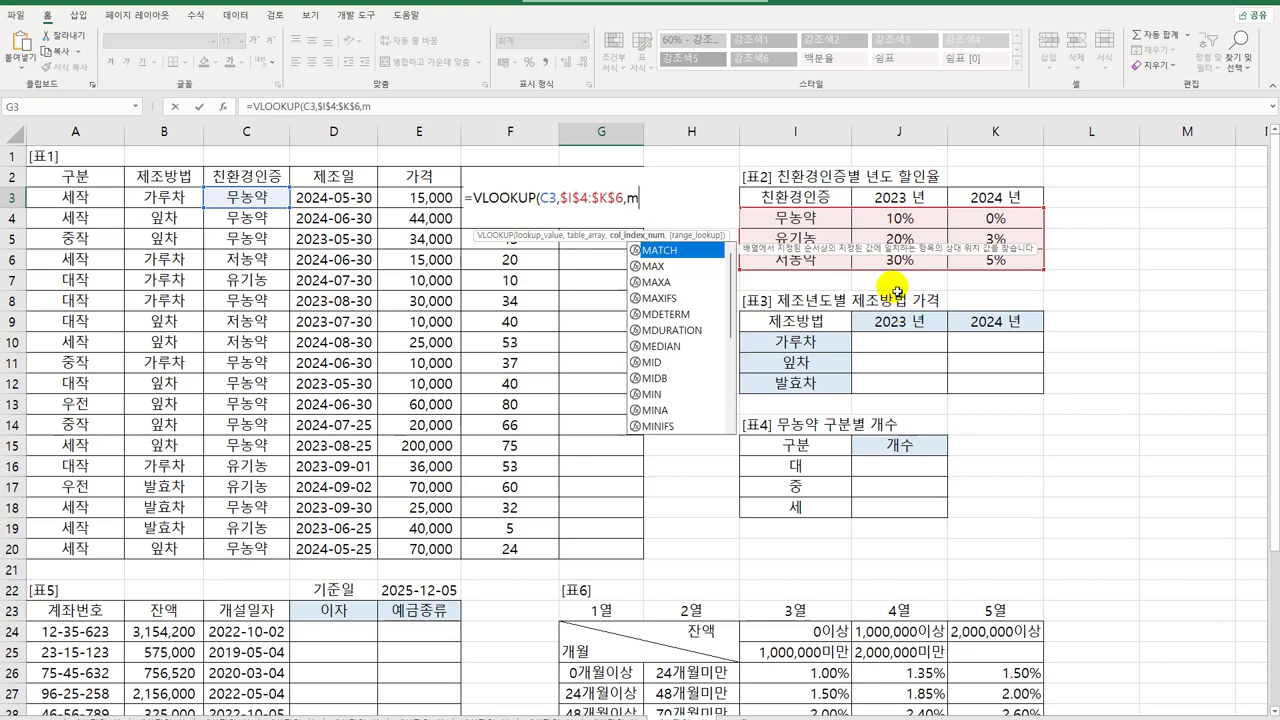
{"action": "key", "text": "Tab"}
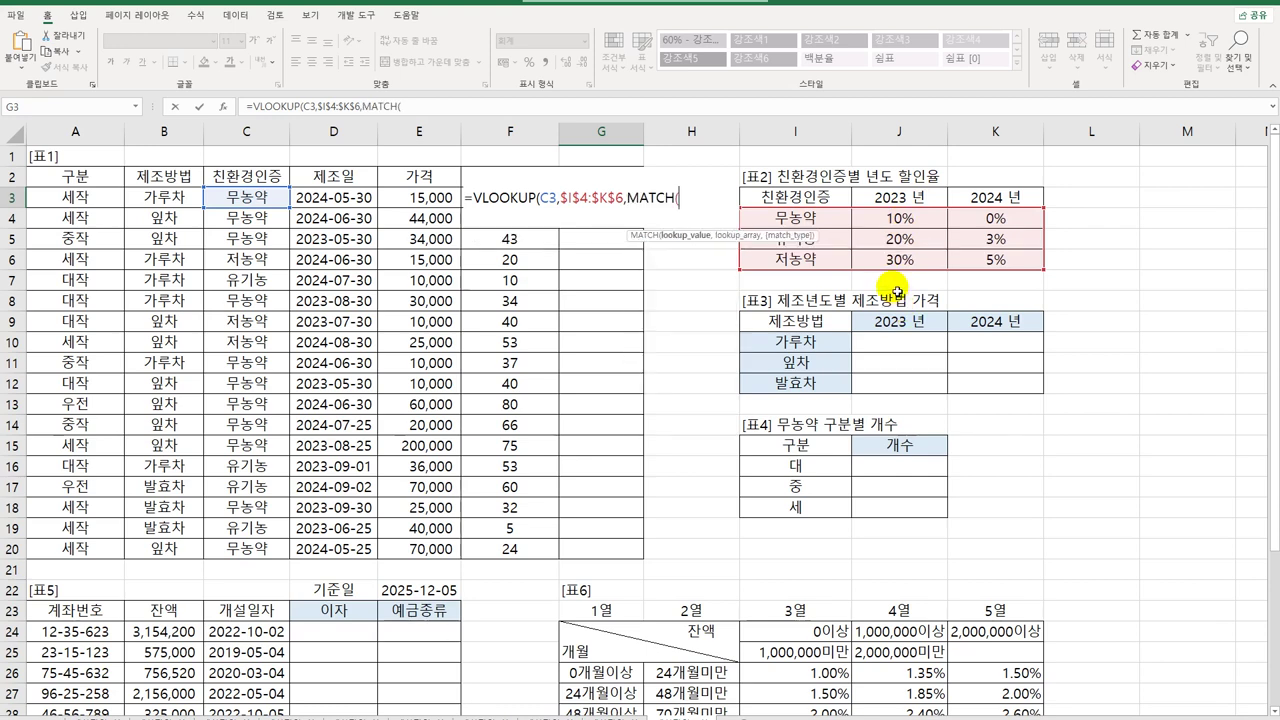
{"action": "type", "text": "year("}
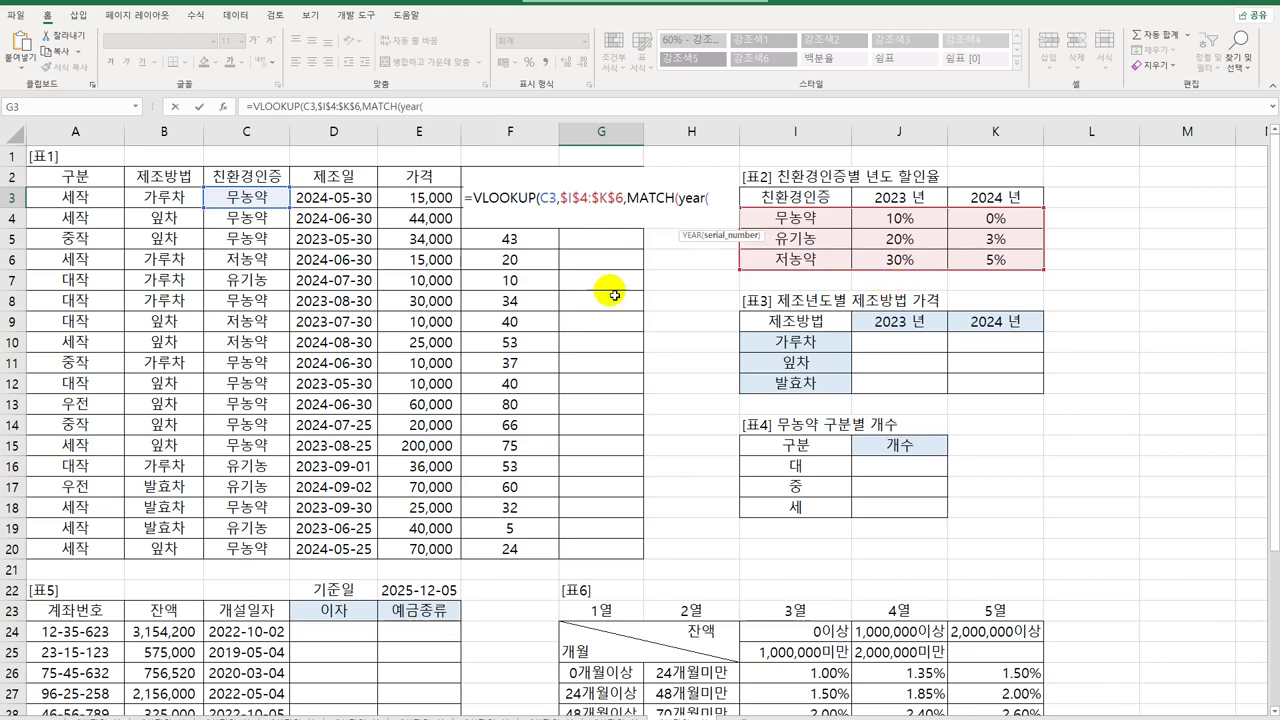
{"action": "left_click", "coordinate": [337, 203]}
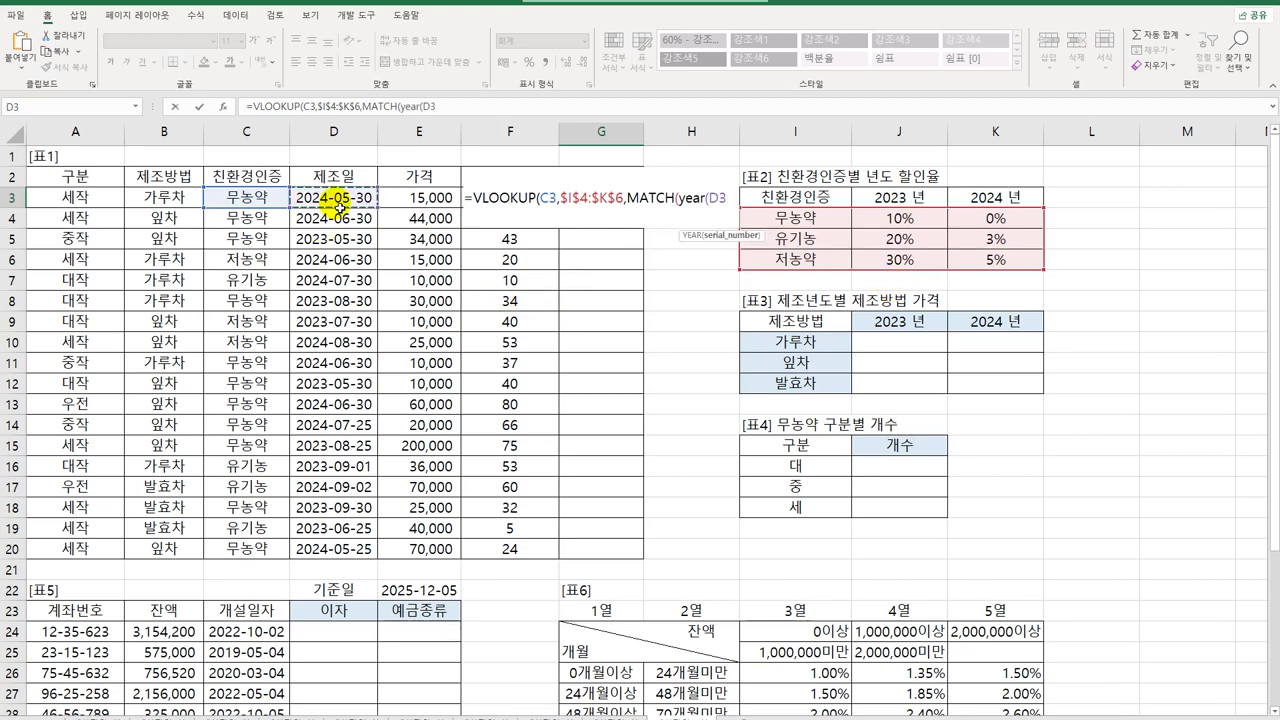
{"action": "type", "text": "),"}
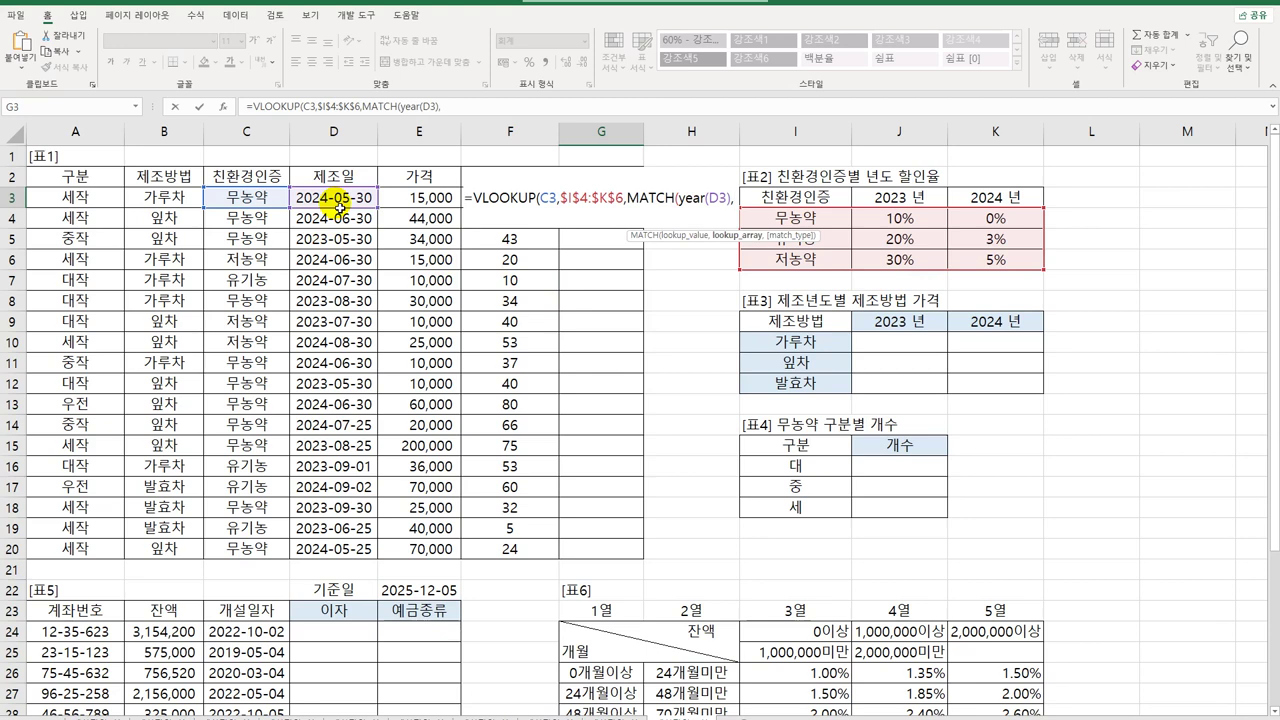
Set MATCH's lookup array to the absolute range $J$3:$K$3 with match type 0 for an exact match, and close it.
{"action": "left_click", "coordinate": [886, 199]}
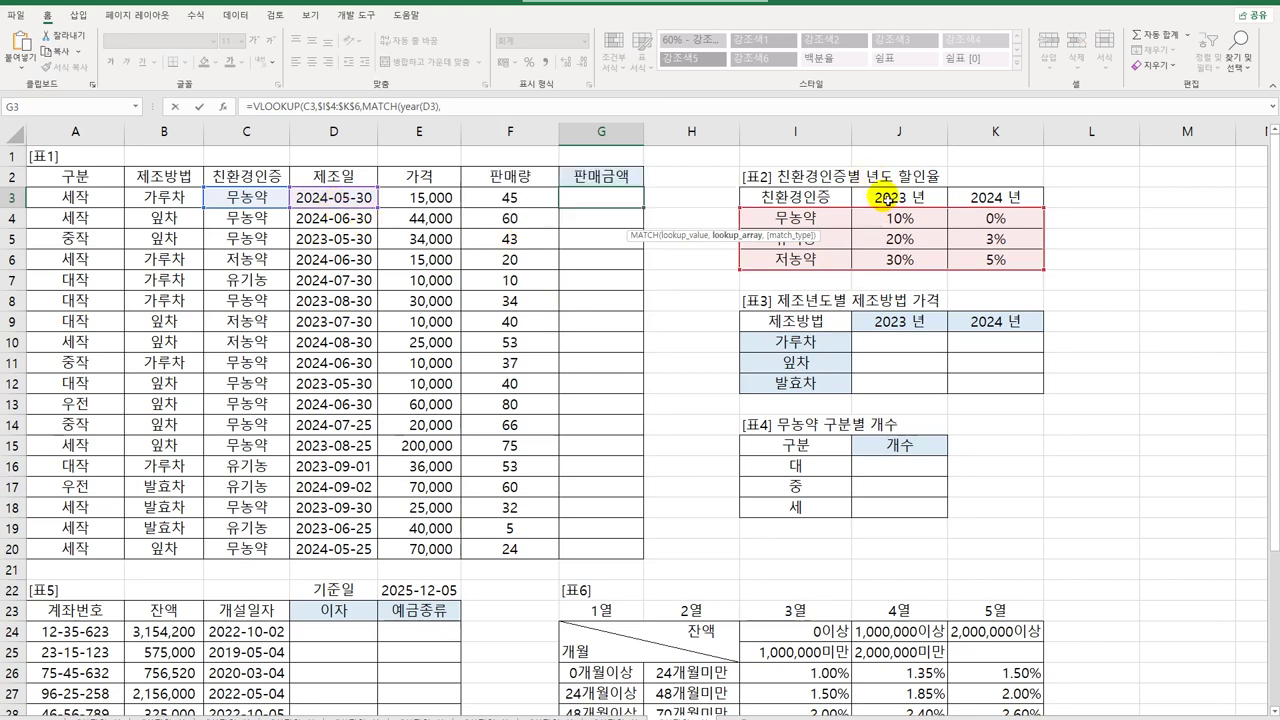
{"action": "left_click_drag", "start_coordinate": [886, 199], "coordinate": [995, 192]}
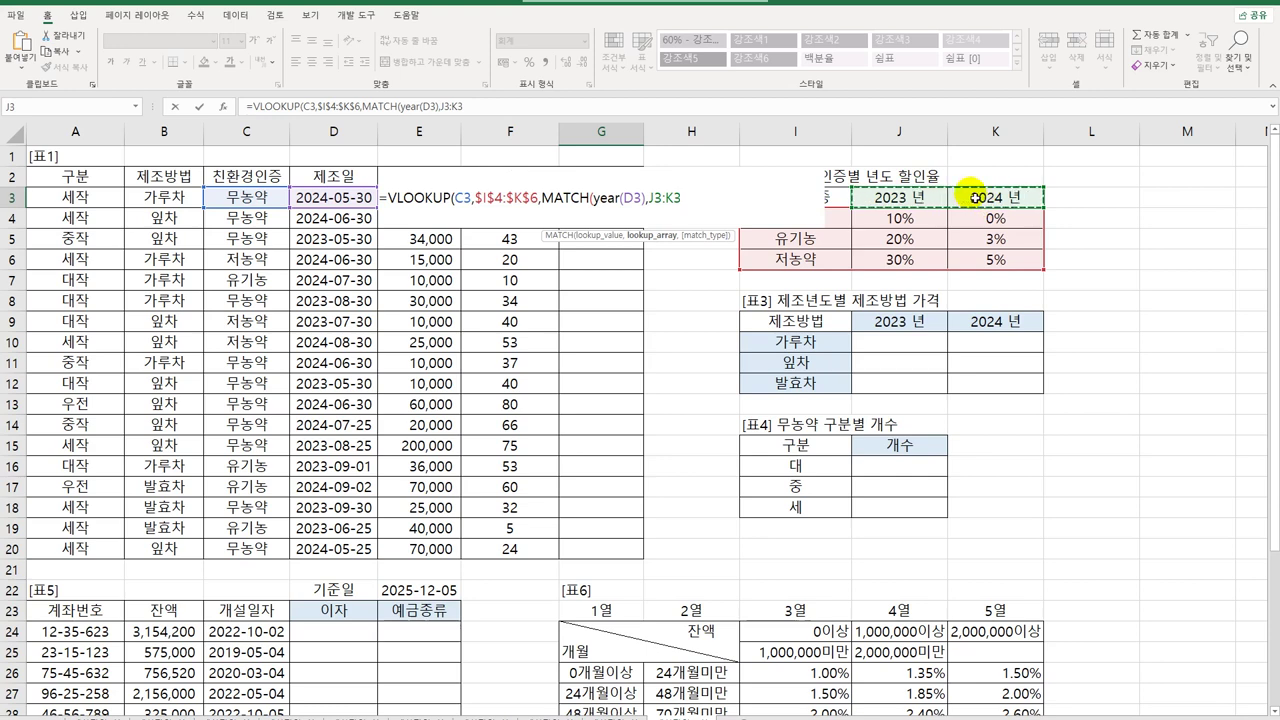
{"action": "key", "text": "F4"}
{"action": "type", "text": ","}
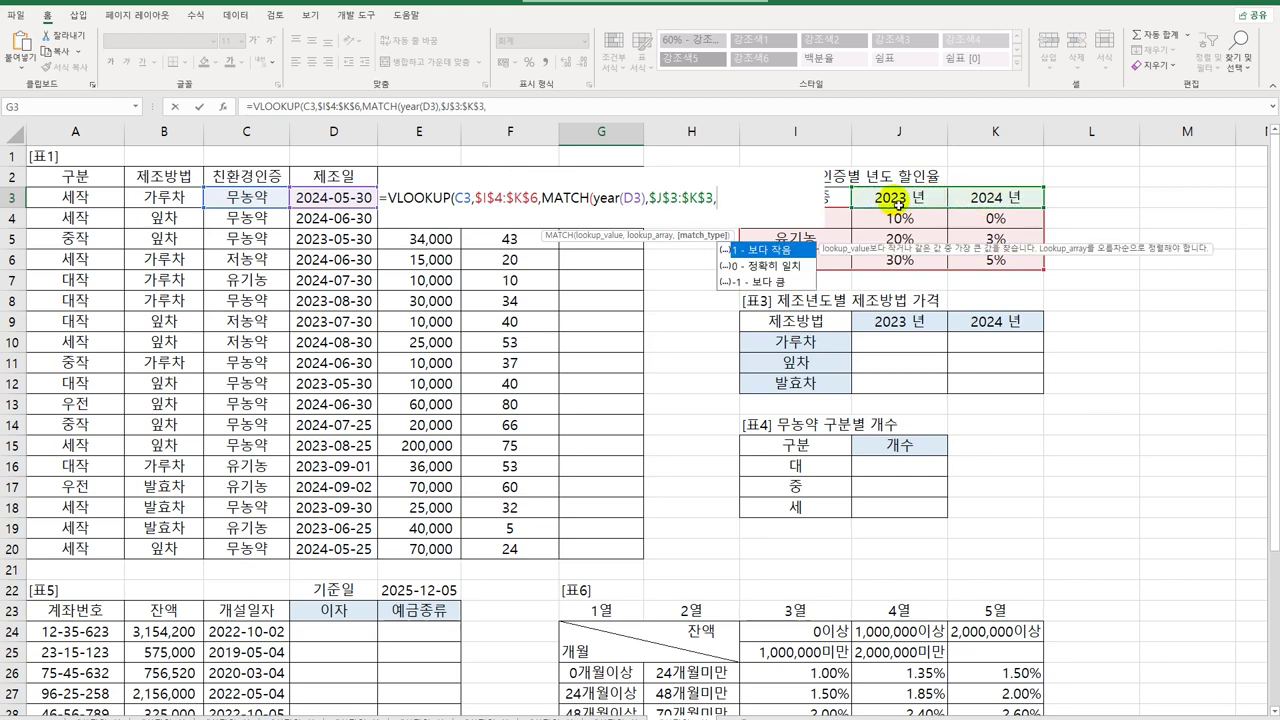
{"action": "left_click", "coordinate": [786, 268]}
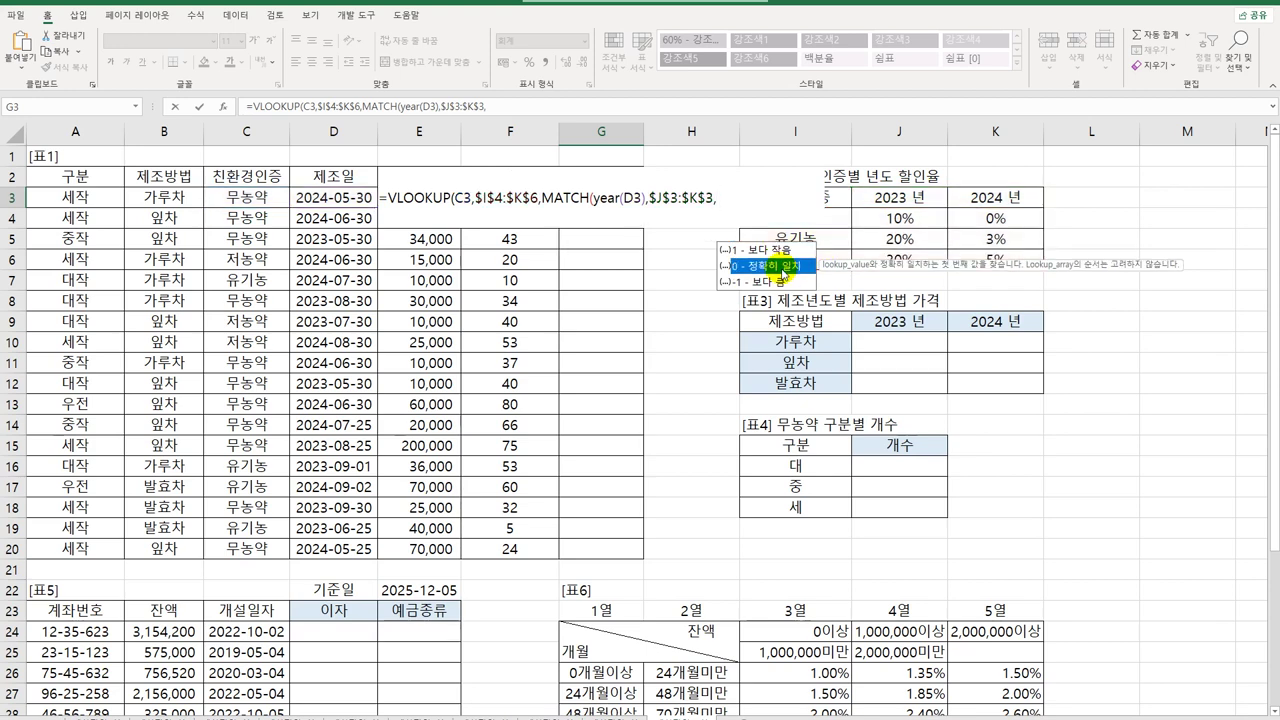
{"action": "double_click", "coordinate": [784, 268]}
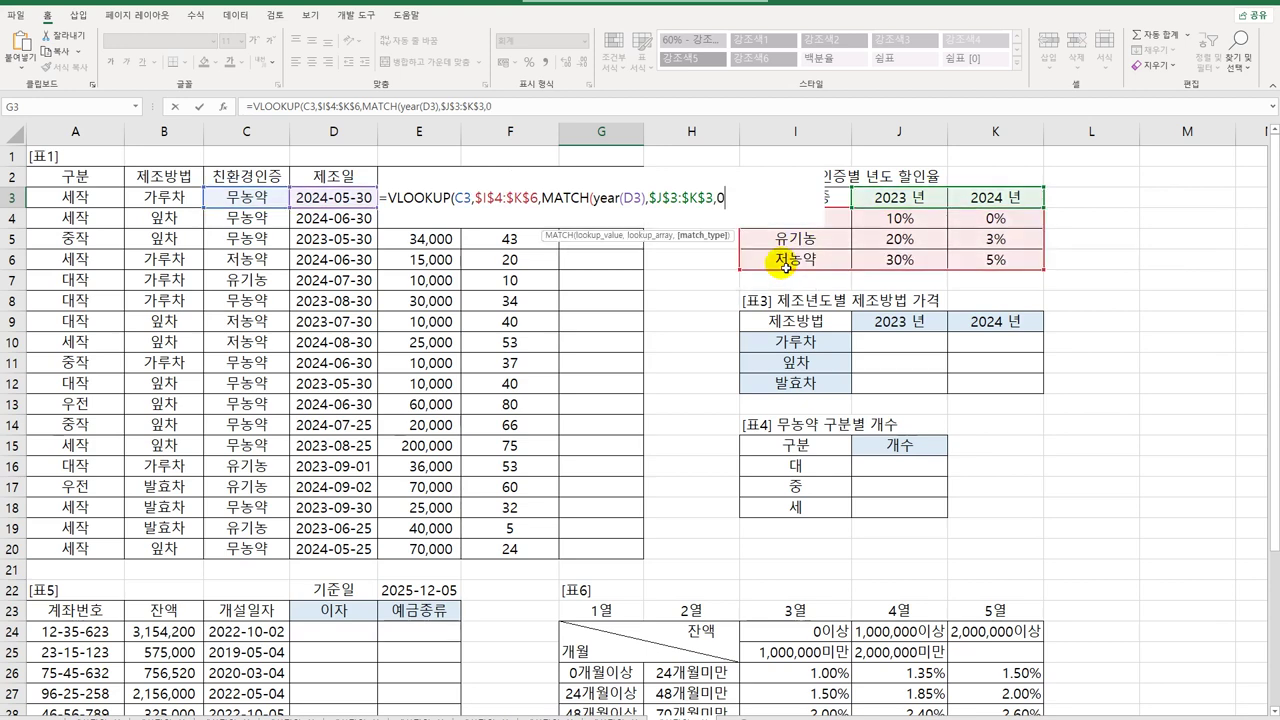
{"action": "type", "text": ")"}
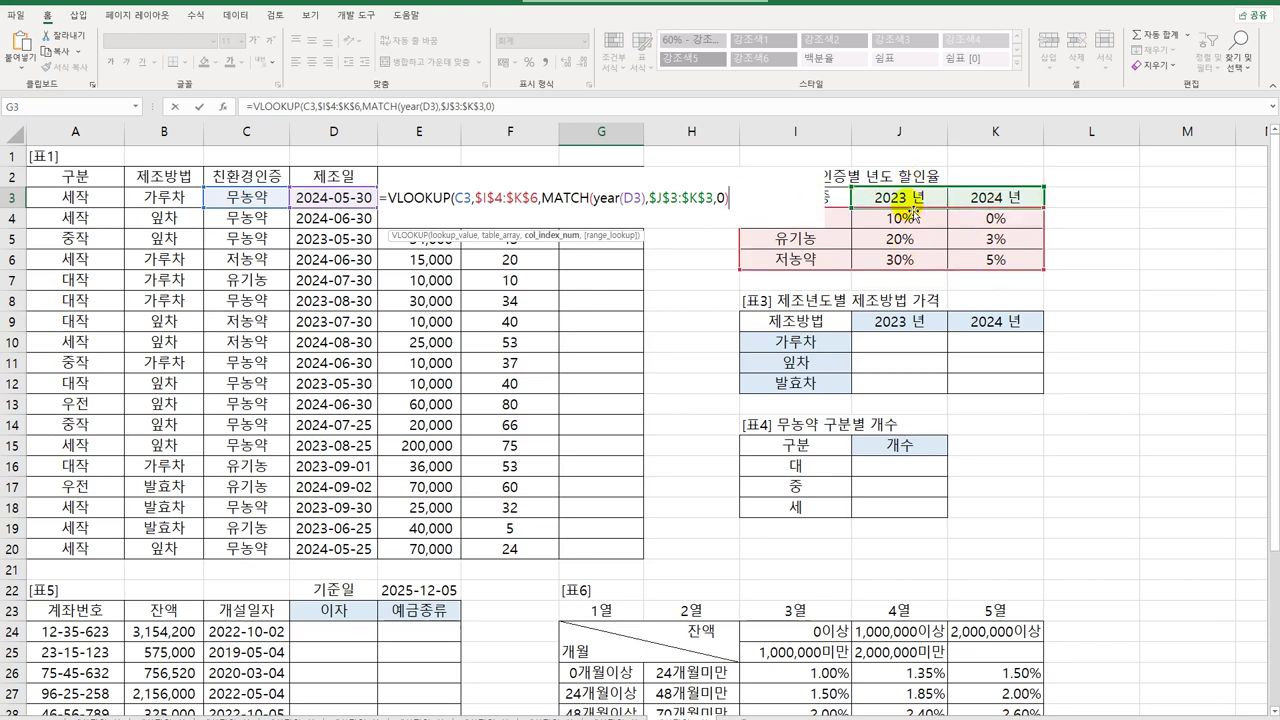
Complete the VLOOKUP with +1 after MATCH and FALSE for an exact match, and fill the formula from G3 down to G20.
{"action": "type", "text": "+"}
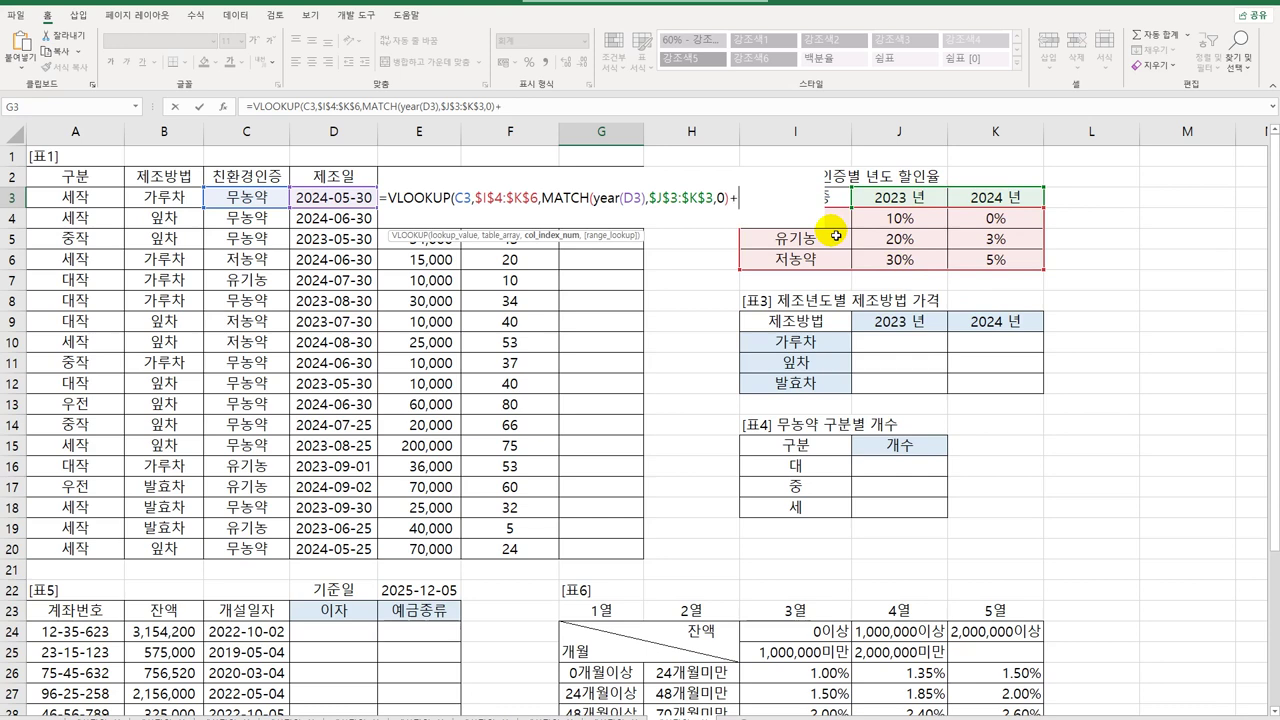
{"action": "type", "text": "1,"}
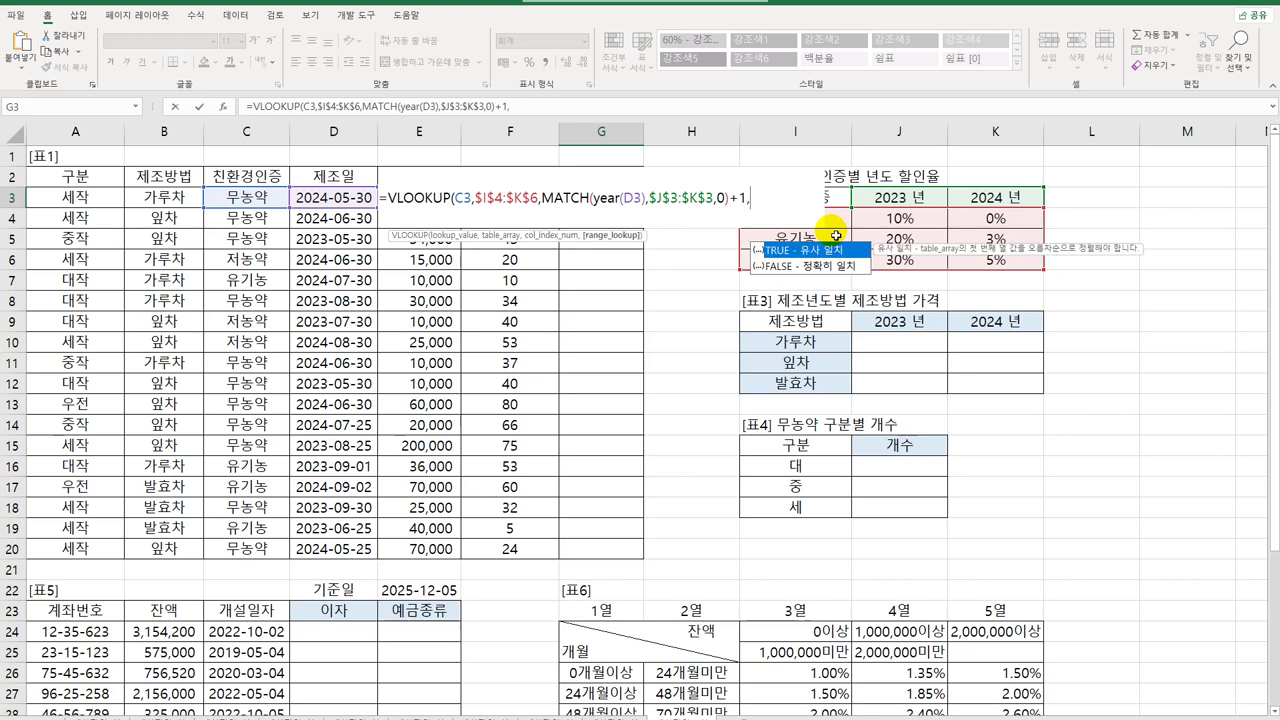
{"action": "key", "text": "Down"}
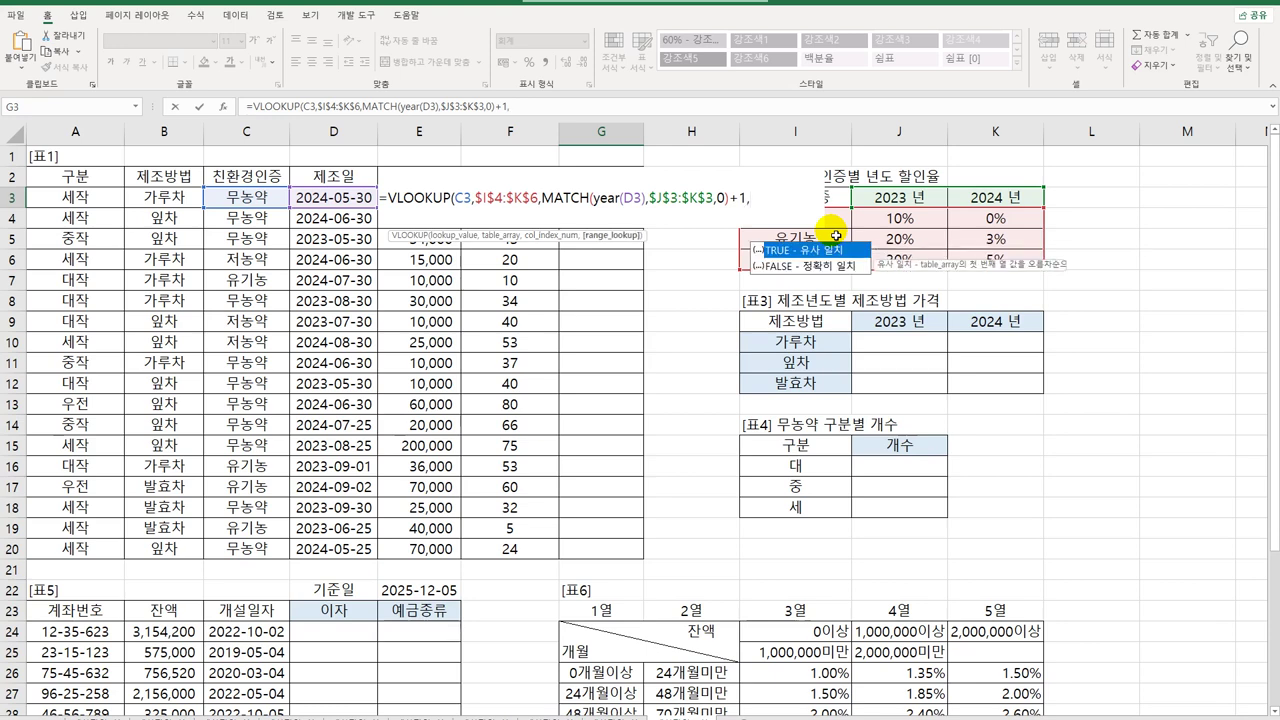
{"action": "key", "text": "Tab"}
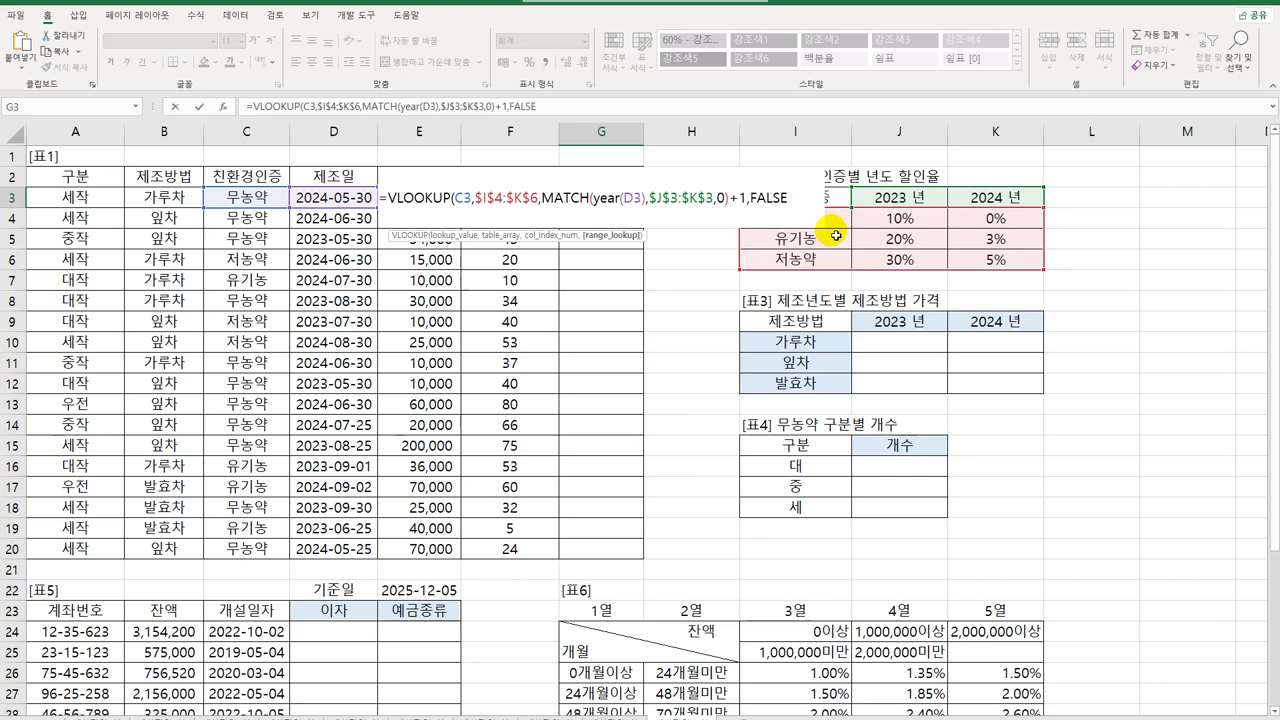
{"action": "key", "text": "ctrl+Return"}
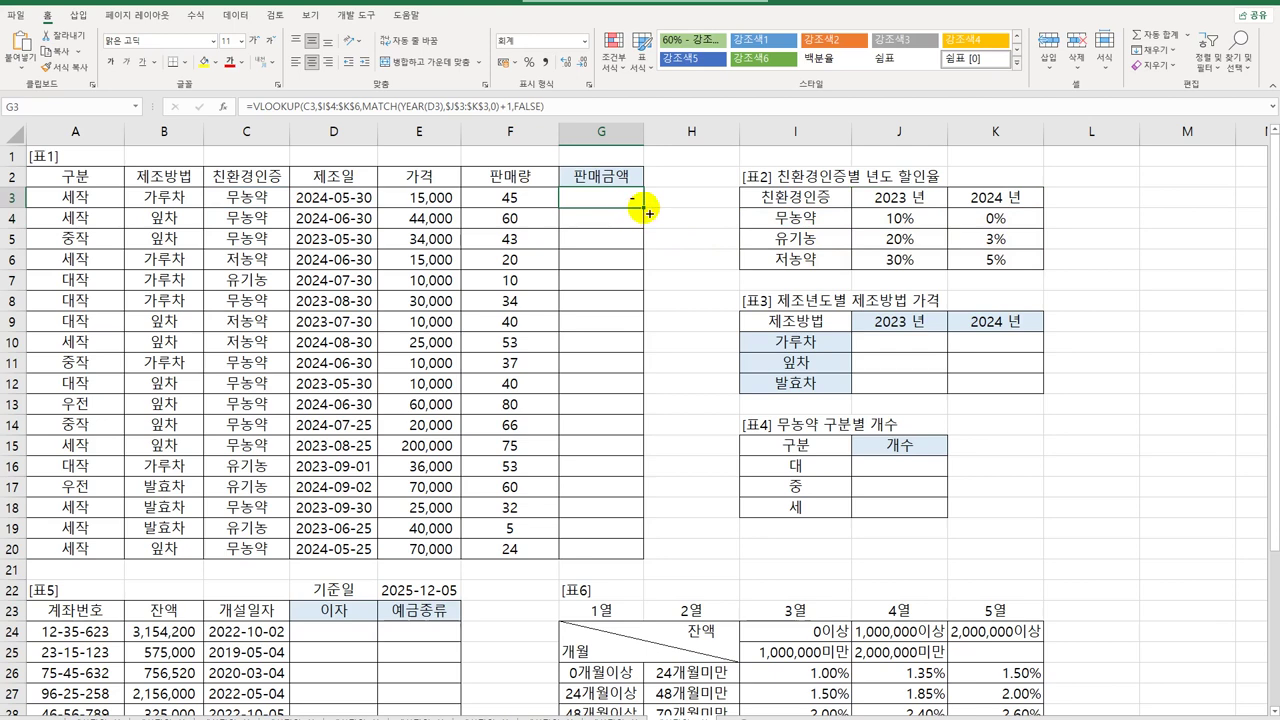
{"action": "left_click_drag", "start_coordinate": [648, 212], "coordinate": [632, 560]}
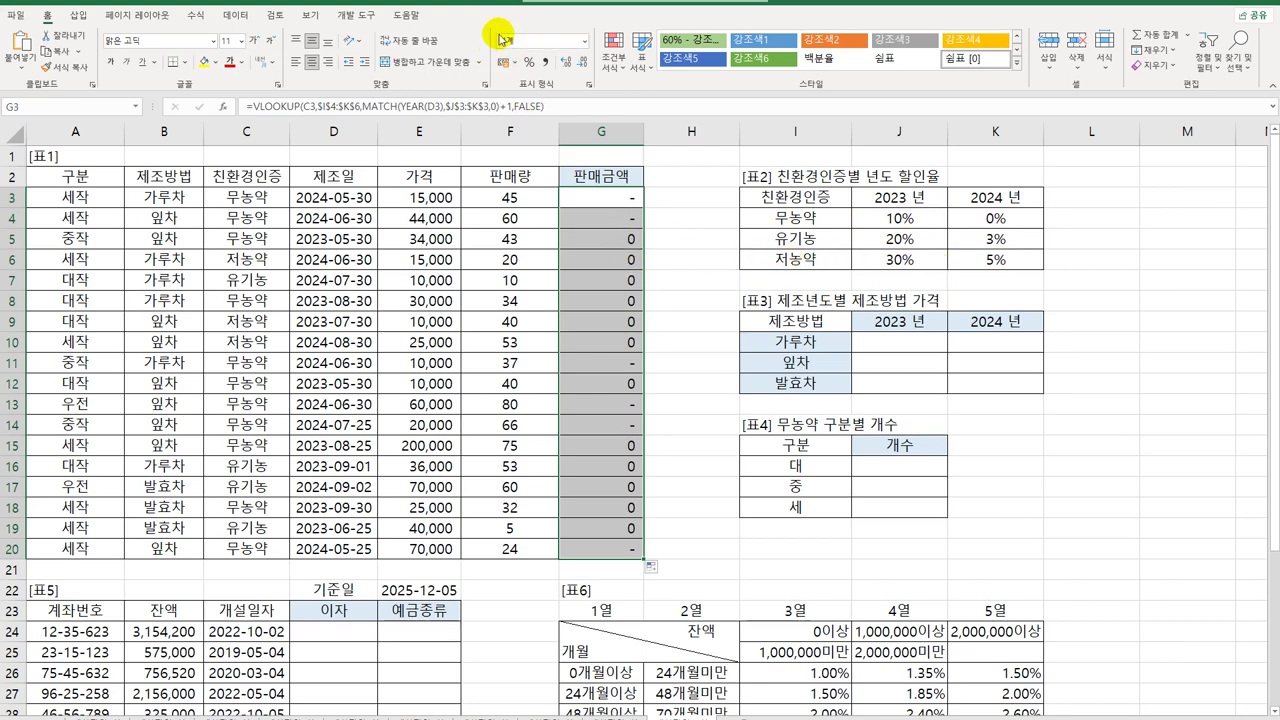
Wrap the VLOOKUP formula in G3 in a PRODUCT function with E3 as its first argument.
{"action": "left_click", "coordinate": [622, 200]}
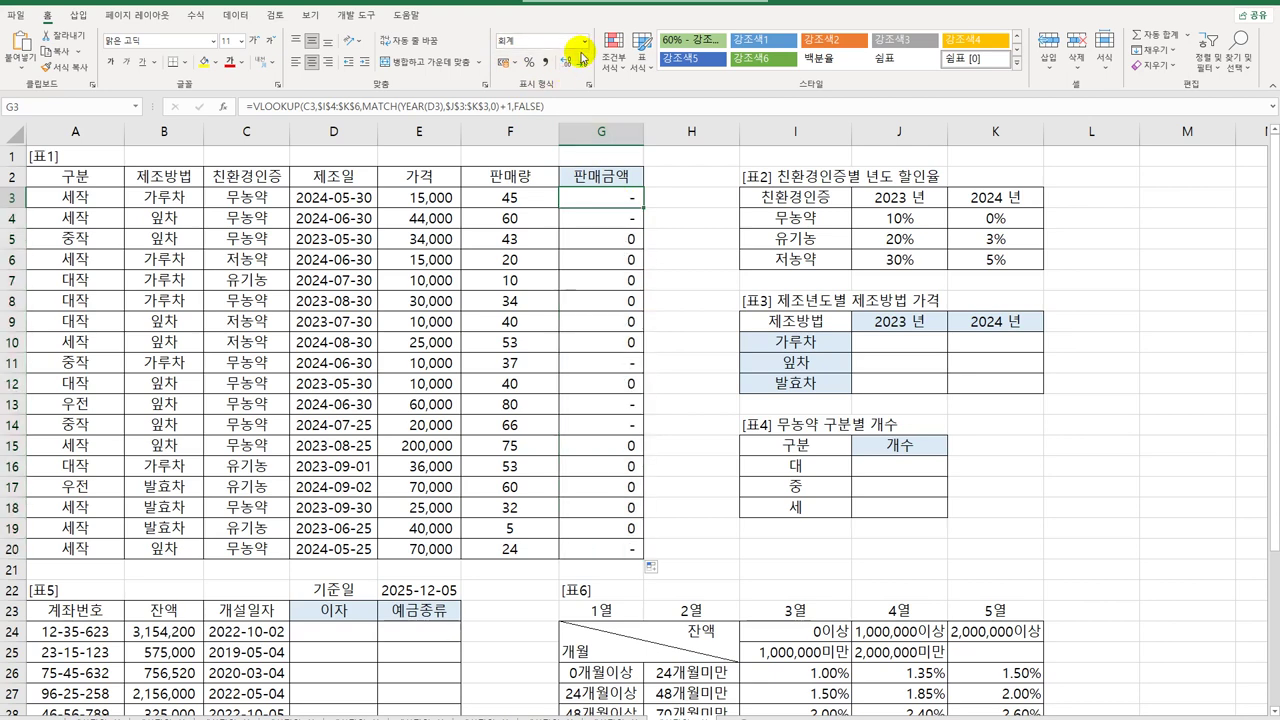
{"action": "double_click", "coordinate": [628, 203]}
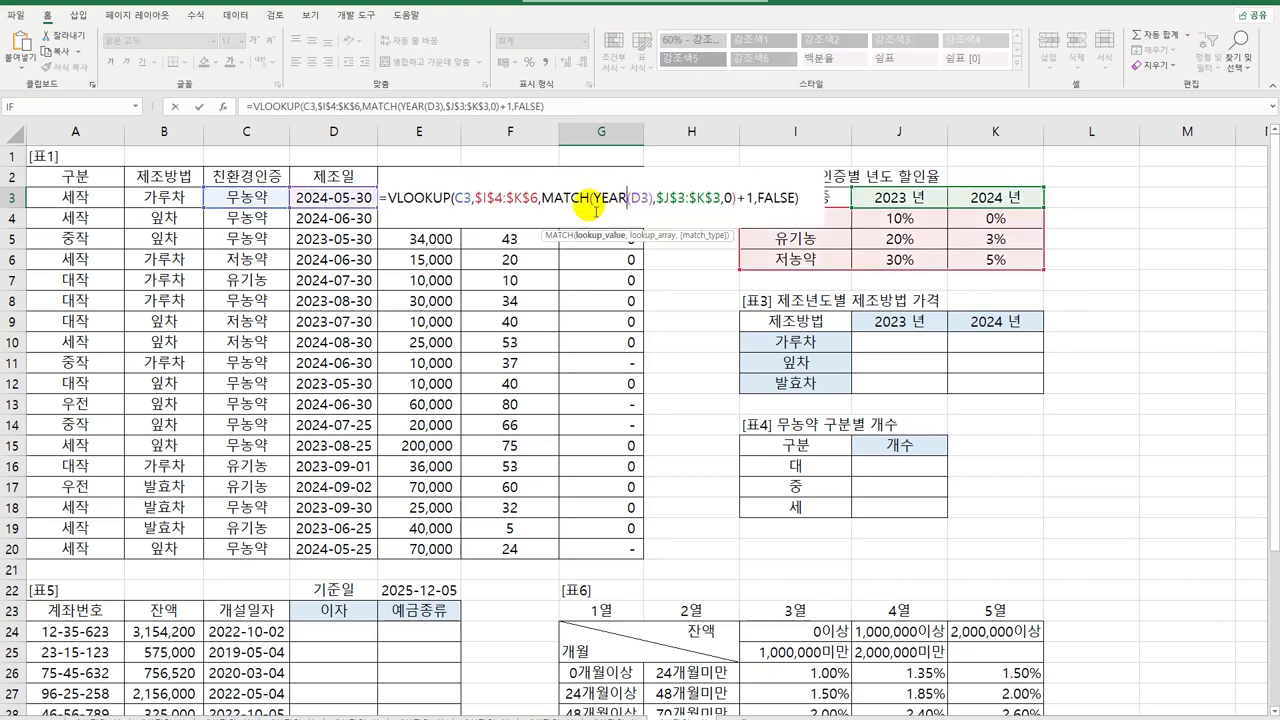
{"action": "left_click", "coordinate": [392, 200]}
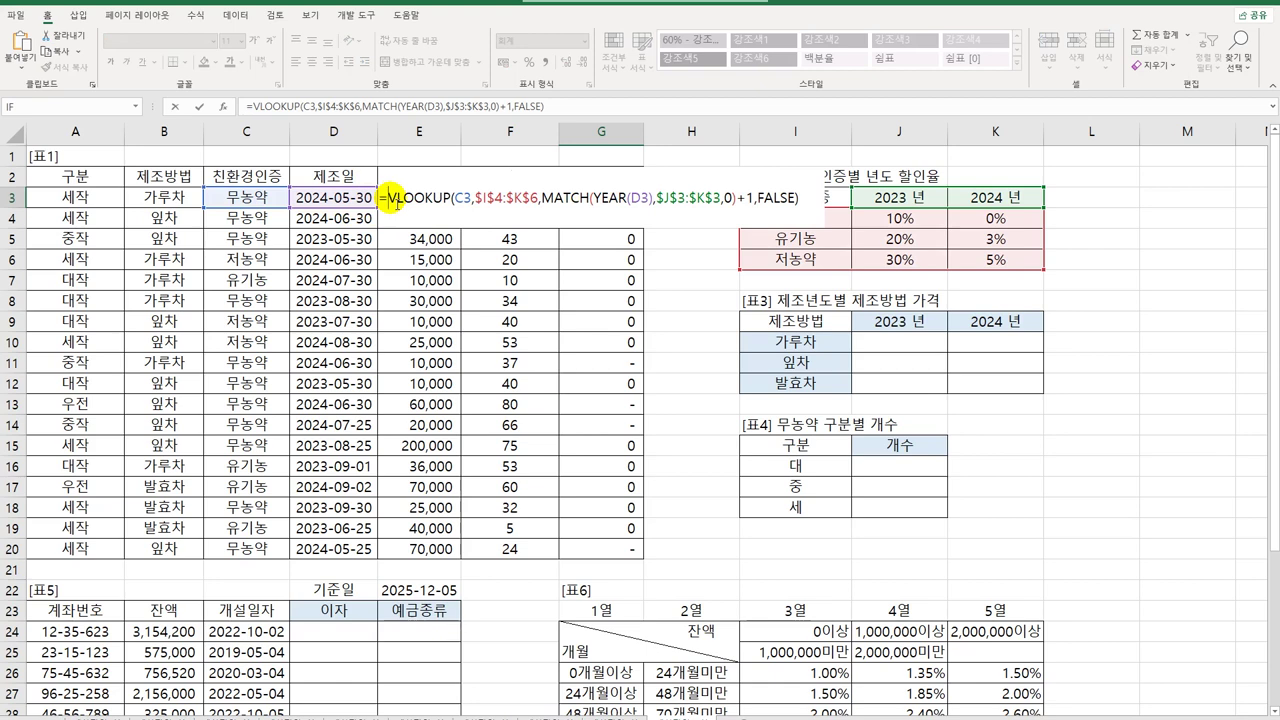
{"action": "type", "text": "pro"}
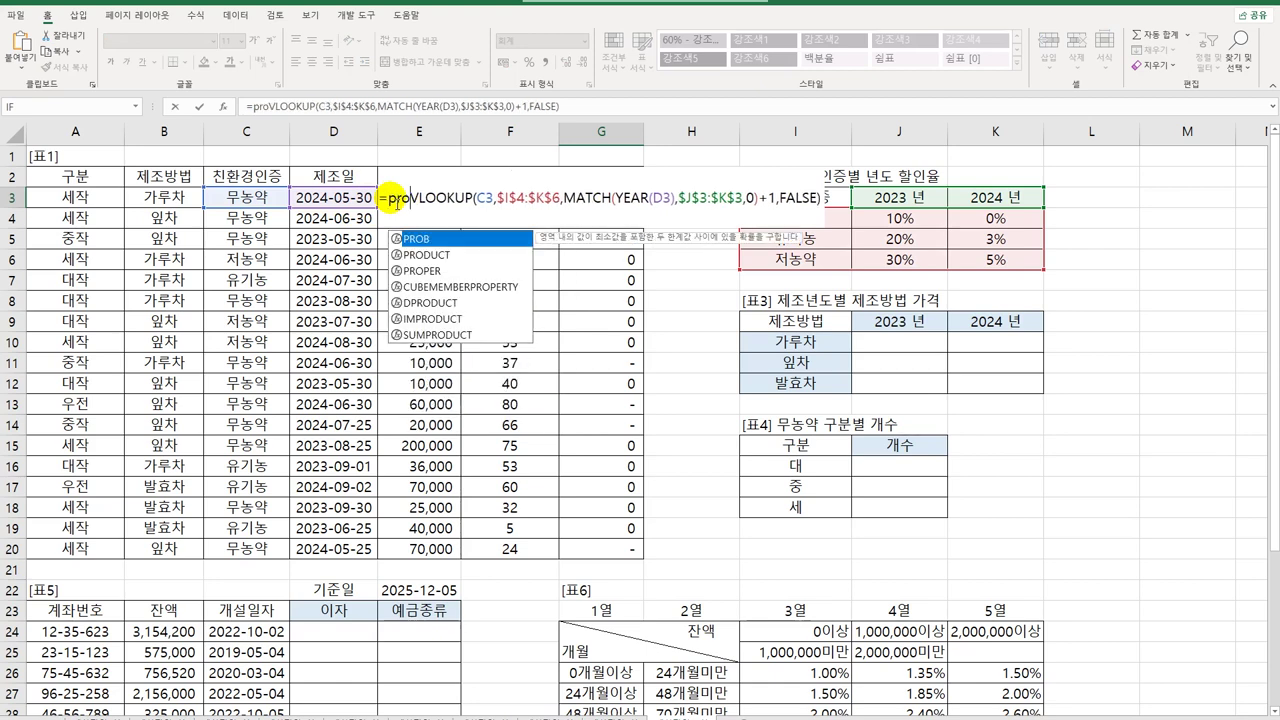
{"action": "key", "text": "Down"}
{"action": "key", "text": "Tab"}
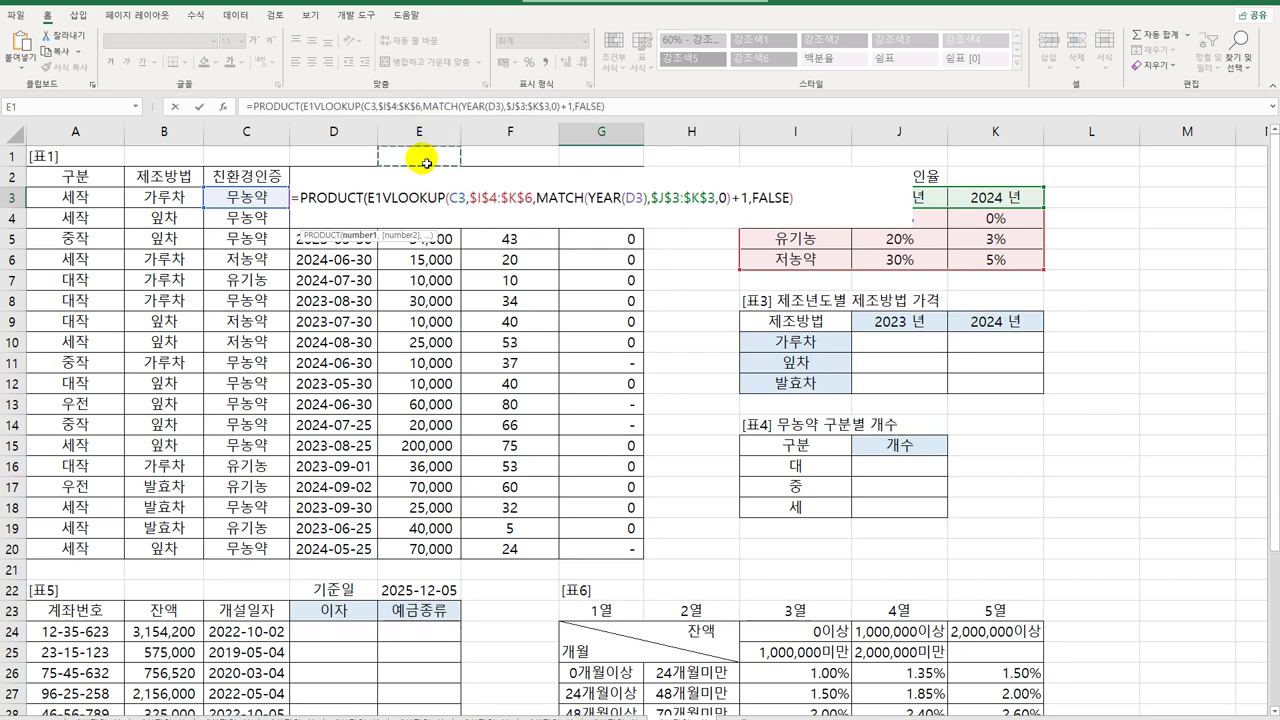
{"action": "key", "text": "Down"}
{"action": "key", "text": "Down"}
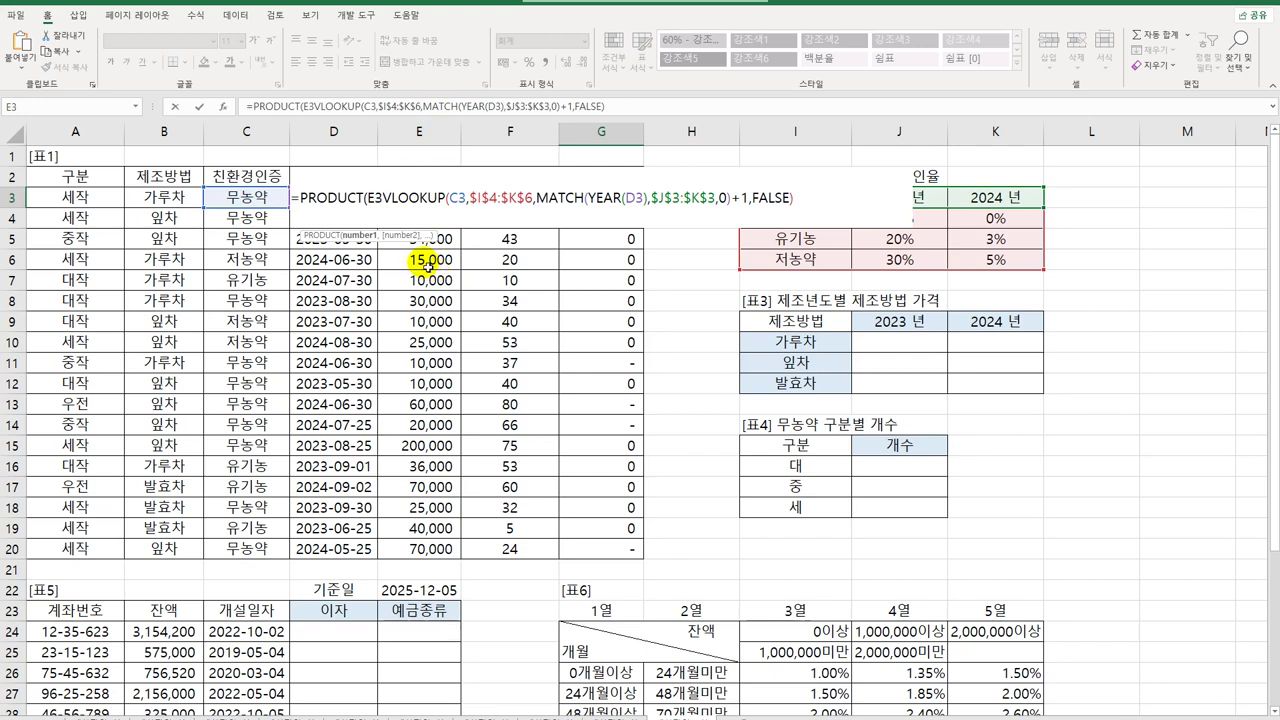
{"action": "type", "text": ","}
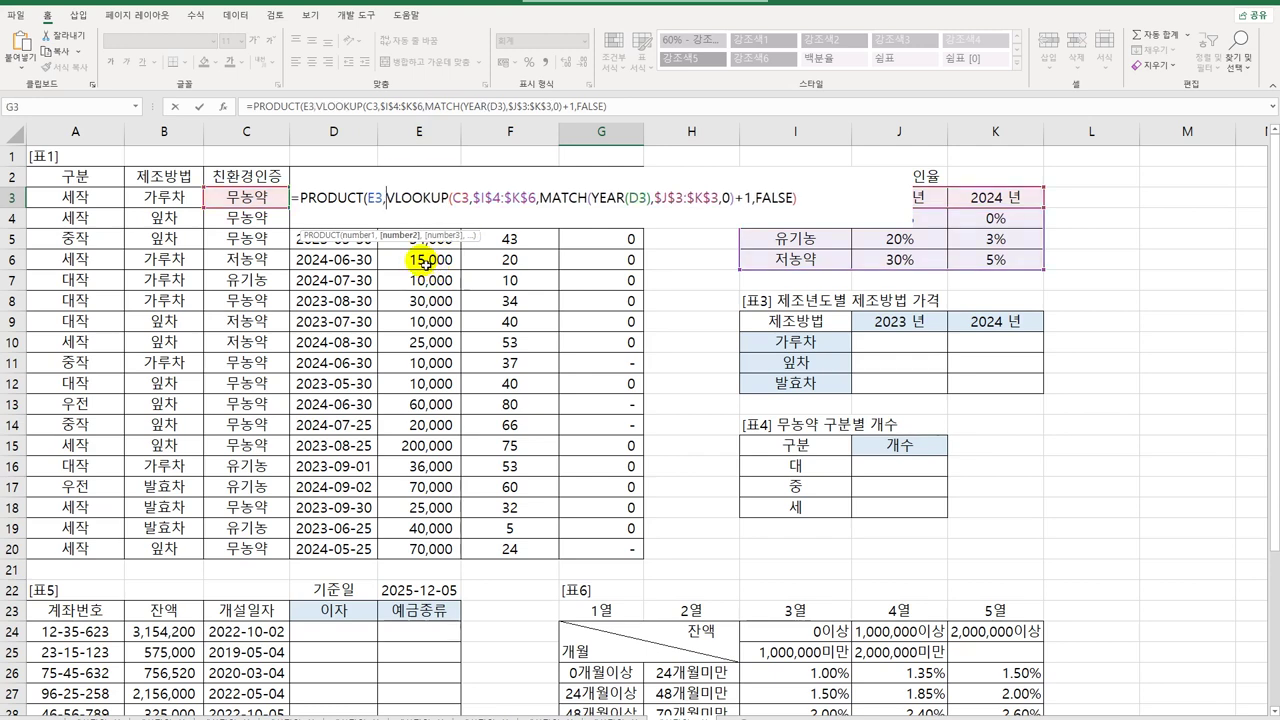
Make PRODUCT's second argument 1 minus the VLOOKUP in parentheses, and complete the formula with F3 as the third argument.
{"action": "type", "text": "(1-"}
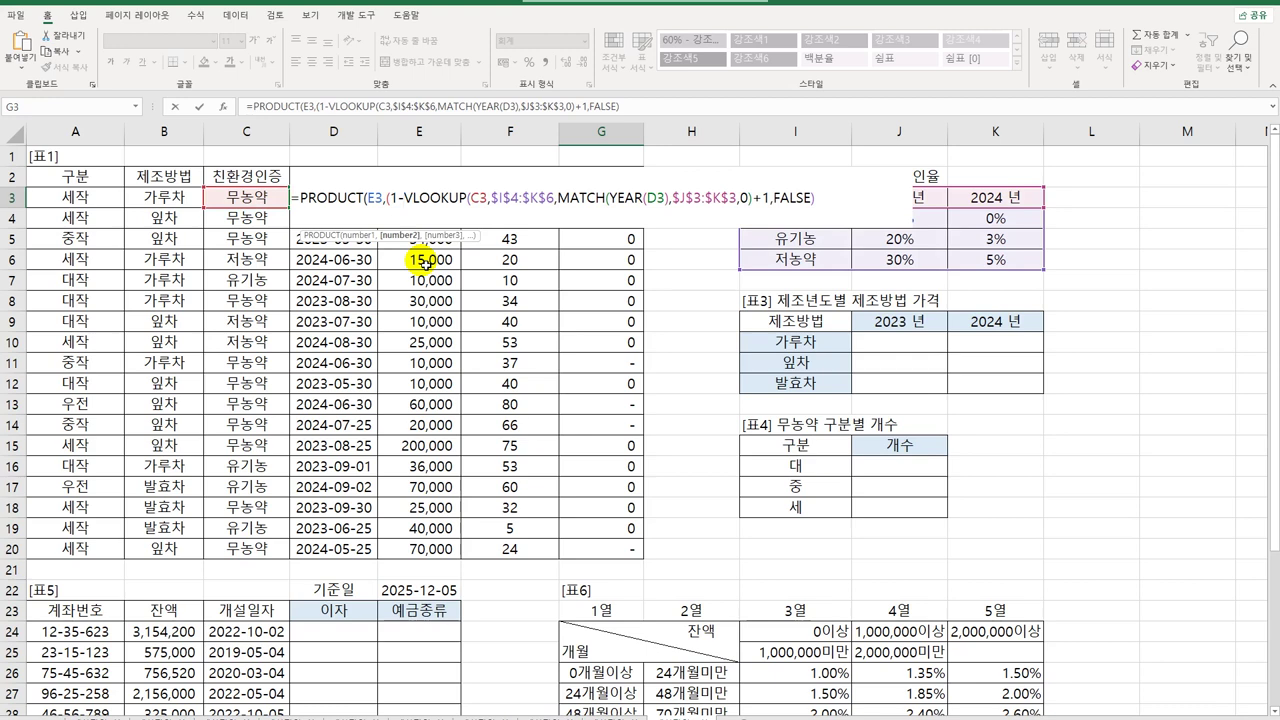
{"action": "left_click", "coordinate": [826, 204]}
{"action": "type", "text": ")"}
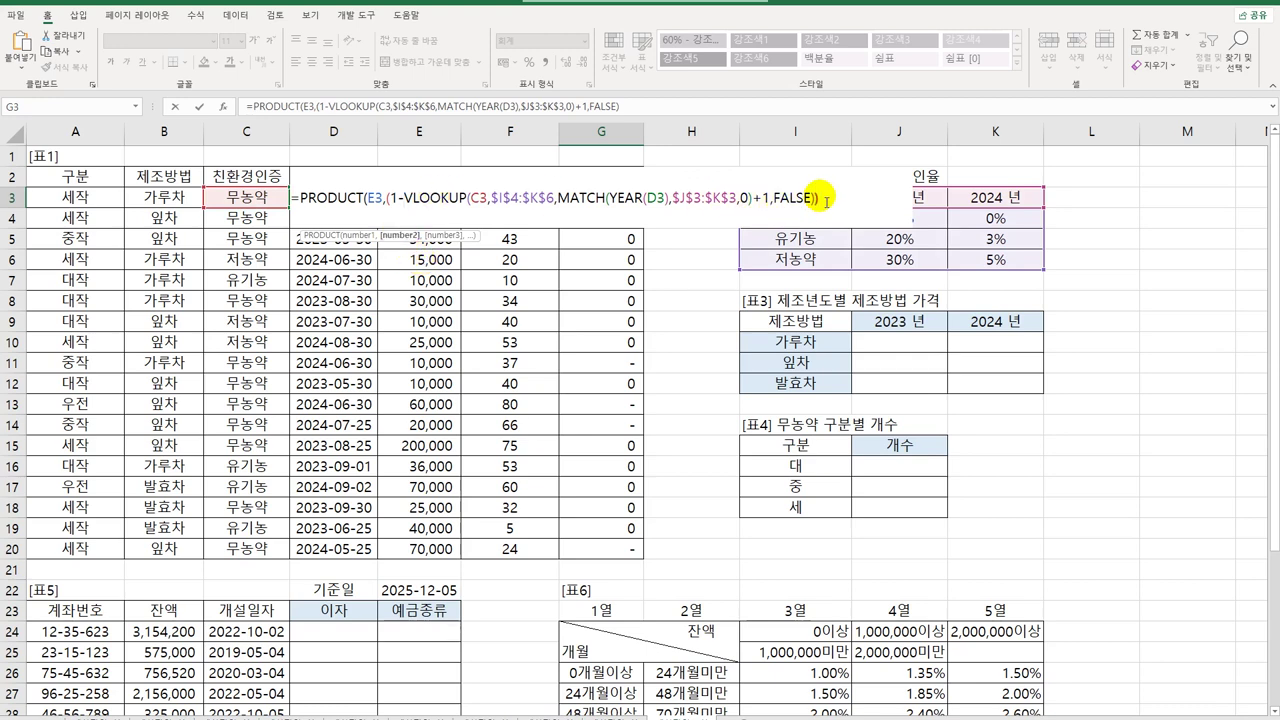
{"action": "type", "text": ","}
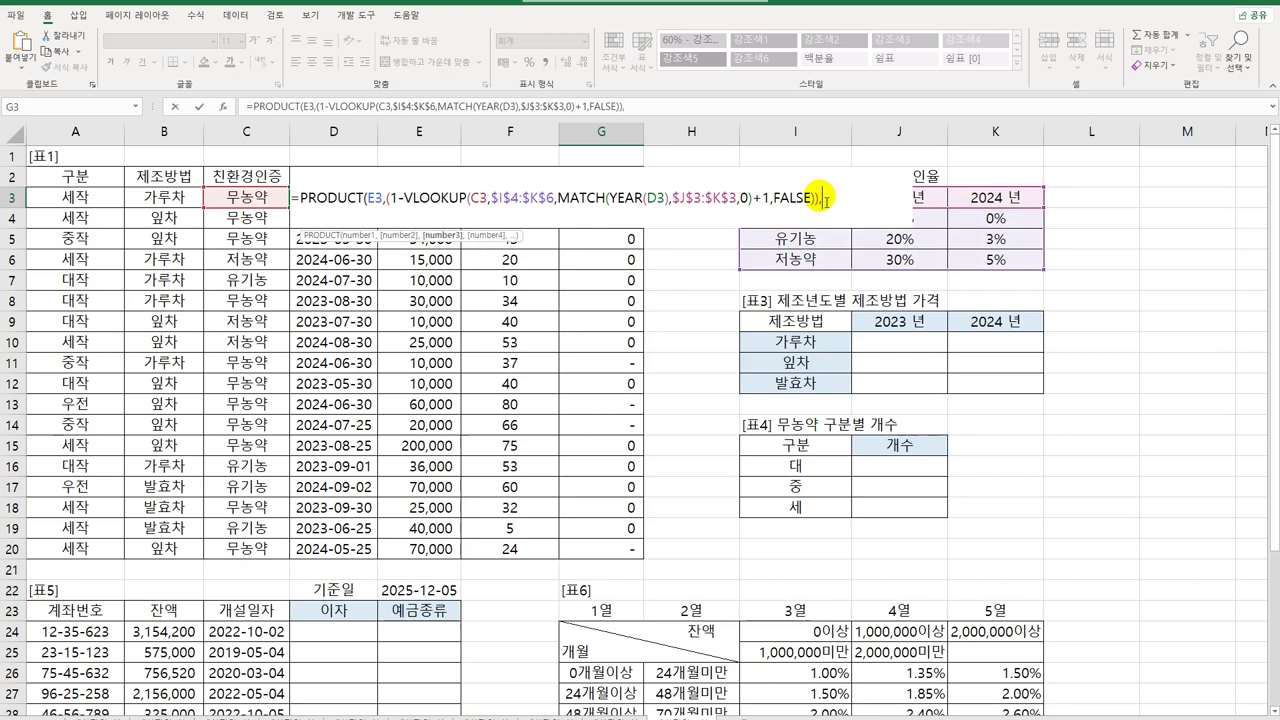
{"action": "left_click", "coordinate": [520, 158]}
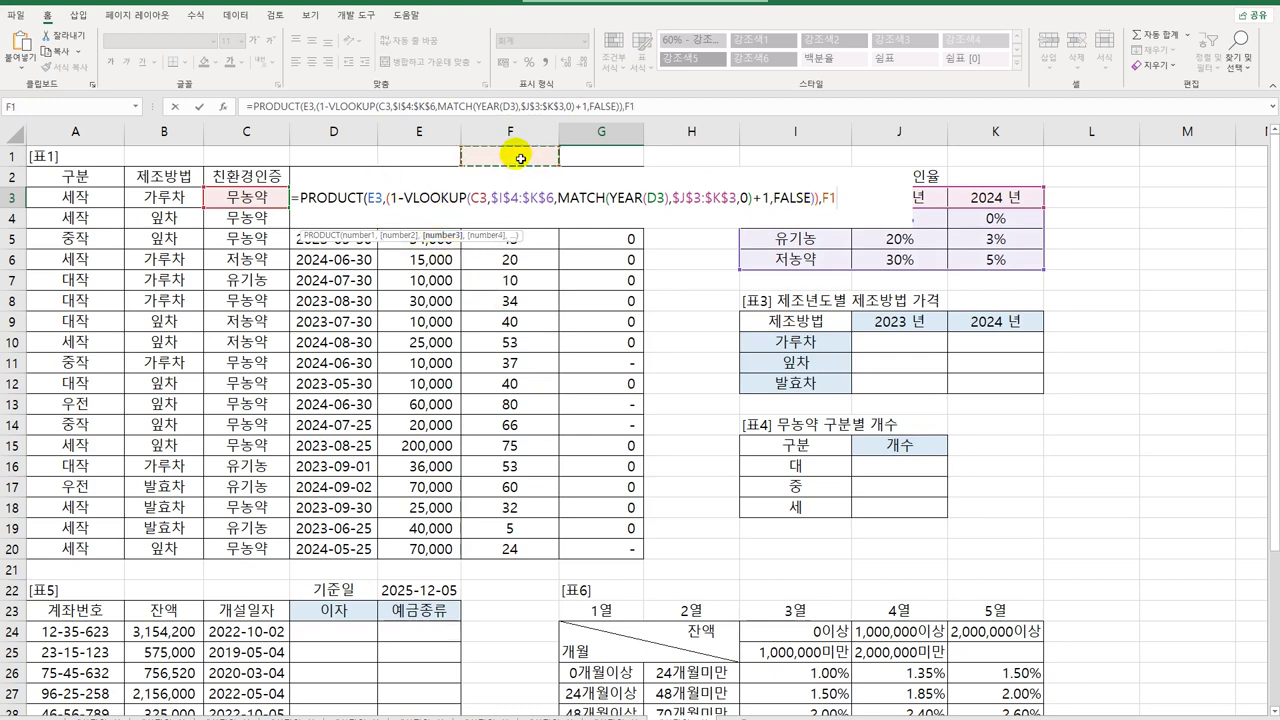
{"action": "key", "text": "Down"}
{"action": "key", "text": "Down"}
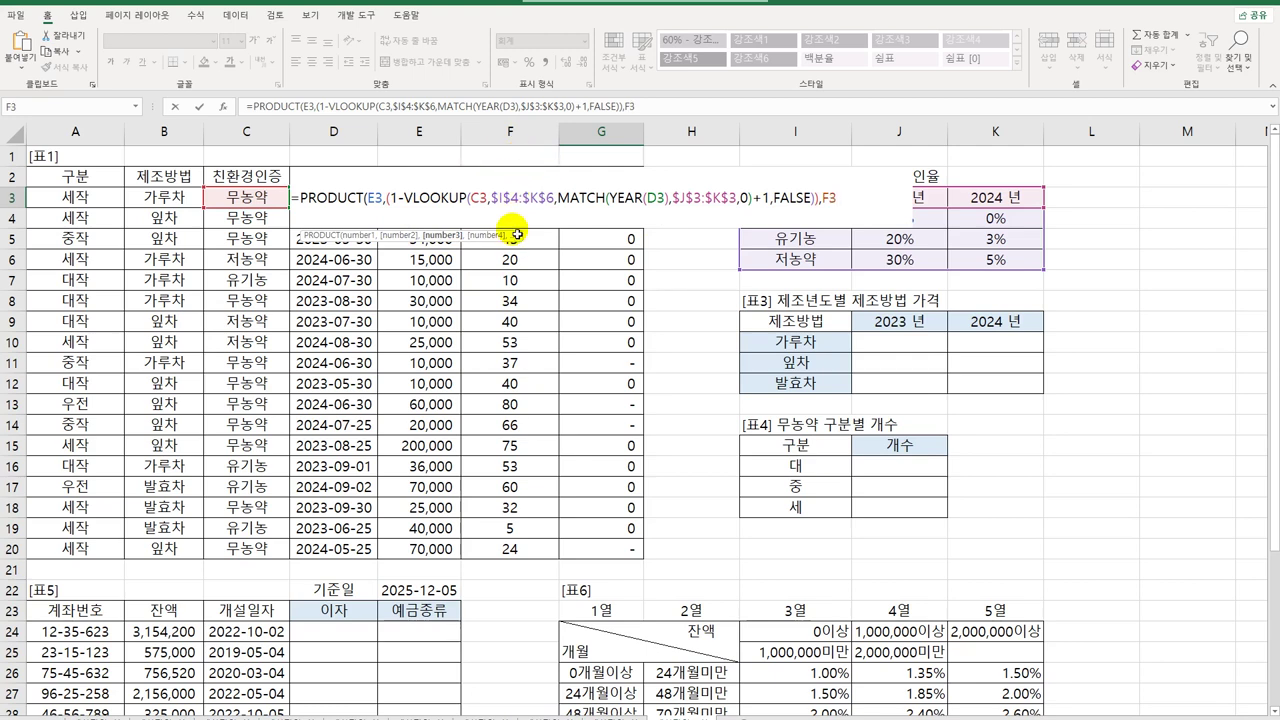
{"action": "type", "text": ")"}
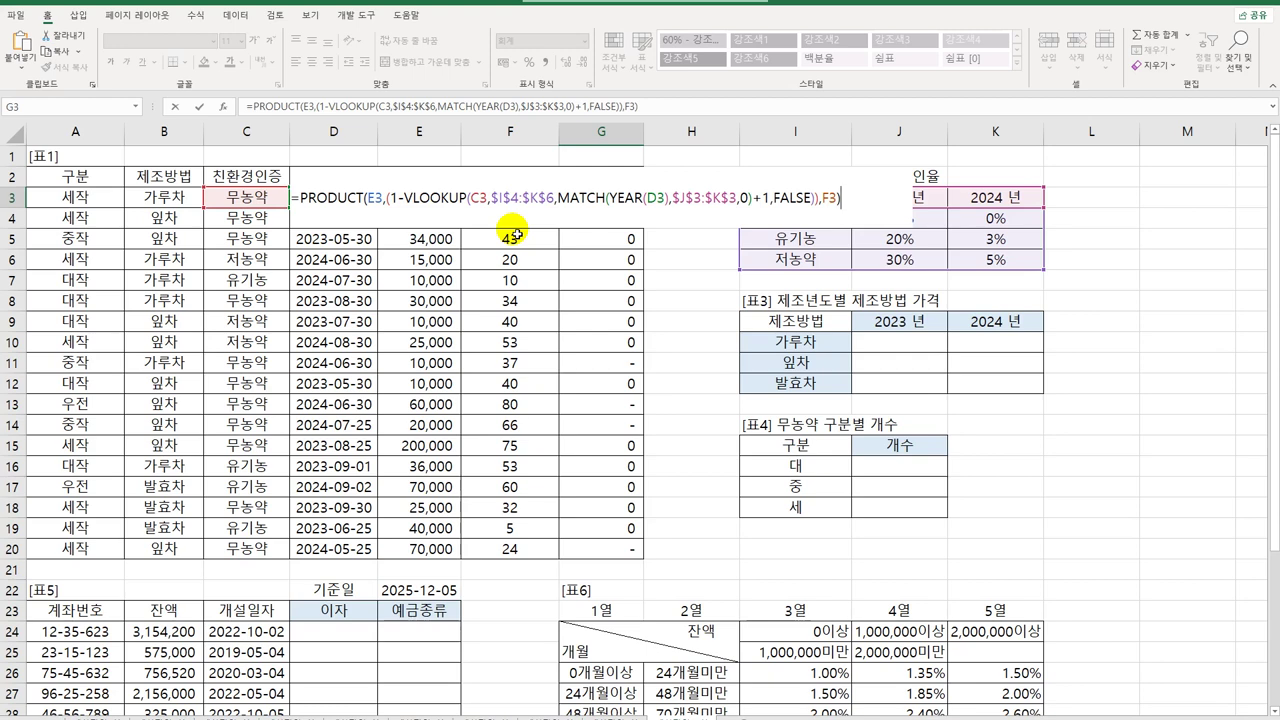
{"action": "key", "text": "Return"}
Fill the PRODUCT formula from G3 down to G20 and auto-fit the width of column G.
{"action": "left_click", "coordinate": [605, 197]}
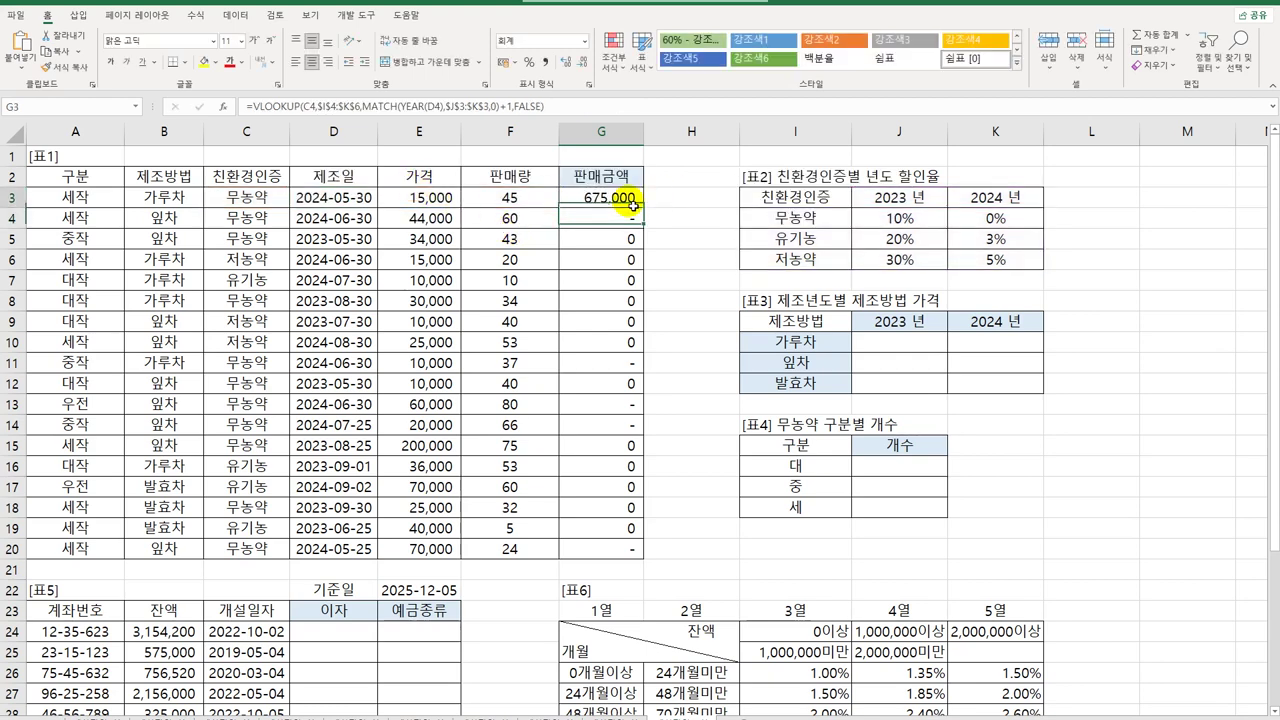
{"action": "left_click_drag", "start_coordinate": [647, 217], "coordinate": [612, 558]}
{"action": "left_click", "coordinate": [620, 450]}
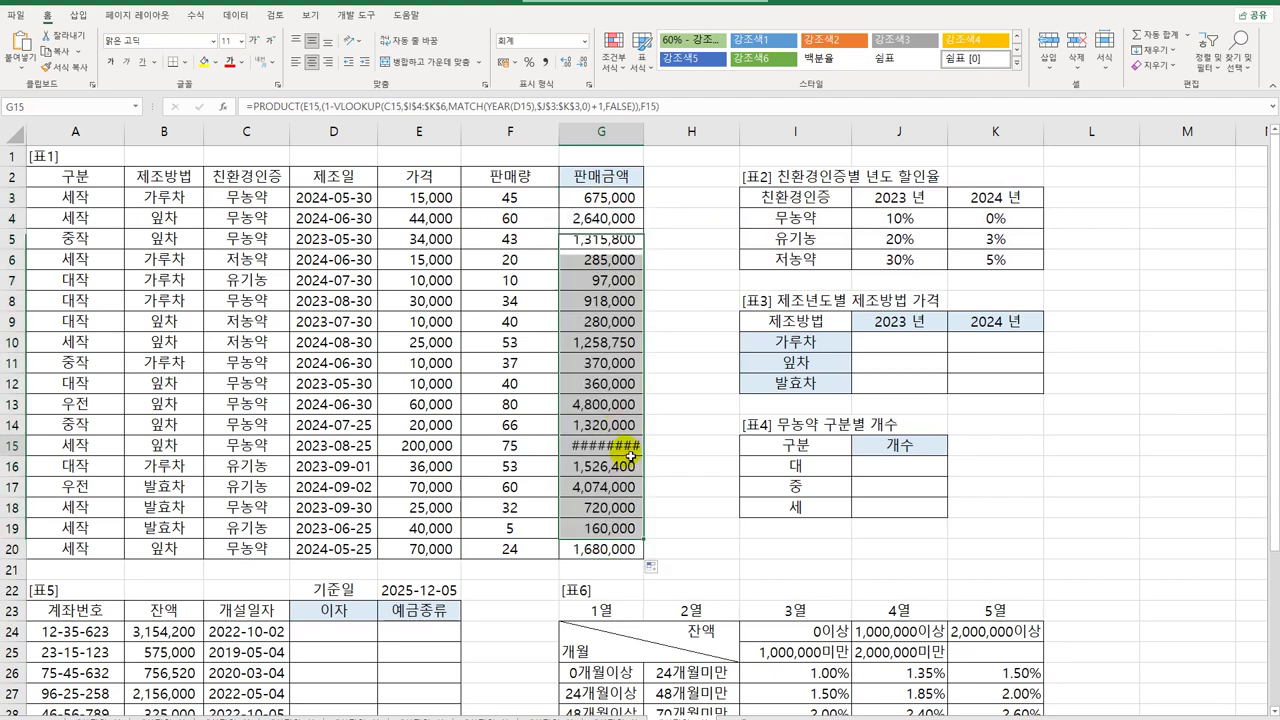
{"action": "double_click", "coordinate": [643, 130]}
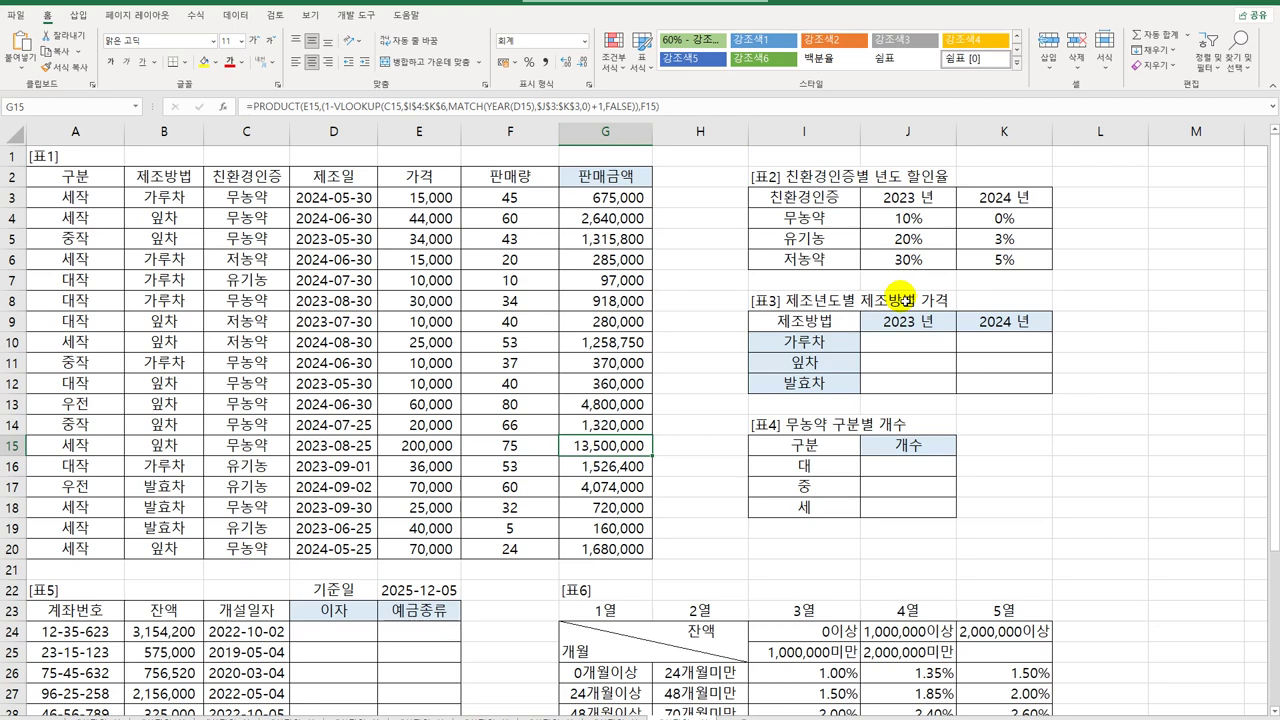
Start a LARGE formula in J10, the 2023 년 cell for 가루차 in 표3.
{"action": "left_click", "coordinate": [906, 345]}
{"action": "left_click_drag", "start_coordinate": [906, 345], "coordinate": [1008, 394]}
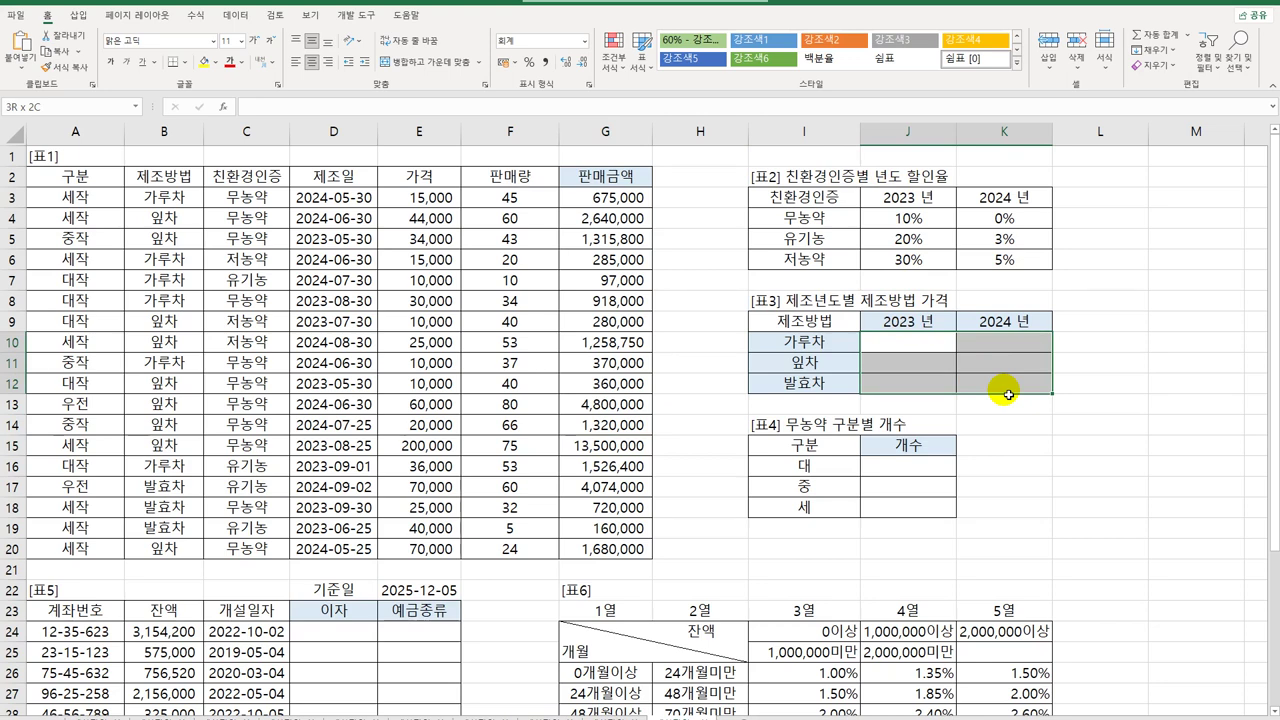
{"action": "left_click_drag", "start_coordinate": [1008, 394], "coordinate": [1007, 394]}
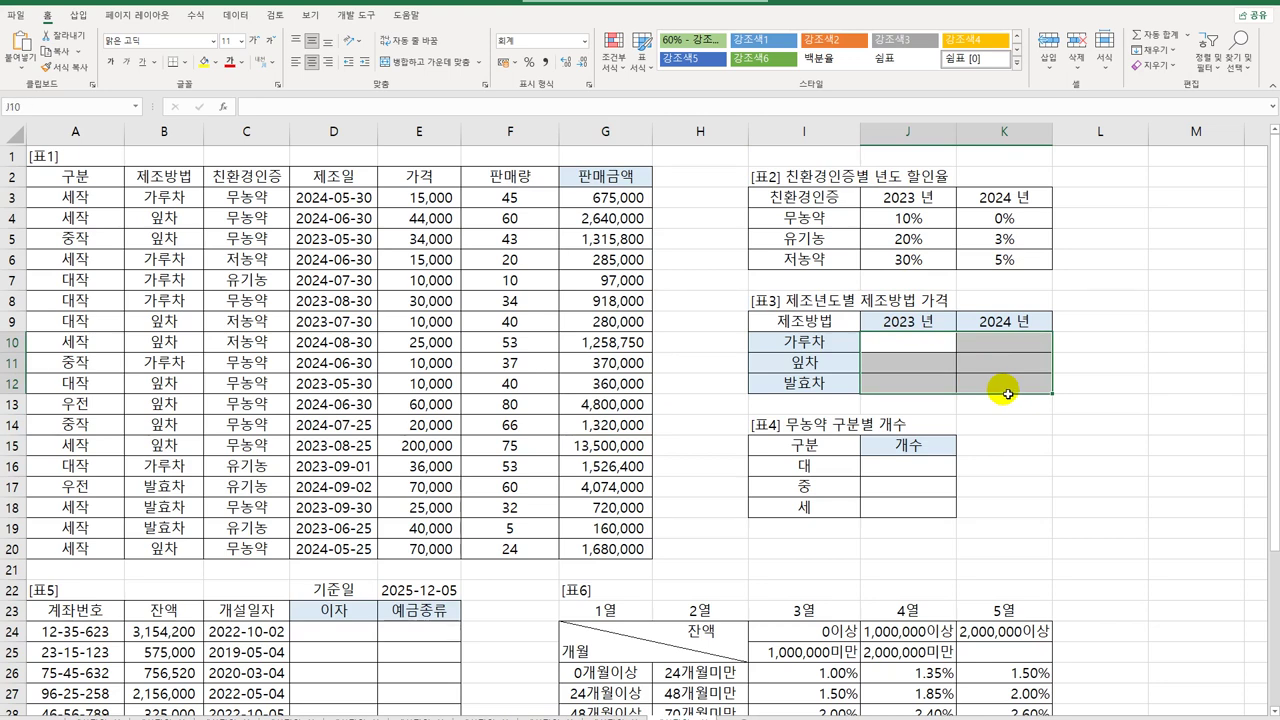
{"action": "left_click", "coordinate": [932, 345]}
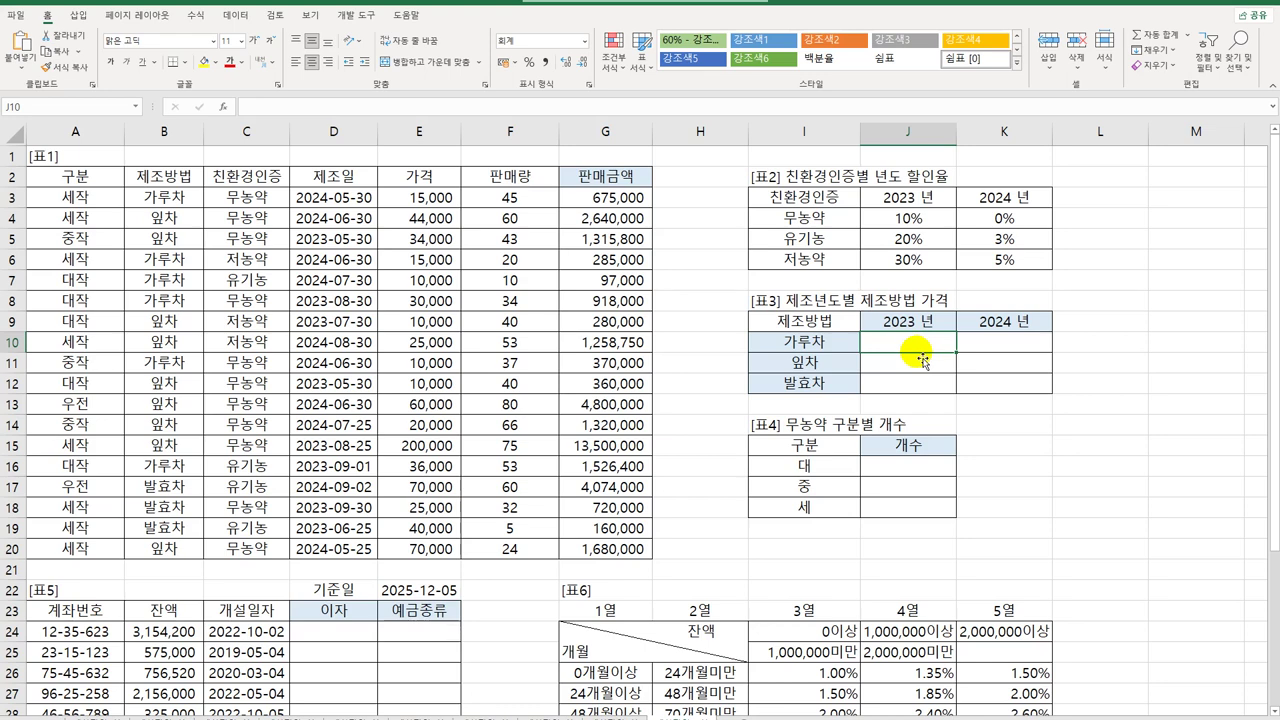
{"action": "type", "text": "="}
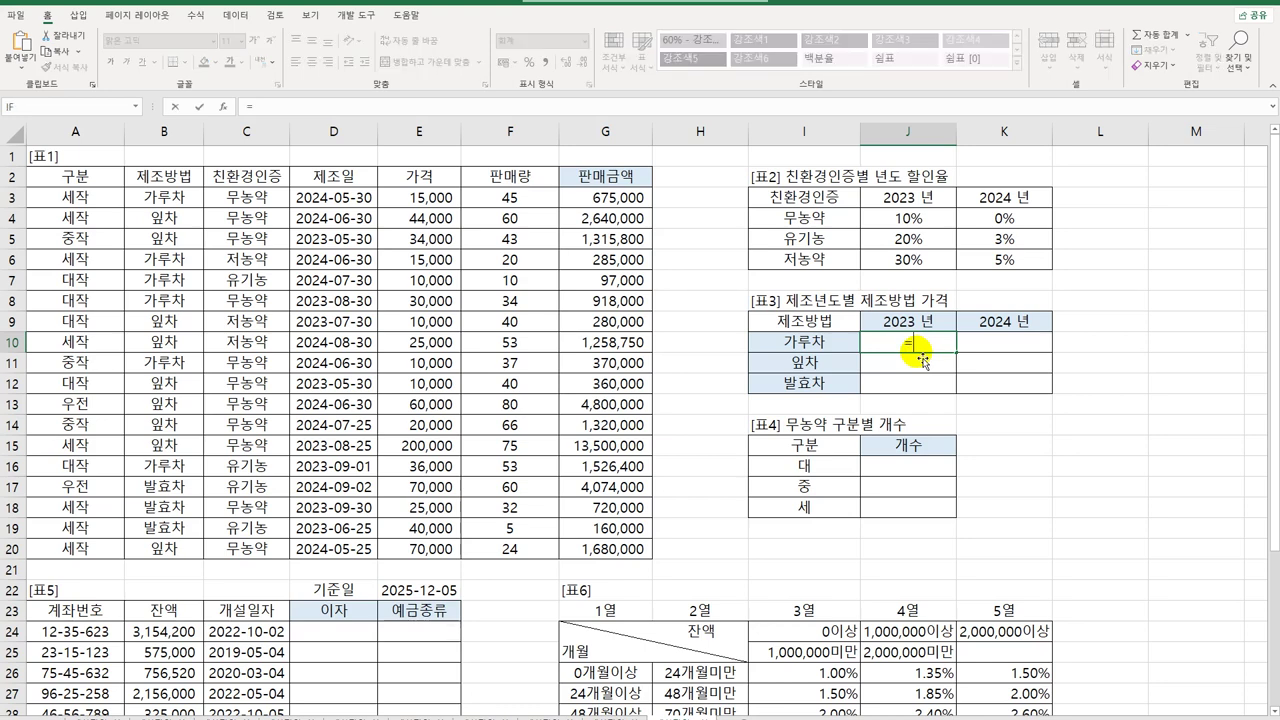
{"action": "type", "text": "lar"}
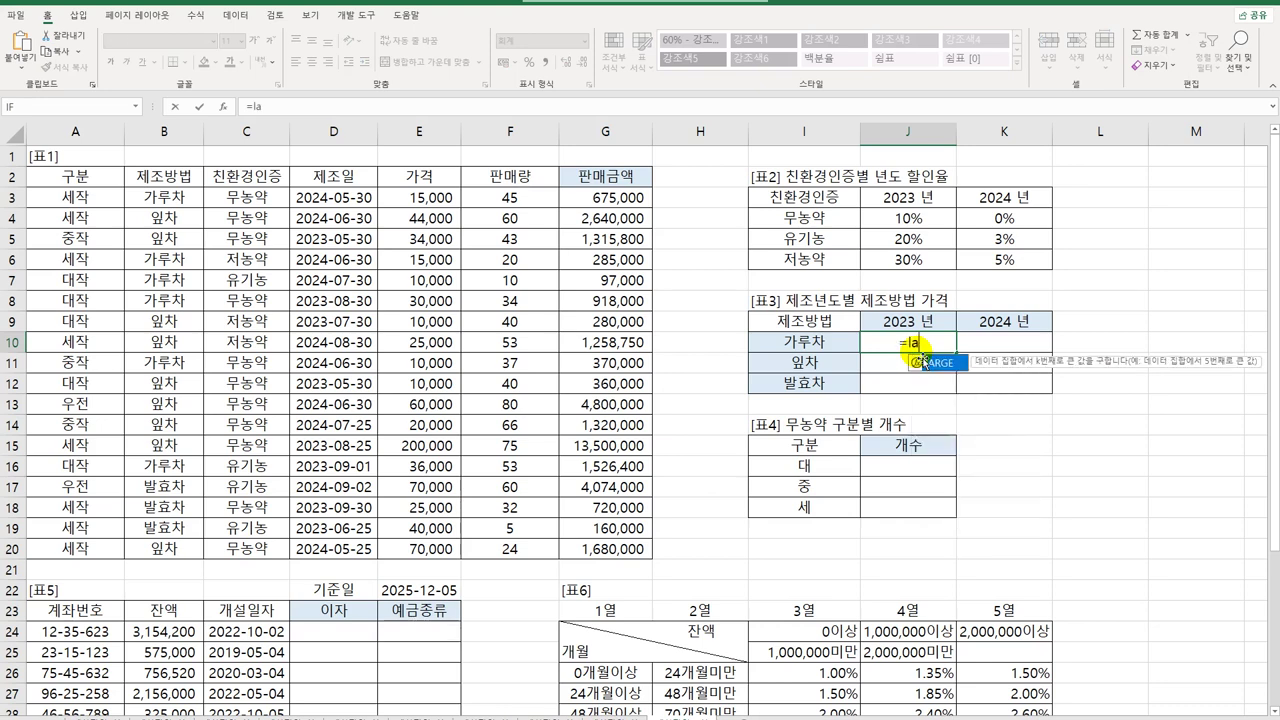
{"action": "double_click", "coordinate": [922, 362]}
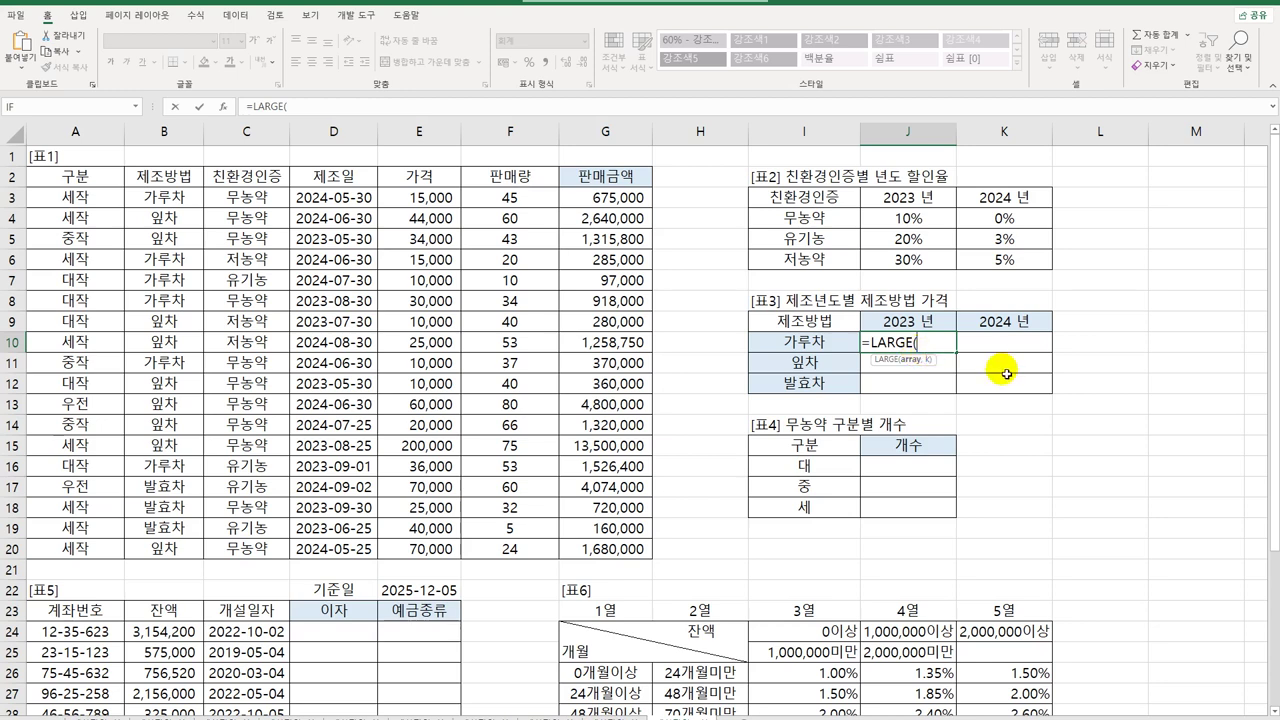
Begin LARGE's array with a parenthesised condition comparing the absolute range $B$3:$B$20 with I10.
{"action": "type", "text": "("}
{"action": "left_click_drag", "start_coordinate": [150, 198], "coordinate": [152, 551]}
{"action": "key", "text": "F4"}
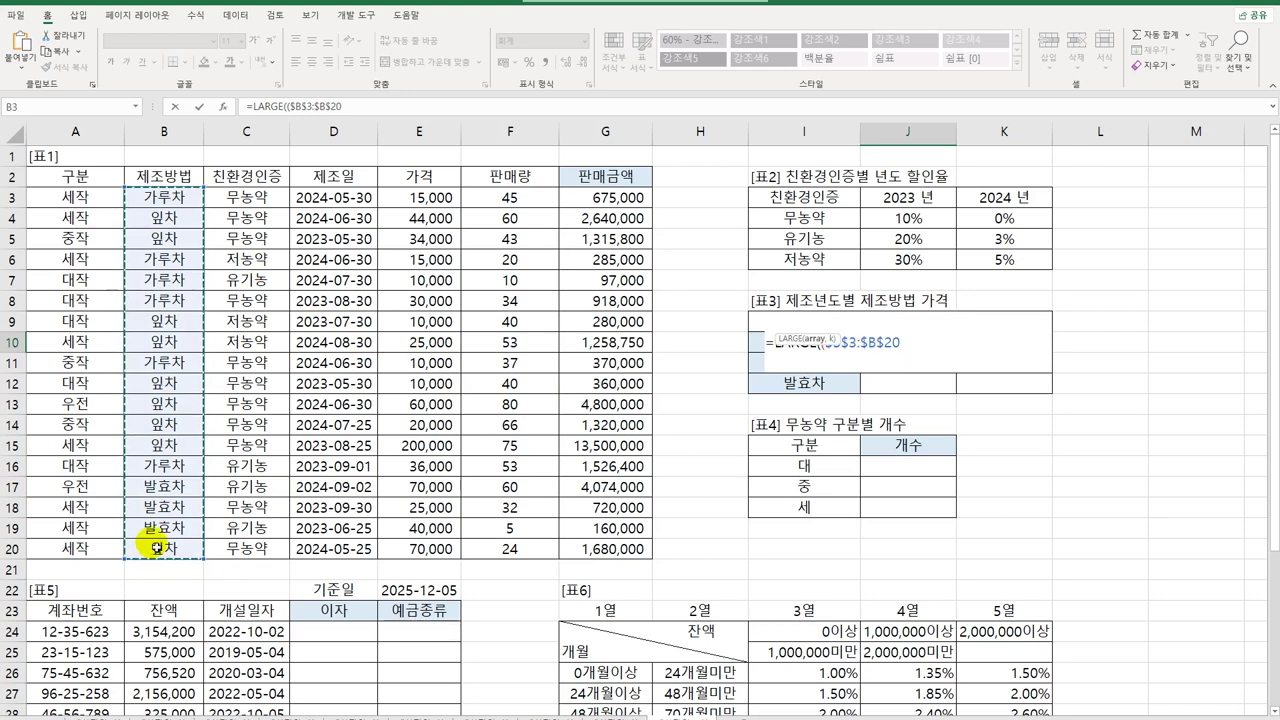
{"action": "type", "text": "="}
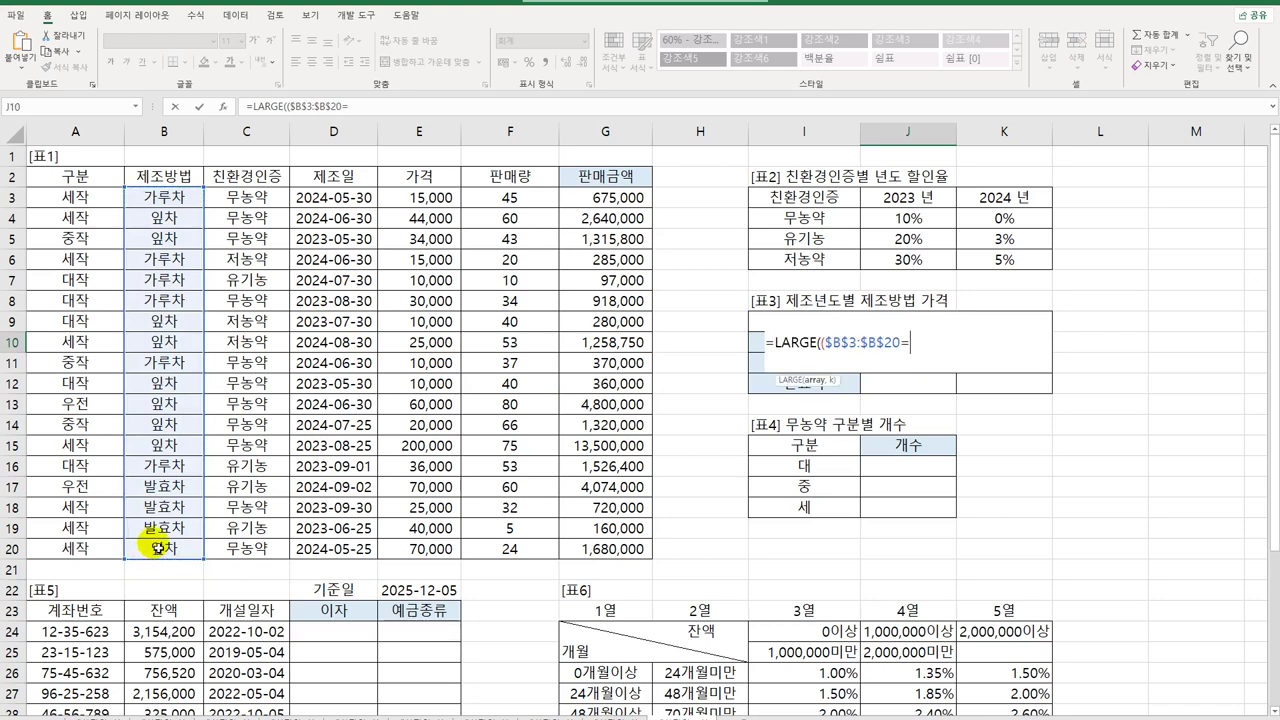
{"action": "key", "text": "Left"}
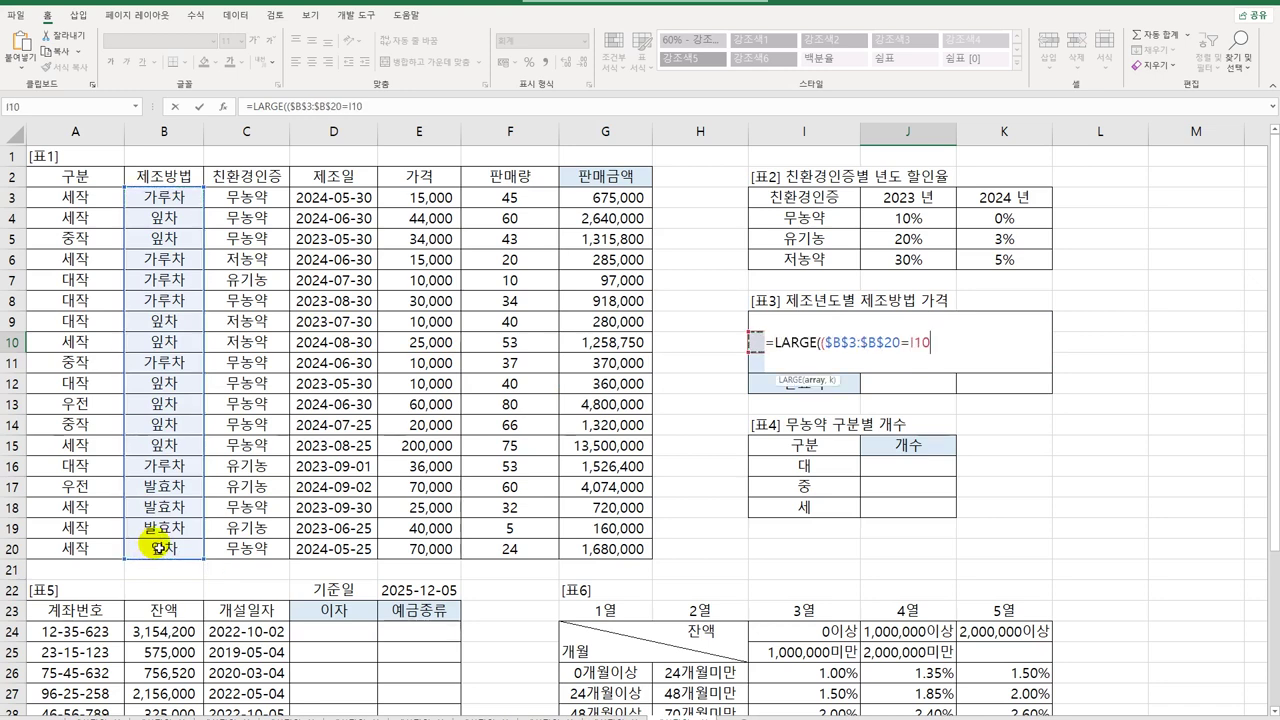
Close the first condition and multiply it by a second one comparing YEAR of the absolute range $D$3:$D$20 with J9.
{"action": "type", "text": ")*(year("}
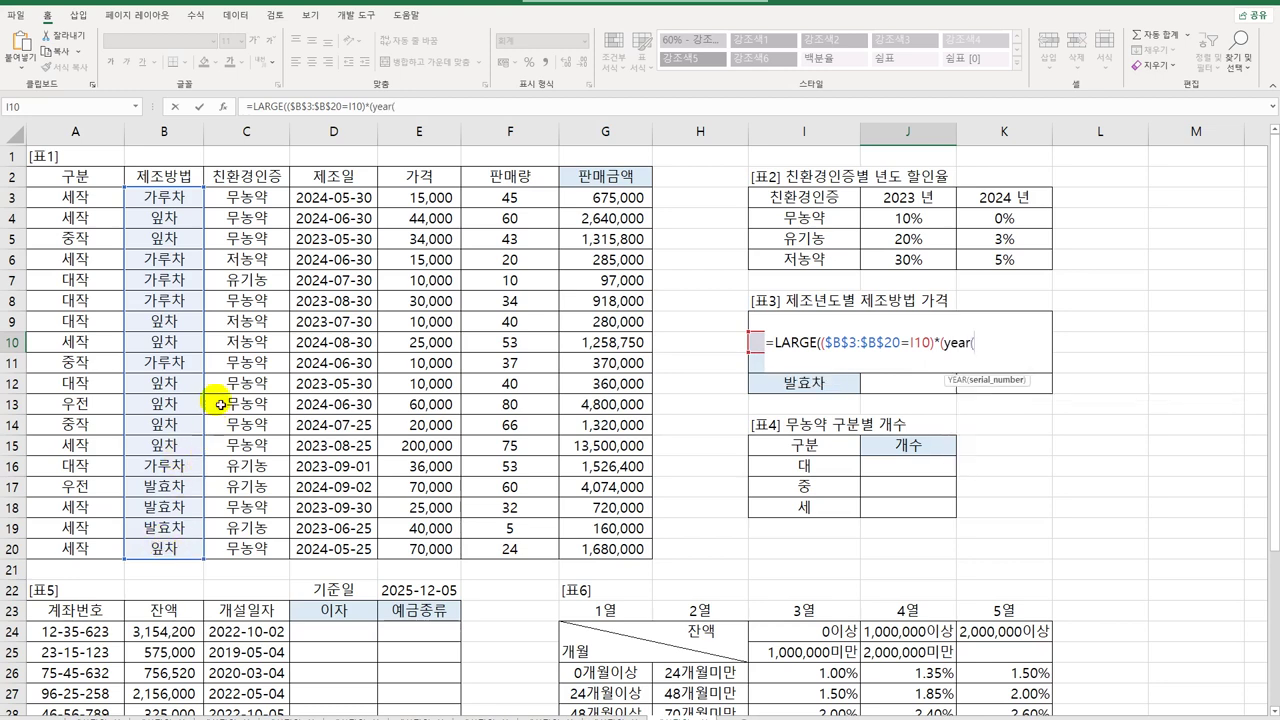
{"action": "left_click_drag", "start_coordinate": [311, 197], "coordinate": [312, 549]}
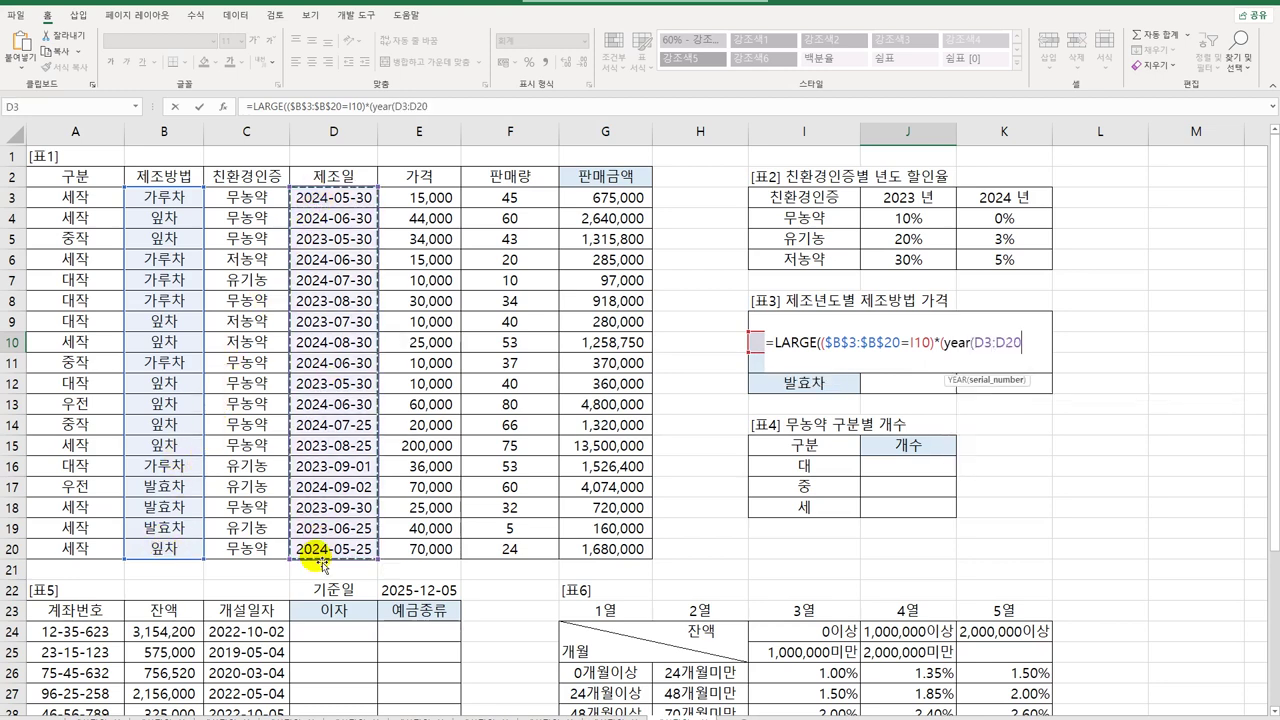
{"action": "key", "text": "F4"}
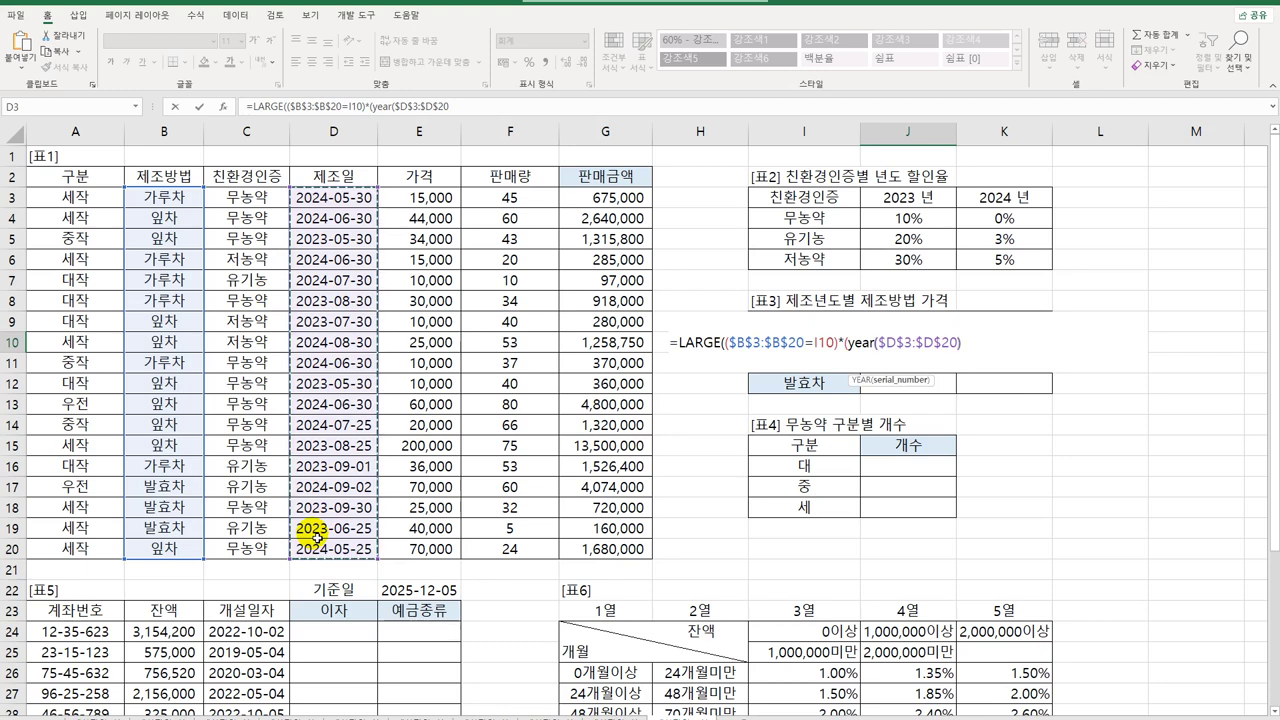
{"action": "type", "text": ")="}
{"action": "key", "text": "Up"}
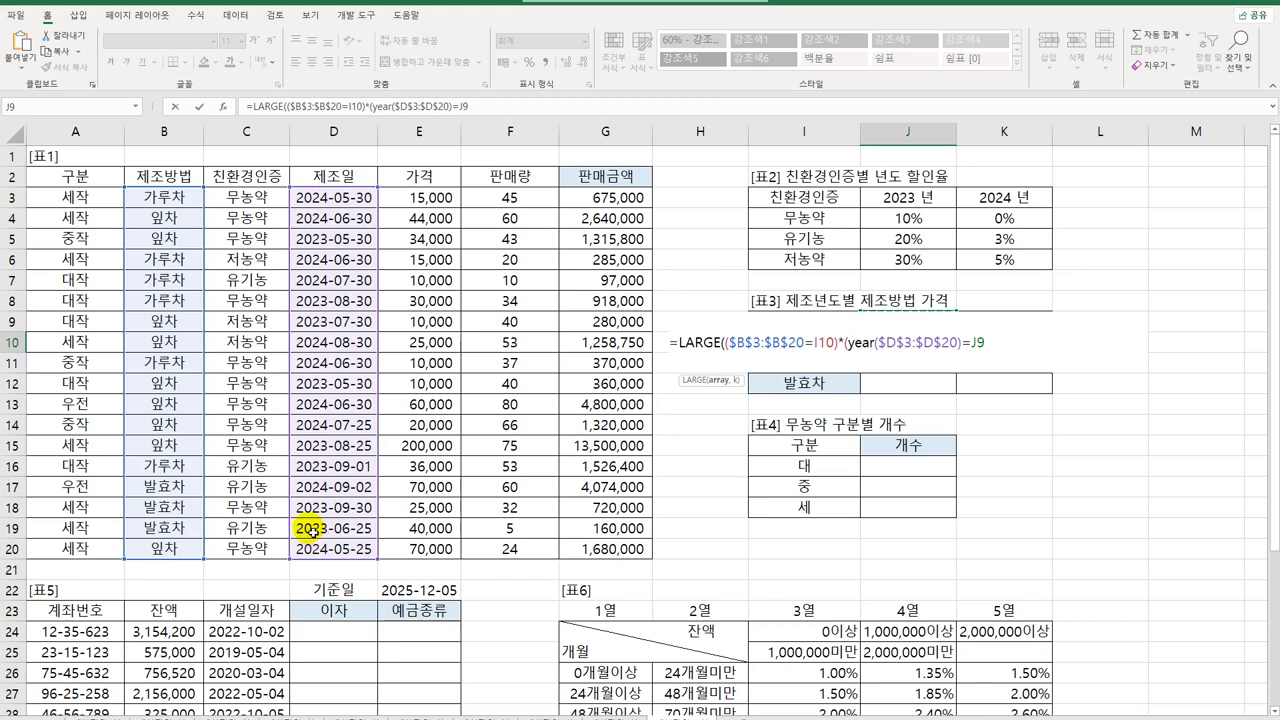
{"action": "type", "text": ")"}
Change the criteria references to mixed references, $I10 in the first condition and J$9 in the second.
{"action": "left_click", "coordinate": [826, 343]}
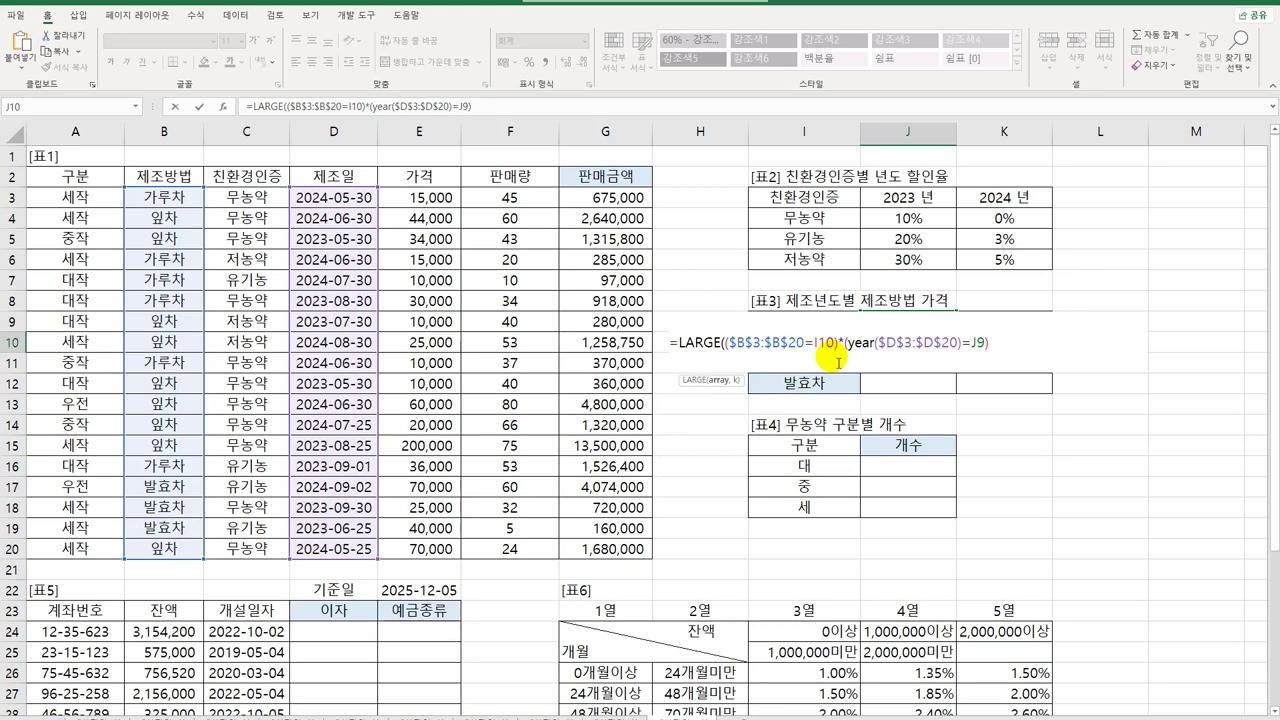
{"action": "key", "text": "F4"}
{"action": "key", "text": "F4"}
{"action": "key", "text": "F4"}
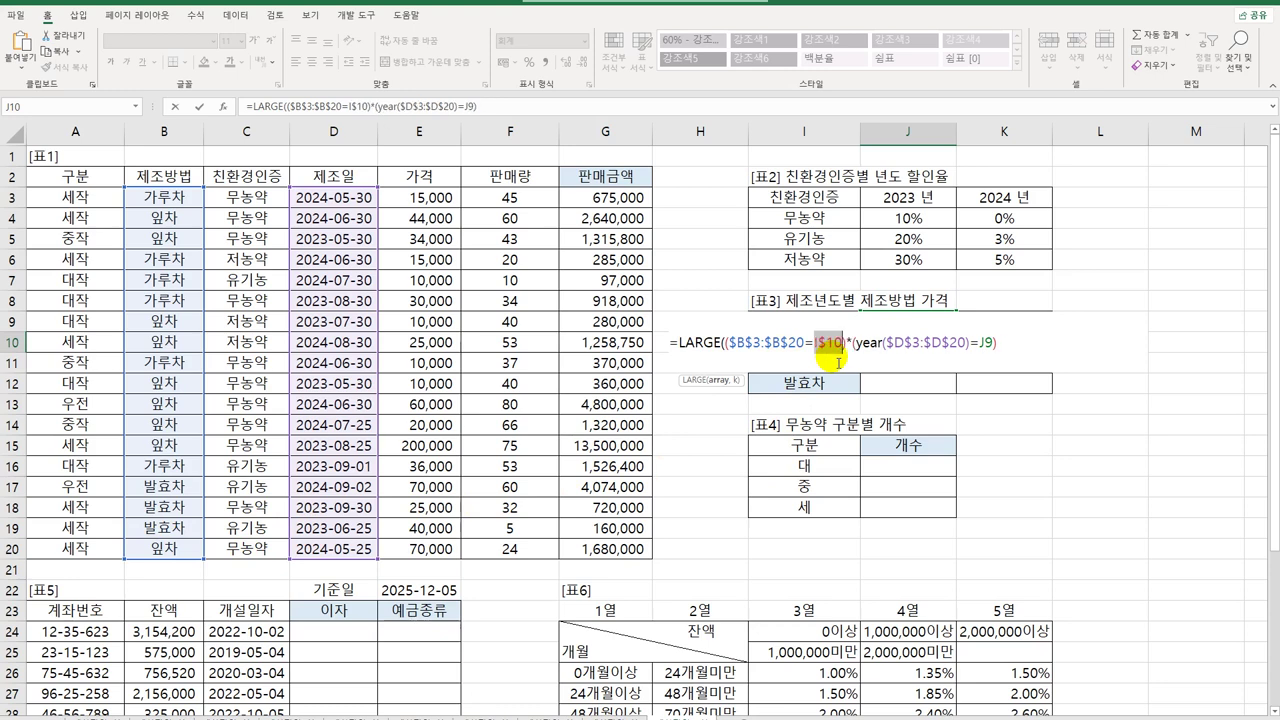
{"action": "left_click", "coordinate": [978, 342]}
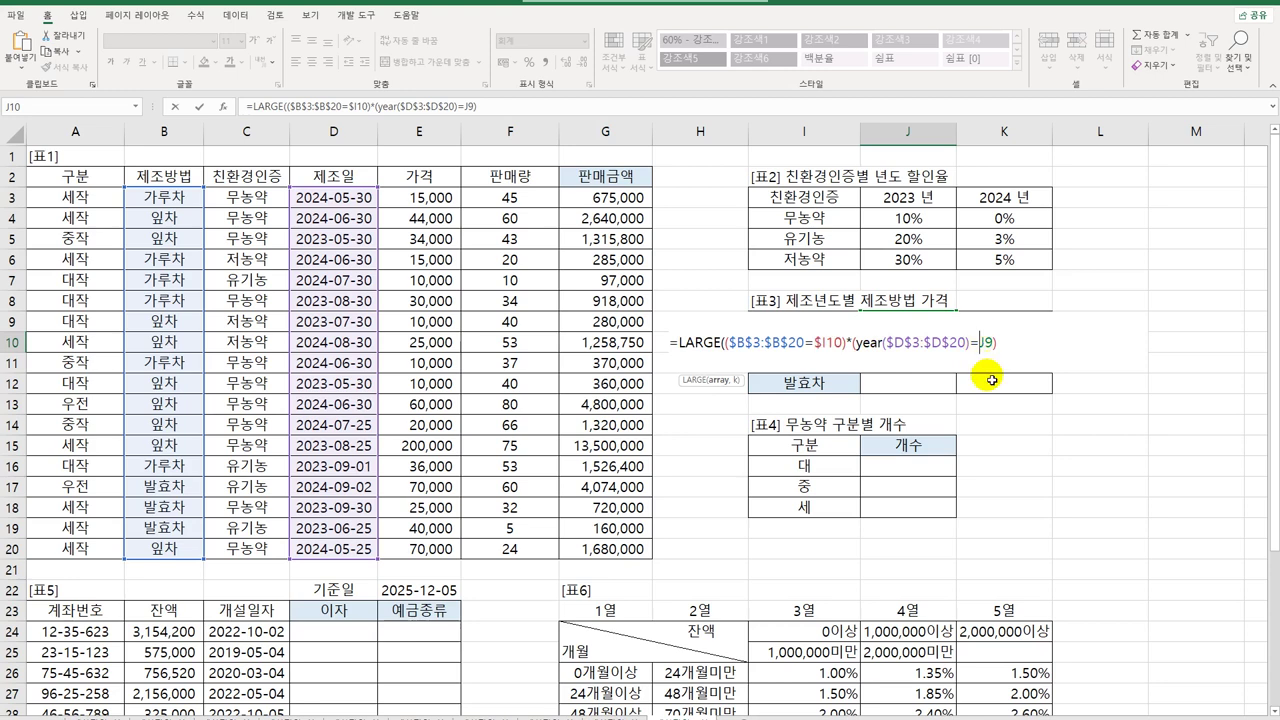
{"action": "key", "text": "F4"}
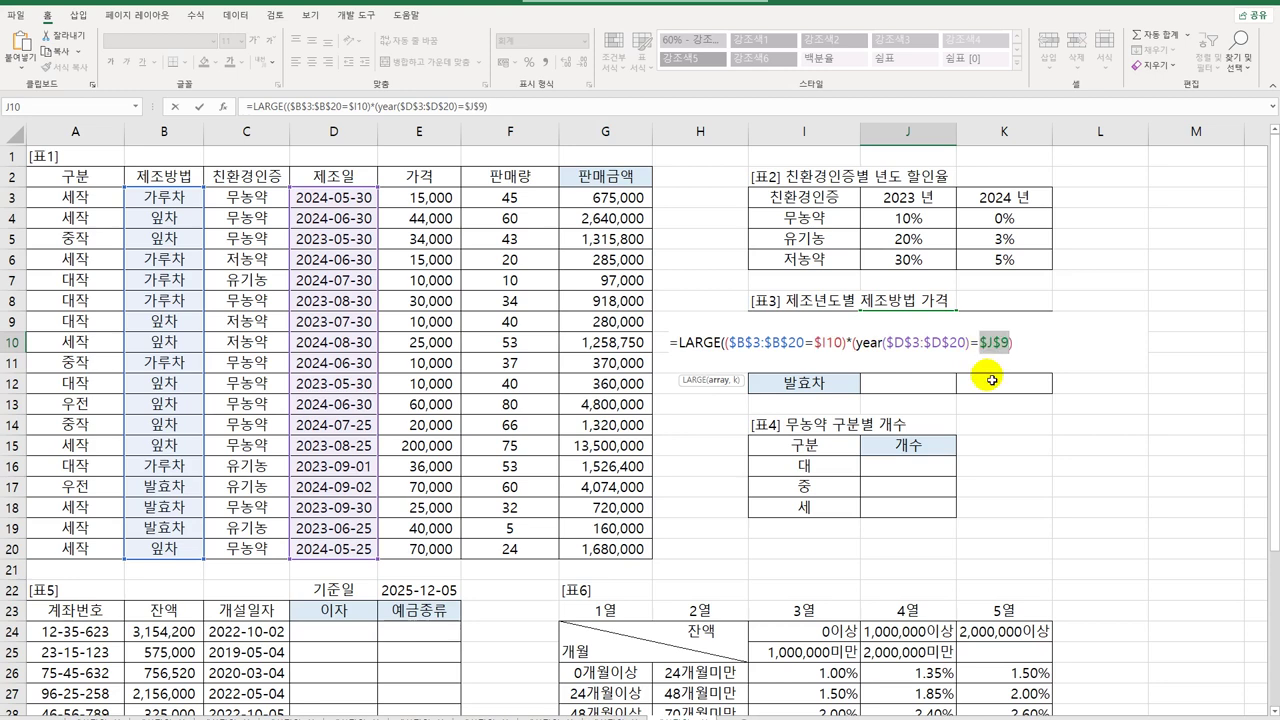
{"action": "key", "text": "F4"}
Multiply the two conditions by the absolute price range $E$3:$E$20, set LARGE's k to 1 and close the formula.
{"action": "left_click", "coordinate": [1002, 342]}
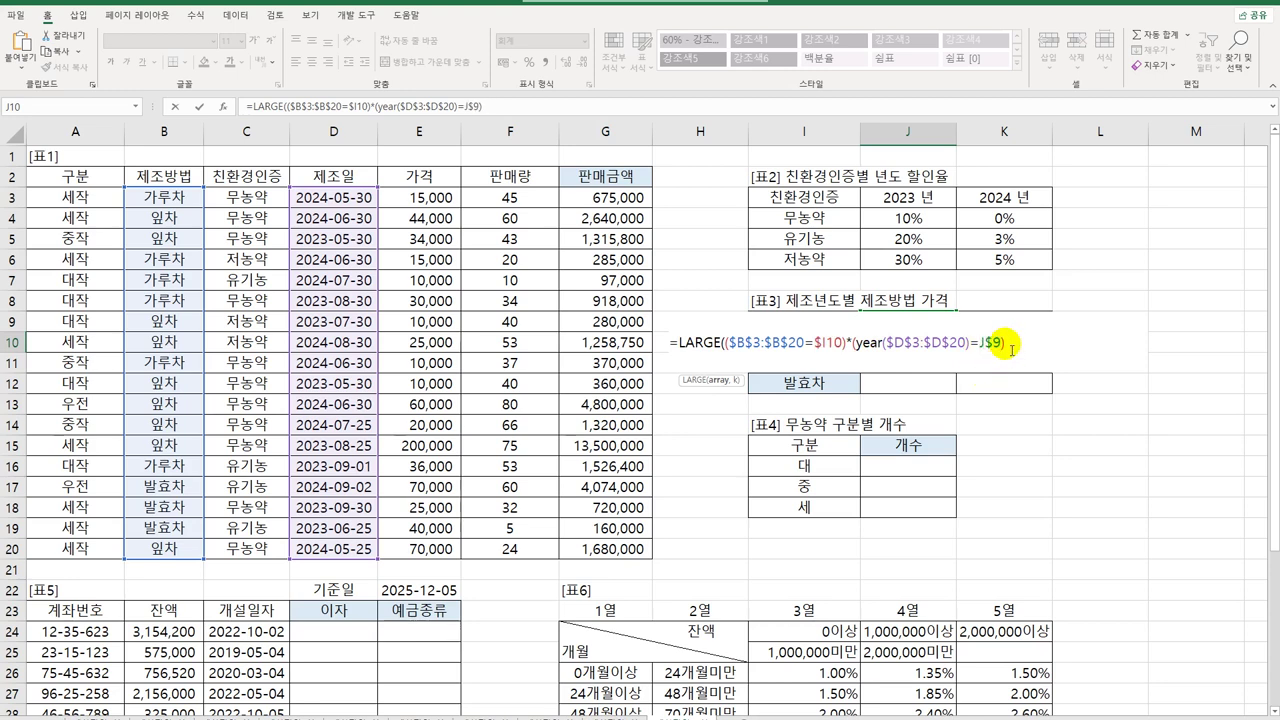
{"action": "type", "text": "*"}
{"action": "left_click_drag", "start_coordinate": [426, 197], "coordinate": [416, 553]}
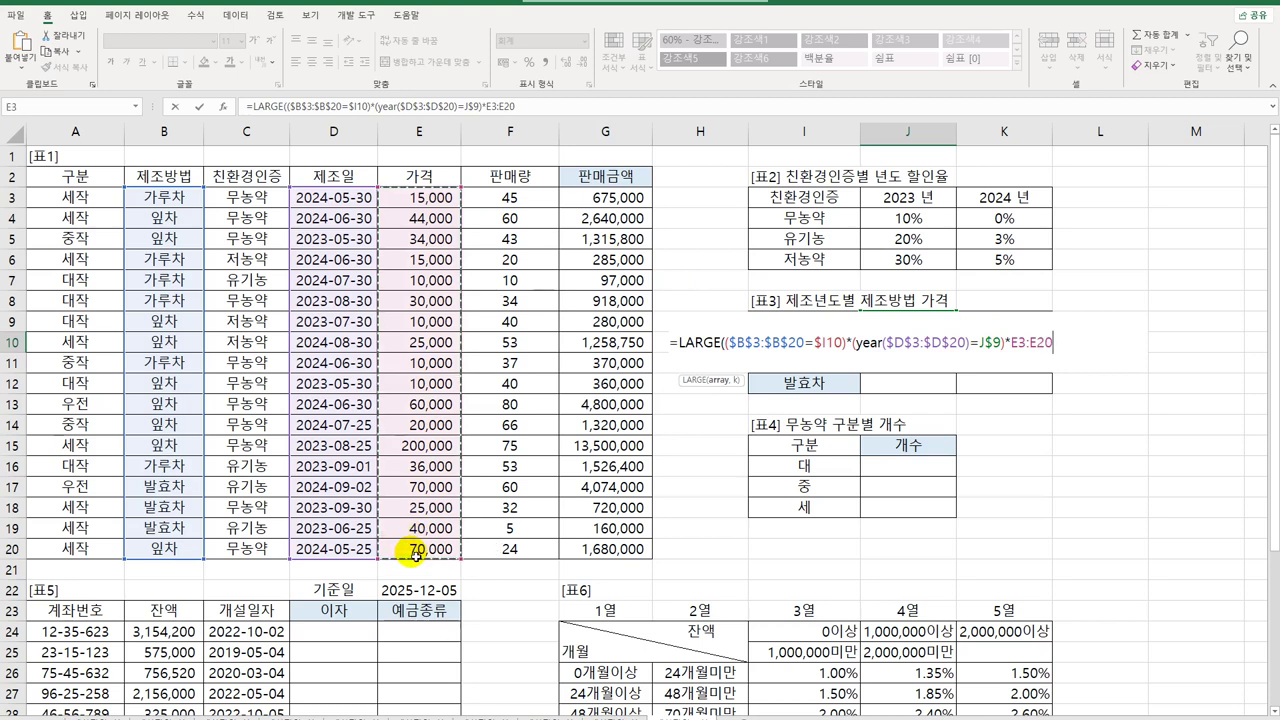
{"action": "key", "text": "F4"}
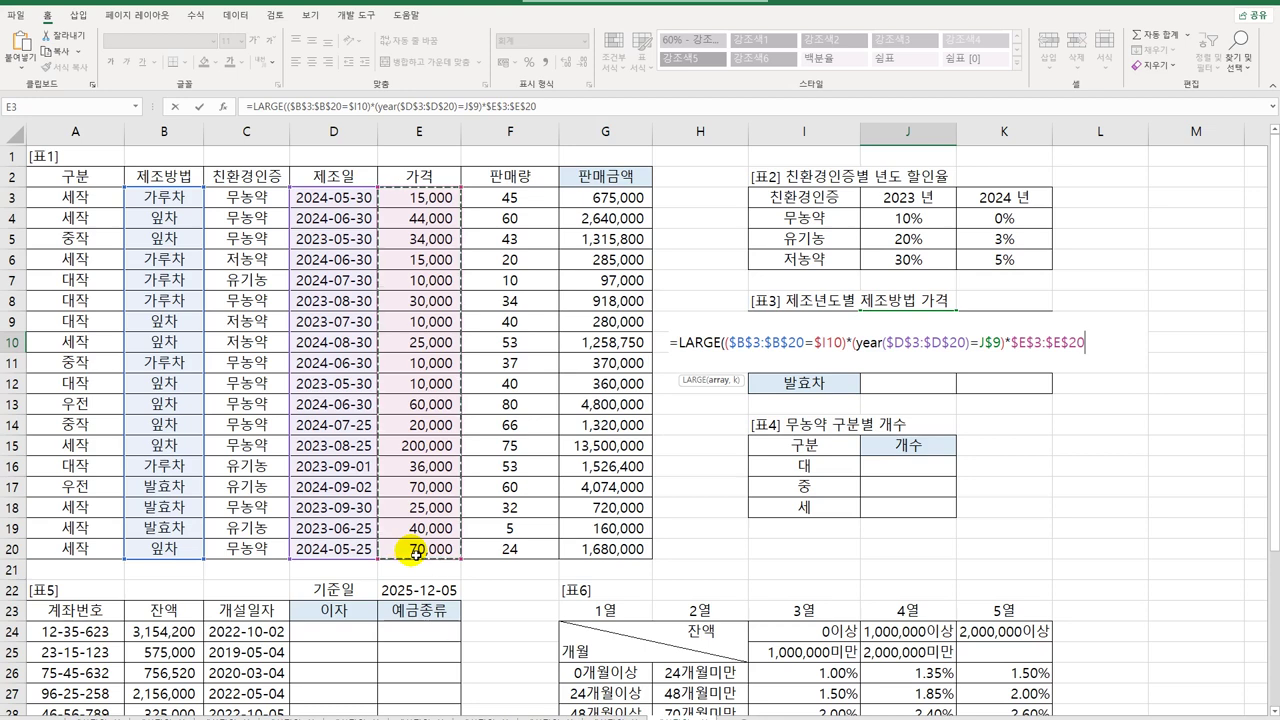
{"action": "type", "text": ","}
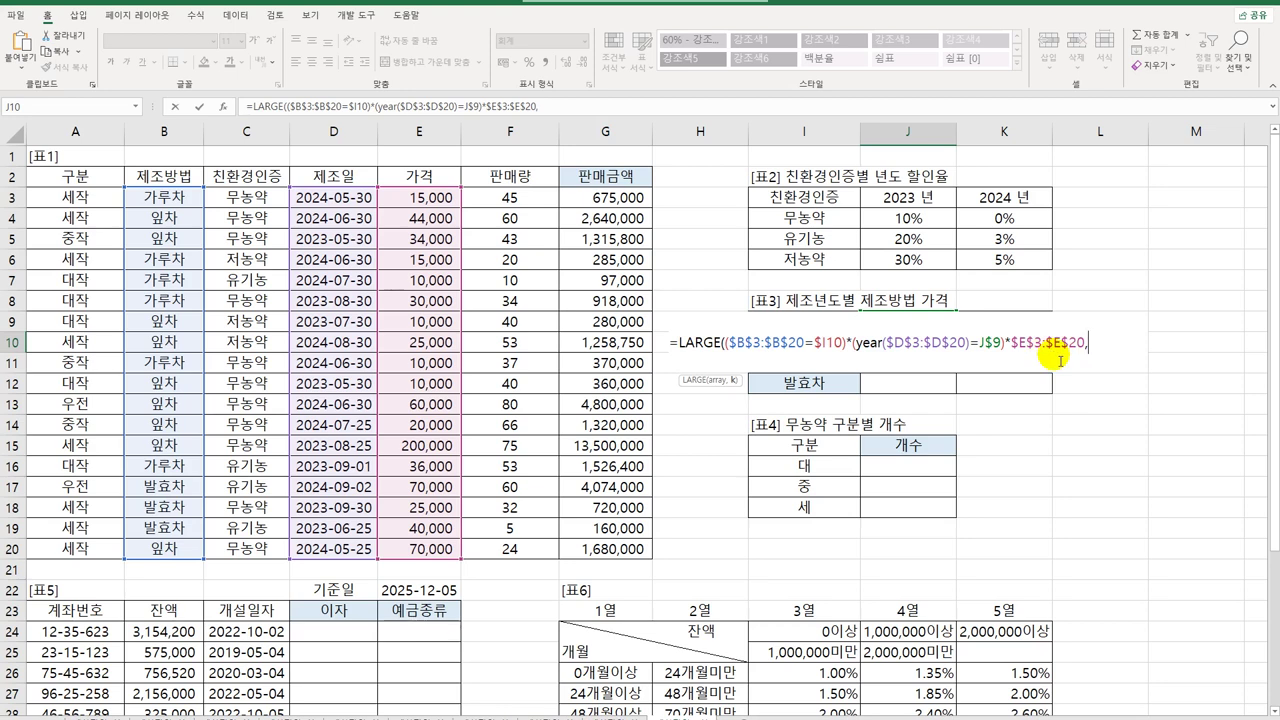
{"action": "type", "text": "1)"}
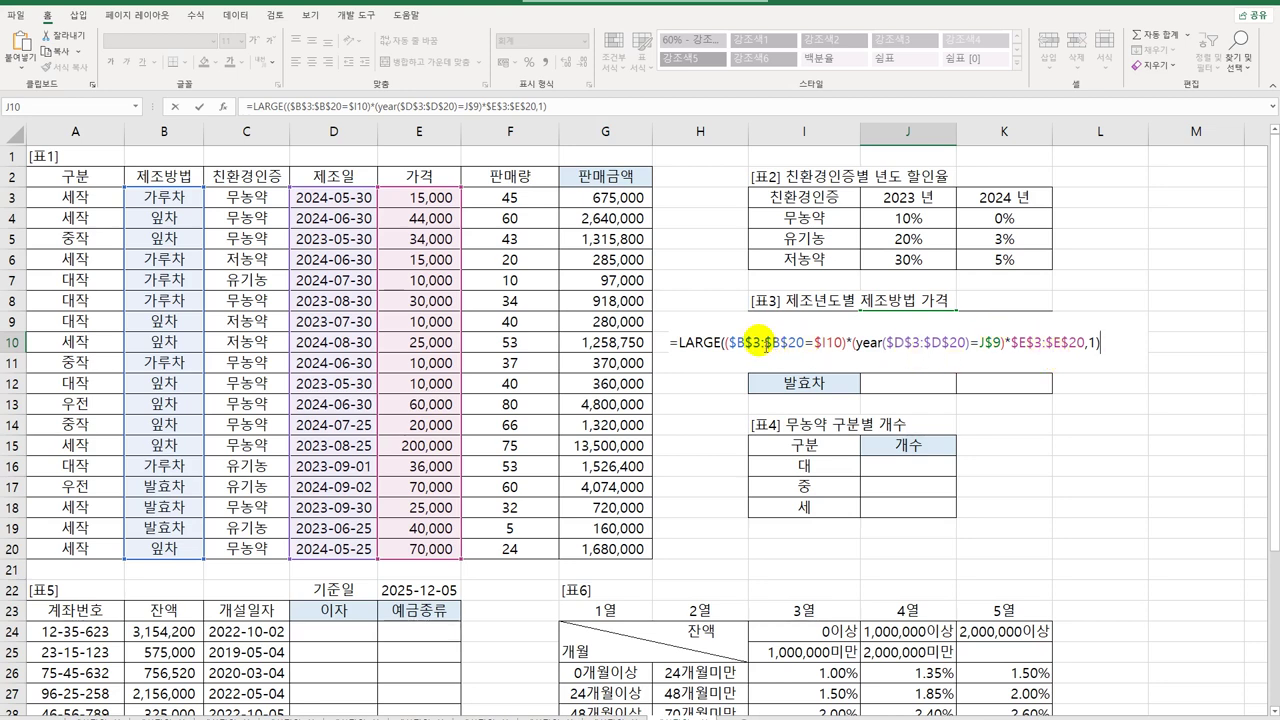
Wrap the two conditions in an IF inside LARGE, with $E$3:$E$20 as the value if true instead of a multiplier.
{"action": "left_click", "coordinate": [728, 345]}
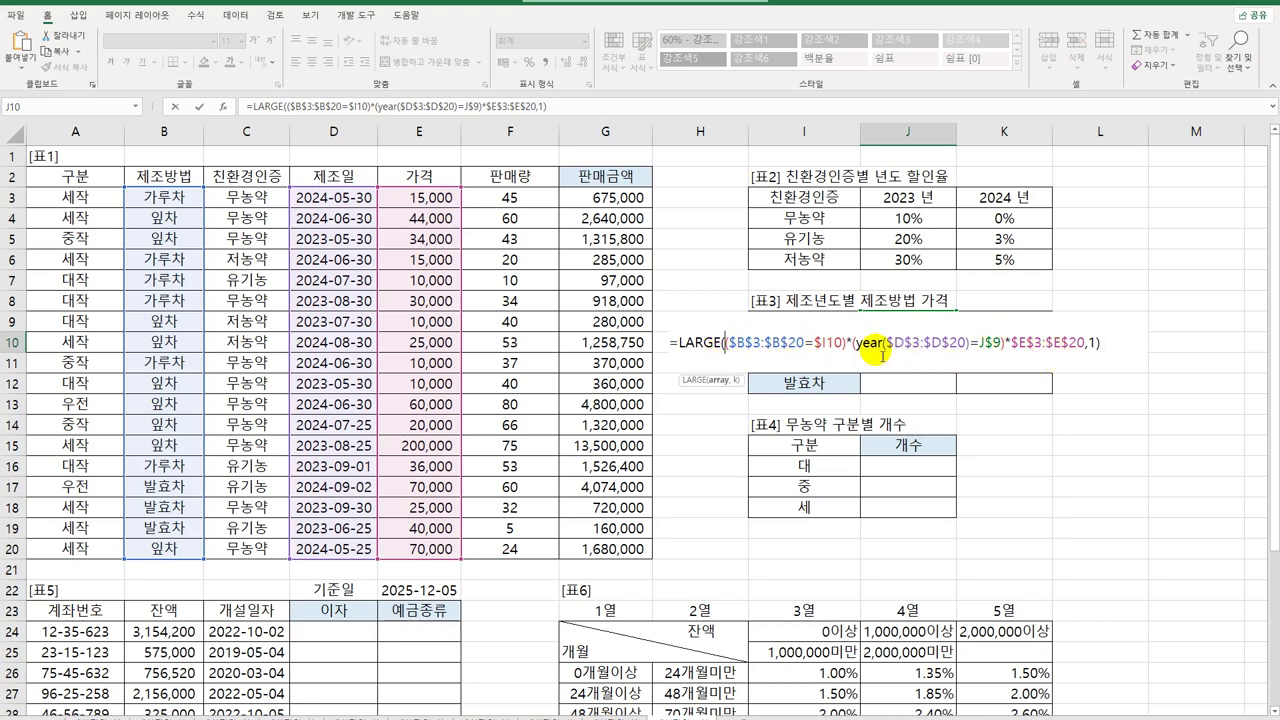
{"action": "type", "text": "if"}
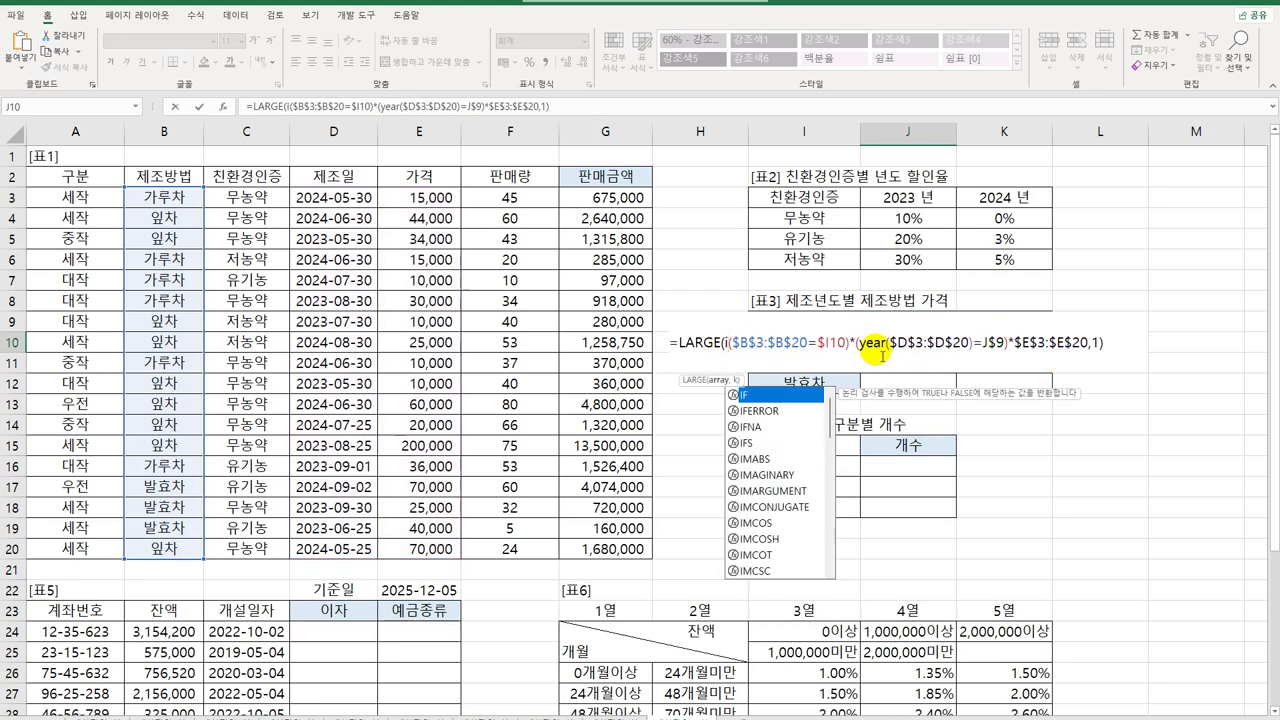
{"action": "type", "text": "("}
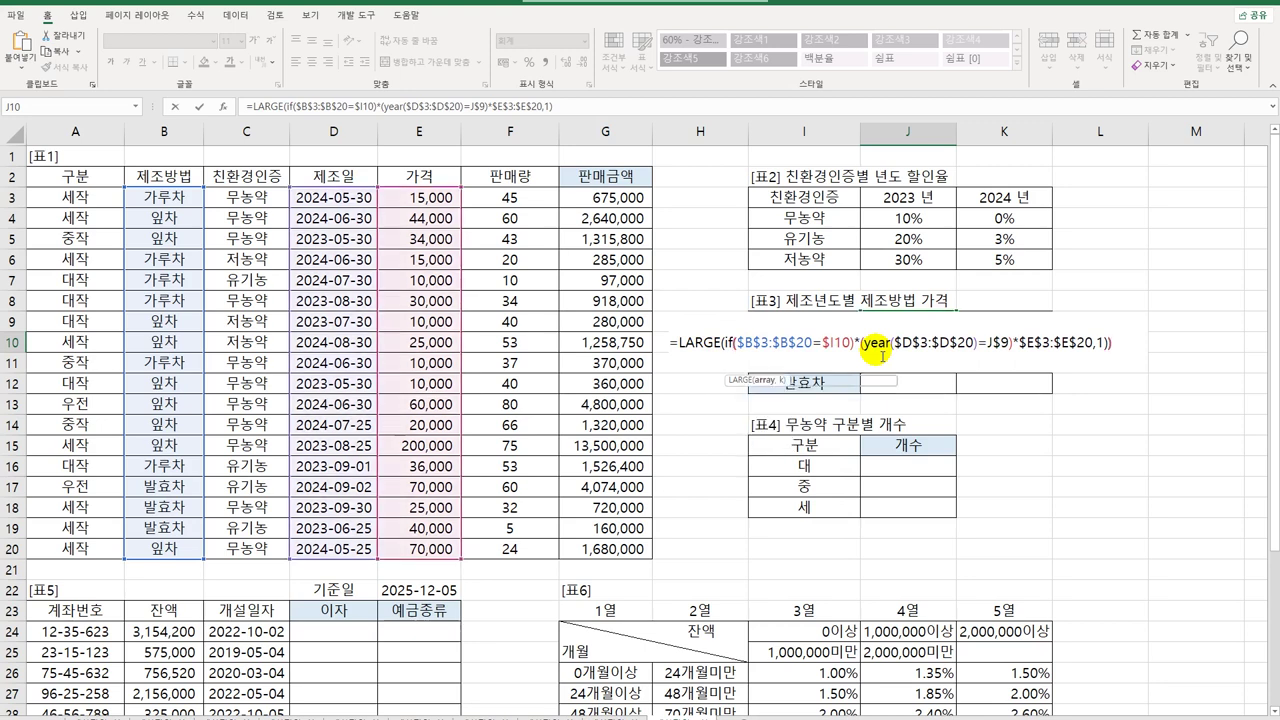
{"action": "left_click", "coordinate": [1018, 345]}
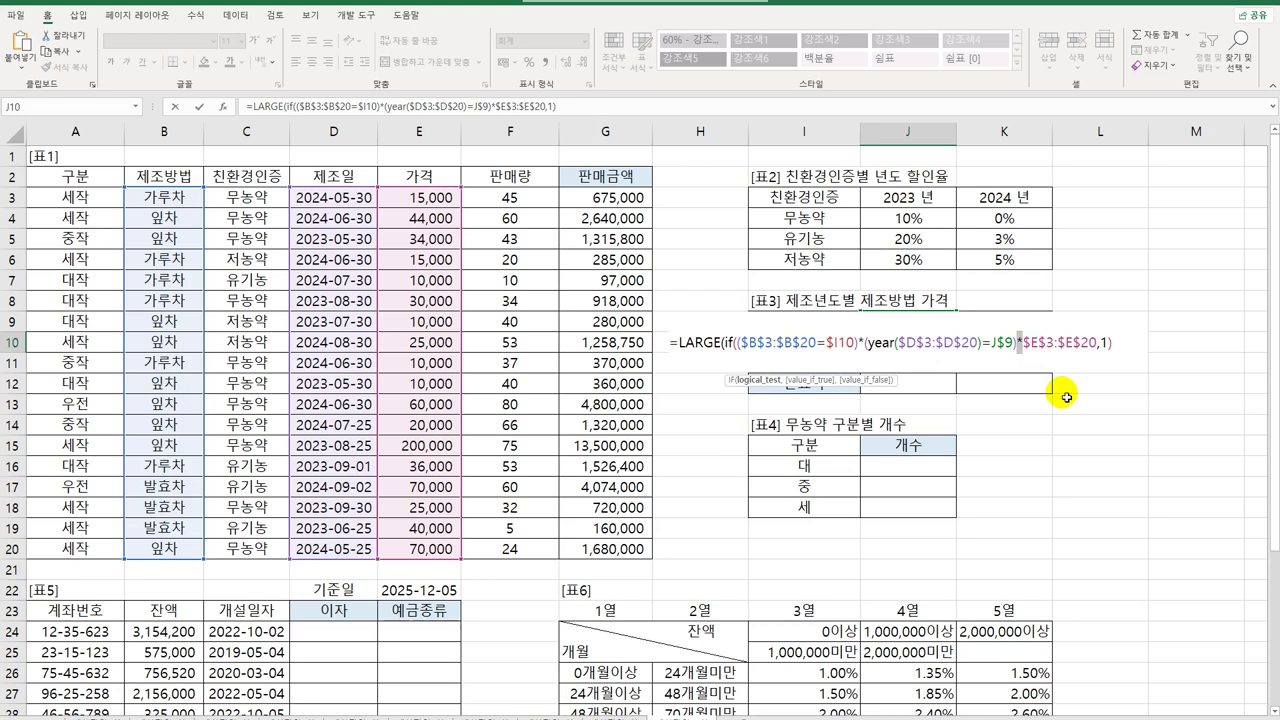
{"action": "key", "text": "Delete"}
{"action": "type", "text": ","}
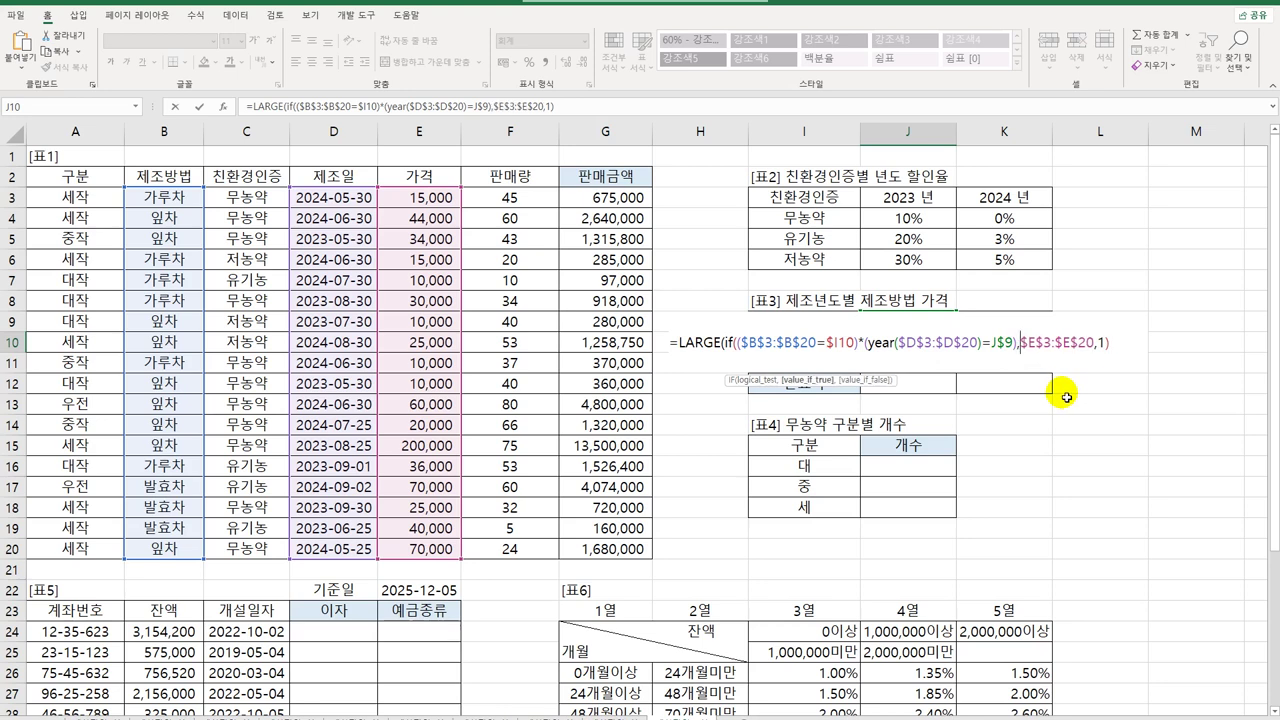
{"action": "left_click", "coordinate": [1095, 345]}
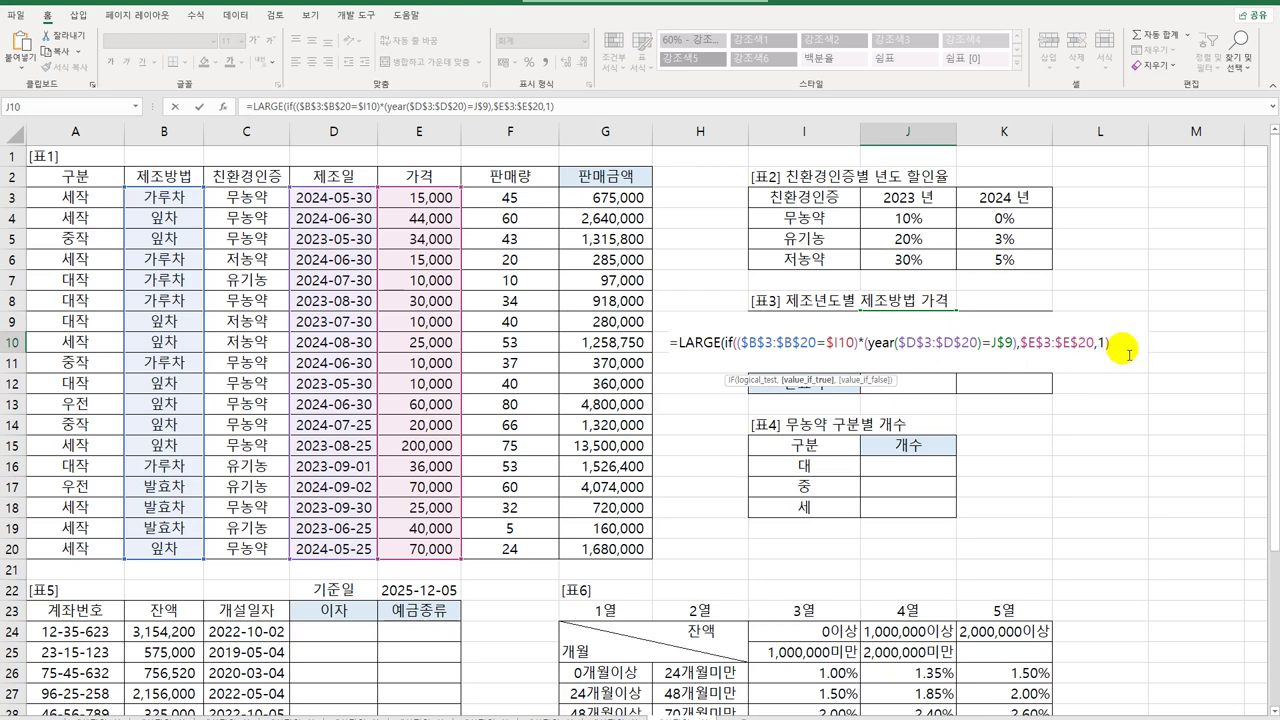
{"action": "type", "text": ")"}
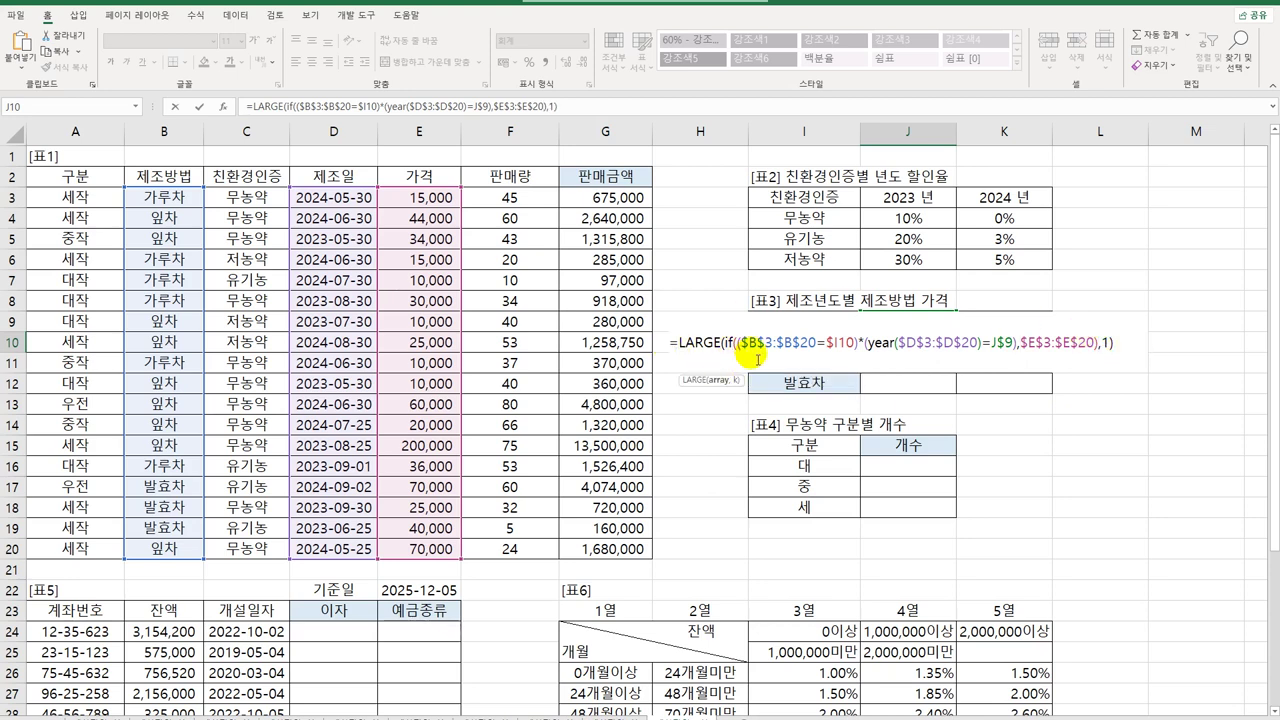
Commit the LARGE and IF formula in J10 as an array formula and fill it through J10:K12.
{"action": "left_click_drag", "start_coordinate": [743, 350], "coordinate": [1015, 345]}
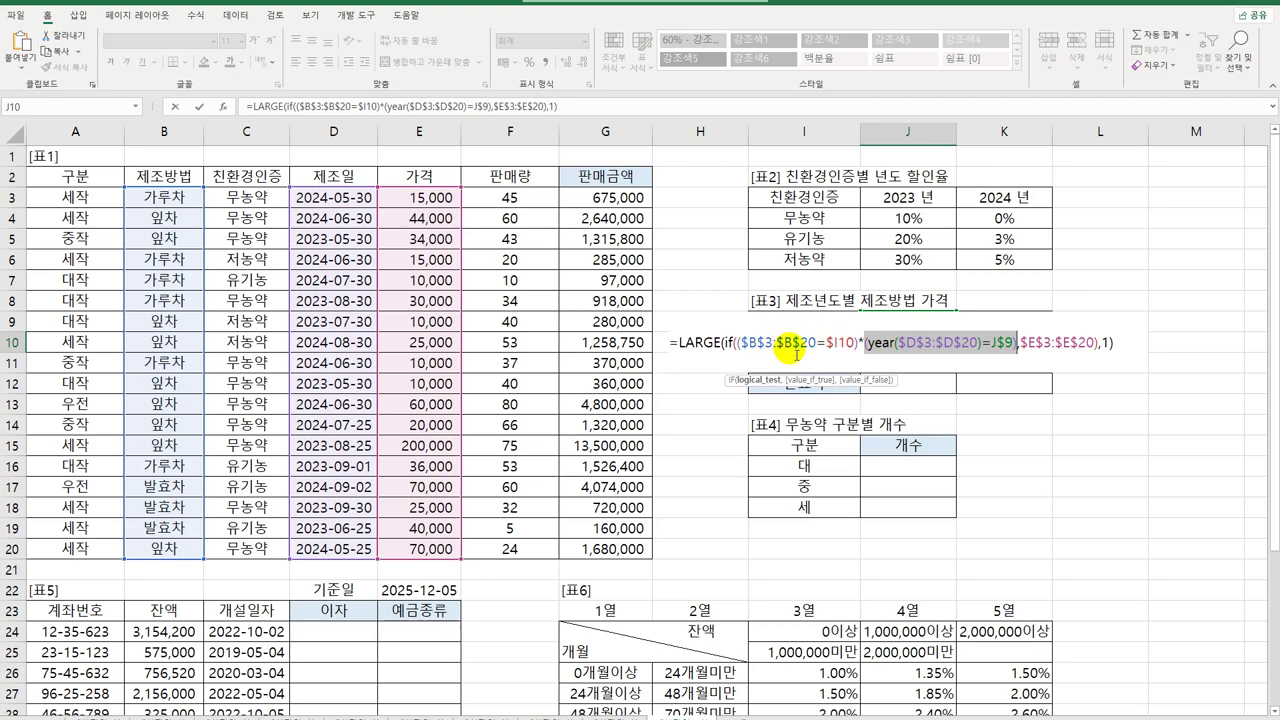
{"action": "left_click_drag", "start_coordinate": [1018, 343], "coordinate": [1092, 348]}
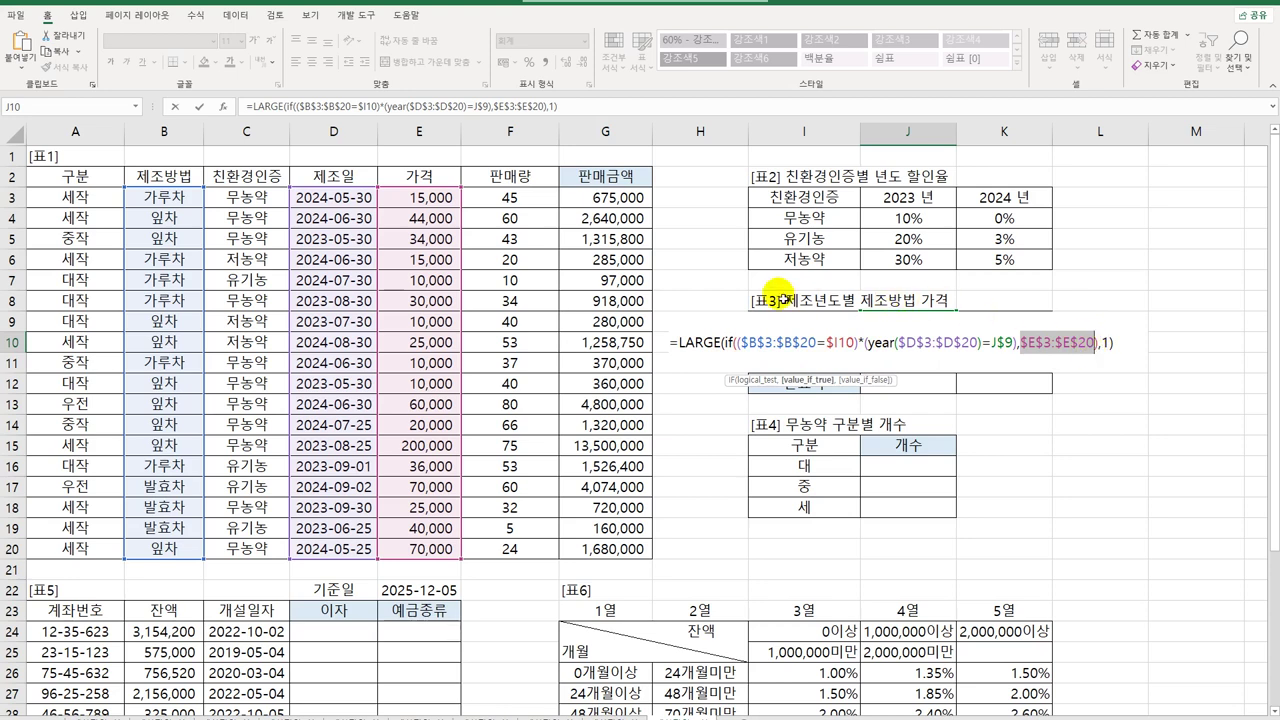
{"action": "left_click", "coordinate": [1120, 348]}
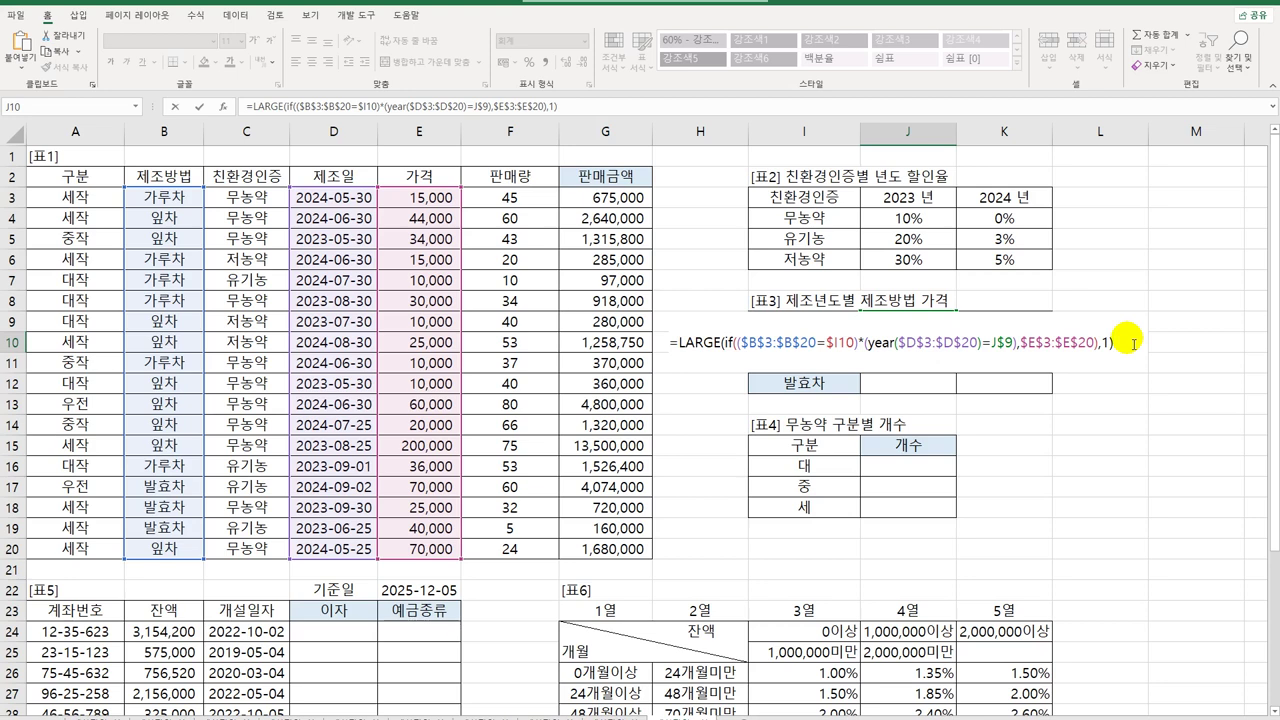
{"action": "key", "text": "ctrl+shift+Return"}
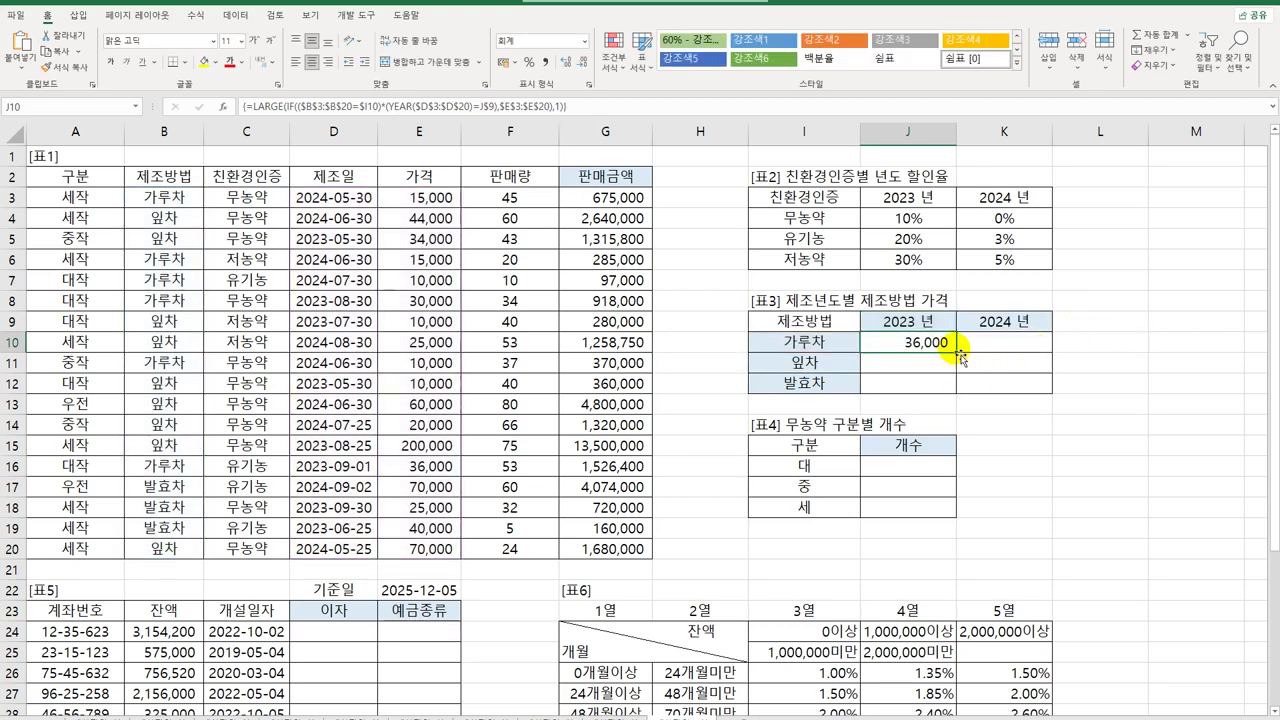
{"action": "left_click_drag", "start_coordinate": [956, 353], "coordinate": [1040, 398]}
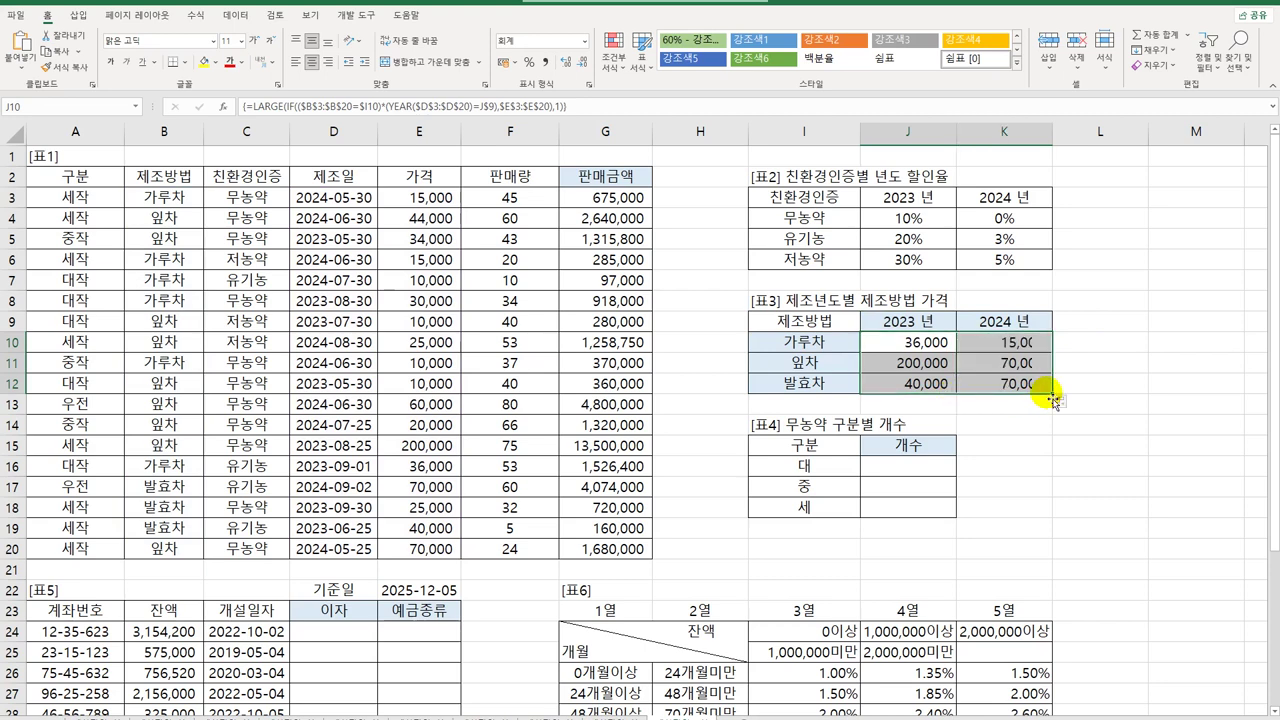
{"action": "left_click", "coordinate": [935, 345]}
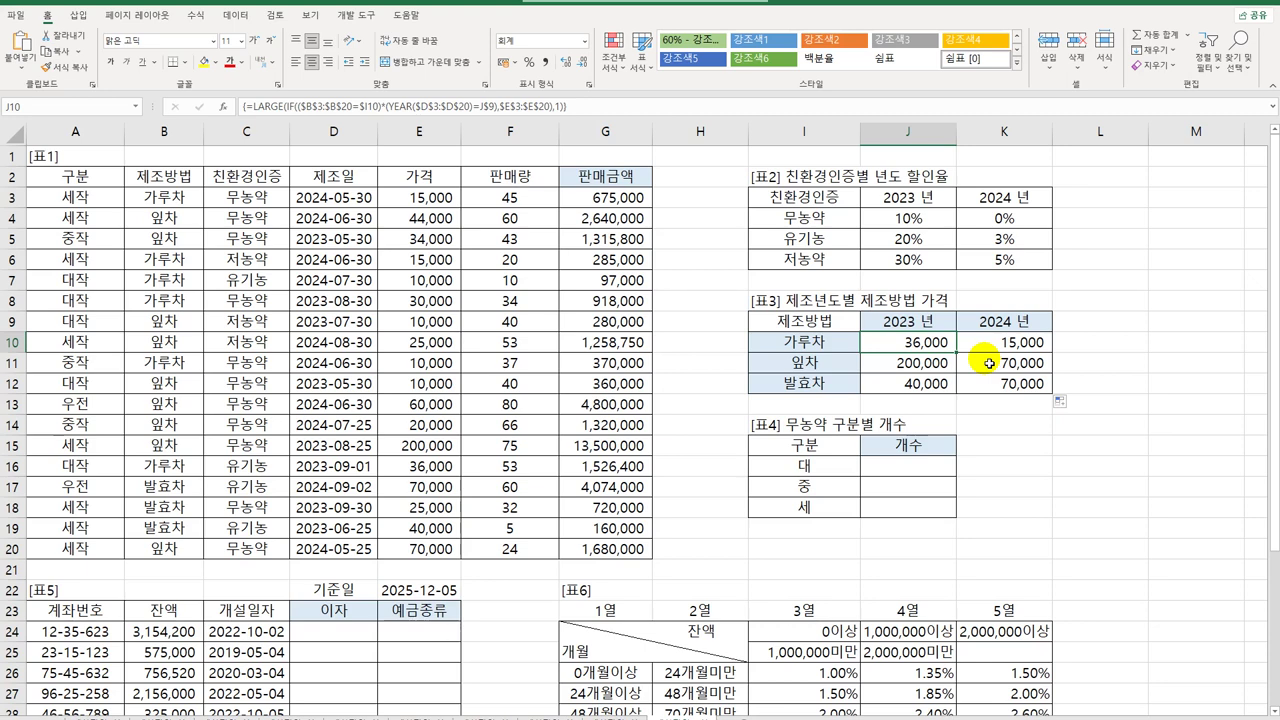
Remove the IF from J10's LARGE formula and multiply the two conditions by $E$3:$E$20 instead.
{"action": "double_click", "coordinate": [912, 342]}
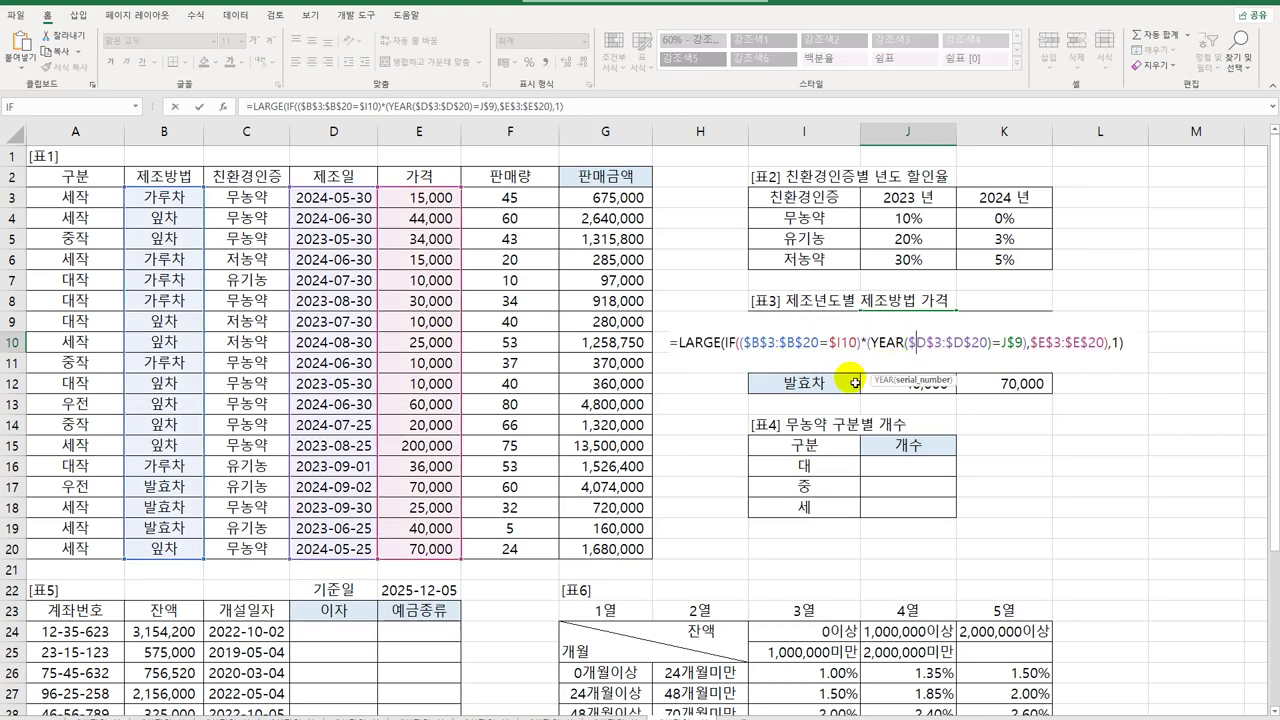
{"action": "left_click", "coordinate": [733, 342]}
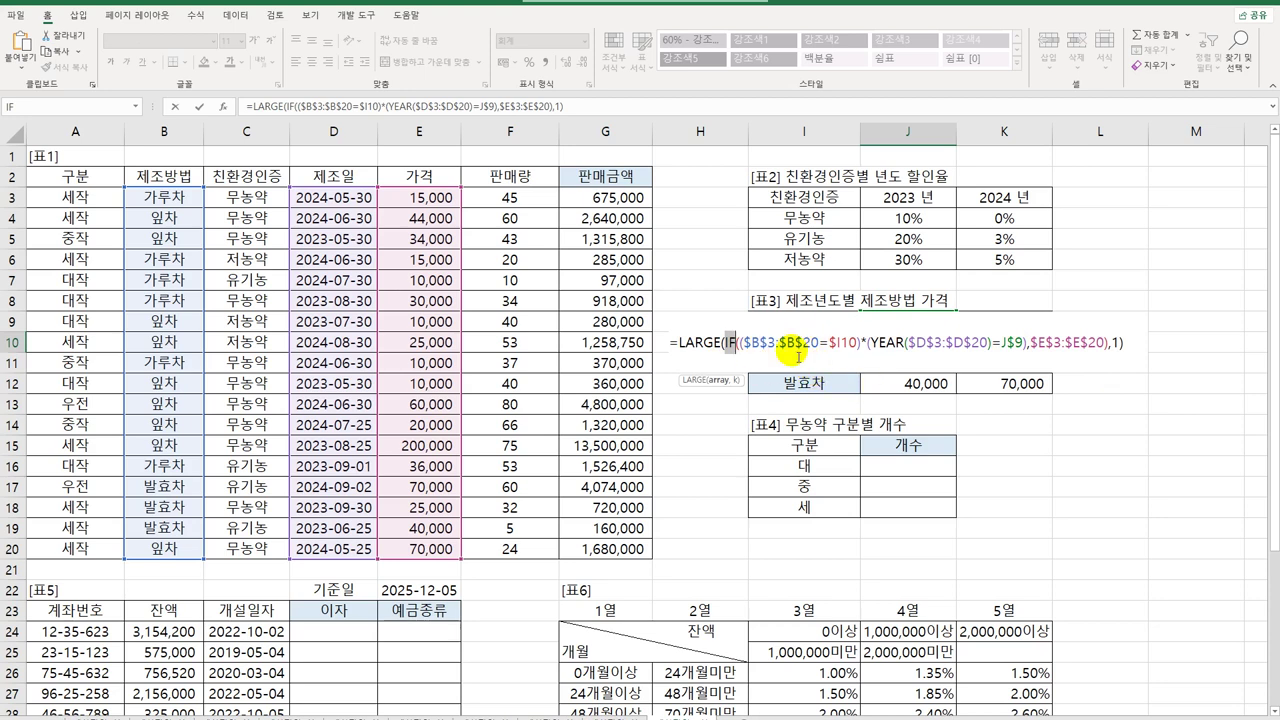
{"action": "left_click", "coordinate": [676, 342]}
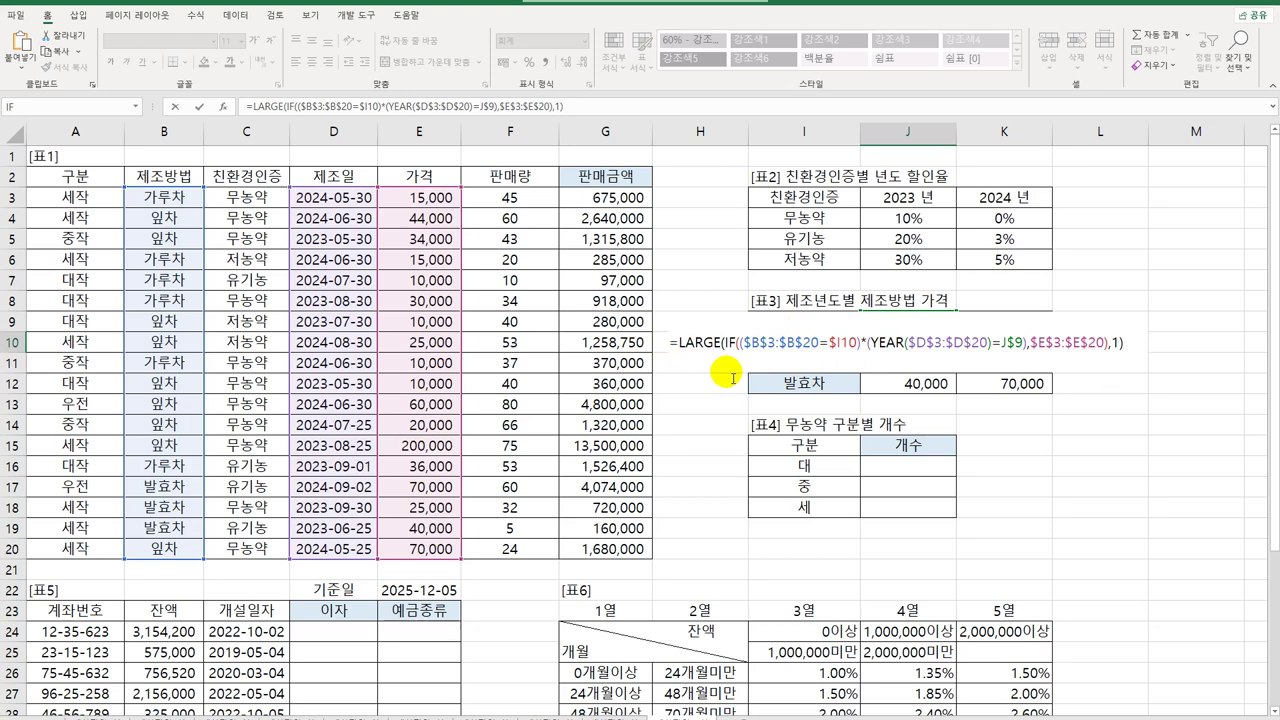
{"action": "left_click", "coordinate": [731, 342]}
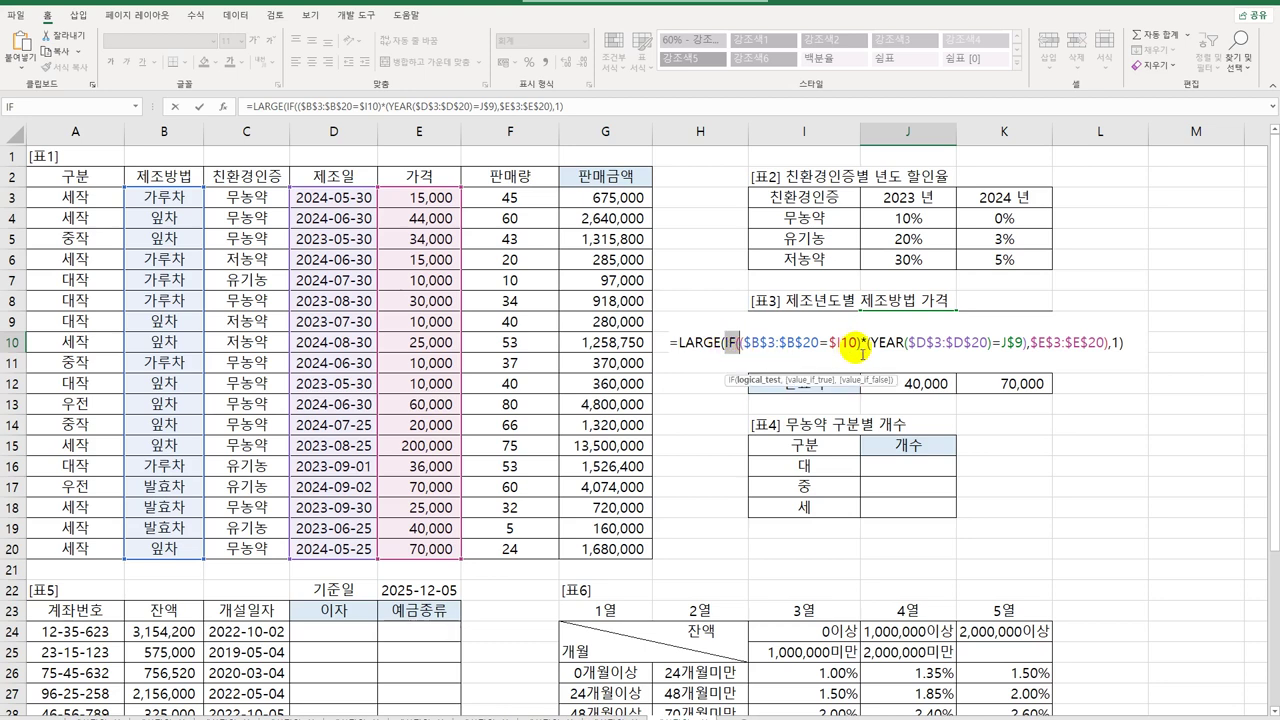
{"action": "key", "text": "BackSpace"}
{"action": "key", "text": "BackSpace"}
{"action": "key", "text": "BackSpace"}
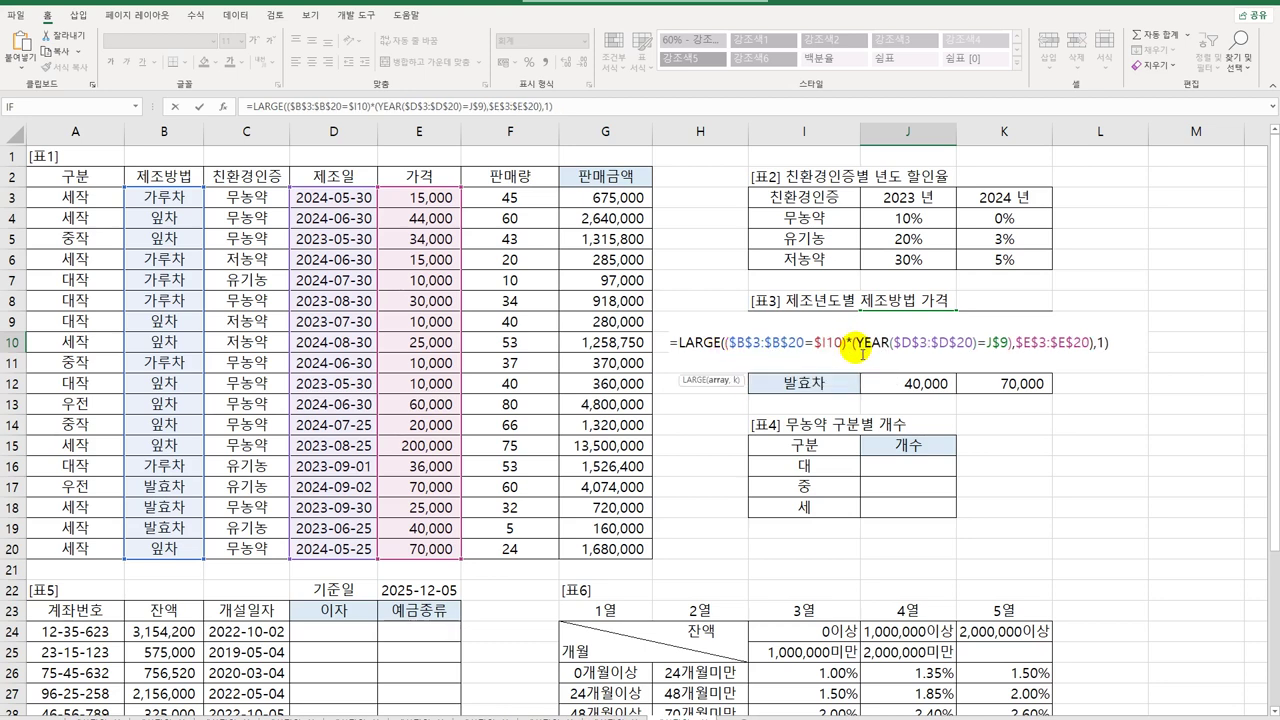
{"action": "left_click", "coordinate": [1013, 342]}
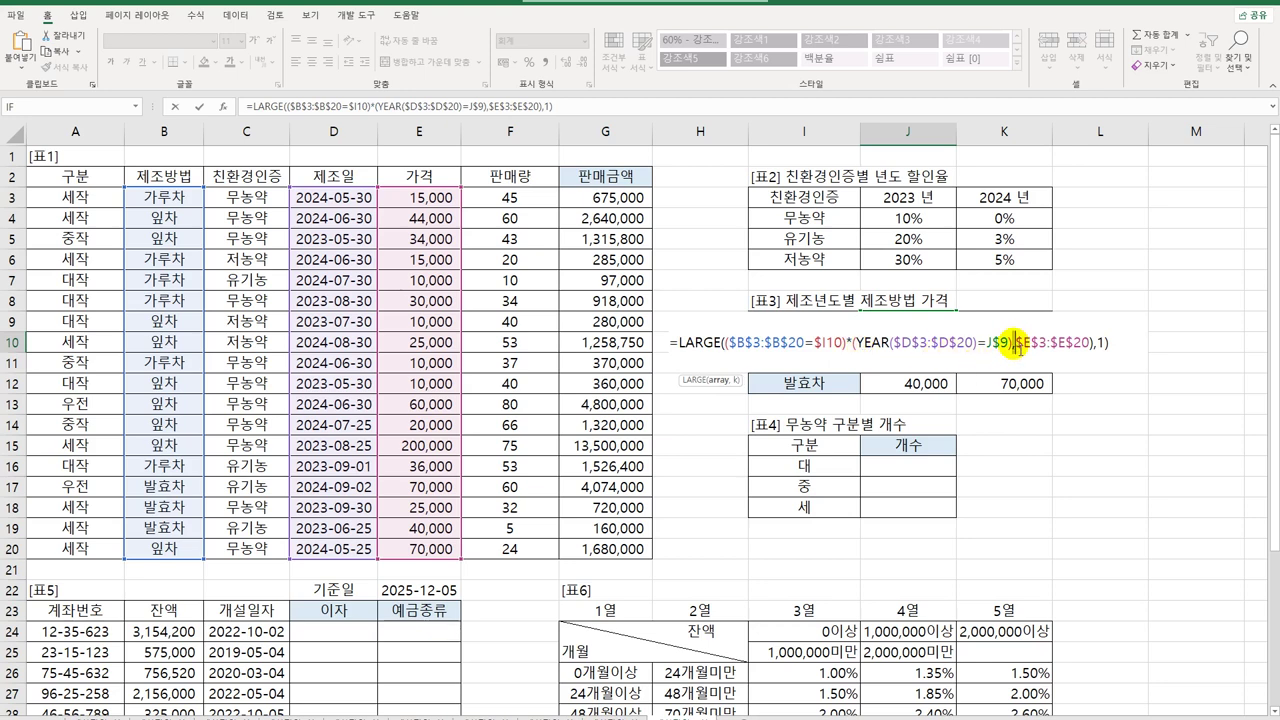
{"action": "key", "text": "Delete"}
{"action": "type", "text": "*"}
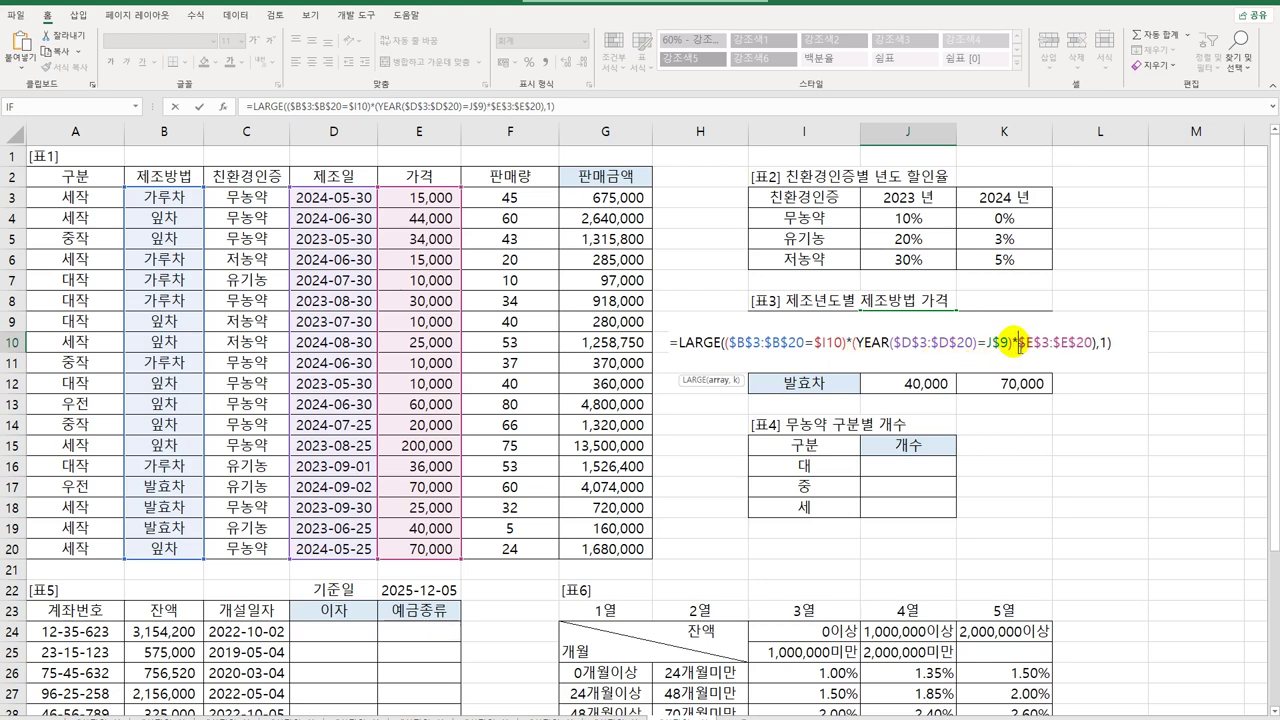
{"action": "left_click", "coordinate": [1090, 342]}
{"action": "key", "text": "Delete"}
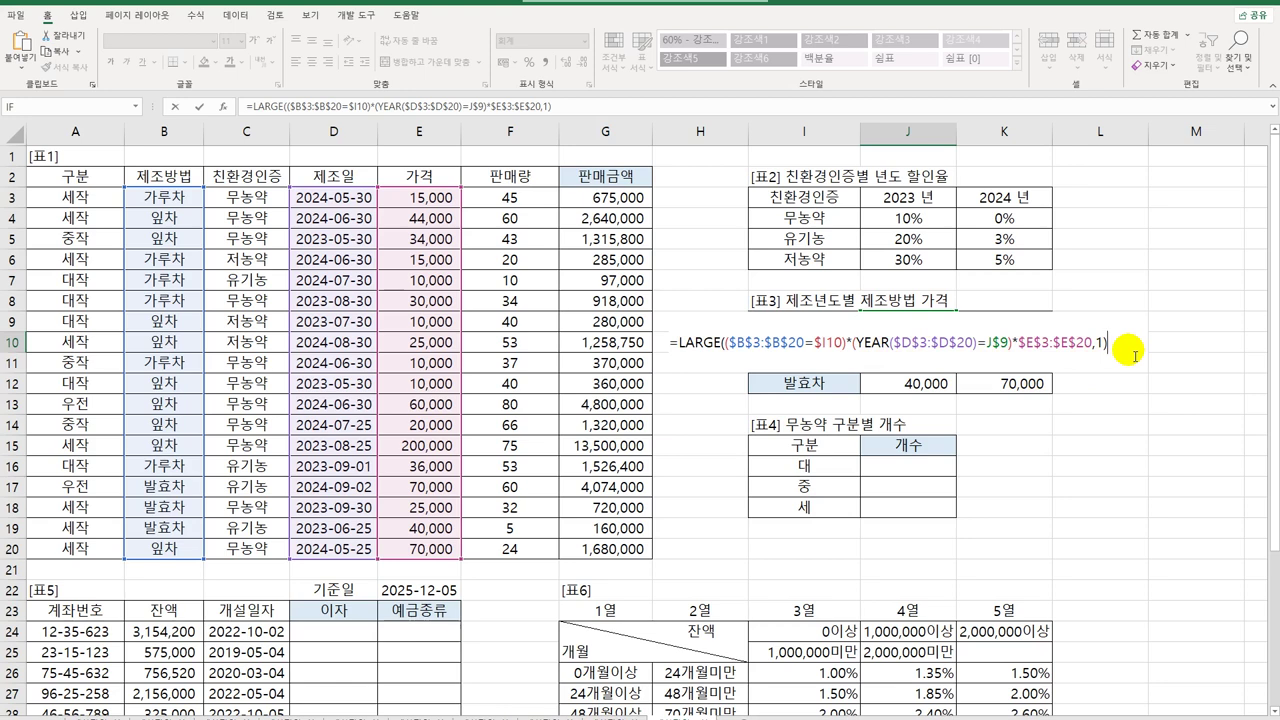
Commit the LARGE formula without IF as an array formula in J10 and copy it over J10:K12.
{"action": "key", "text": "ctrl+shift+Return"}
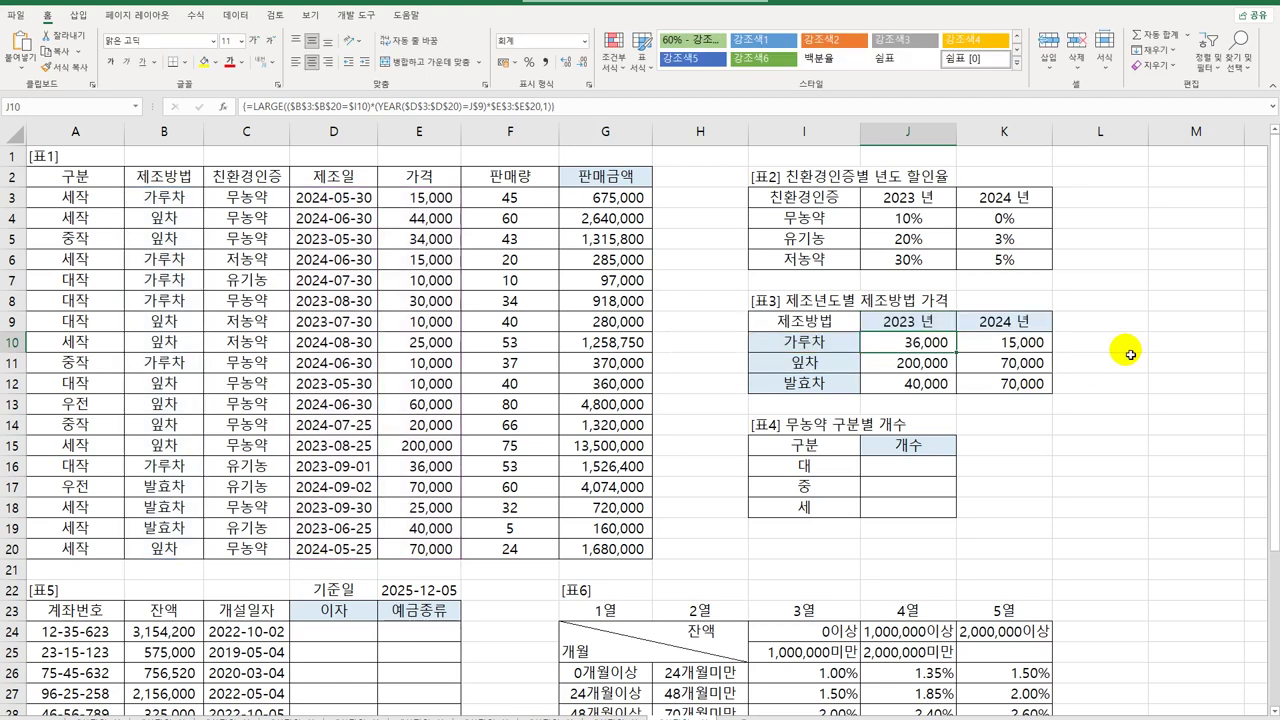
{"action": "left_click_drag", "start_coordinate": [957, 352], "coordinate": [1039, 403]}
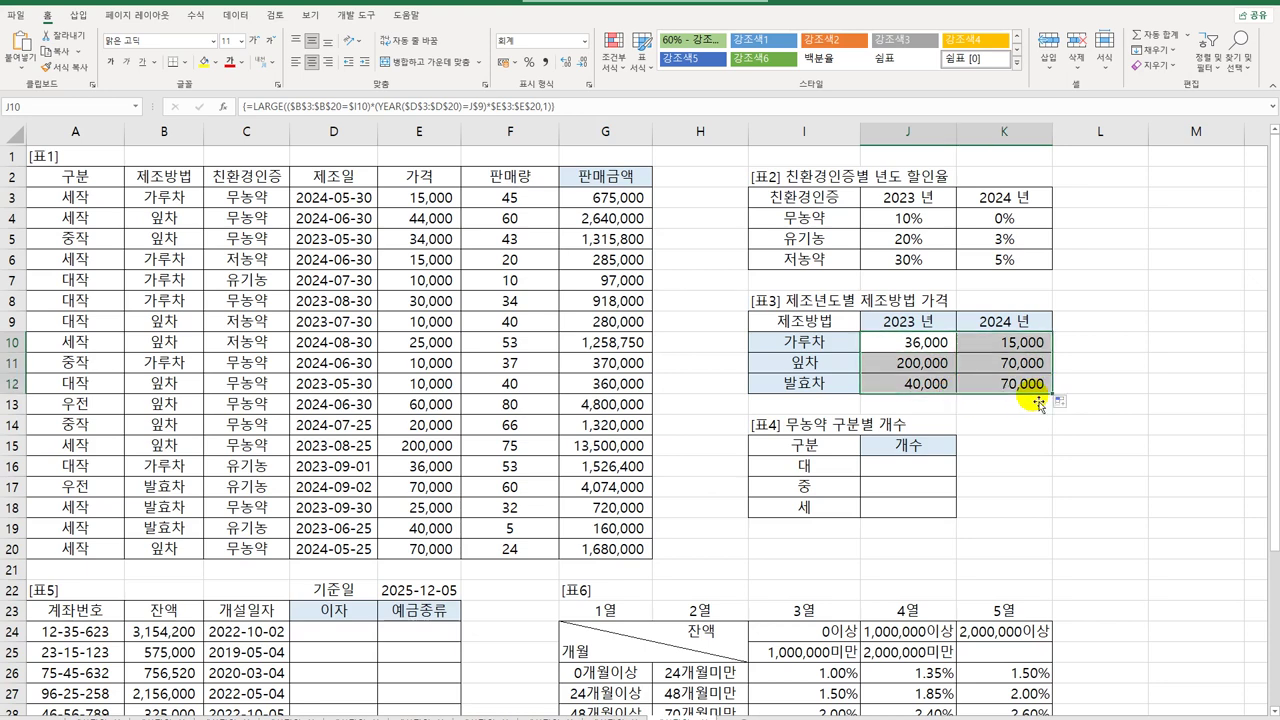
{"action": "left_click", "coordinate": [880, 342]}
Edit J10's formula to put IF and ISERROR in front of LARGE, making the LARGE expression the value ISERROR tests.
{"action": "double_click", "coordinate": [932, 347]}
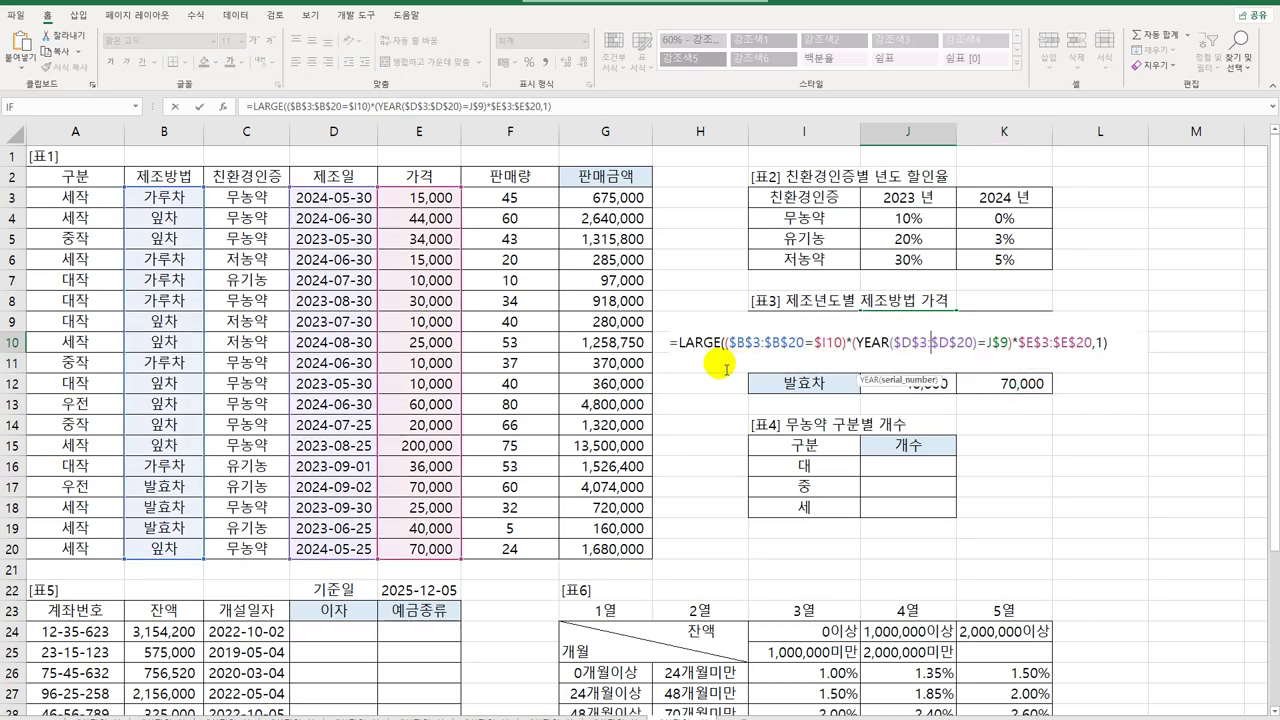
{"action": "left_click", "coordinate": [682, 343]}
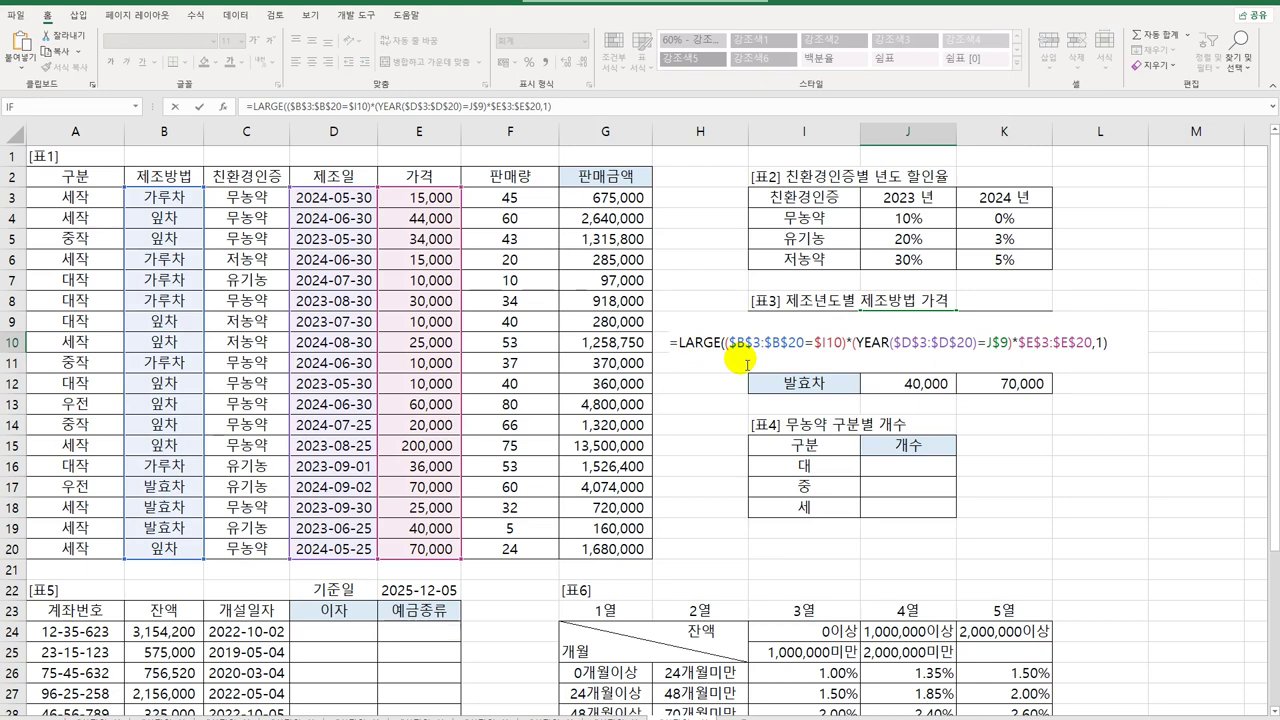
{"action": "type", "text": "if"}
{"action": "key", "text": "Tab"}
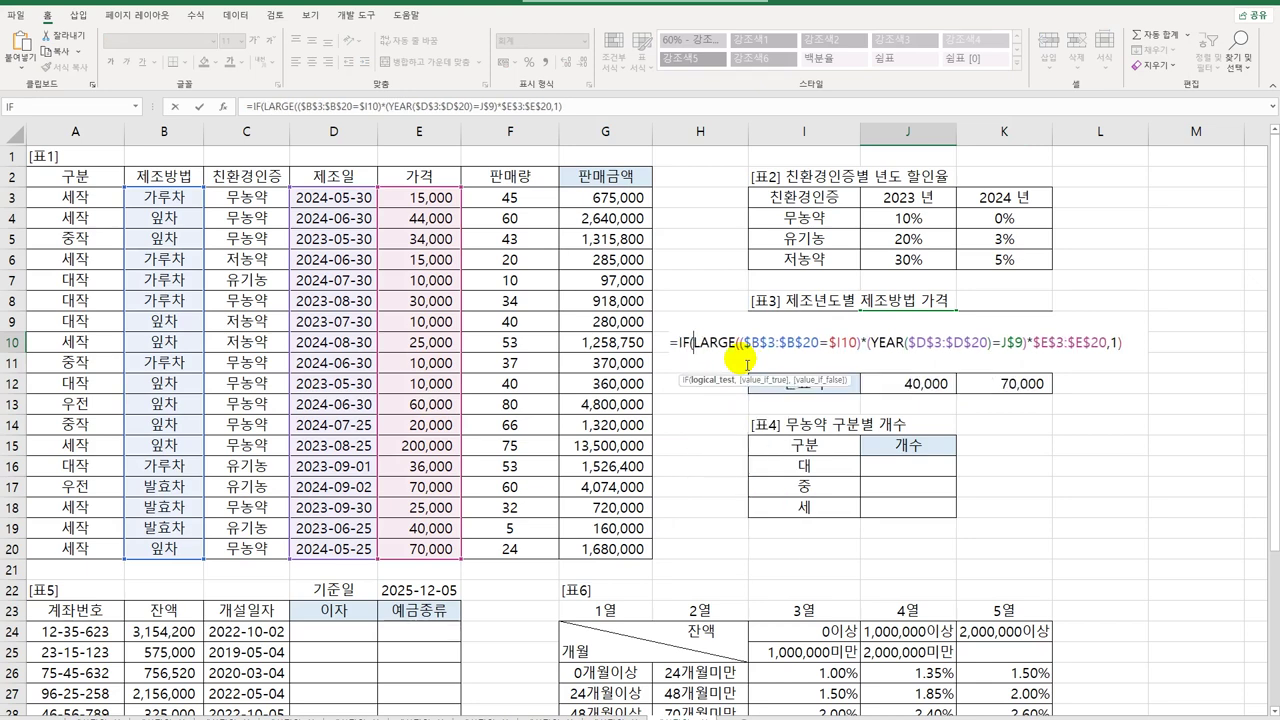
{"action": "type", "text": "ise"}
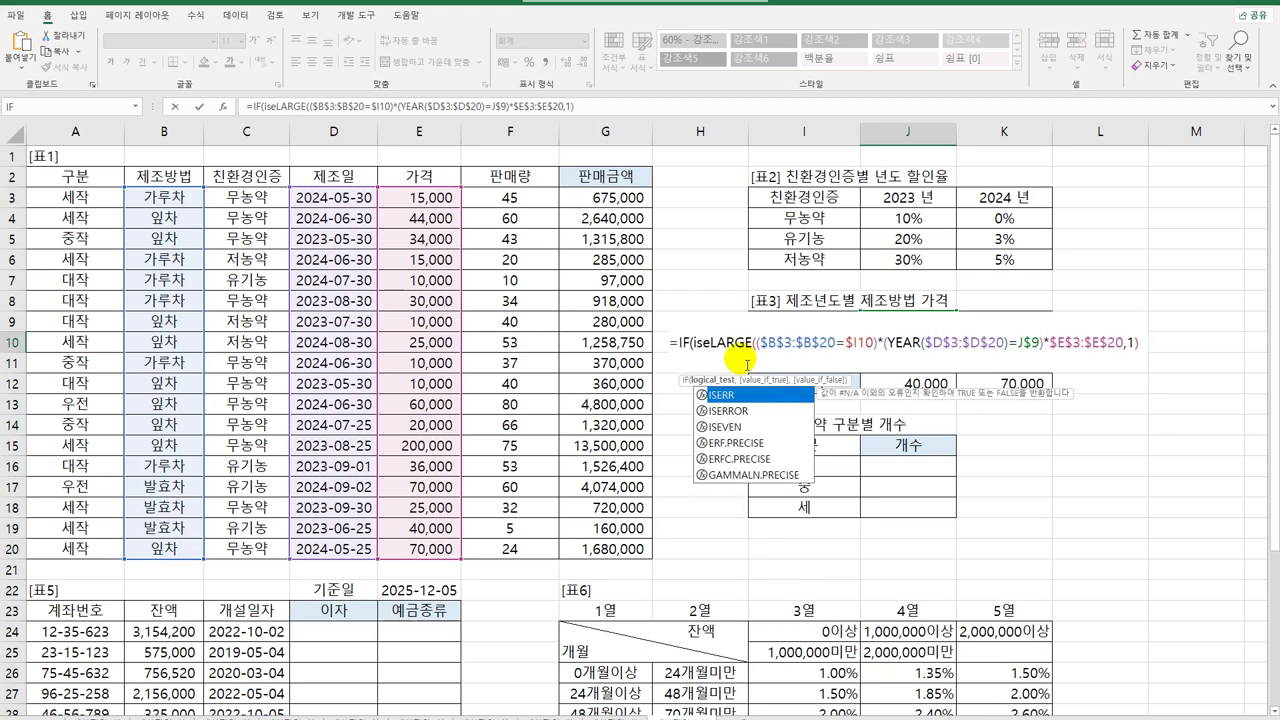
{"action": "key", "text": "Down"}
{"action": "key", "text": "Tab"}
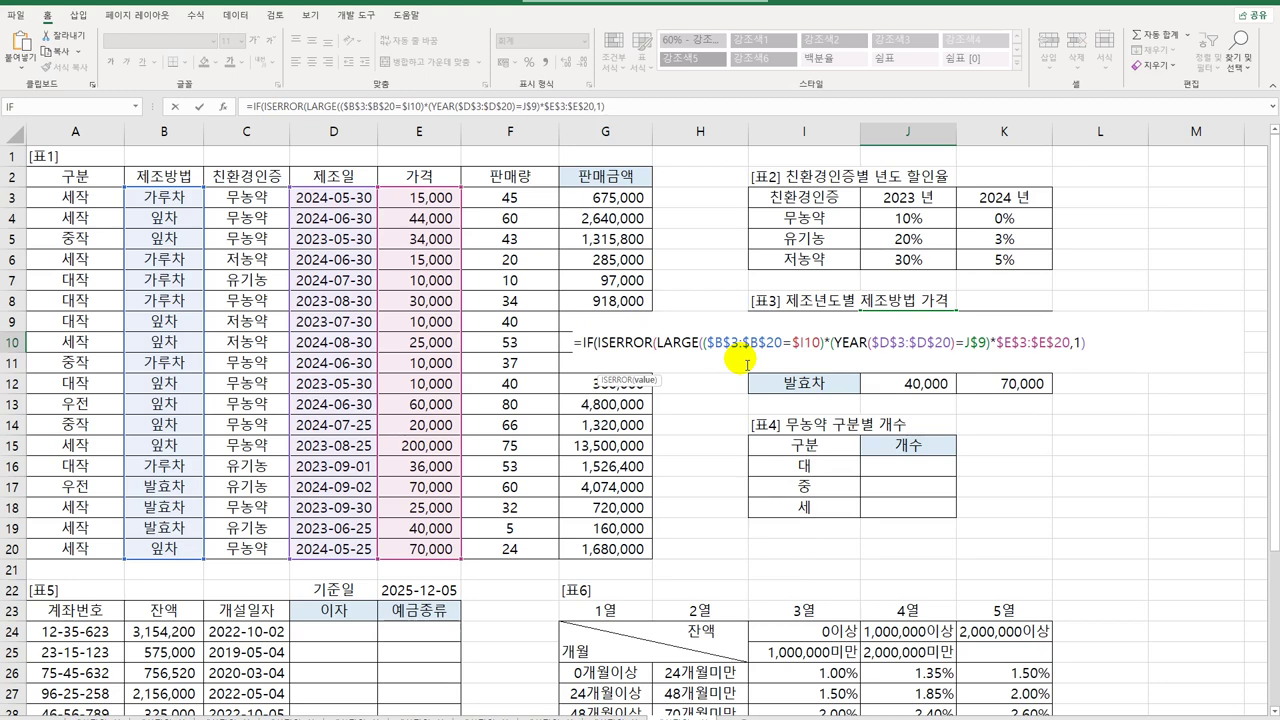
Close ISERROR after the LARGE expression and set IF's value if true to 0.
{"action": "key", "text": "End"}
{"action": "type", "text": "),"}
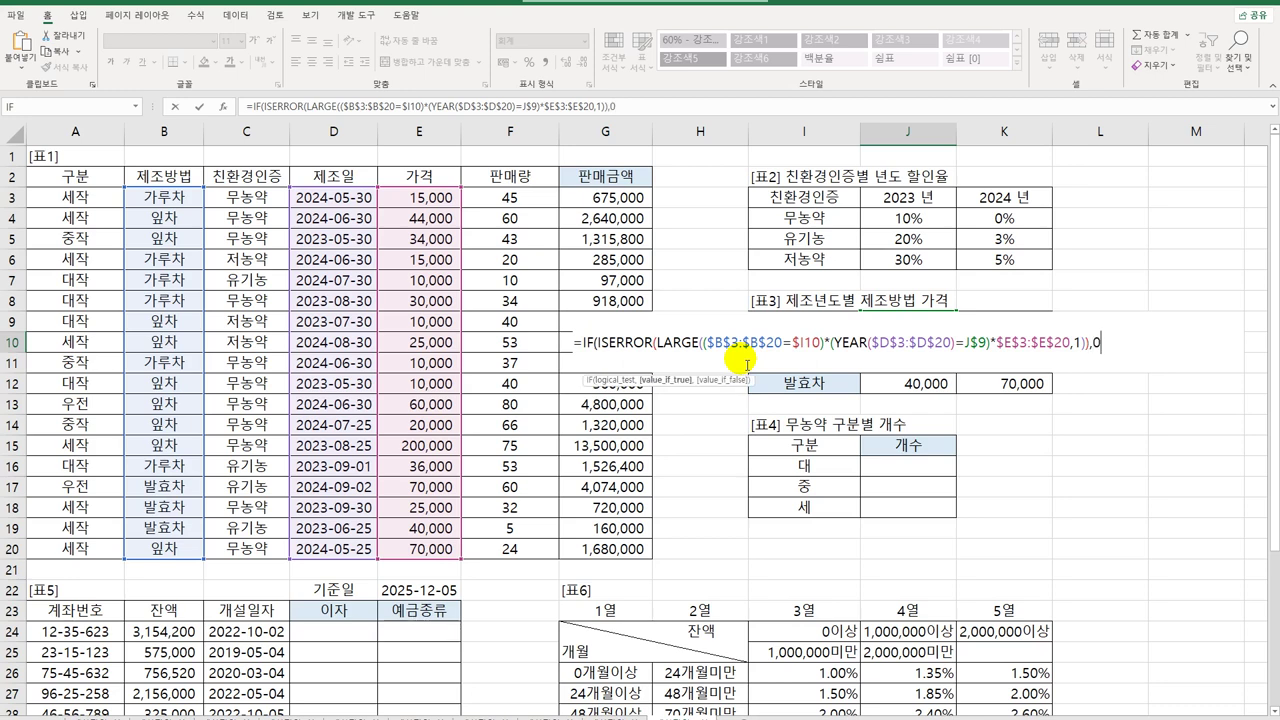
{"action": "type", "text": "0,"}
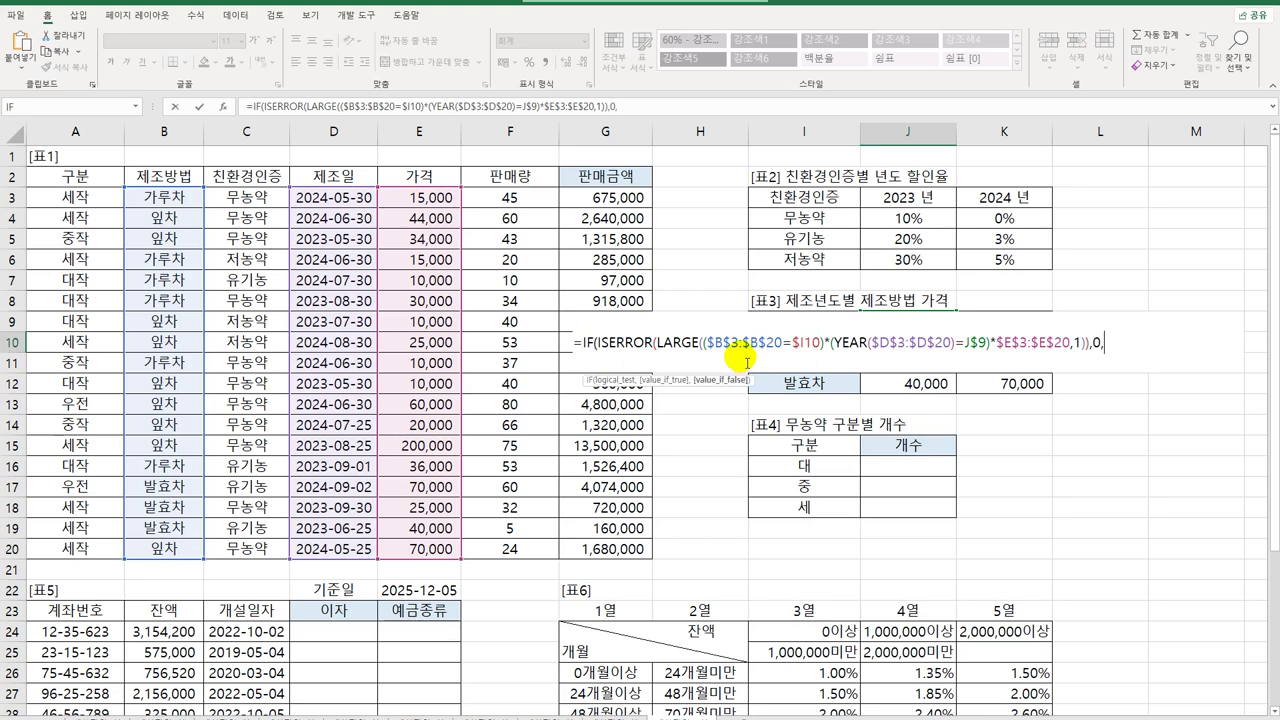
Copy the LARGE expression from inside ISERROR, use it as IF's value if false in J10, and close the formula.
{"action": "left_click", "coordinate": [658, 344]}
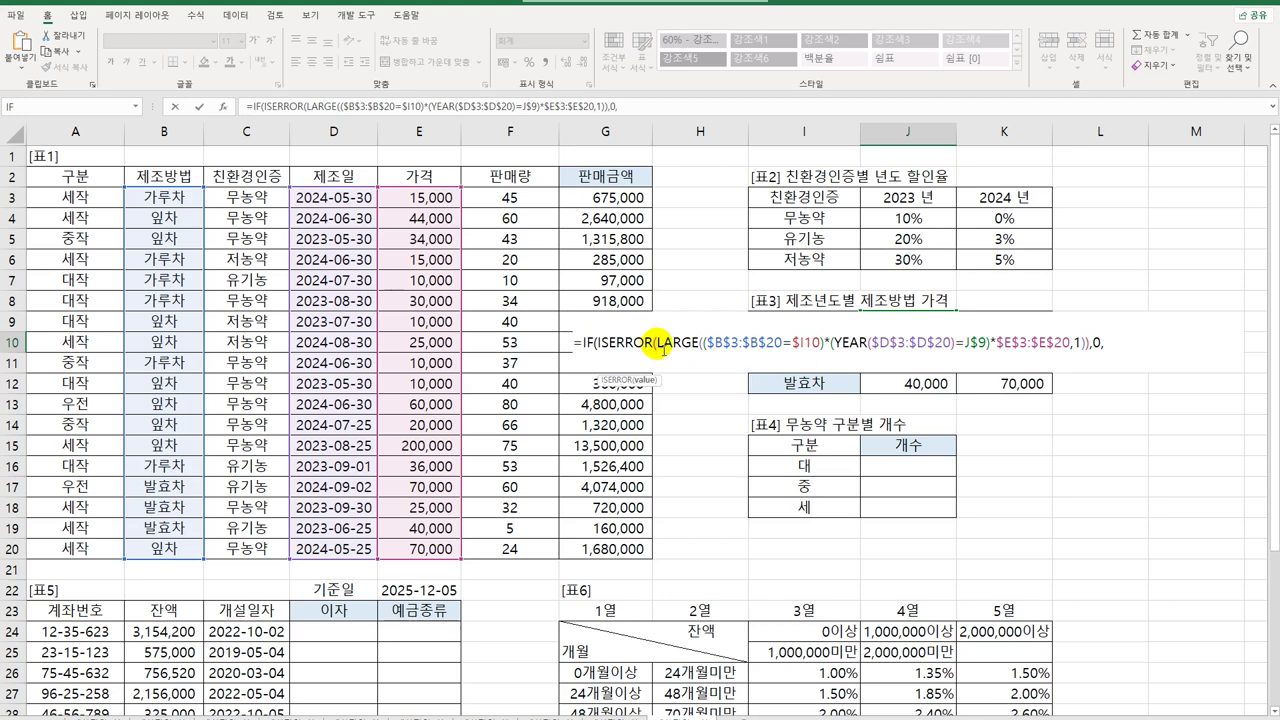
{"action": "left_click_drag", "start_coordinate": [660, 346], "coordinate": [1084, 348]}
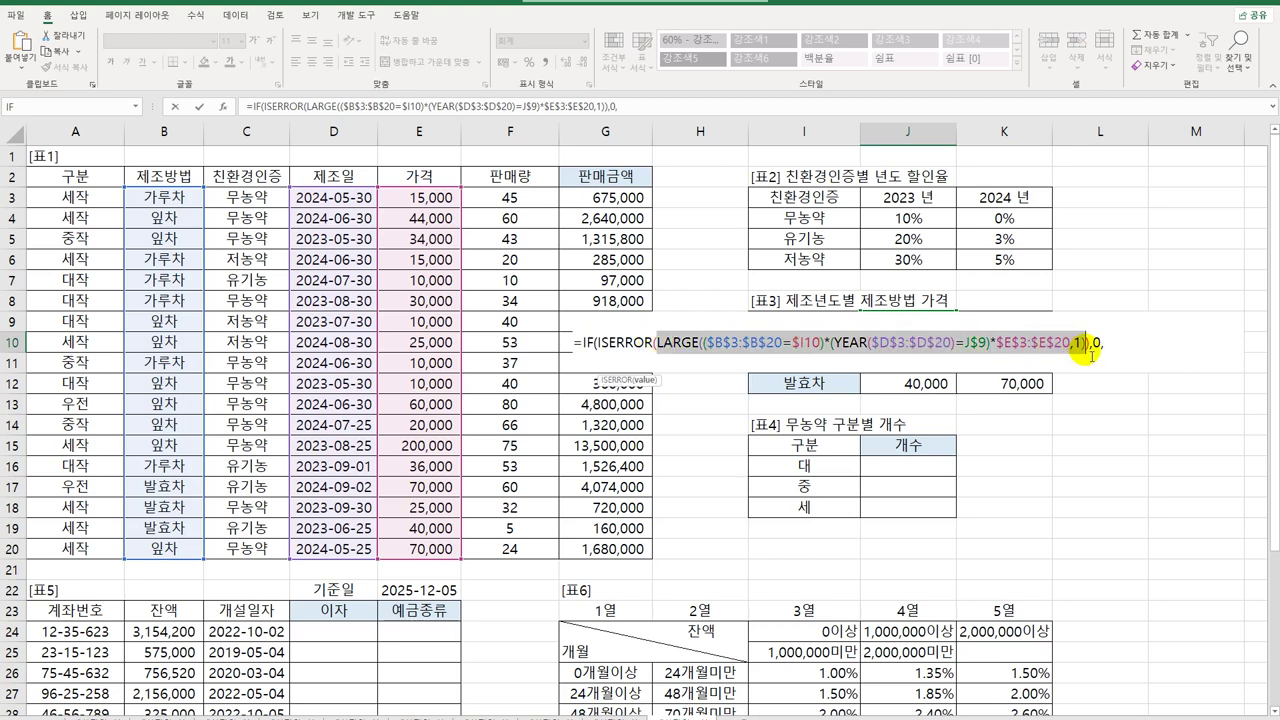
{"action": "key", "text": "ctrl+c"}
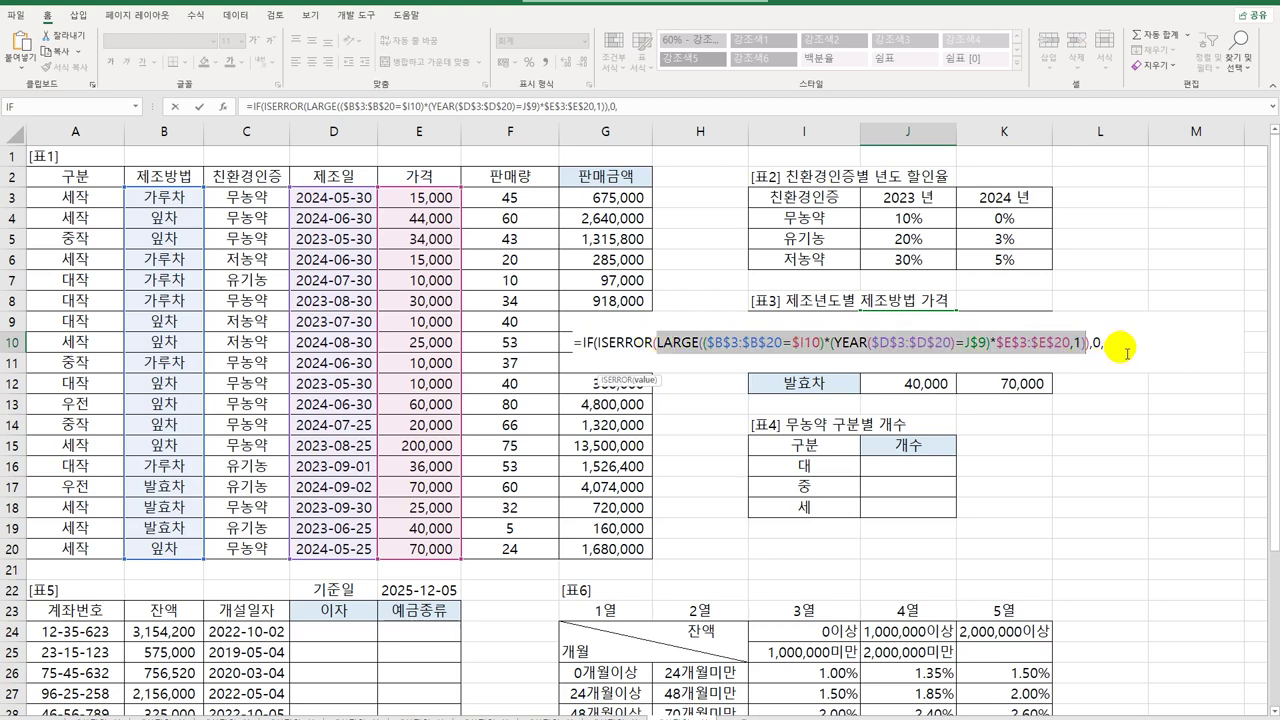
{"action": "left_click", "coordinate": [1105, 344]}
{"action": "key", "text": "ctrl+v"}
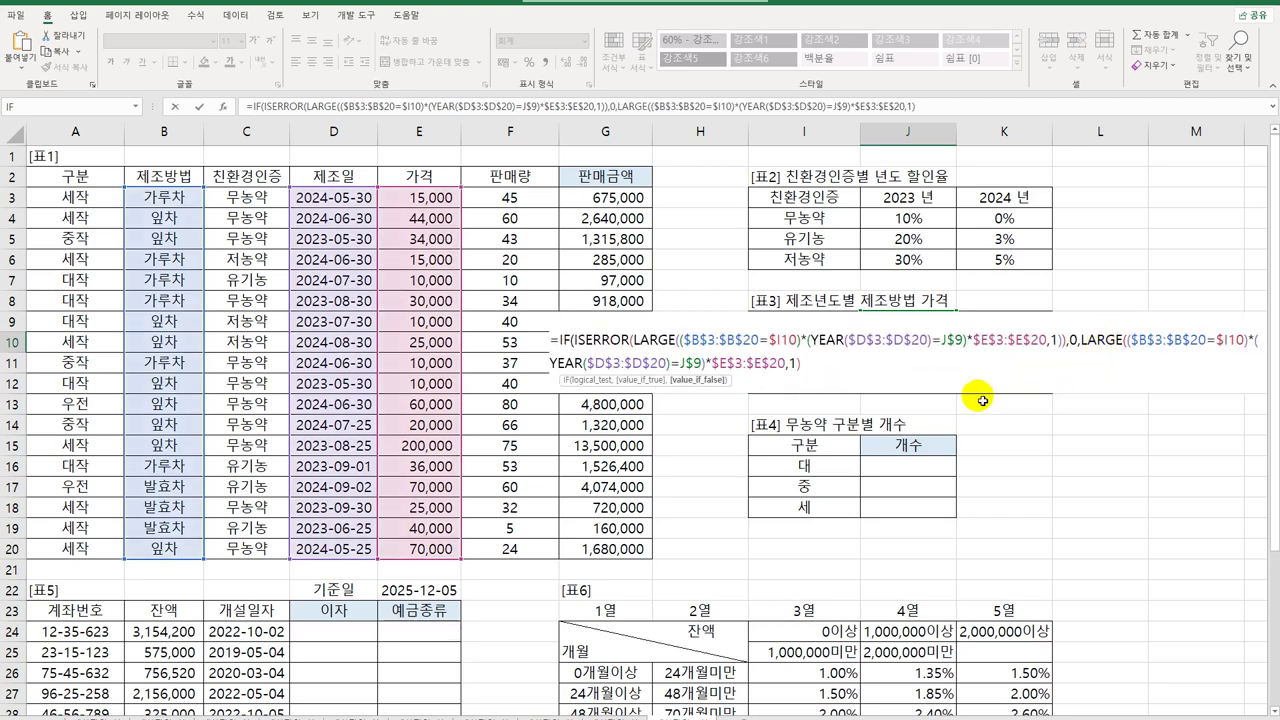
{"action": "type", "text": ")"}
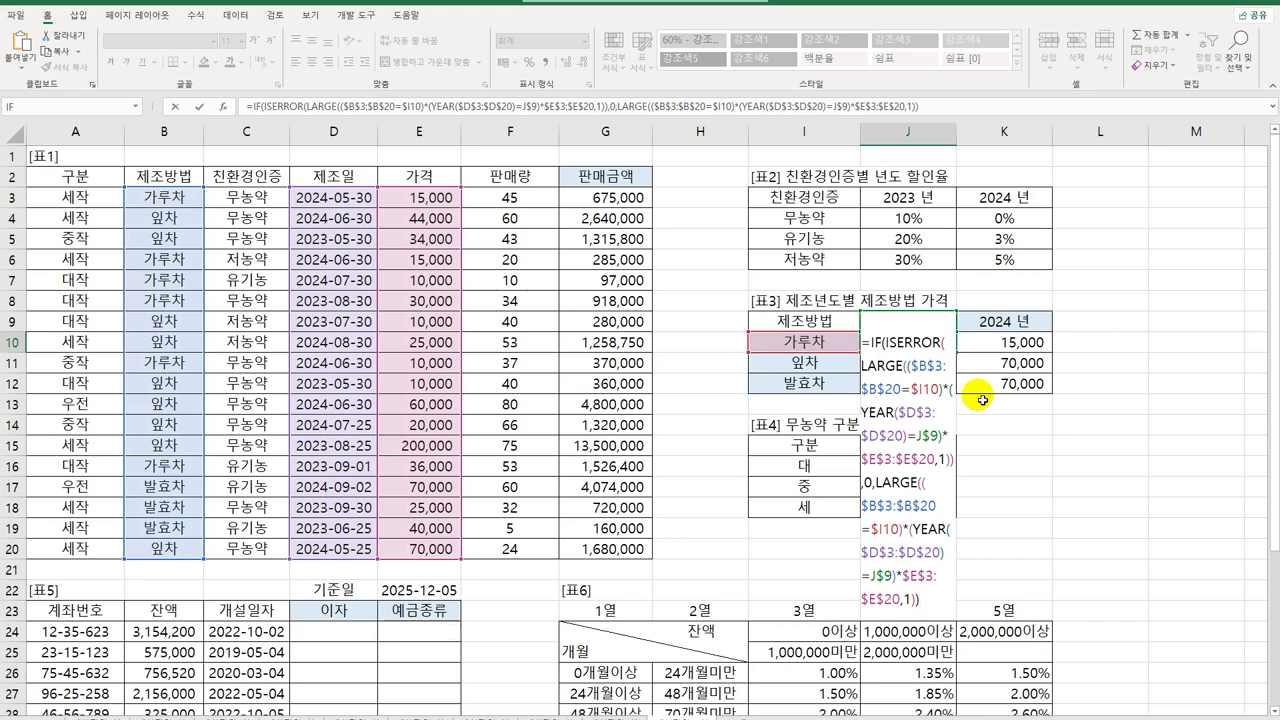
Commit the IF and ISERROR formula as an array formula in J10 and copy it over J10:K12.
{"action": "key", "text": "ctrl+shift+Return"}
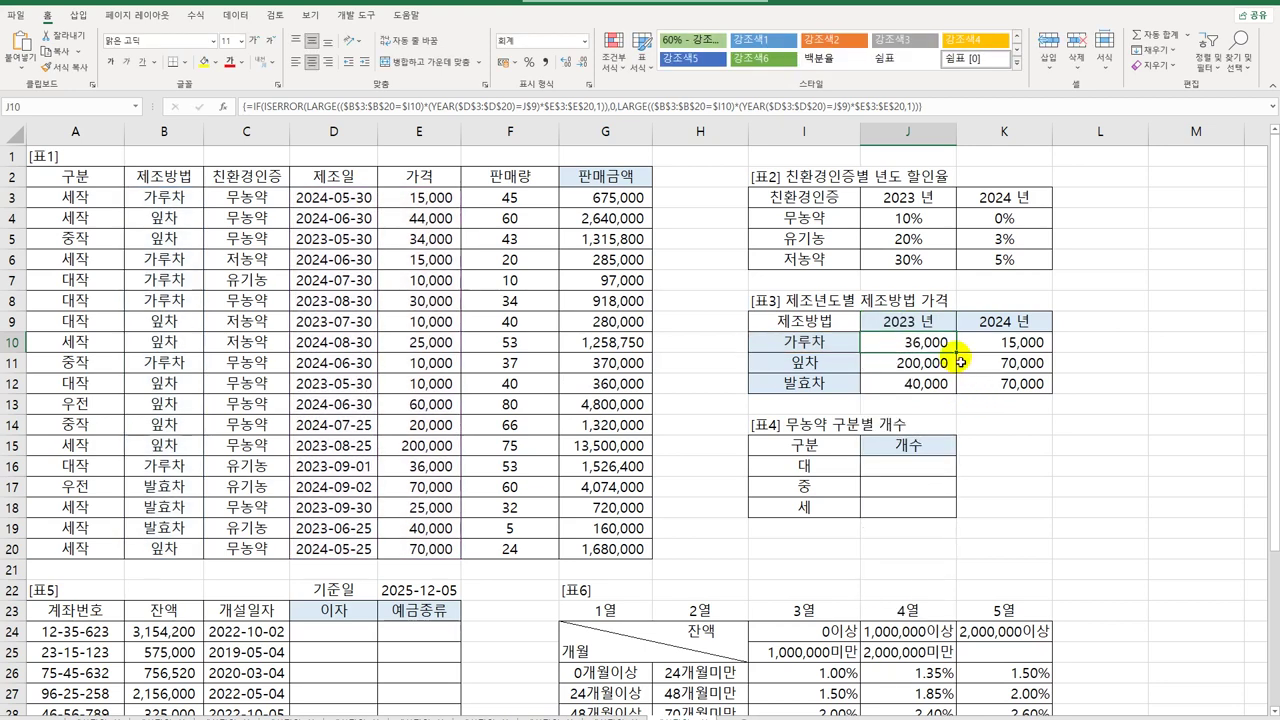
{"action": "left_click_drag", "start_coordinate": [946, 347], "coordinate": [1050, 395]}
{"action": "left_click", "coordinate": [905, 348]}
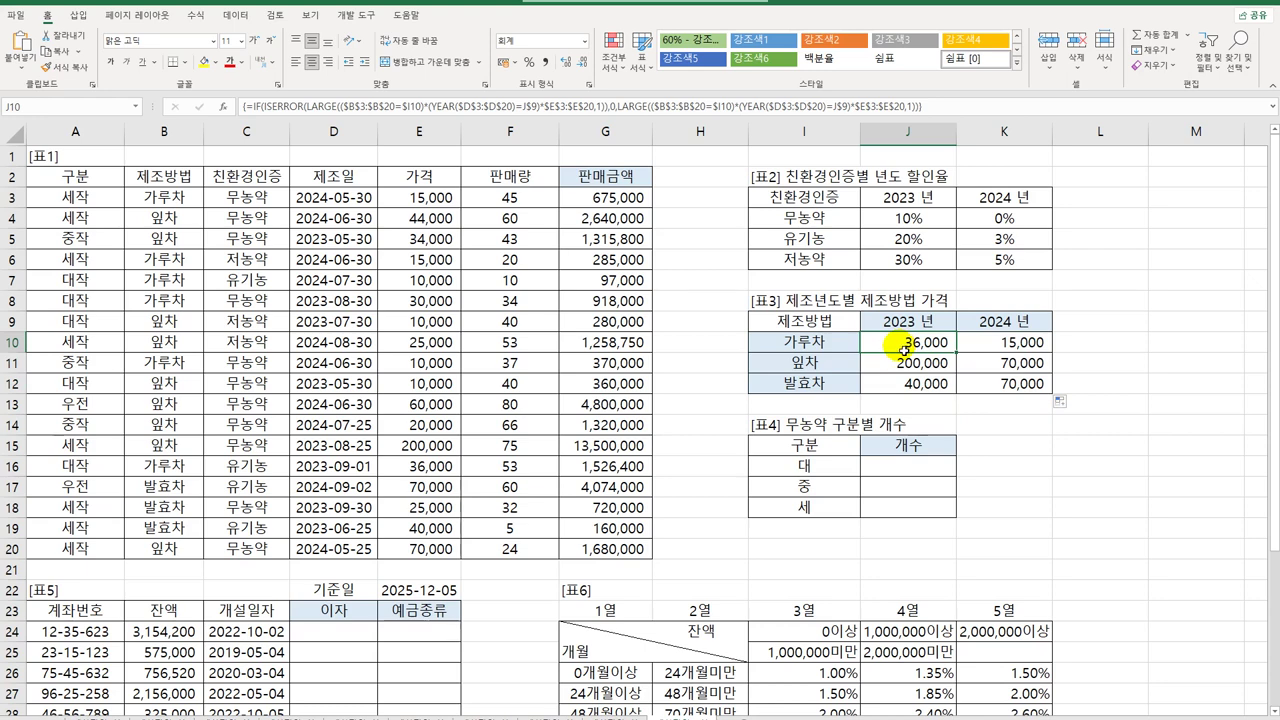
{"action": "double_click", "coordinate": [905, 348]}
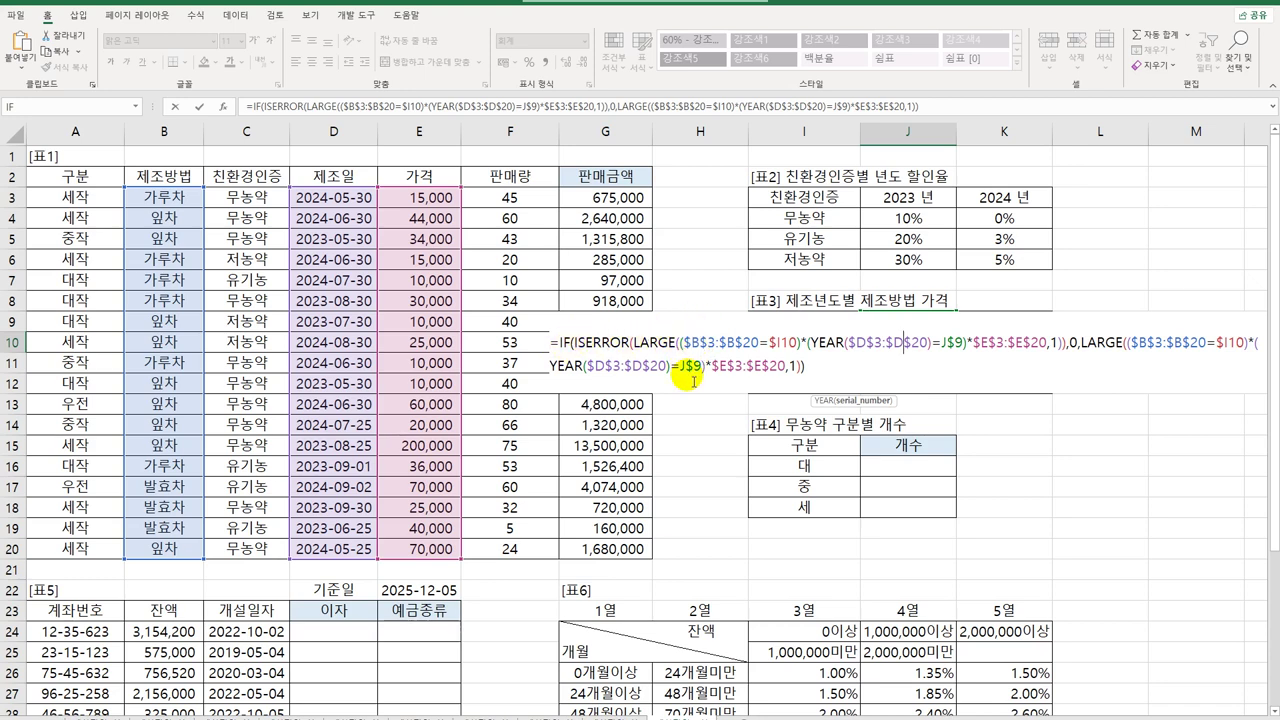
{"action": "key", "text": "ctrl+shift+Return"}
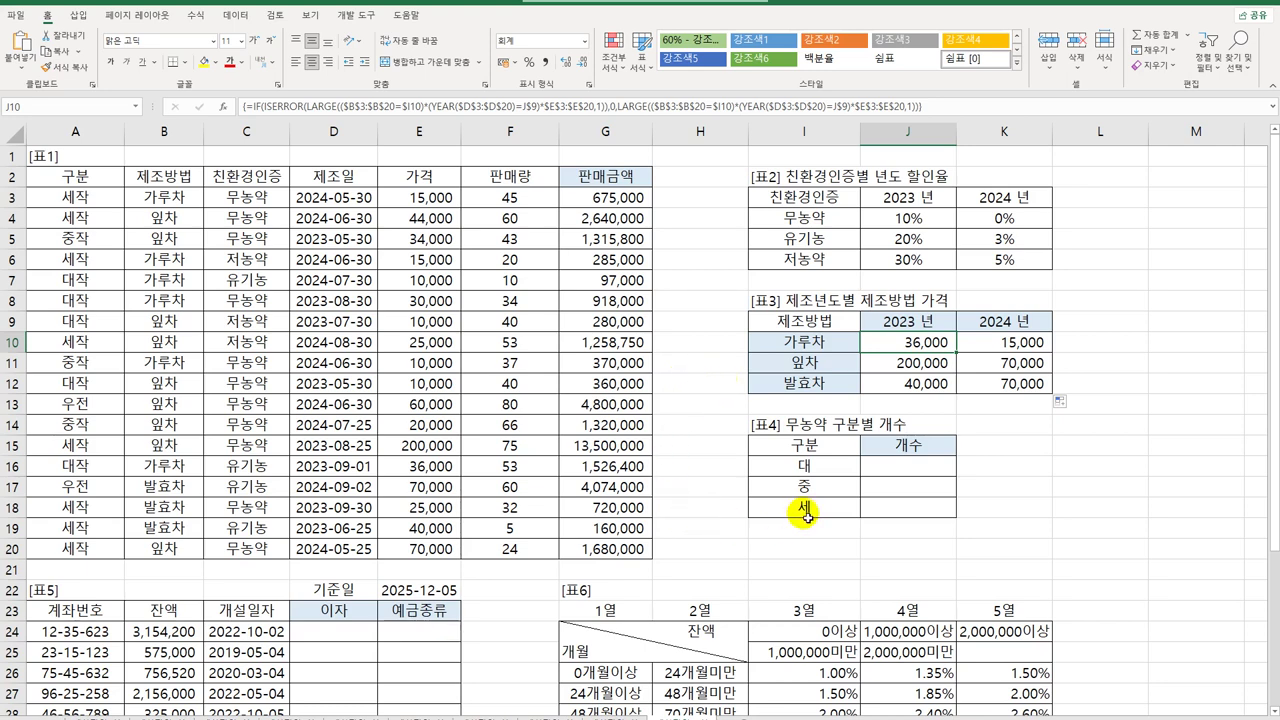
Start a COUNTIFS formula in J16, the 개수 cell for 대 in 표4.
{"action": "left_click", "coordinate": [880, 475]}
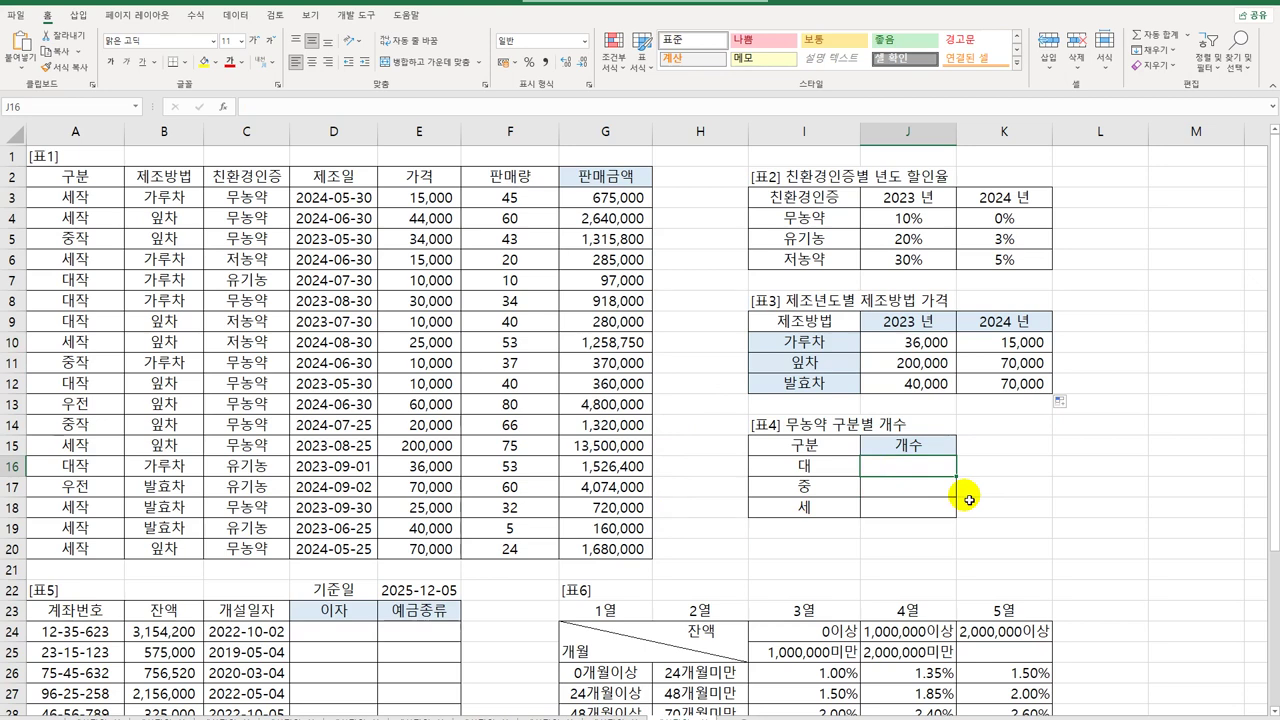
{"action": "type", "text": "="}
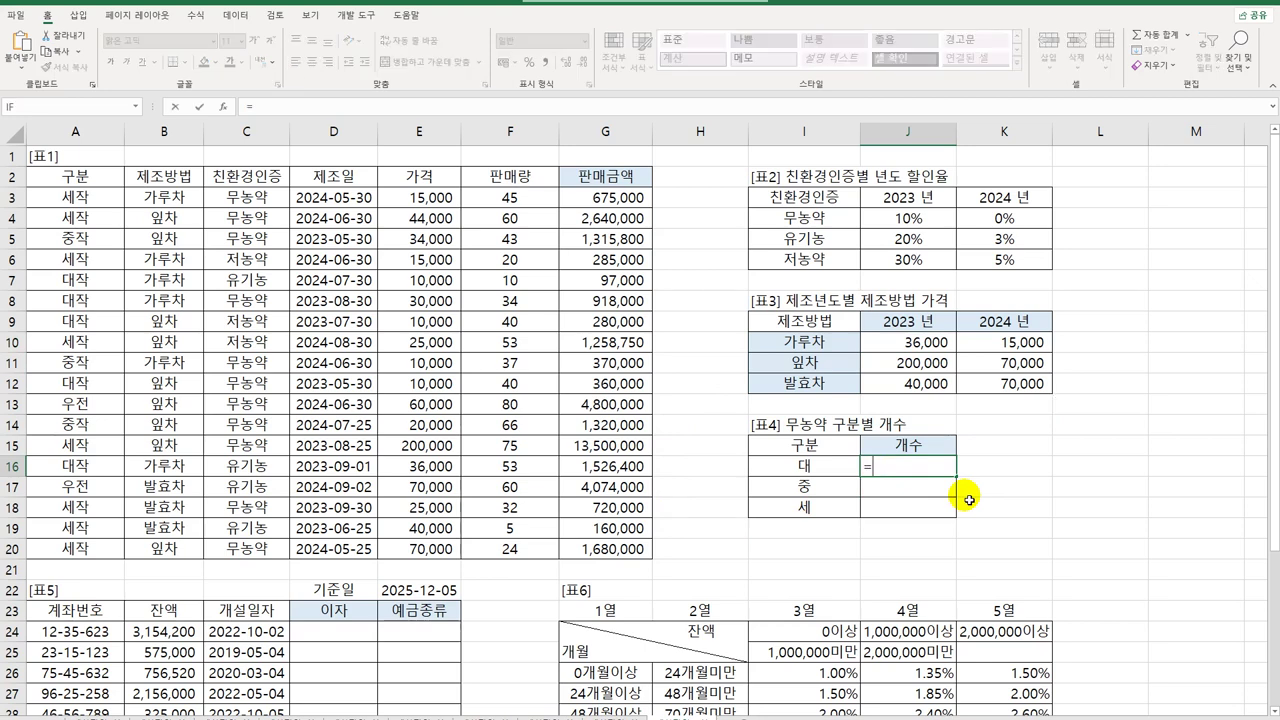
{"action": "type", "text": "countif"}
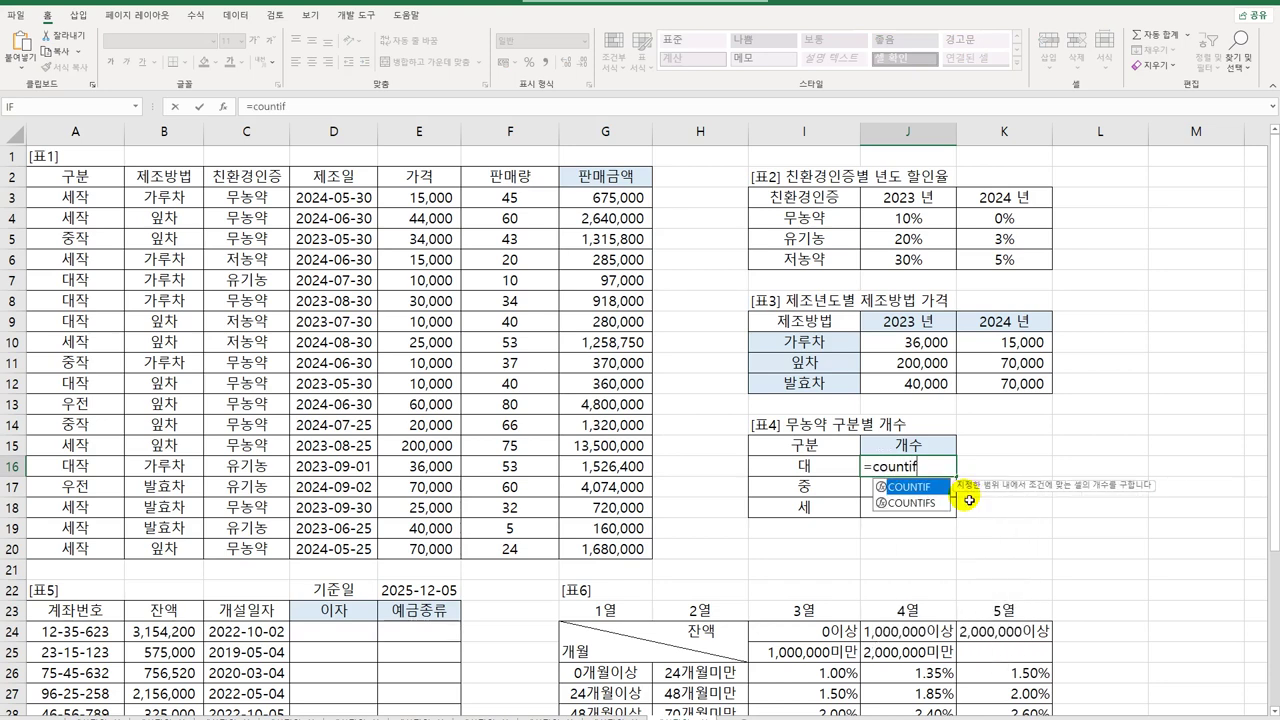
{"action": "key", "text": "Tab"}
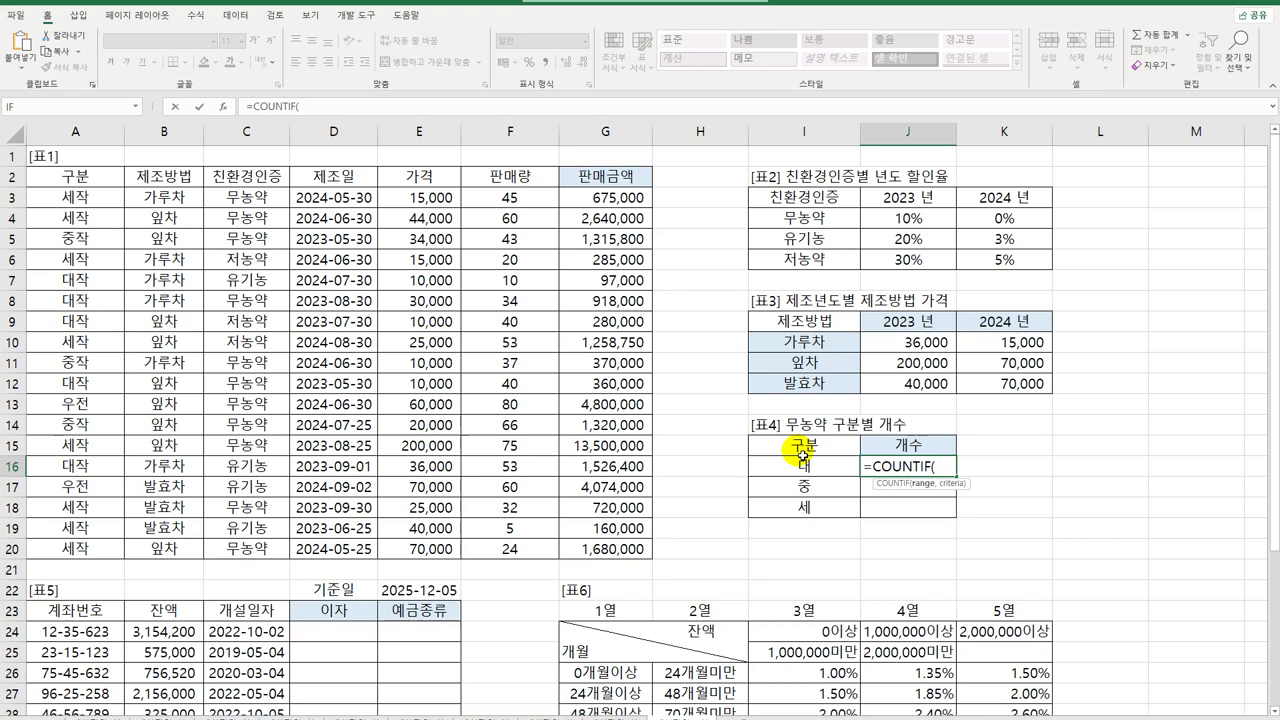
{"action": "key", "text": "BackSpace"}
{"action": "type", "text": "s"}
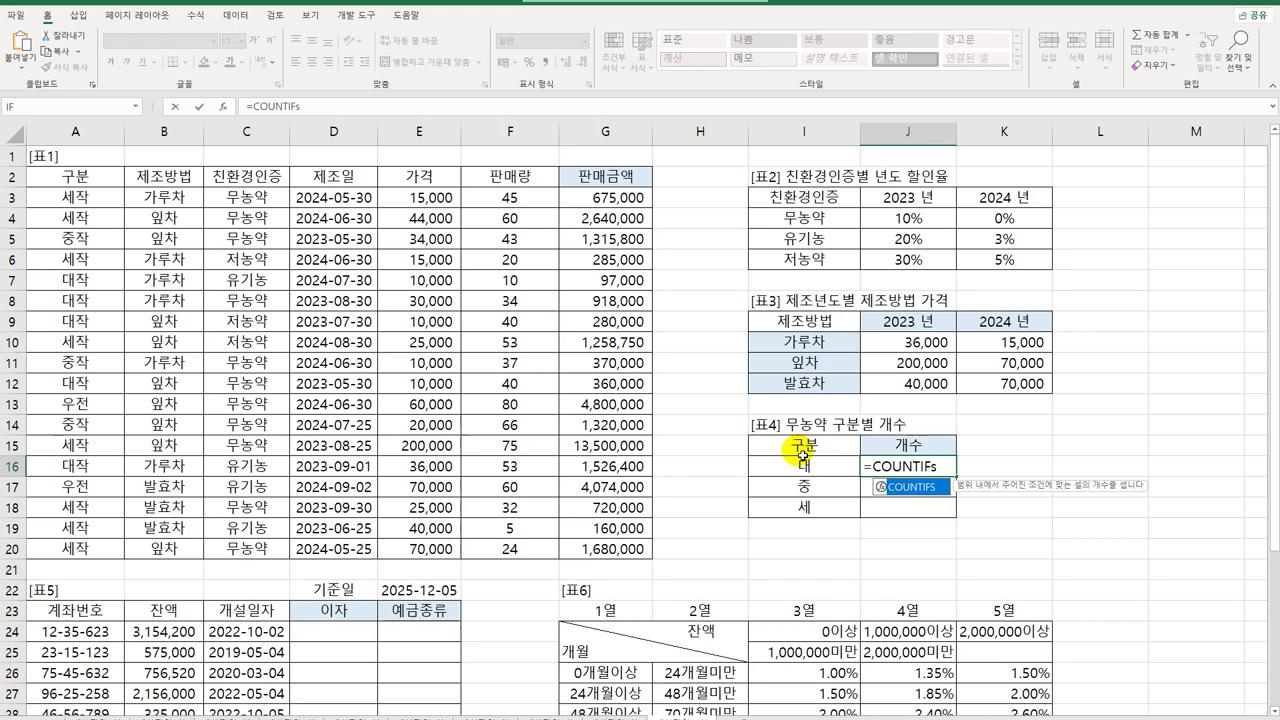
{"action": "key", "text": "Tab"}
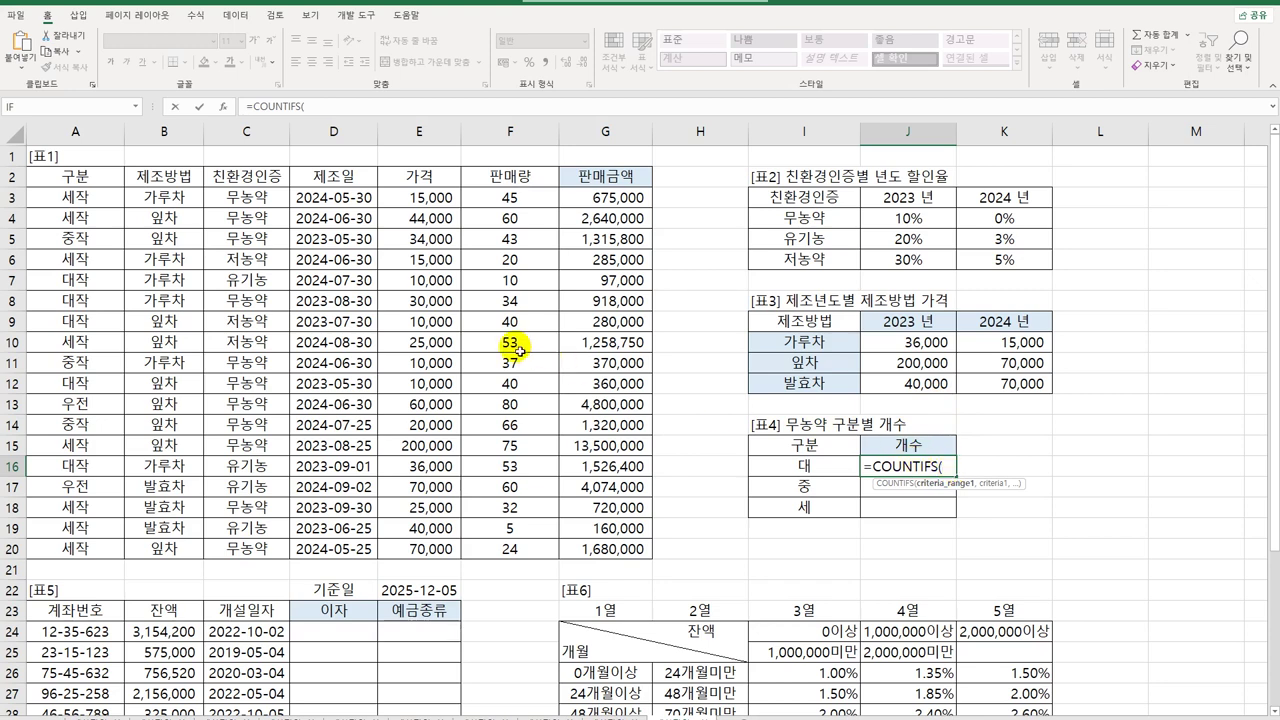
Set the first COUNTIFS condition to the absolute 친환경인증 range $C$3:$C$20 with the criterion "무농약".
{"action": "left_click", "coordinate": [242, 200]}
{"action": "left_click_drag", "start_coordinate": [242, 200], "coordinate": [236, 562]}
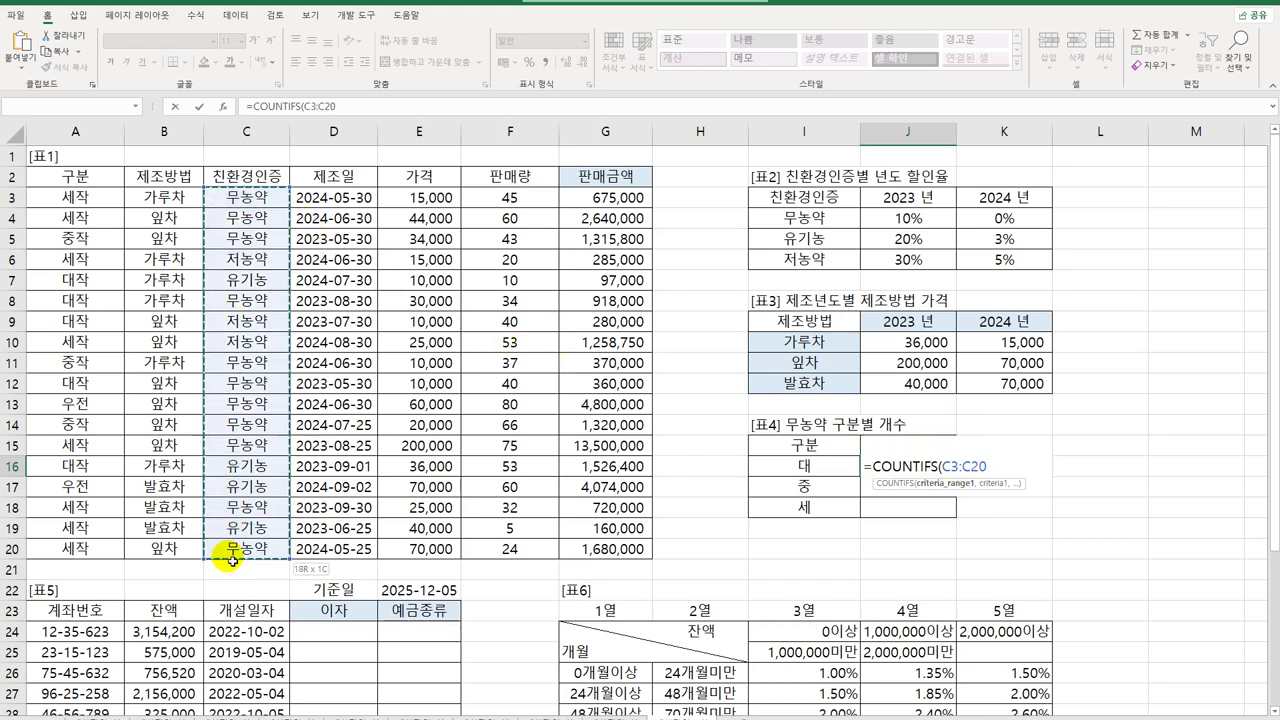
{"action": "key", "text": "F4"}
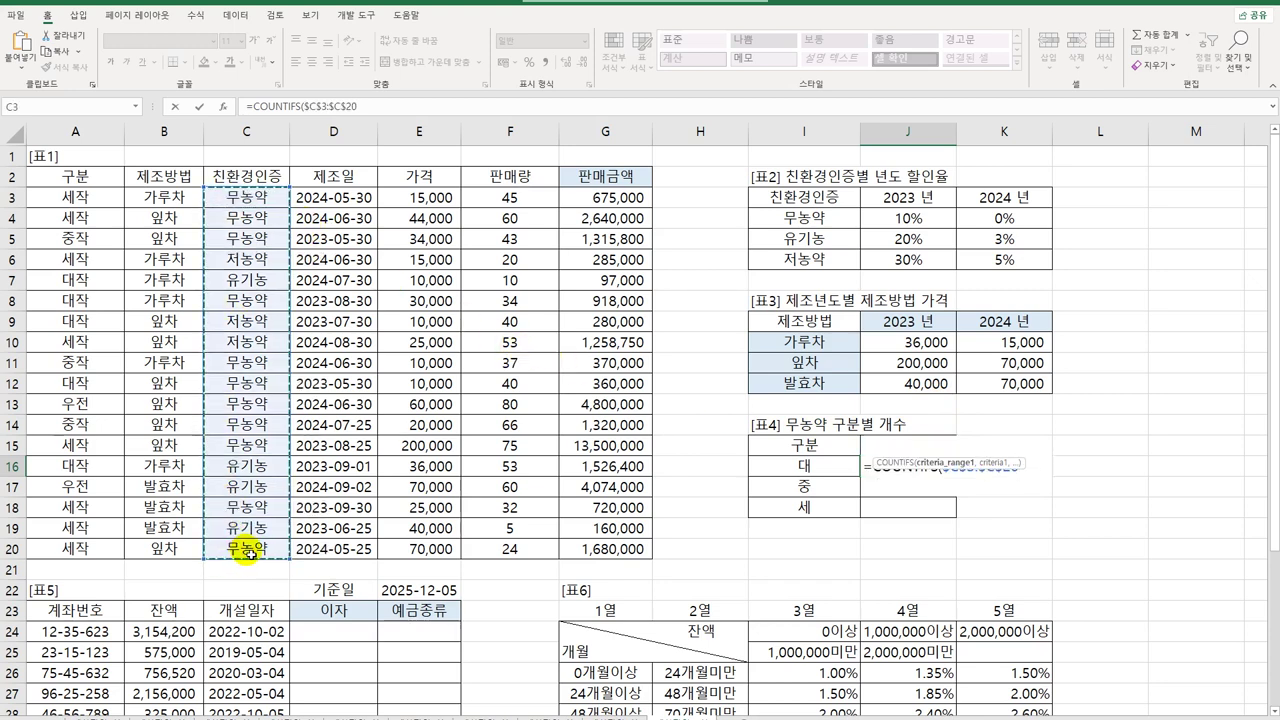
{"action": "type", "text": ",\""}
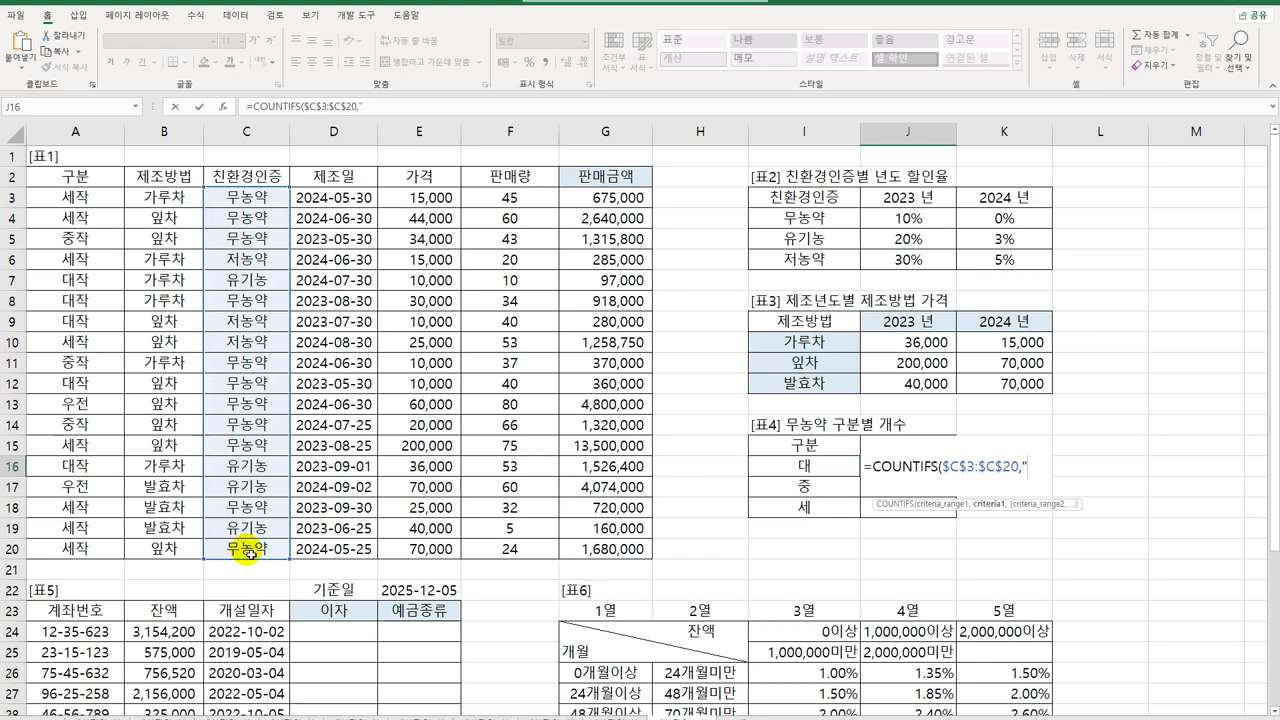
{"action": "type", "text": "무농"}
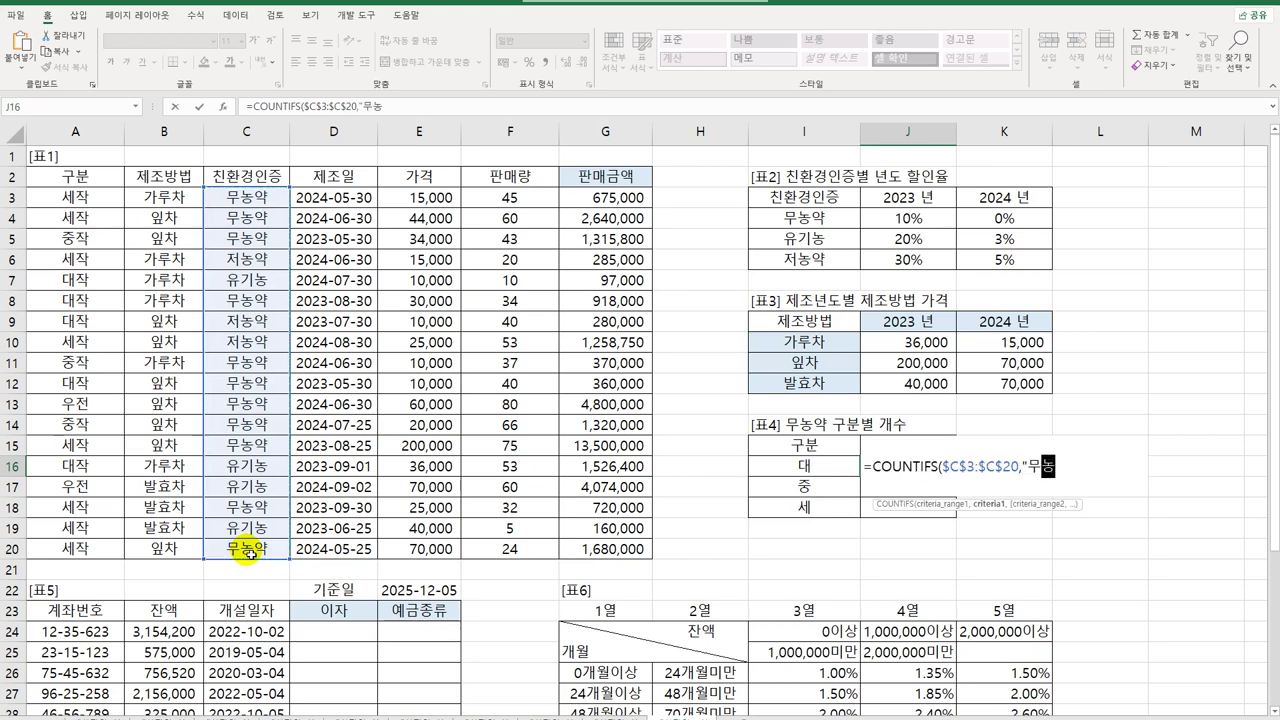
{"action": "type", "text": "야ㄱ\""}
{"action": "type", "text": ","}
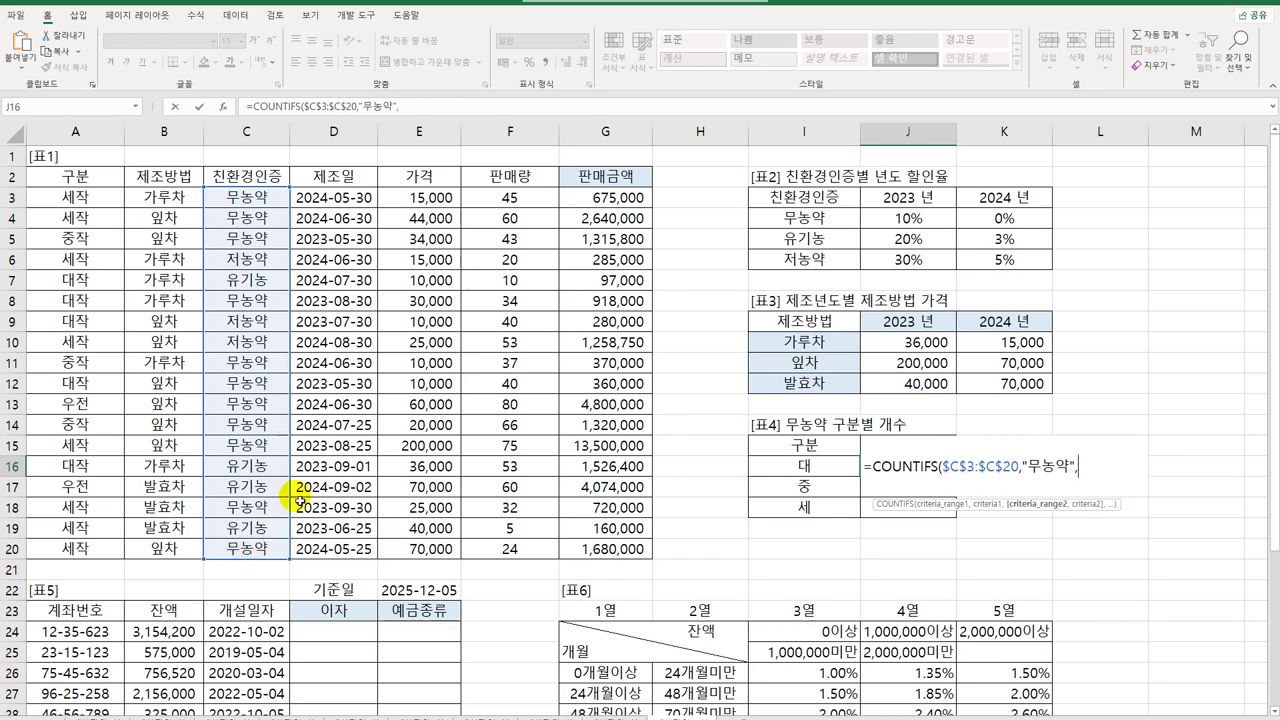
Add the absolute 구분 range $A$3:$A$20 with the criterion I16&"*" as the second COUNTIFS condition.
{"action": "left_click_drag", "start_coordinate": [80, 196], "coordinate": [55, 548]}
{"action": "key", "text": "F4"}
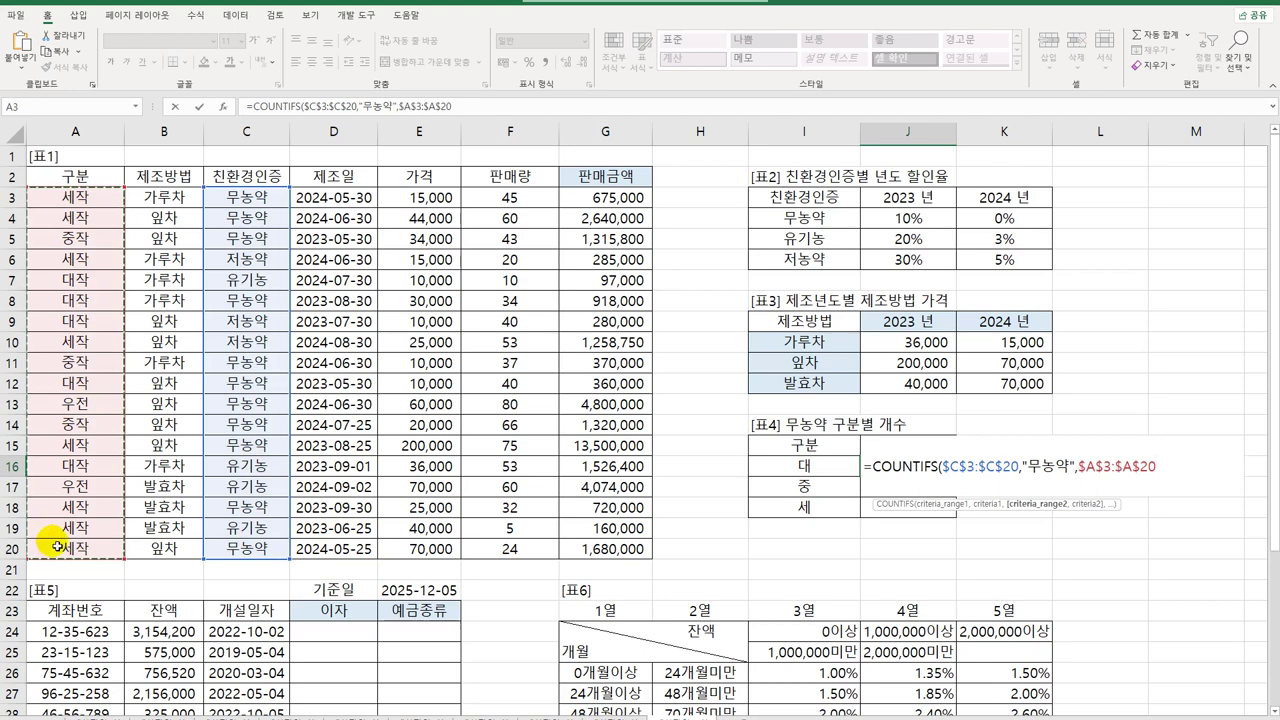
{"action": "type", "text": ","}
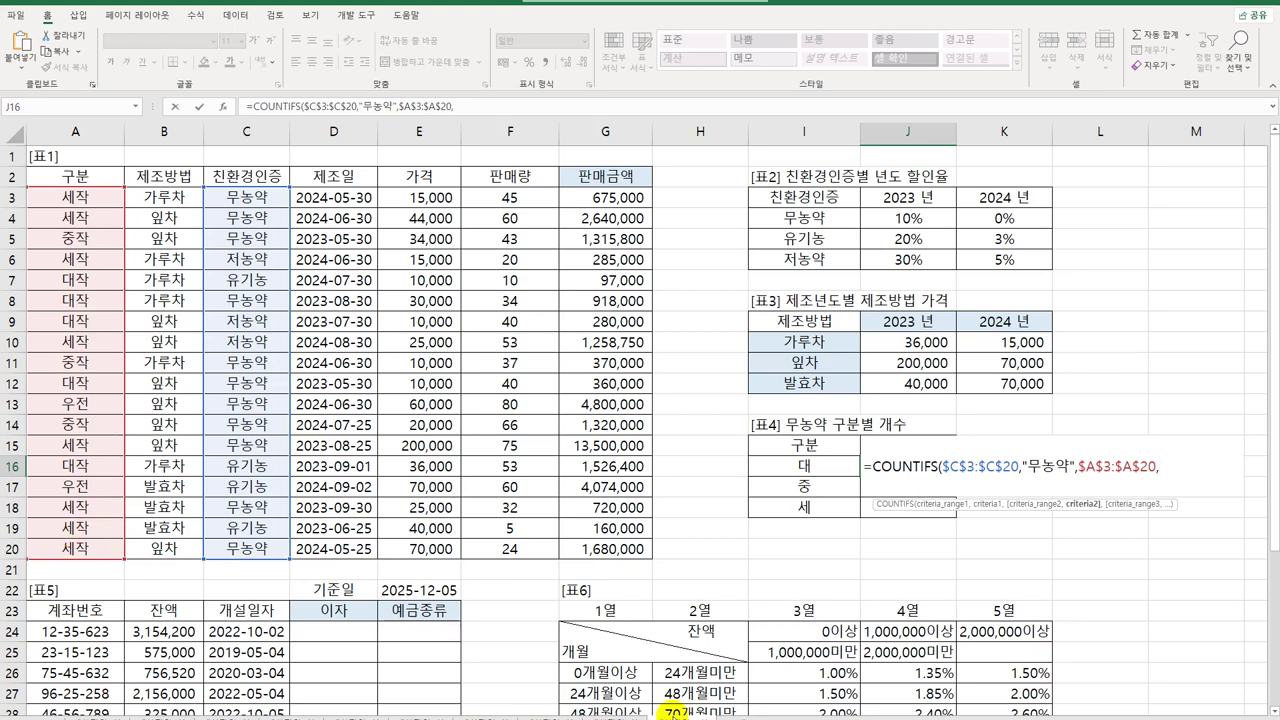
{"action": "left_click", "coordinate": [808, 474]}
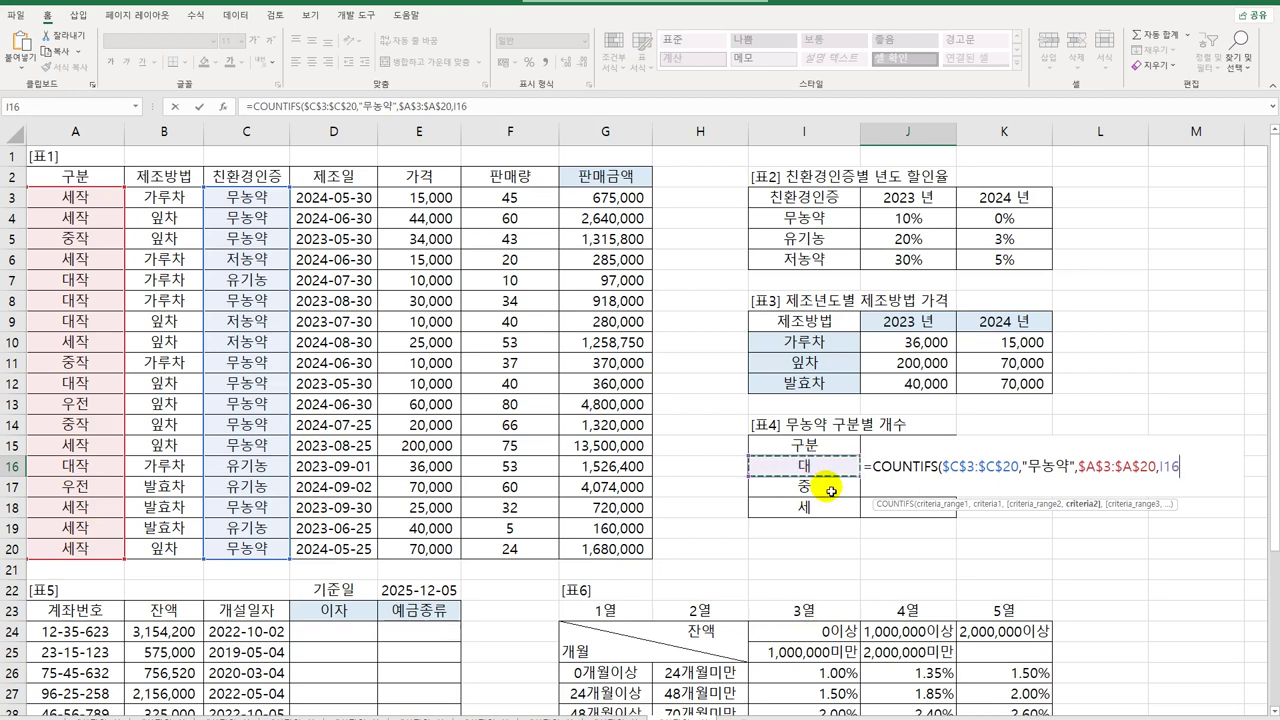
{"action": "type", "text": "*"}
{"action": "key", "text": "BackSpace"}
{"action": "type", "text": "&\"*\""}
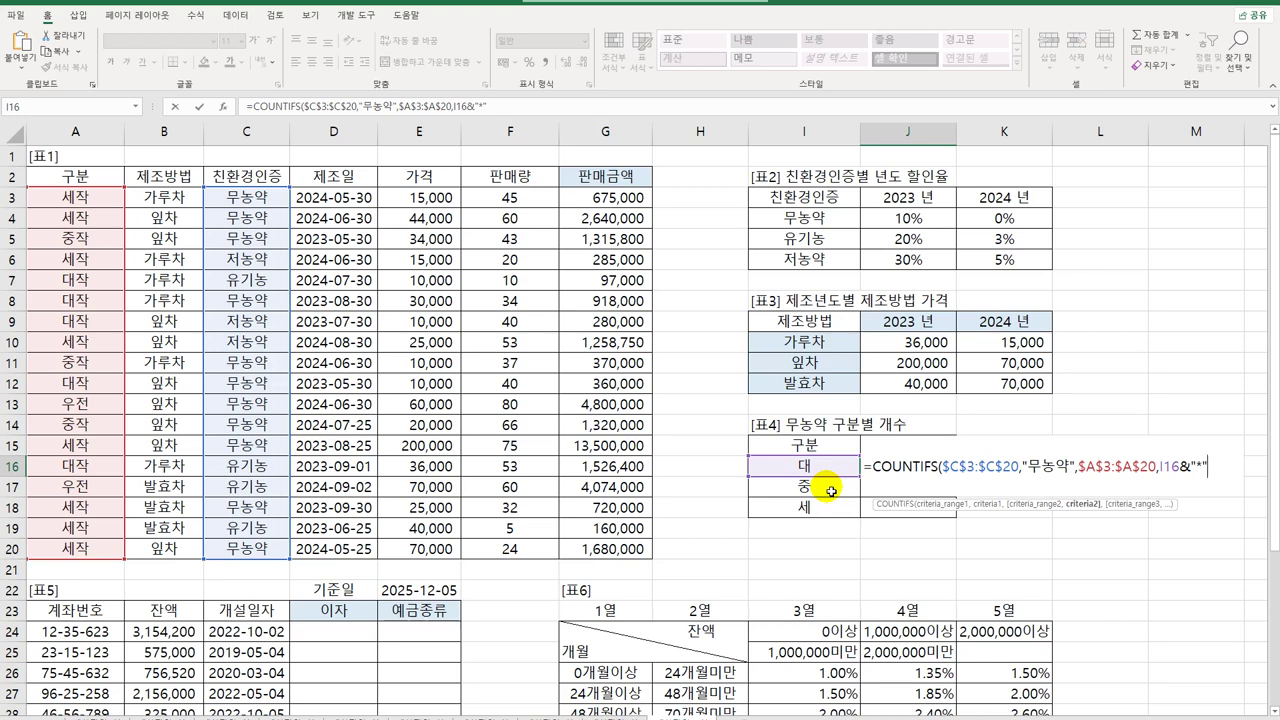
Close and commit the COUNTIFS formula in J16 and copy it down to J18.
{"action": "type", "text": ")"}
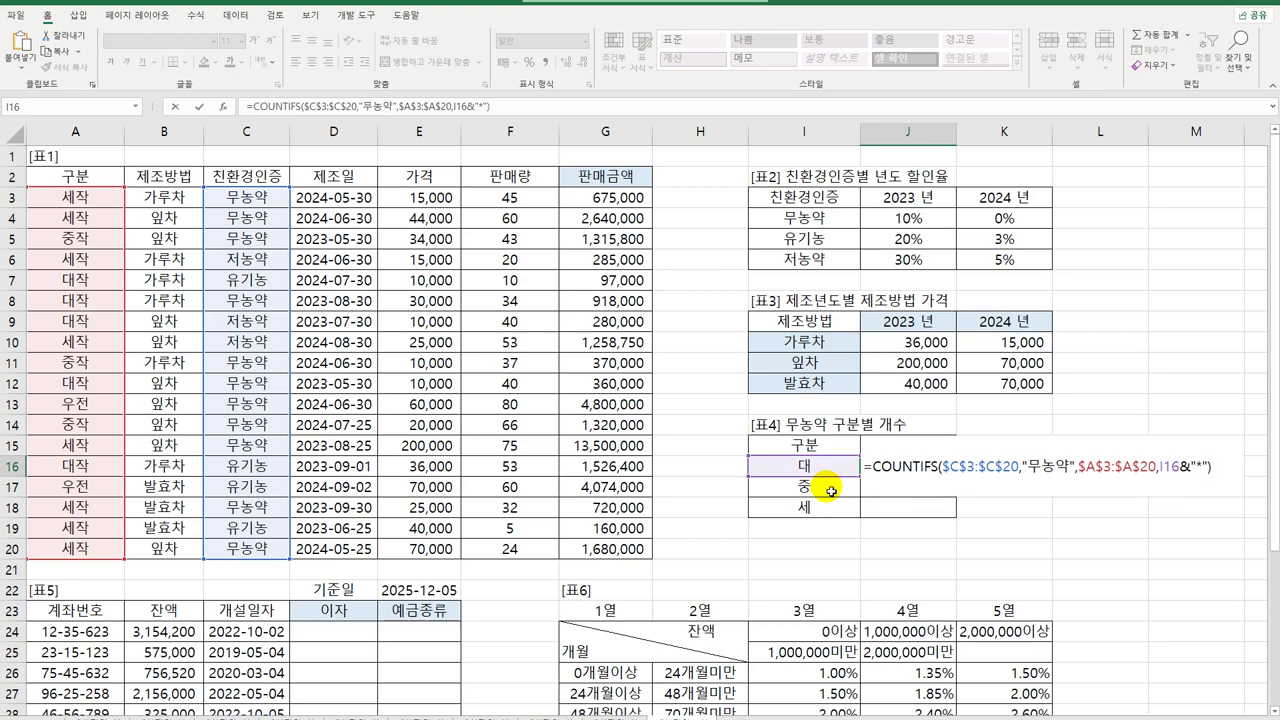
{"action": "key", "text": "ctrl+Return"}
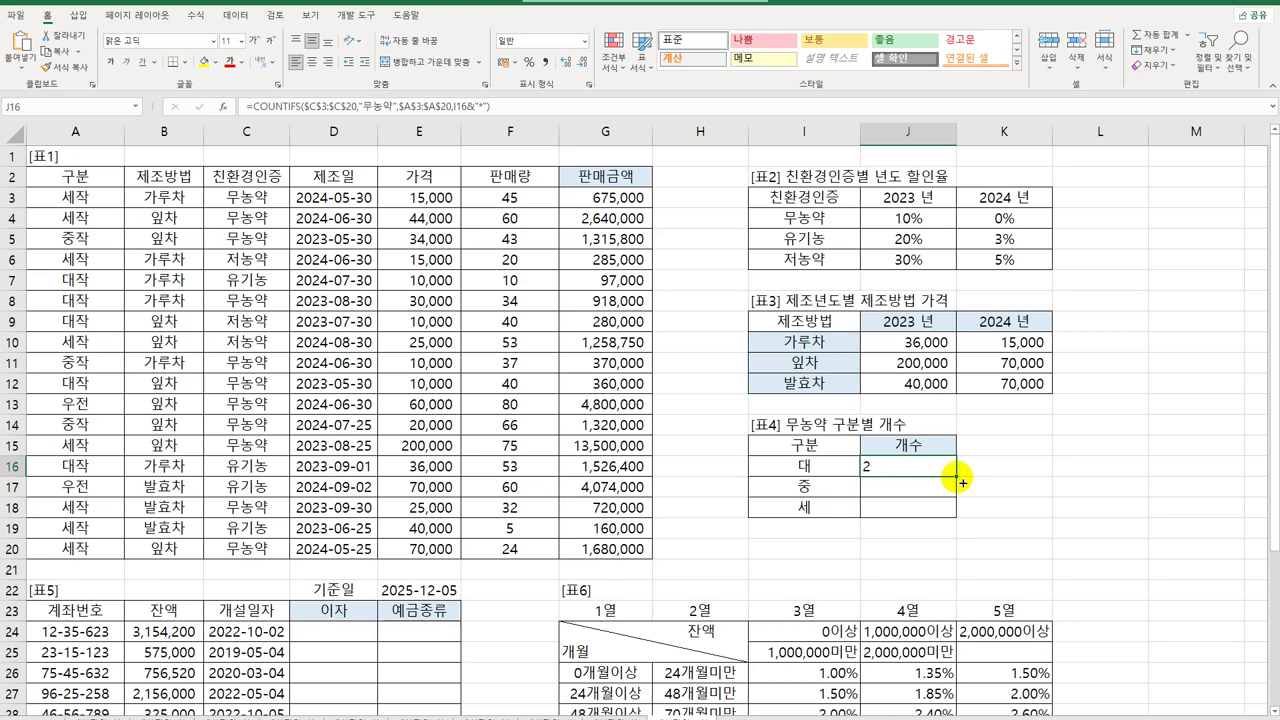
{"action": "left_click_drag", "start_coordinate": [960, 482], "coordinate": [962, 518]}
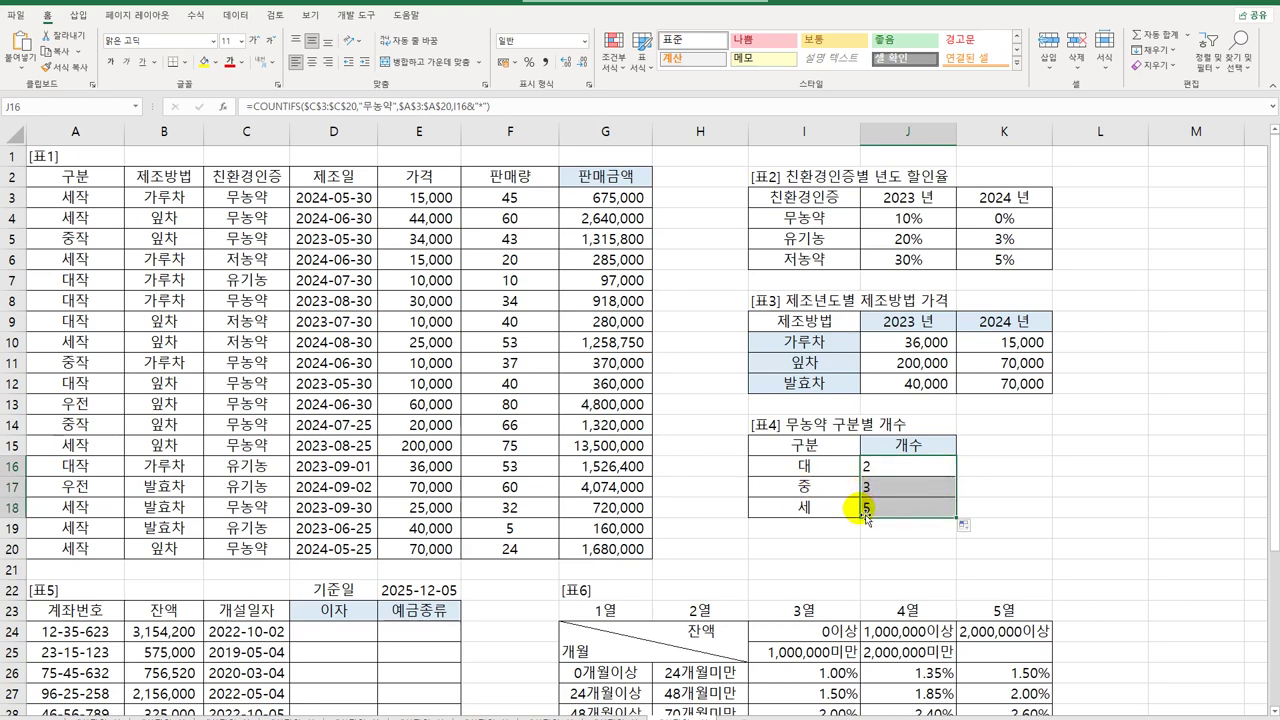
Edit J16's formula to put the REPT function in front of COUNTIFS.
{"action": "left_click", "coordinate": [868, 468]}
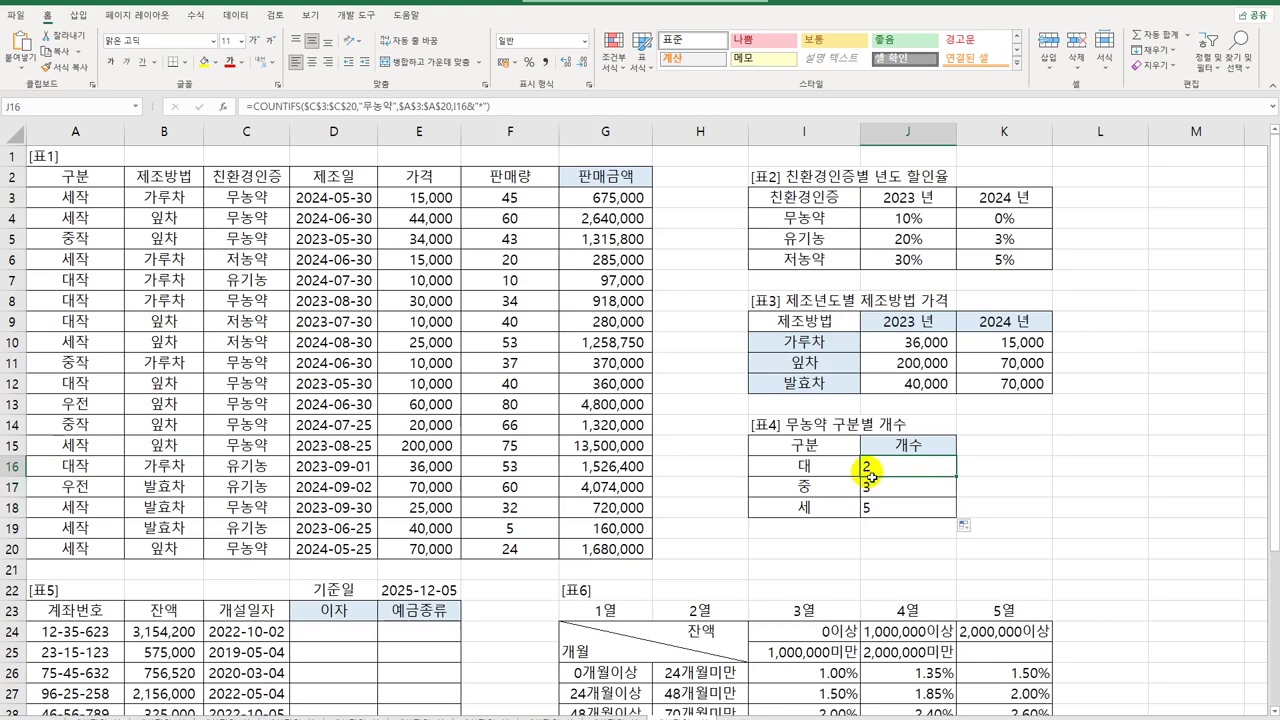
{"action": "double_click", "coordinate": [869, 470]}
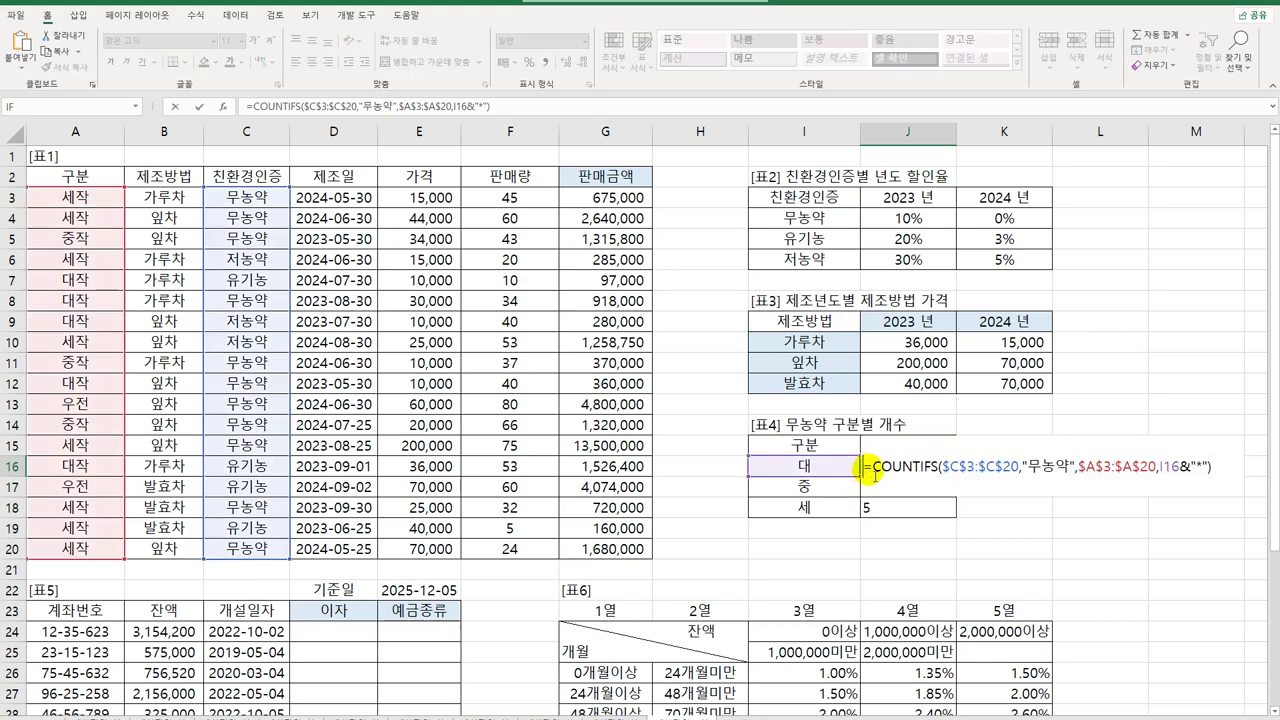
{"action": "type", "text": "ㄱ"}
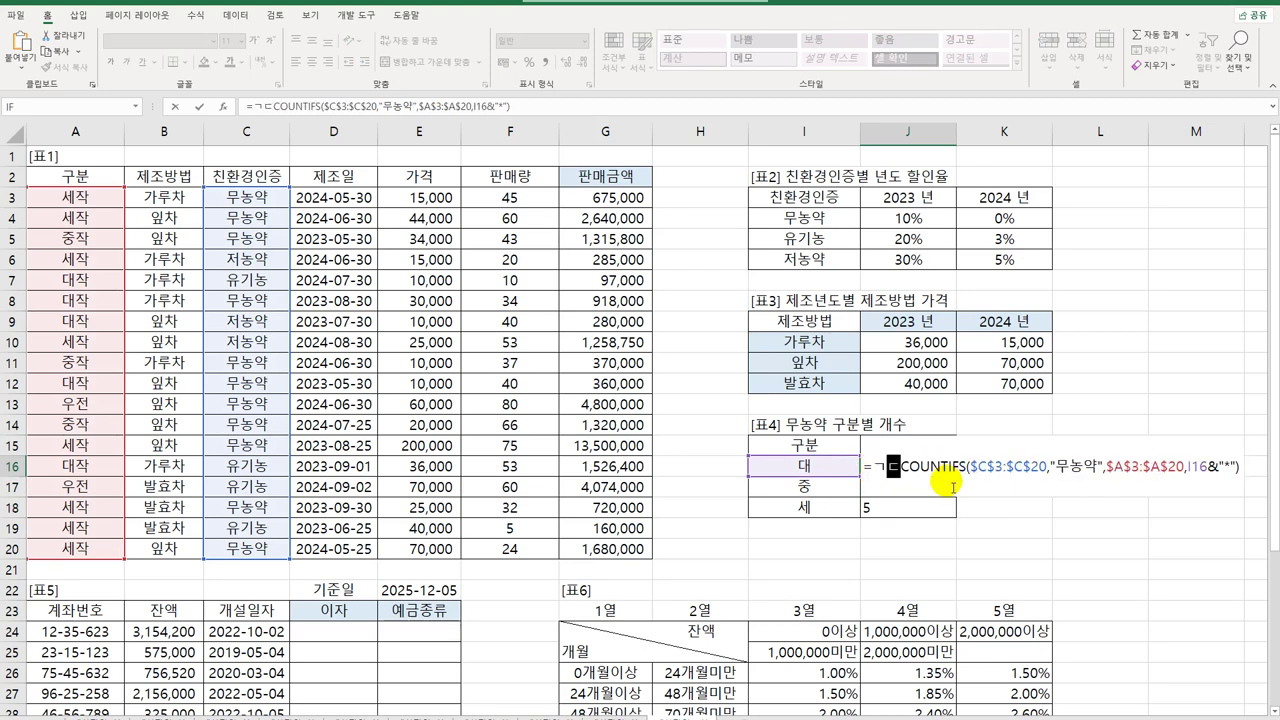
{"action": "key", "text": "BackSpace"}
{"action": "type", "text": "rept("}
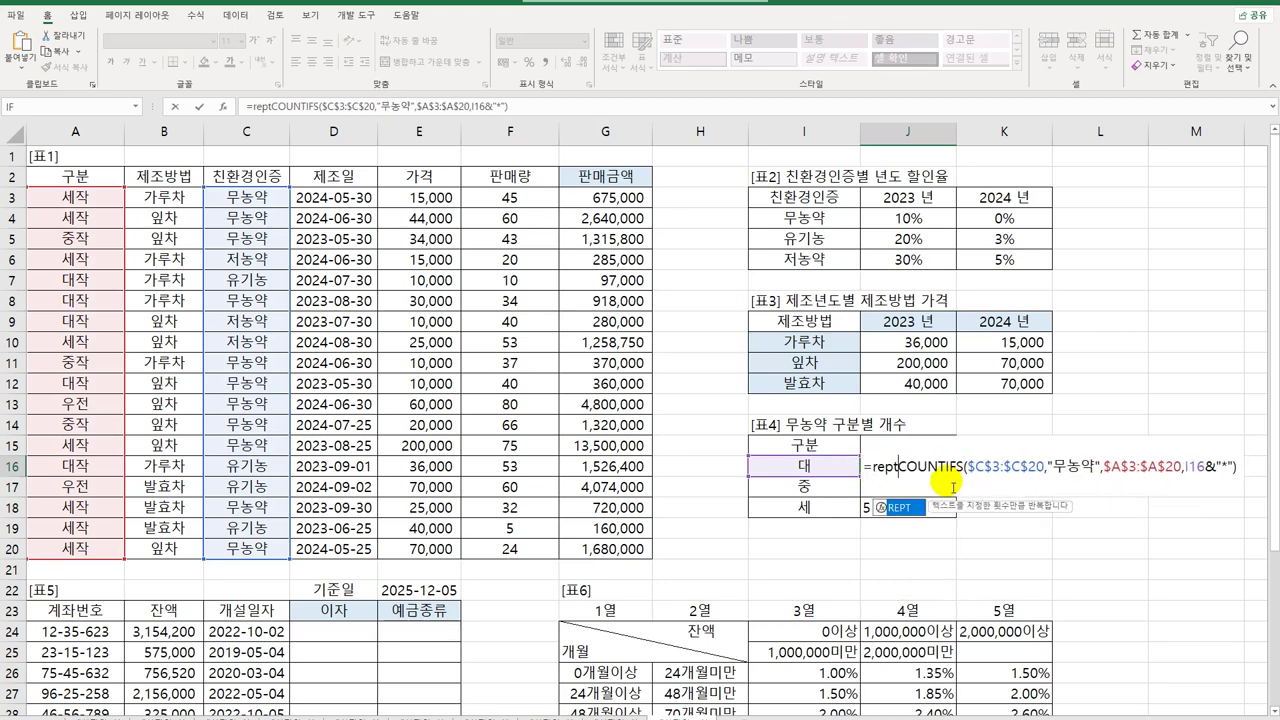
Set the REPT text argument in J16 to the special character "☆", with the COUNTIFS expression as the repeat count.
{"action": "type", "text": "\"a"}
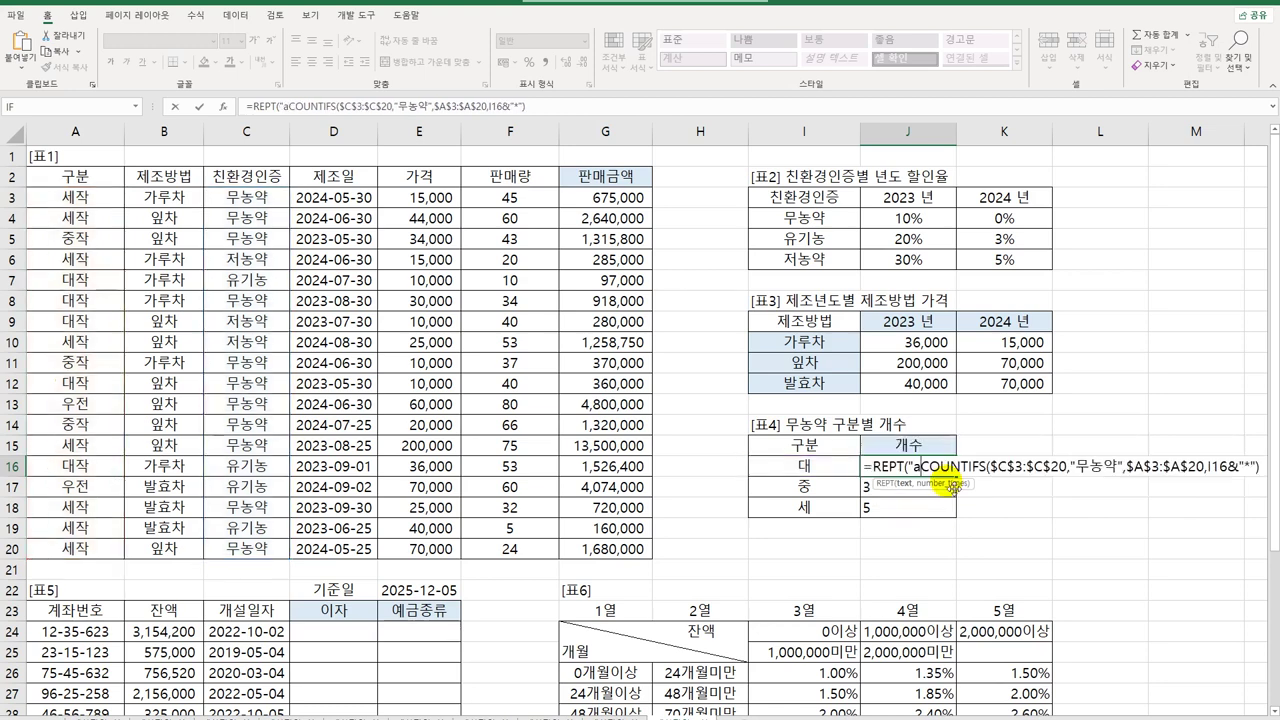
{"action": "key", "text": "BackSpace"}
{"action": "key", "text": "Hangul"}
{"action": "type", "text": "ㅁ"}
{"action": "key", "text": "Hangul_Hanja"}
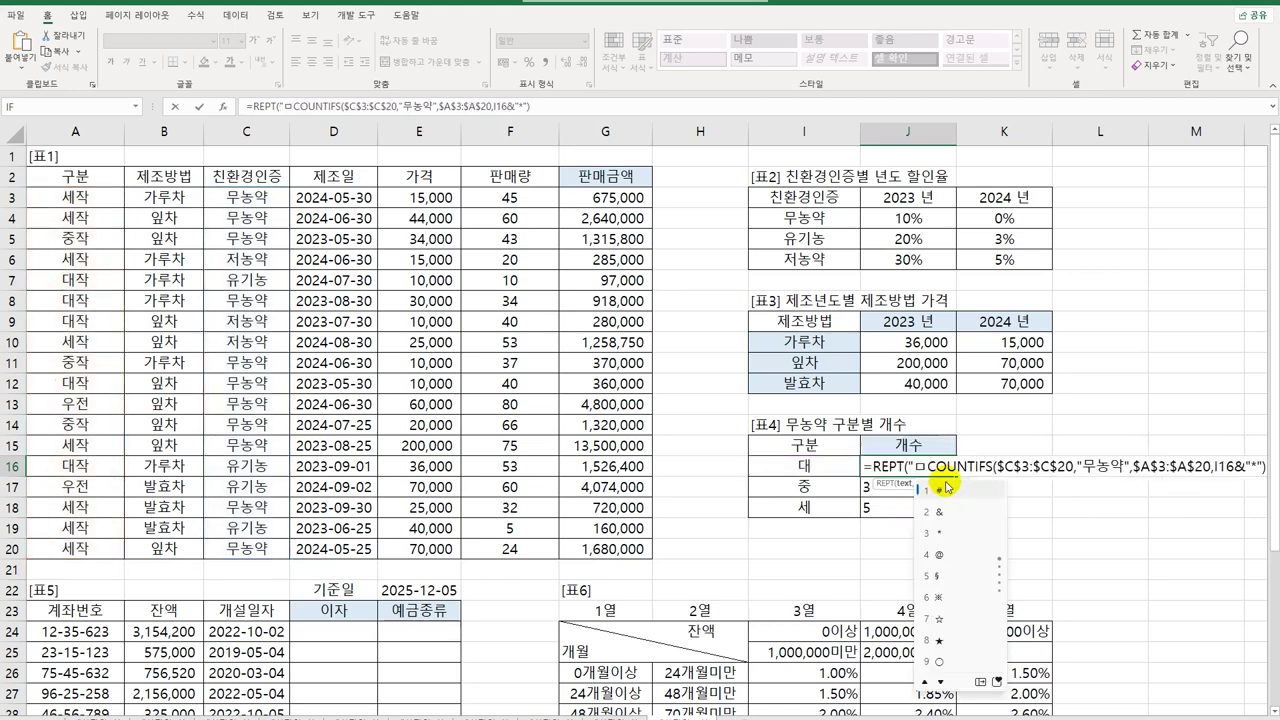
{"action": "left_click", "coordinate": [930, 618]}
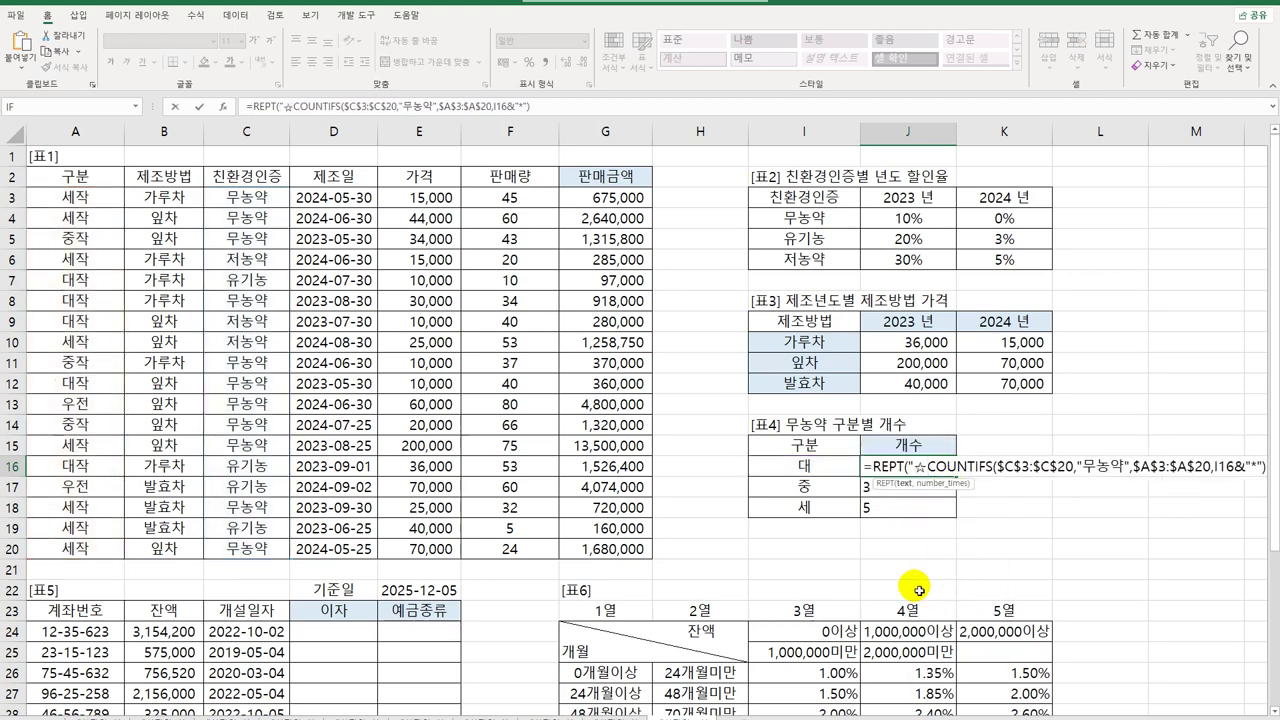
{"action": "type", "text": "\","}
Close and commit the REPT formula in J16 and copy it down to J18.
{"action": "key", "text": "End"}
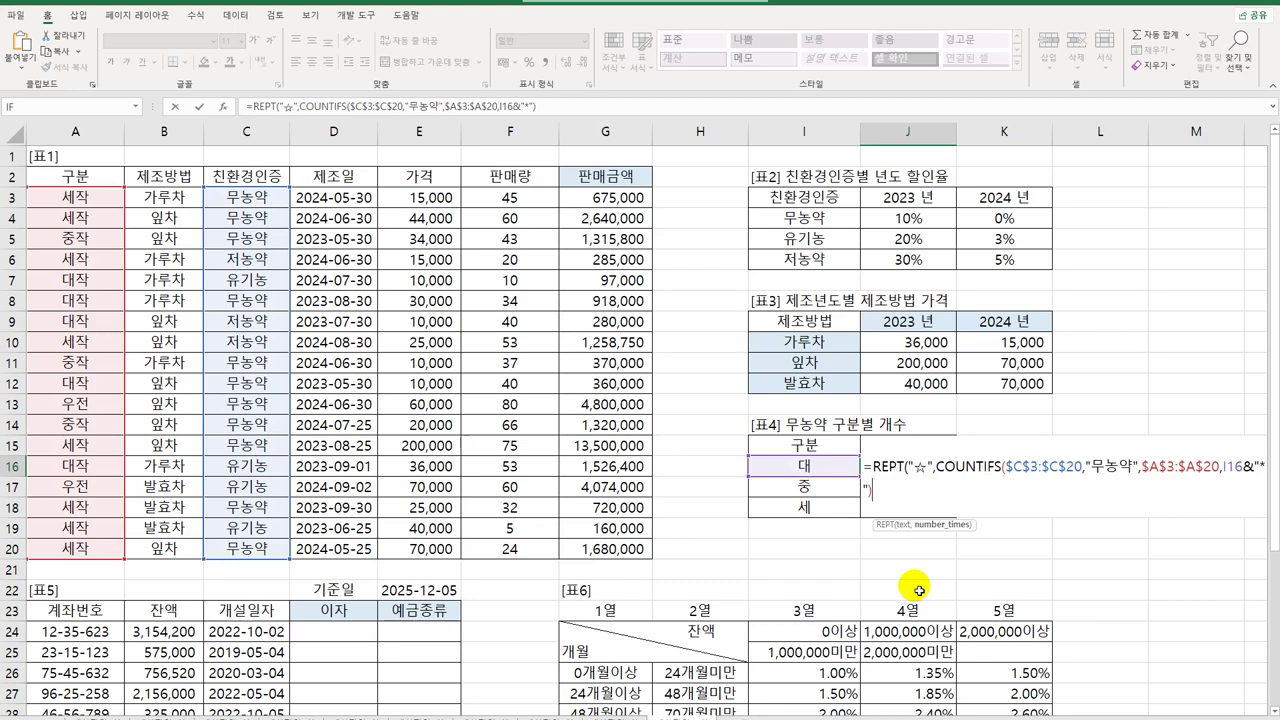
{"action": "type", "text": ")"}
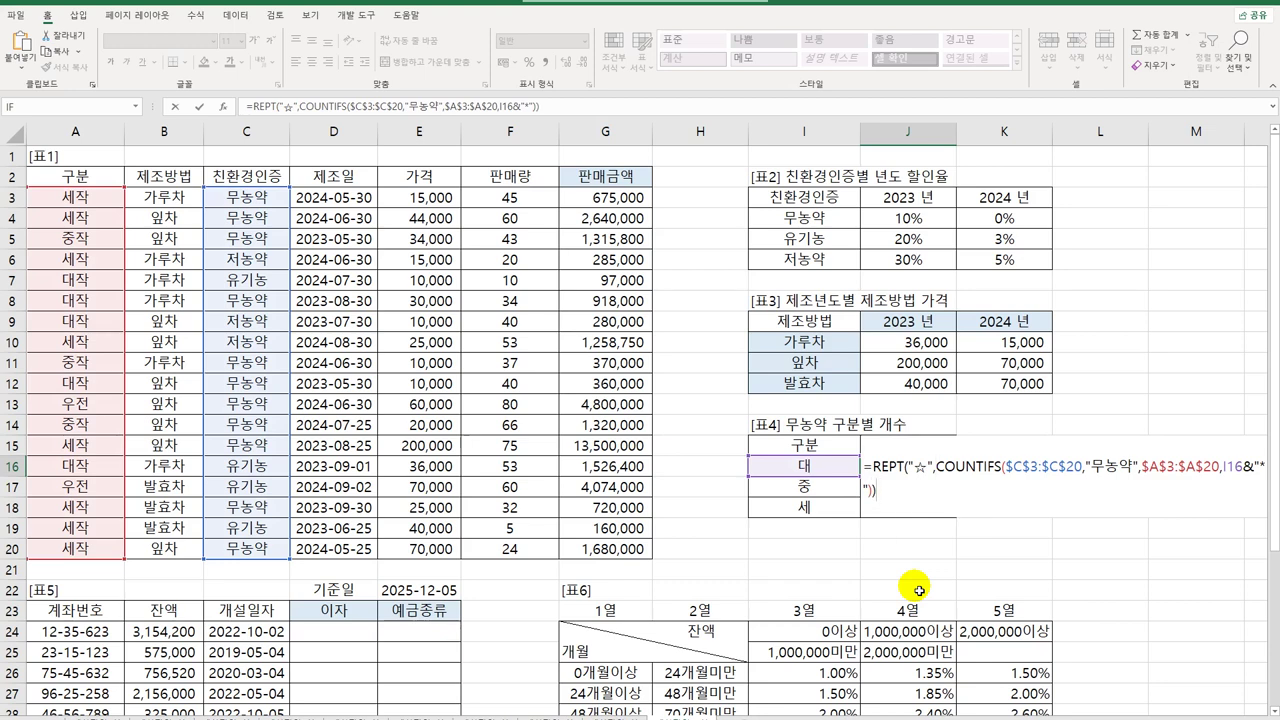
{"action": "key", "text": "ctrl+Return"}
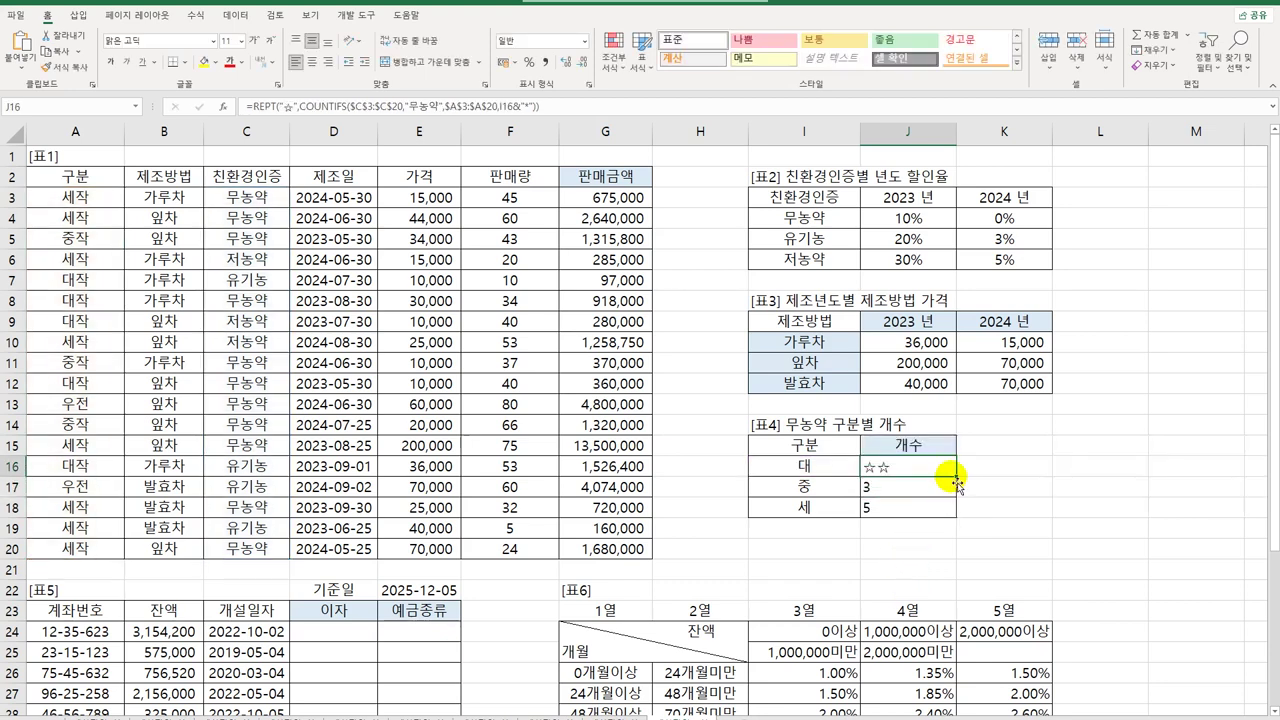
{"action": "left_click_drag", "start_coordinate": [950, 474], "coordinate": [955, 516]}
{"action": "key", "text": "ctrl+d"}
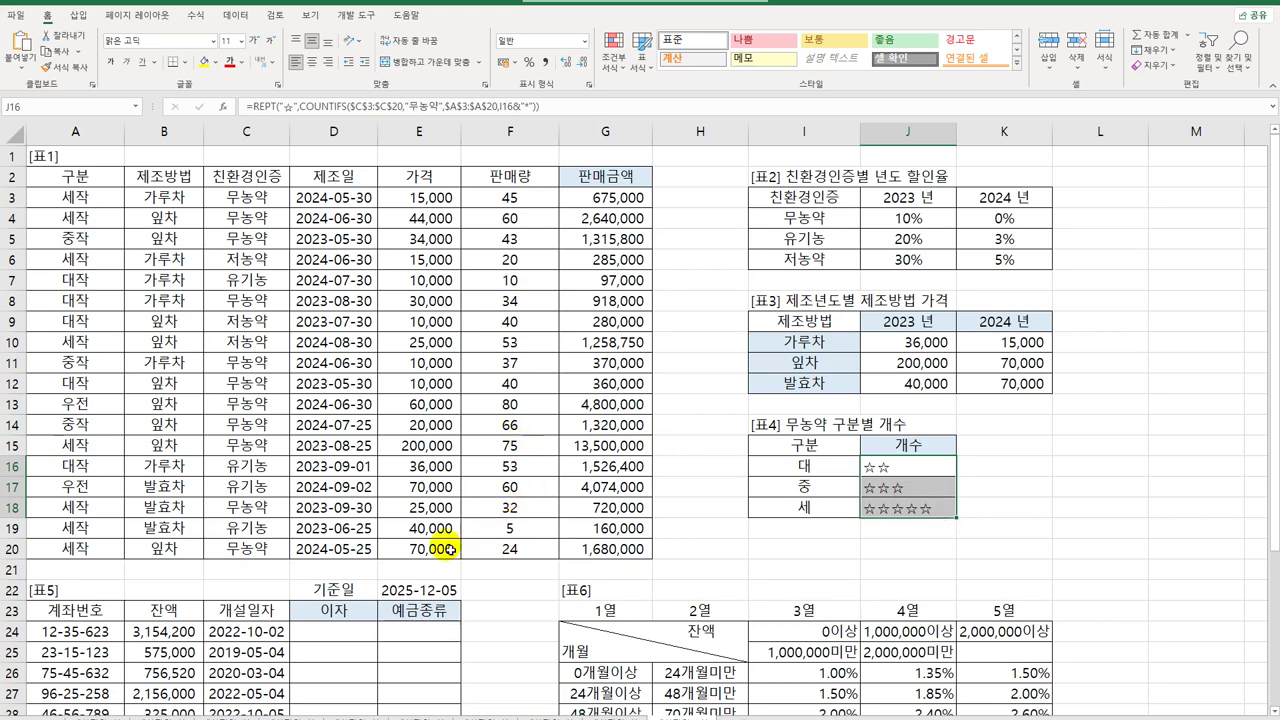
Examine the 표5 inputs for the 이자 column: the 잔액, the 개설일자 and the 기준일 in E22.
{"action": "scroll", "coordinate": [420, 535], "scroll_direction": "down", "scroll_amount": 3}
{"action": "scroll", "coordinate": [370, 520], "scroll_direction": "down", "scroll_amount": 3}
{"action": "left_click", "coordinate": [319, 266]}
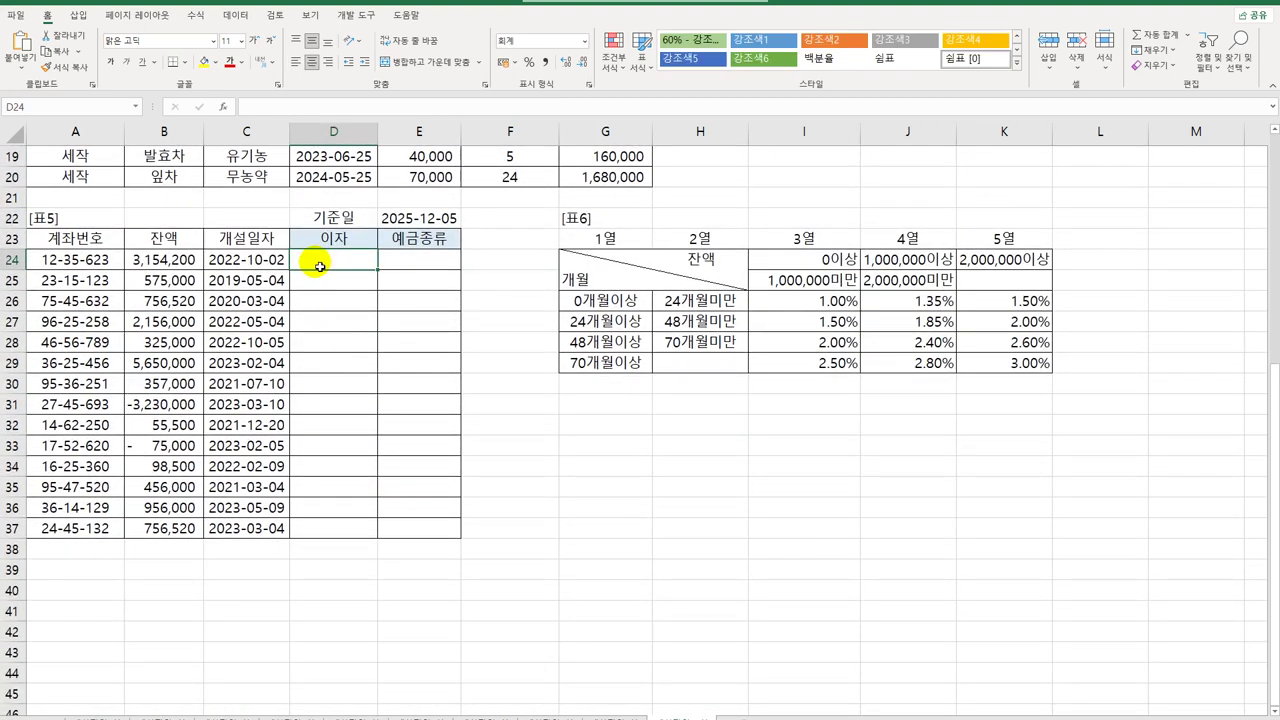
{"action": "left_click", "coordinate": [192, 266]}
{"action": "left_click", "coordinate": [322, 264]}
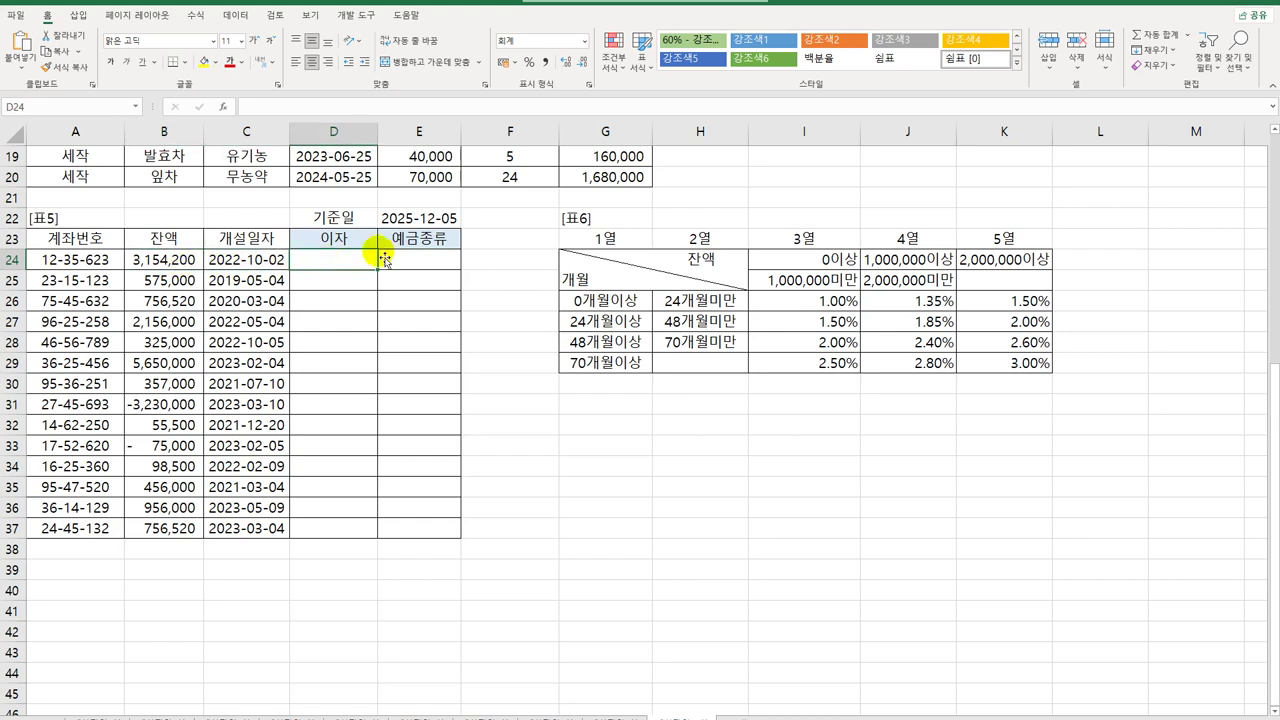
{"action": "left_click", "coordinate": [410, 217]}
{"action": "left_click", "coordinate": [275, 259]}
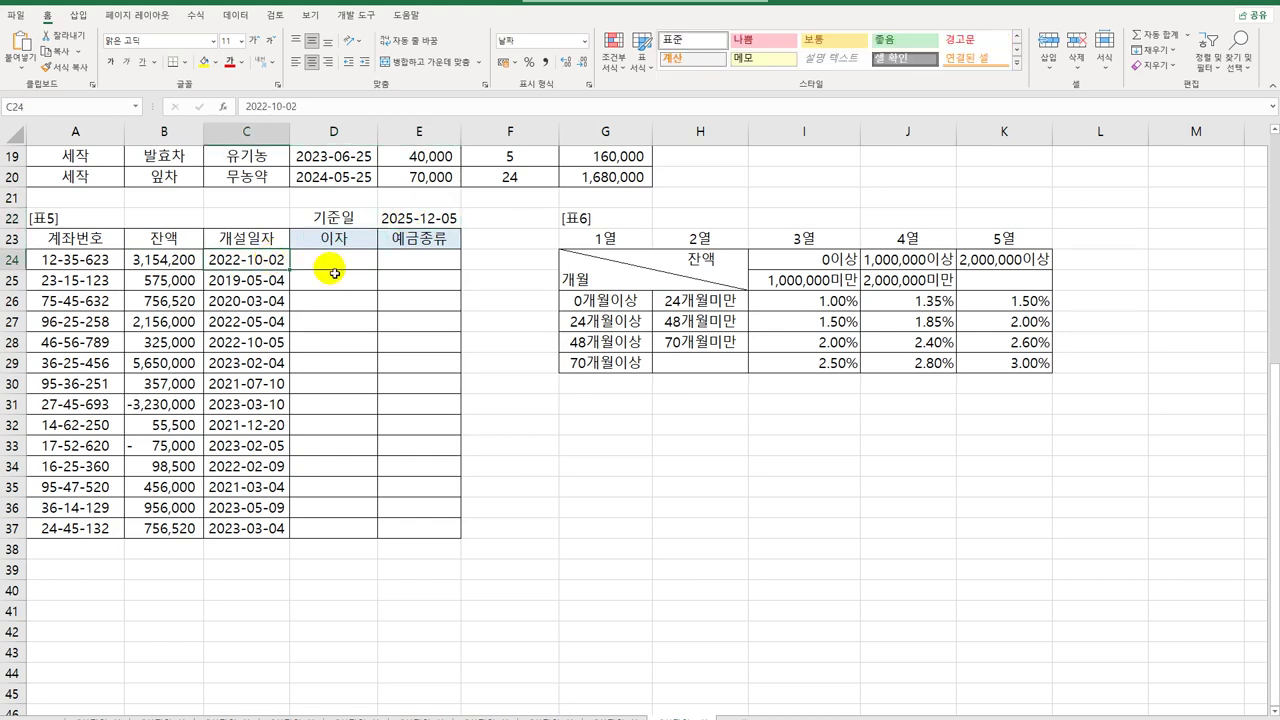
{"action": "left_click", "coordinate": [334, 272]}
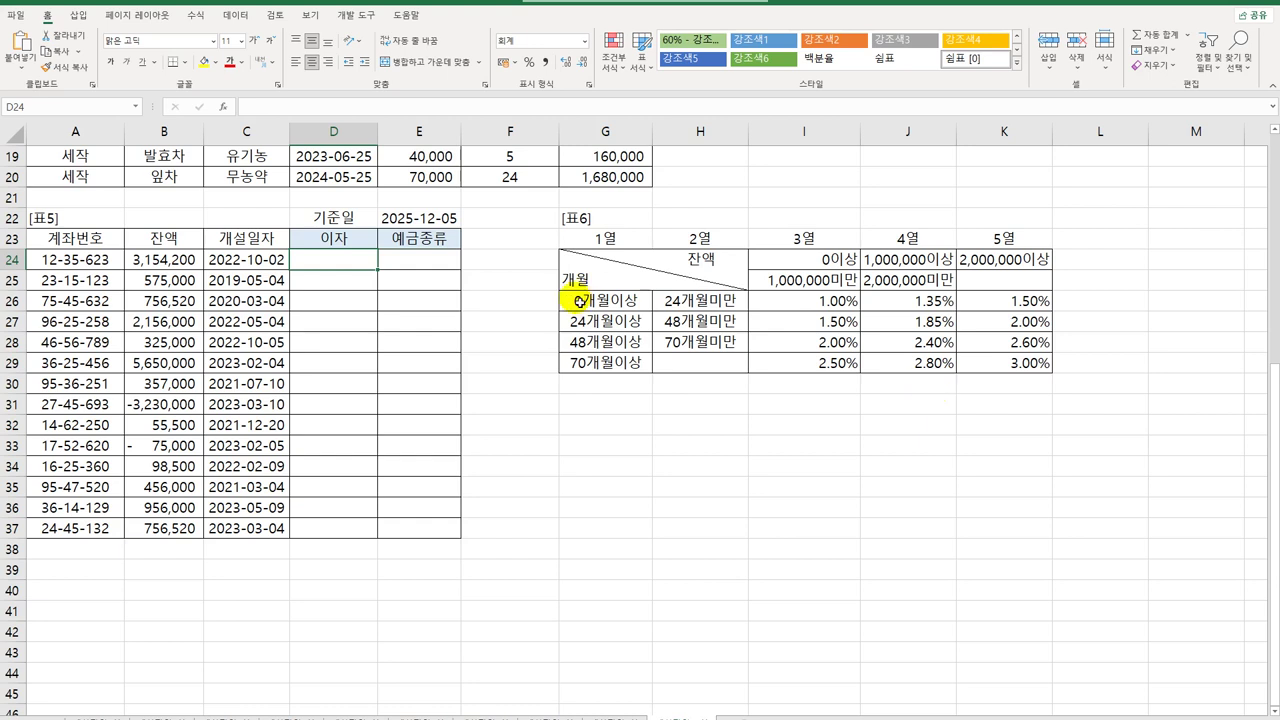
Examine how 표6's month ranges, 잔액 brackets and column numbers determine the interest rate for the balance in B24.
{"action": "left_click_drag", "start_coordinate": [612, 300], "coordinate": [669, 372]}
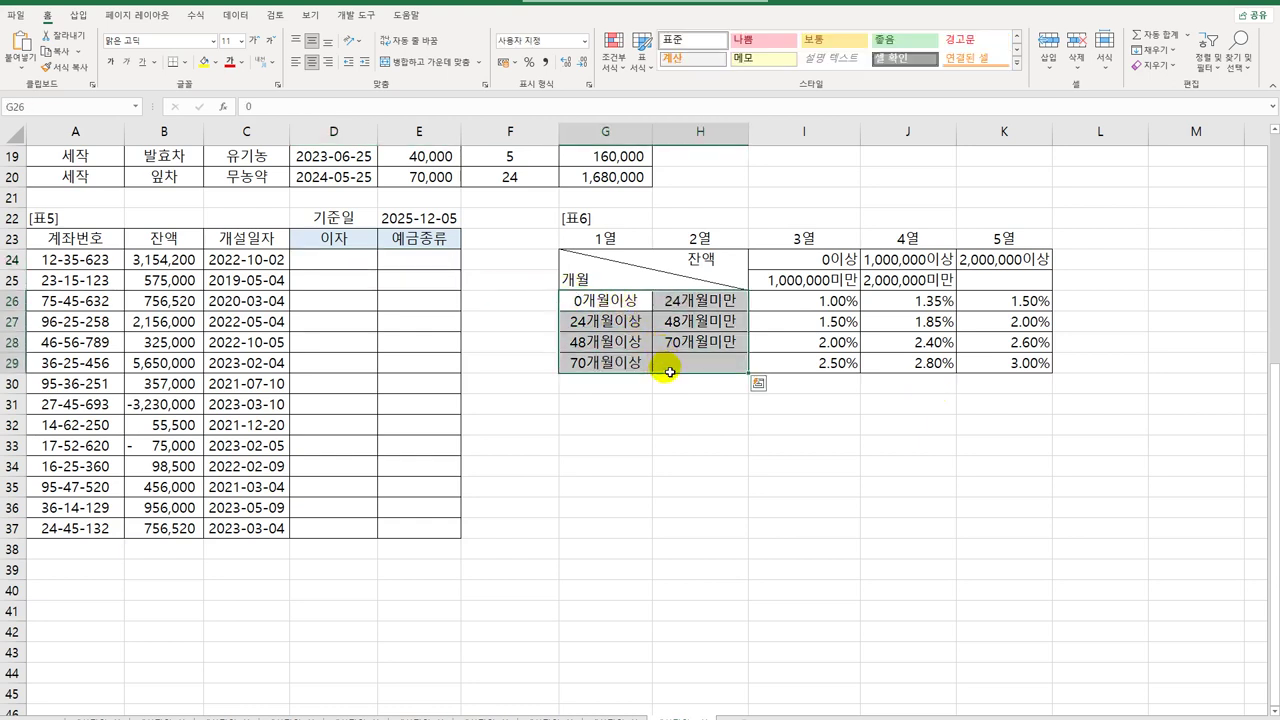
{"action": "left_click", "coordinate": [344, 268]}
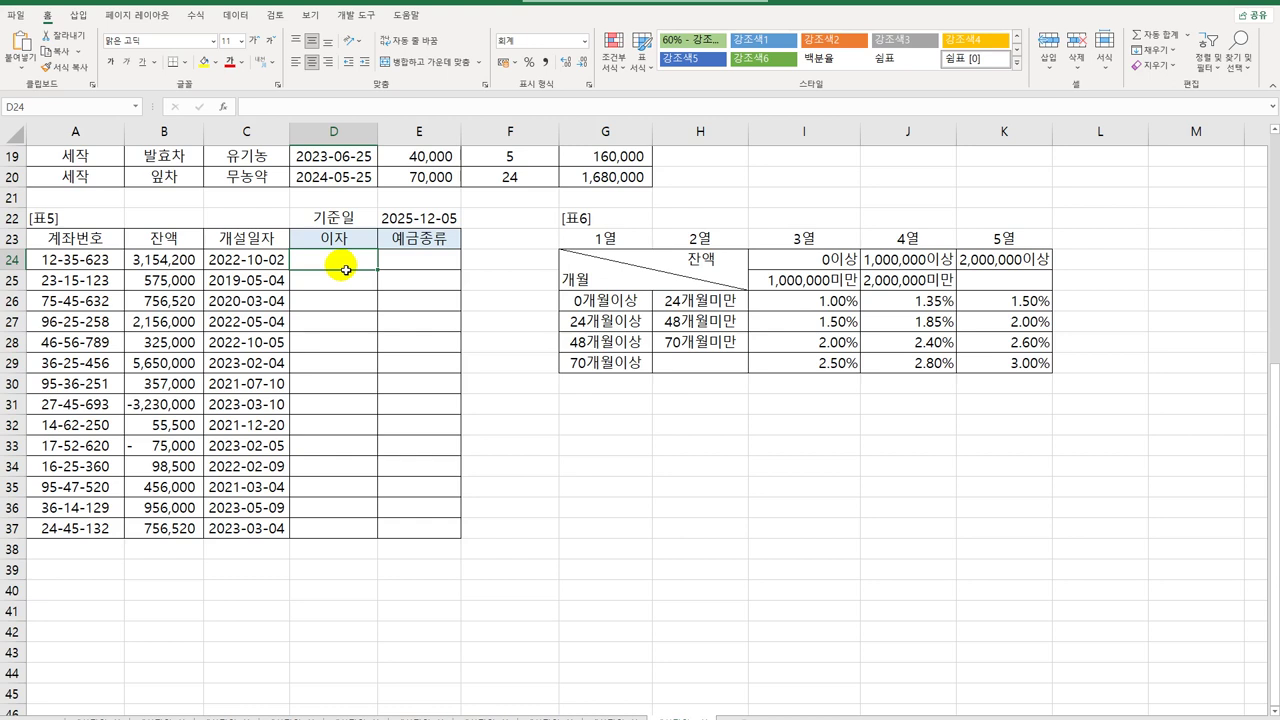
{"action": "left_click", "coordinate": [644, 306]}
{"action": "left_click_drag", "start_coordinate": [644, 306], "coordinate": [1000, 362]}
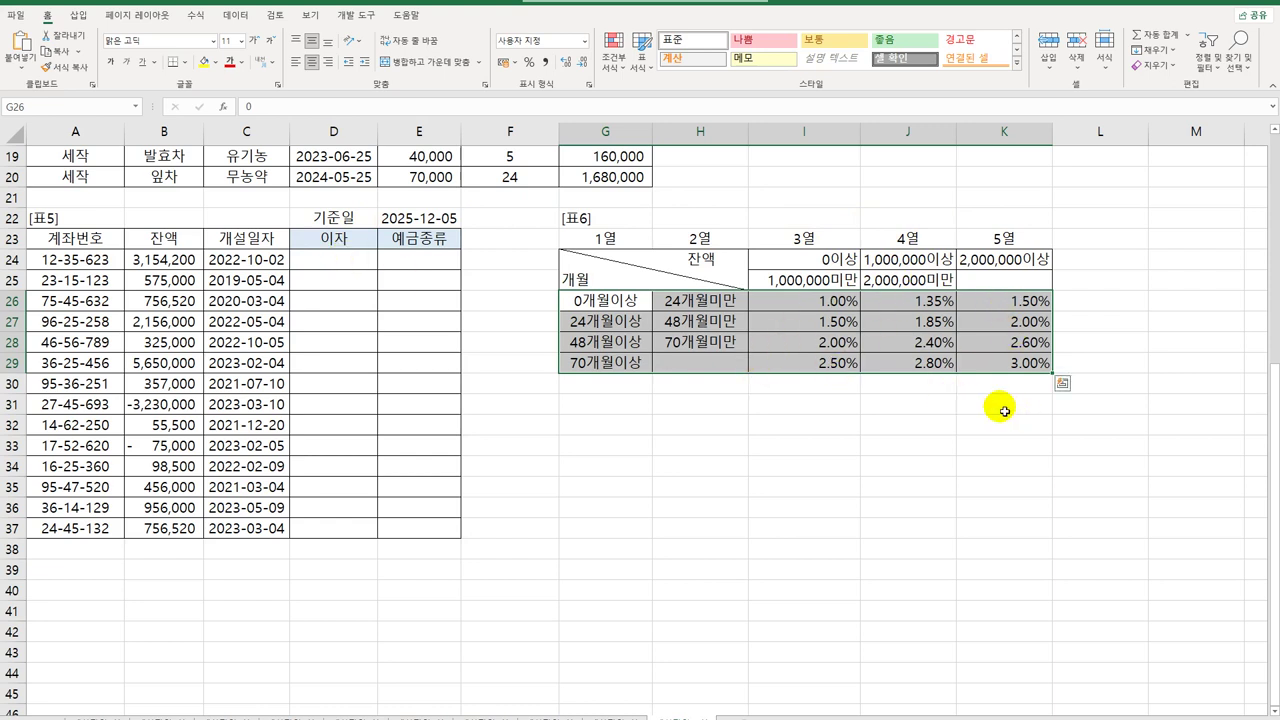
{"action": "left_click", "coordinate": [366, 262]}
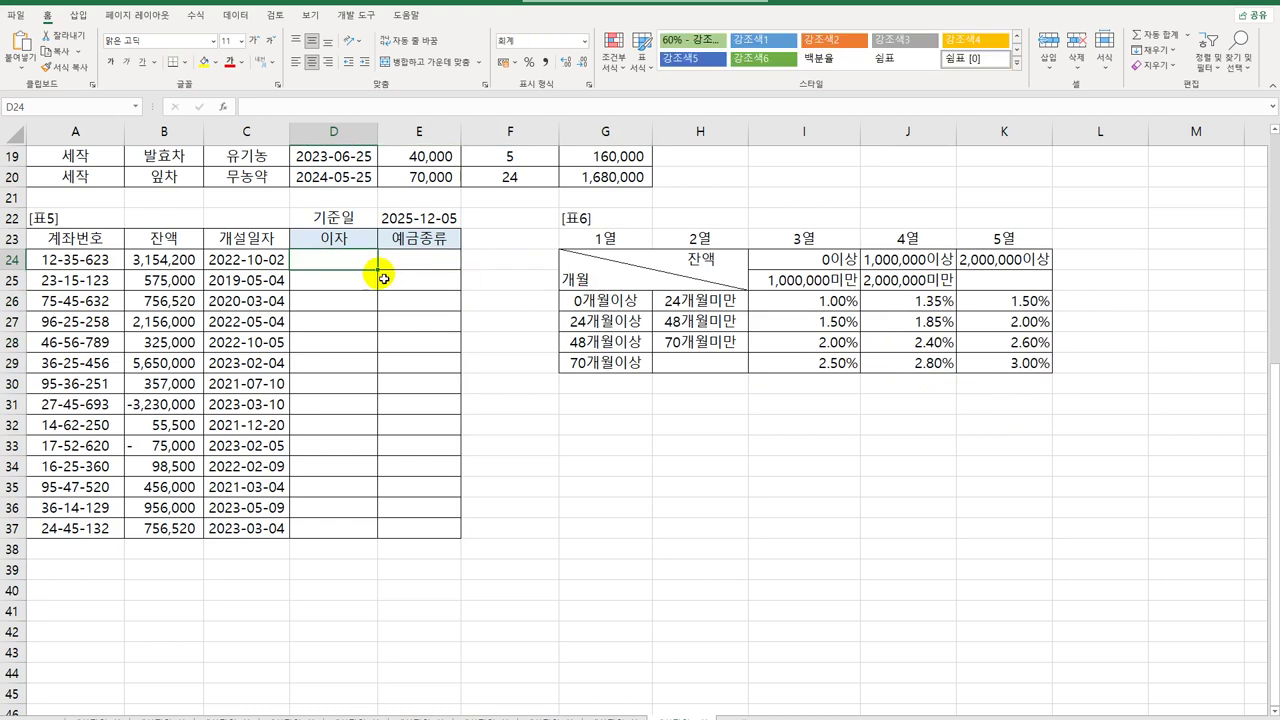
{"action": "left_click", "coordinate": [751, 237]}
{"action": "left_click", "coordinate": [915, 240]}
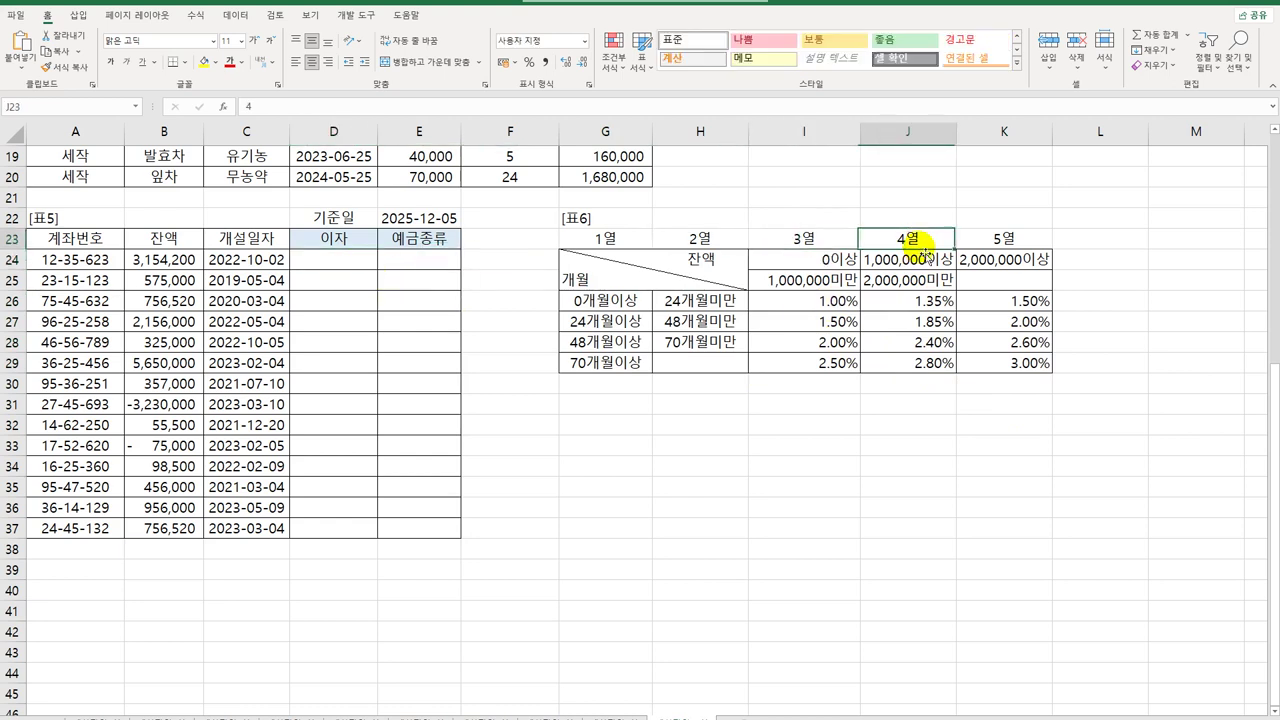
{"action": "left_click", "coordinate": [998, 238]}
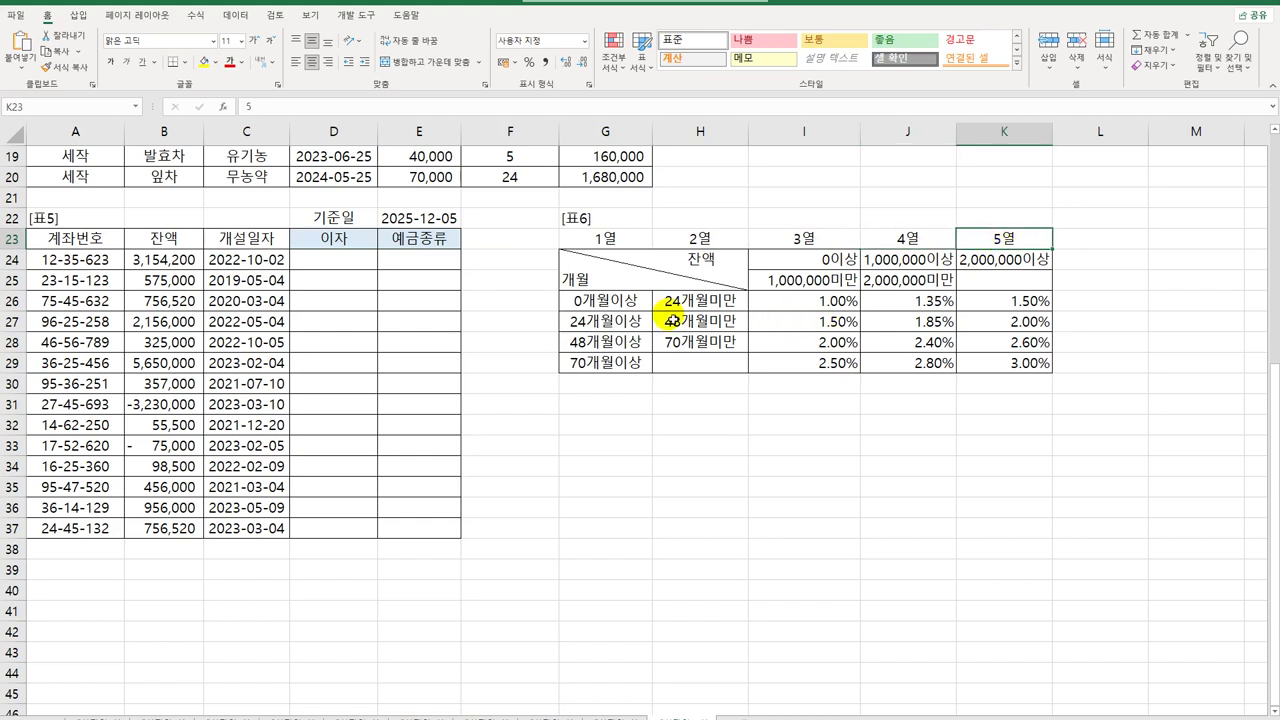
{"action": "left_click_drag", "start_coordinate": [606, 300], "coordinate": [1030, 368]}
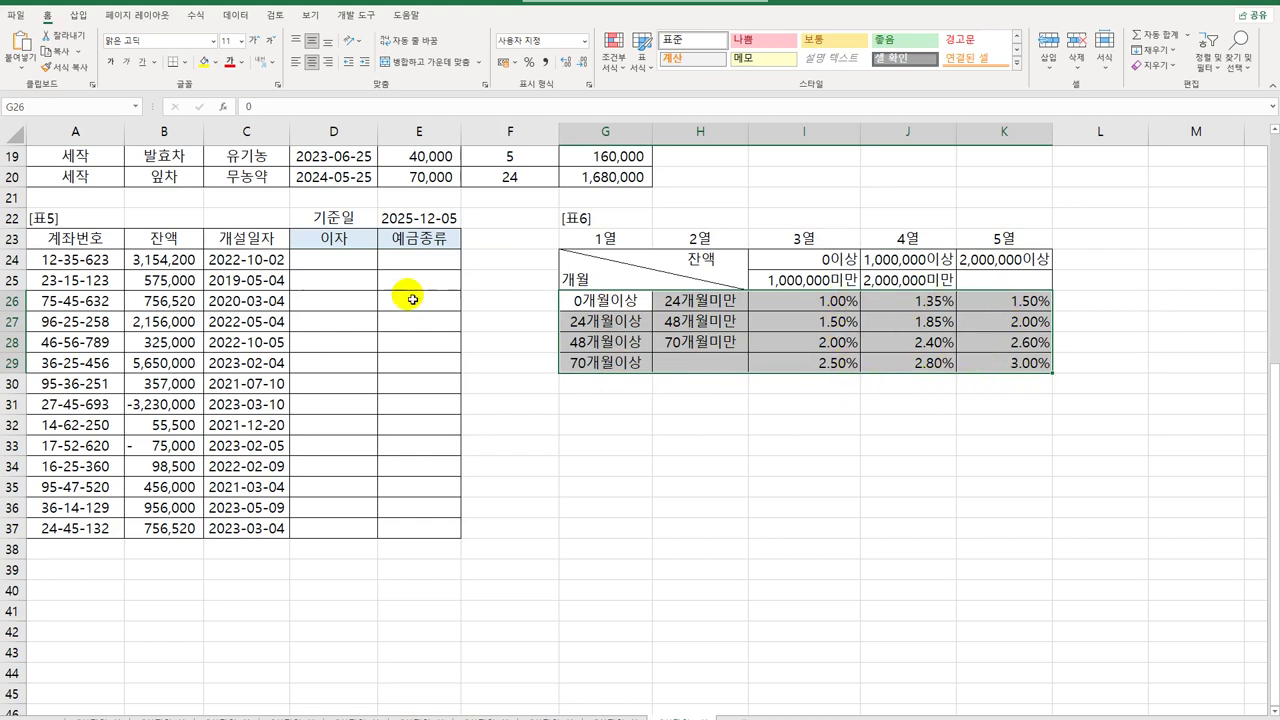
{"action": "left_click", "coordinate": [352, 263]}
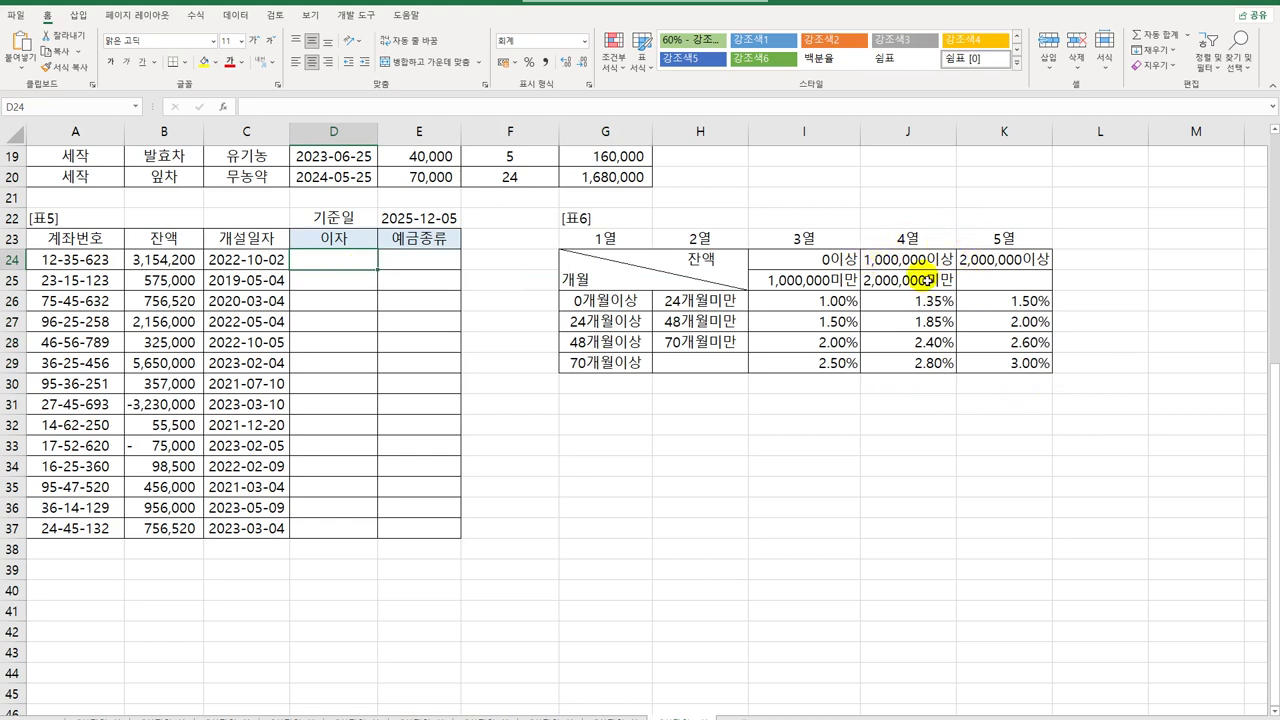
{"action": "left_click", "coordinate": [156, 266]}
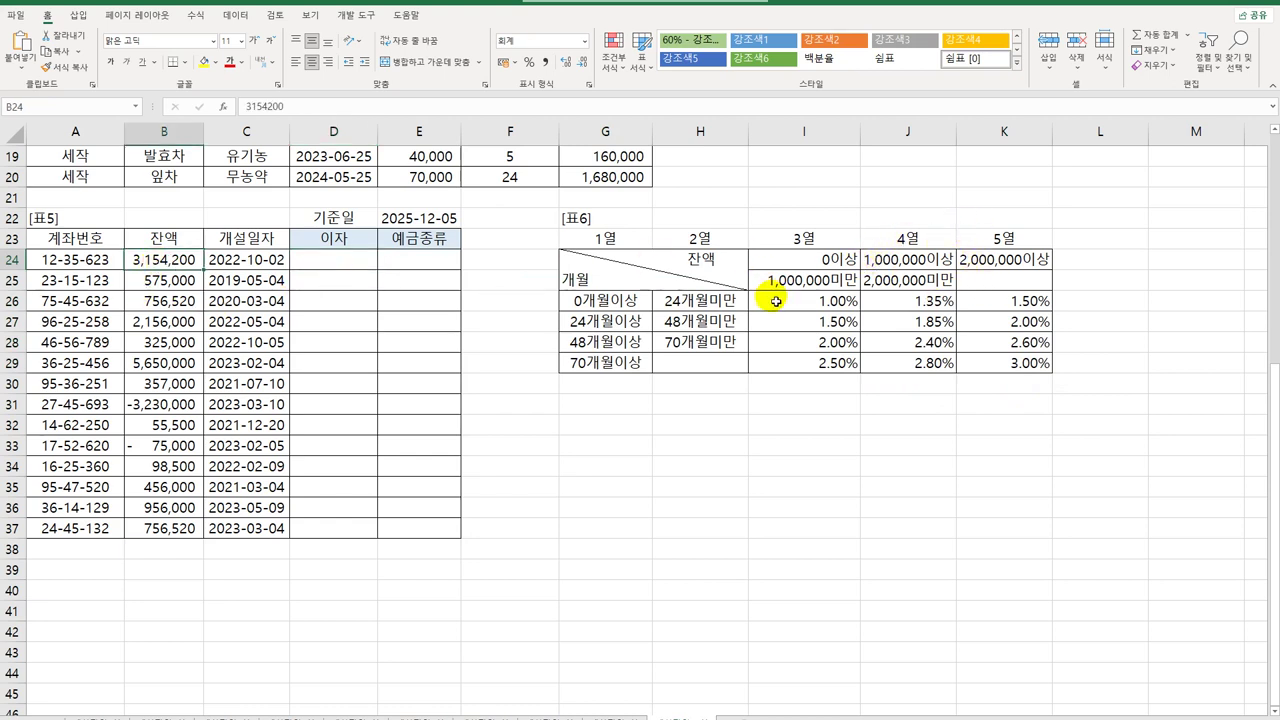
Start a LOOKUP formula in D24 with ABS(B24) as the lookup value.
{"action": "left_click", "coordinate": [336, 264]}
{"action": "type", "text": "="}
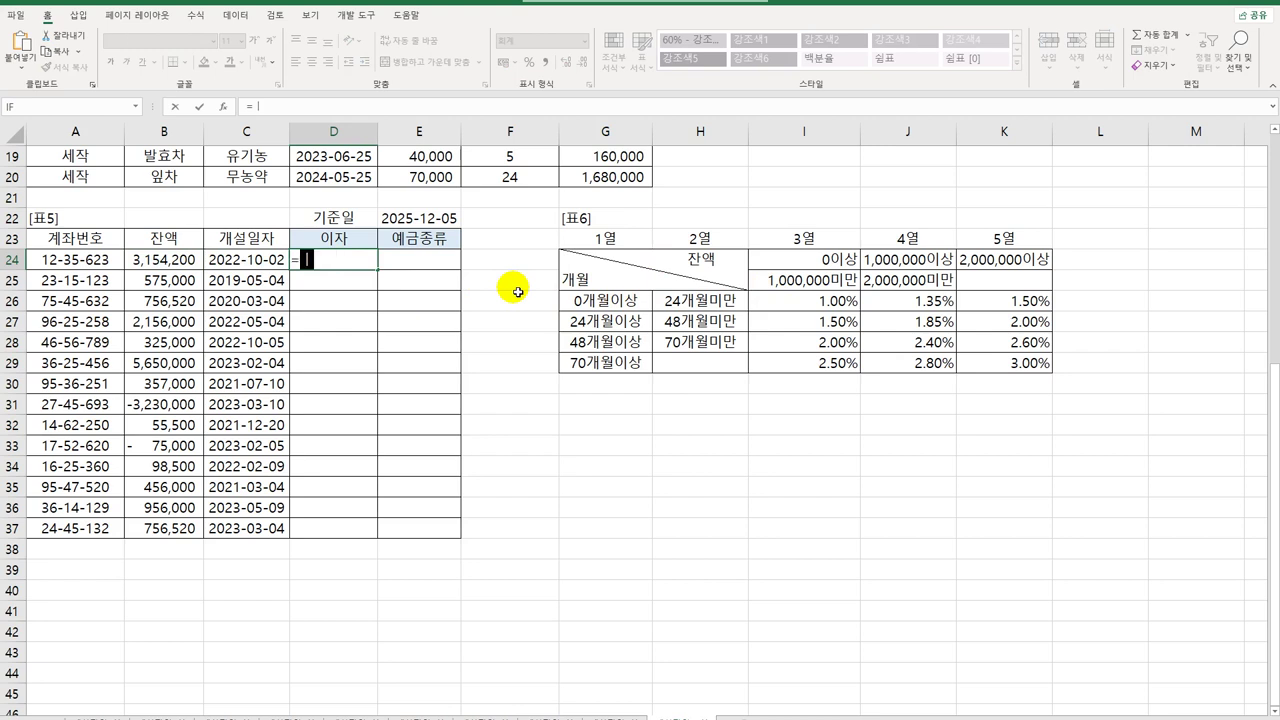
{"action": "type", "text": "loo"}
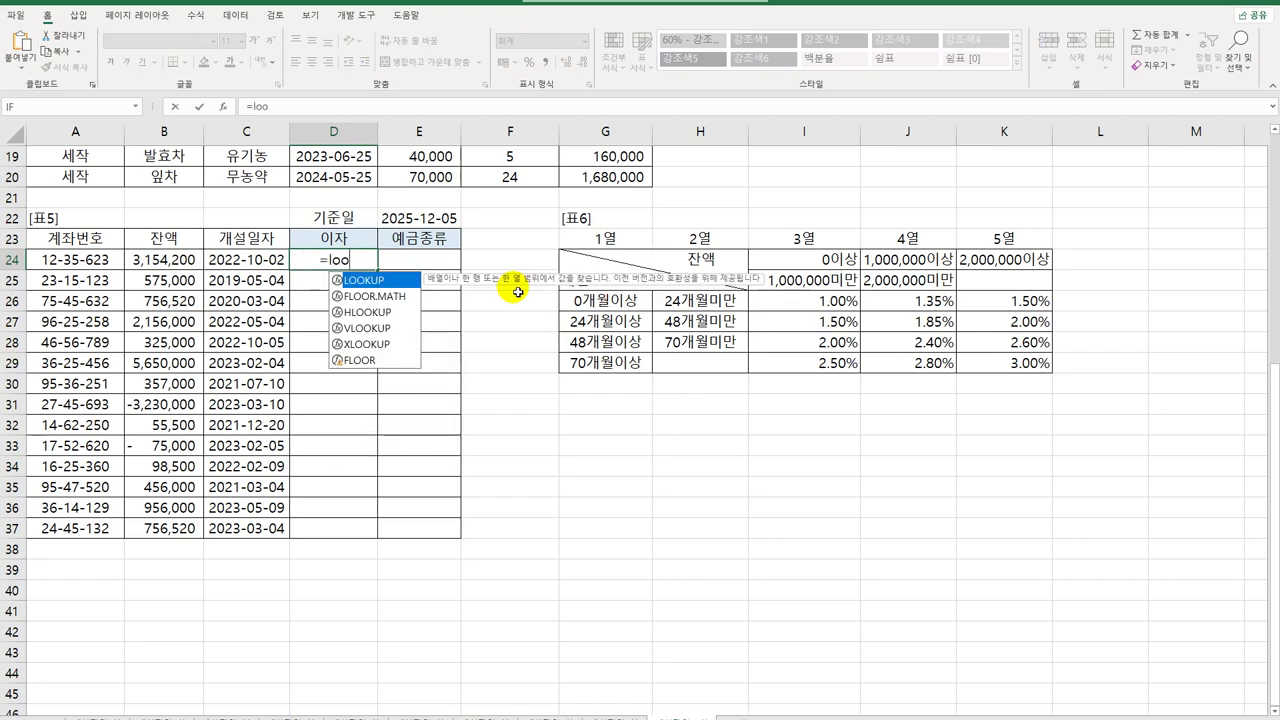
{"action": "key", "text": "Tab"}
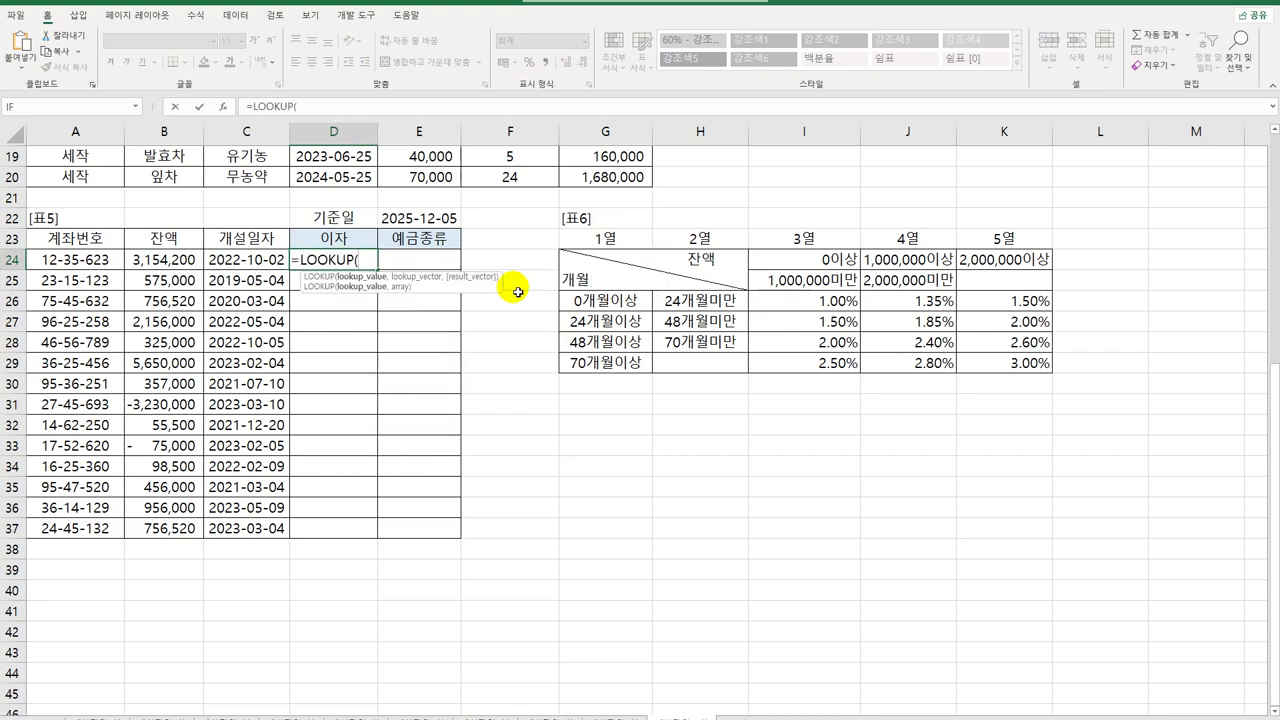
{"action": "type", "text": "abs"}
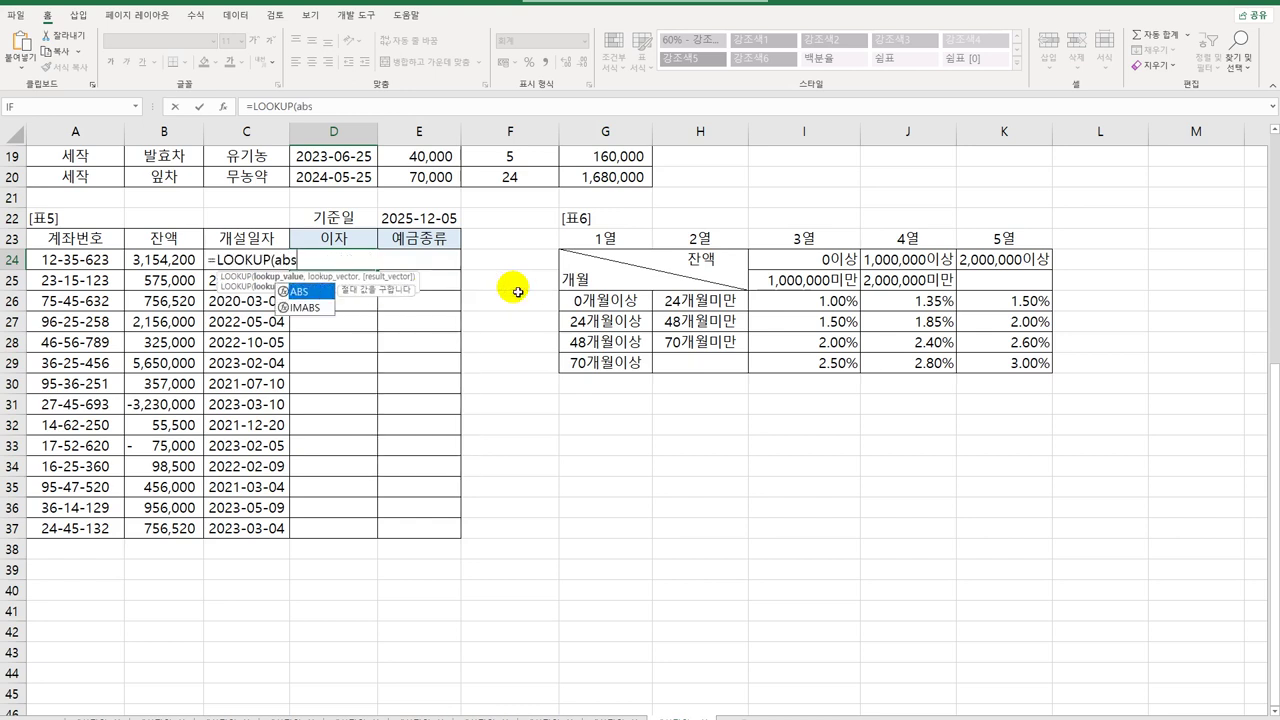
{"action": "key", "text": "Tab"}
{"action": "key", "text": "Left"}
{"action": "key", "text": "Left"}
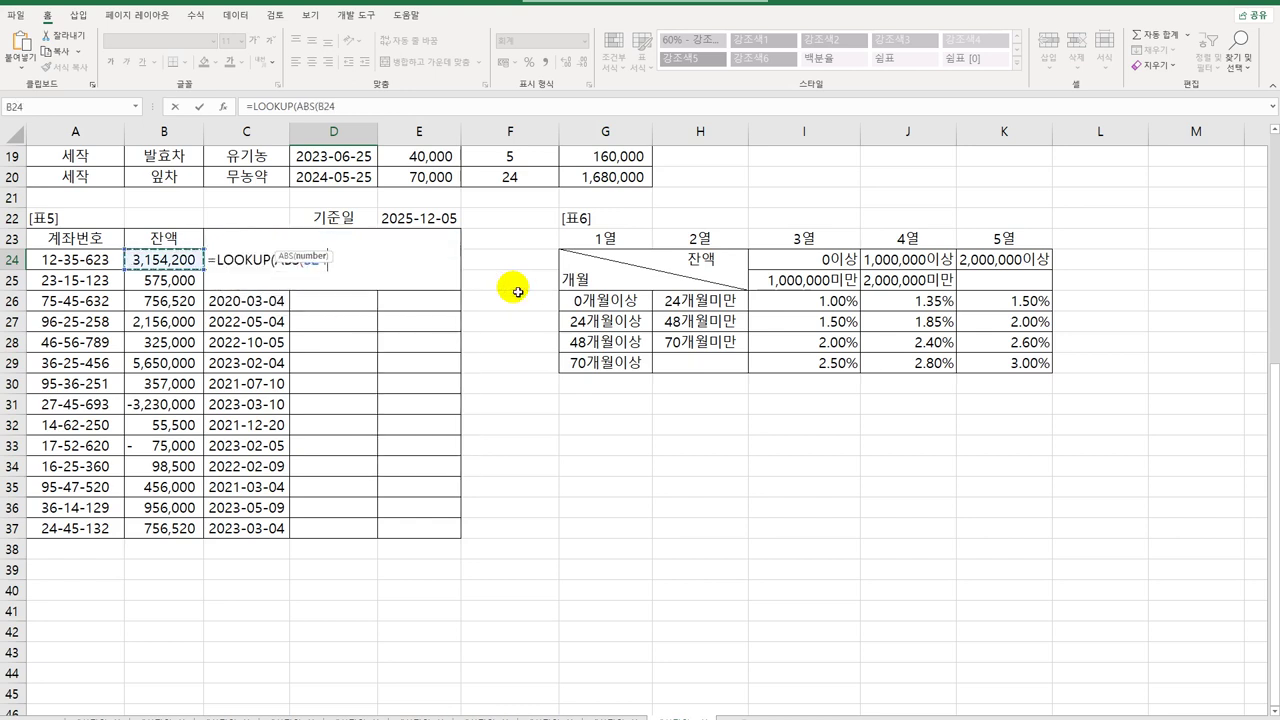
{"action": "type", "text": "),"}
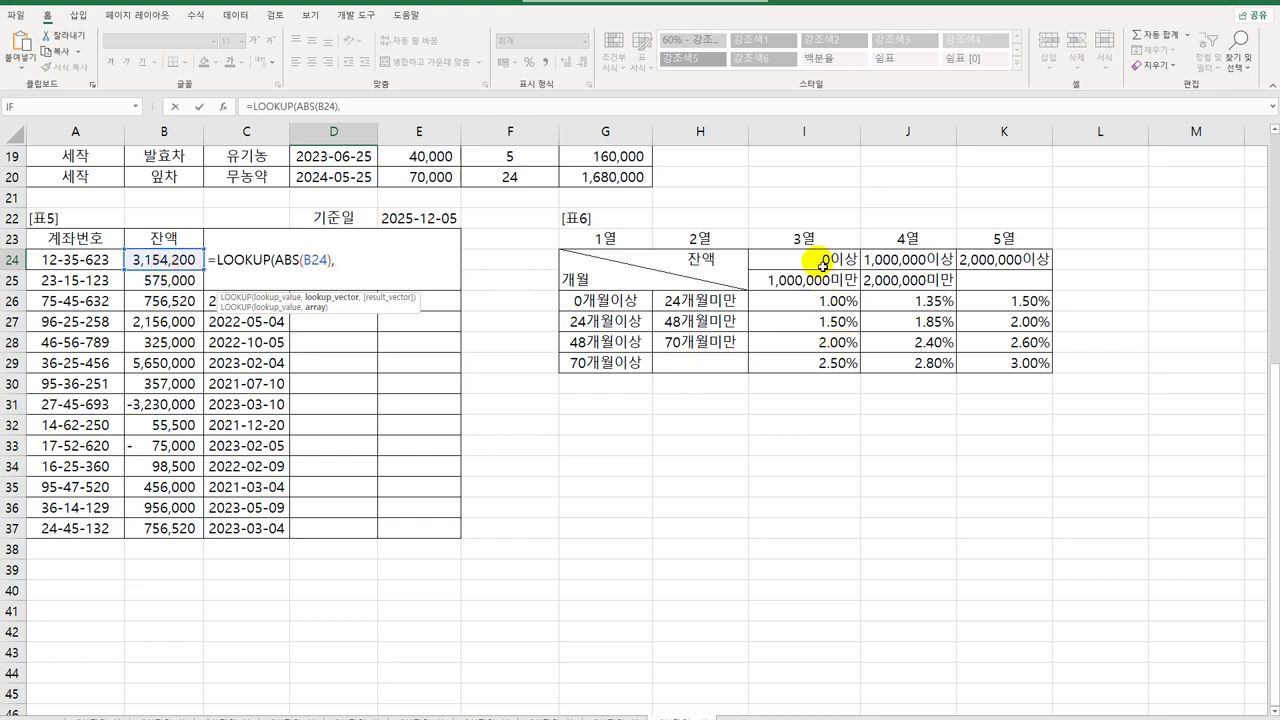
Set the LOOKUP lookup vector to the absolute range $I$24:$K$24 and the result vector to $I$23:$K$23.
{"action": "left_click_drag", "start_coordinate": [826, 262], "coordinate": [996, 270]}
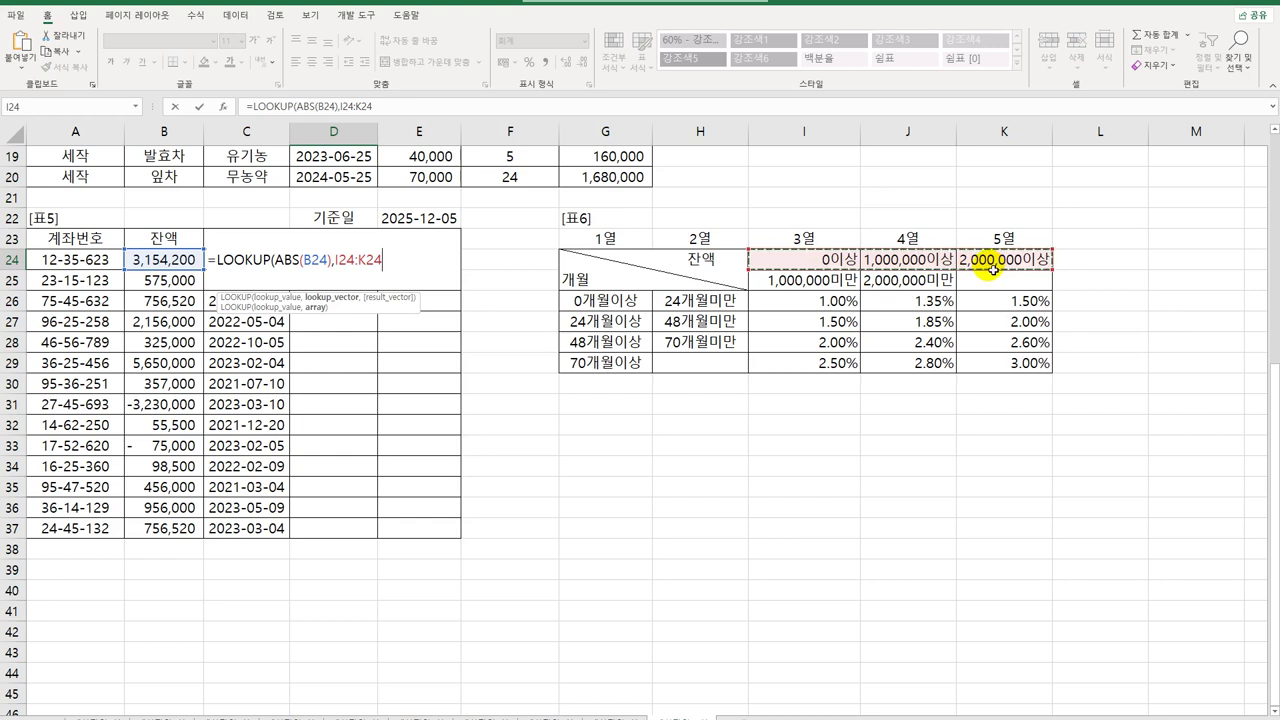
{"action": "key", "text": "F4"}
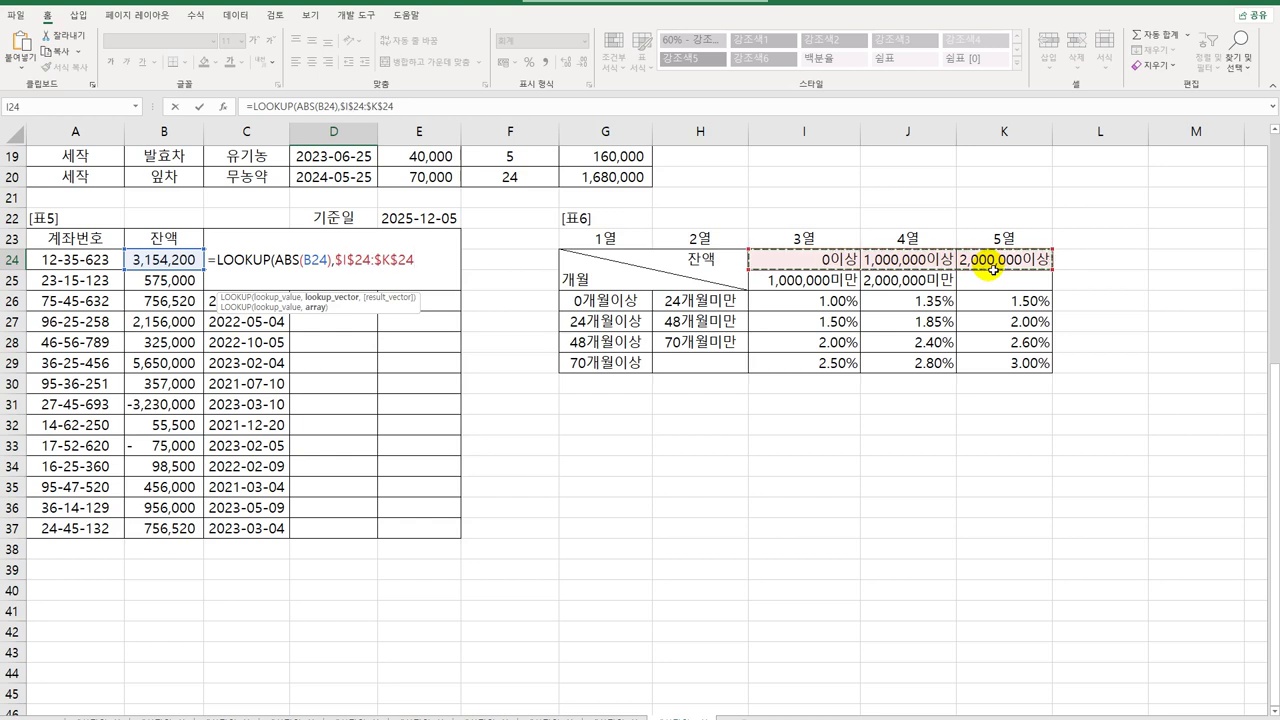
{"action": "type", "text": ","}
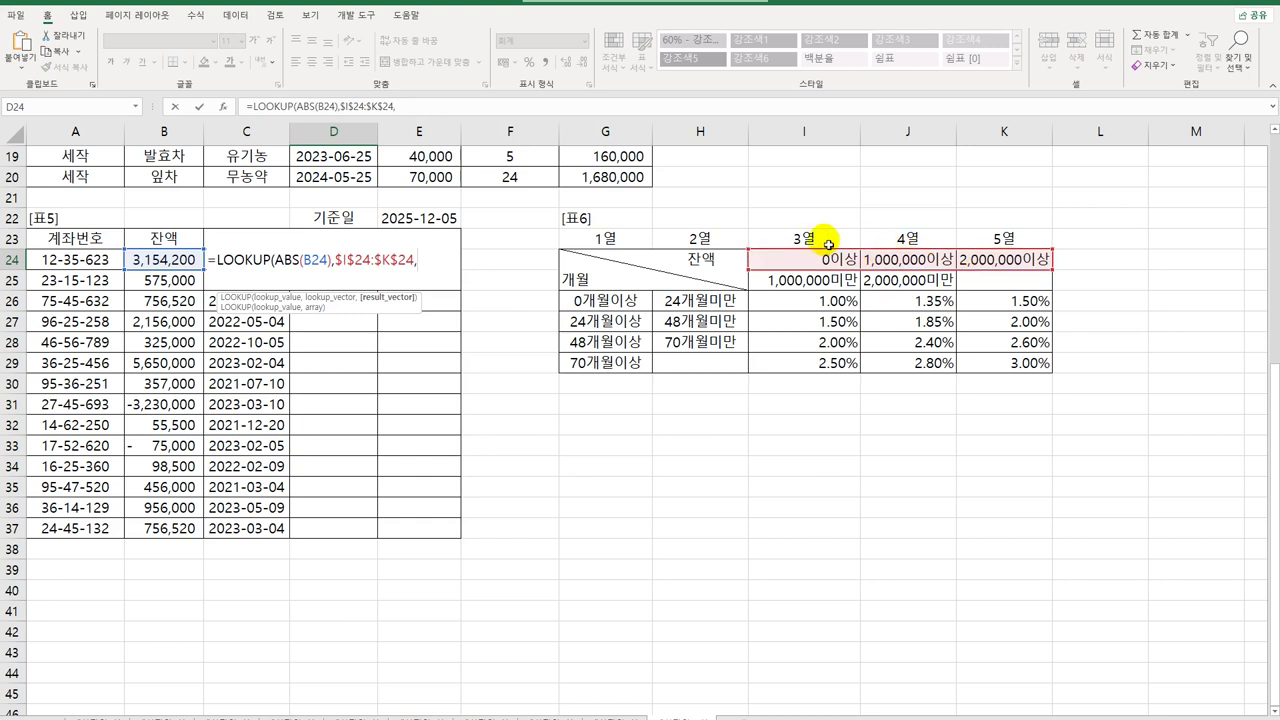
{"action": "left_click_drag", "start_coordinate": [827, 243], "coordinate": [990, 245]}
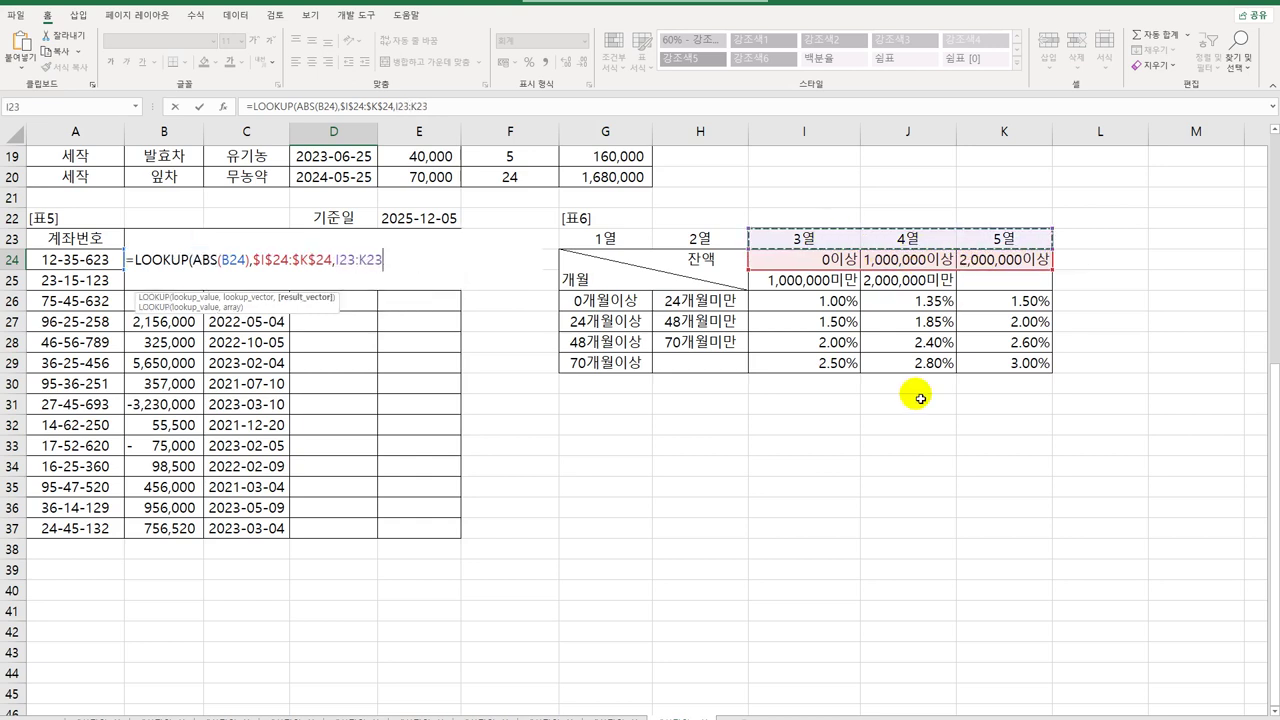
{"action": "key", "text": "F4"}
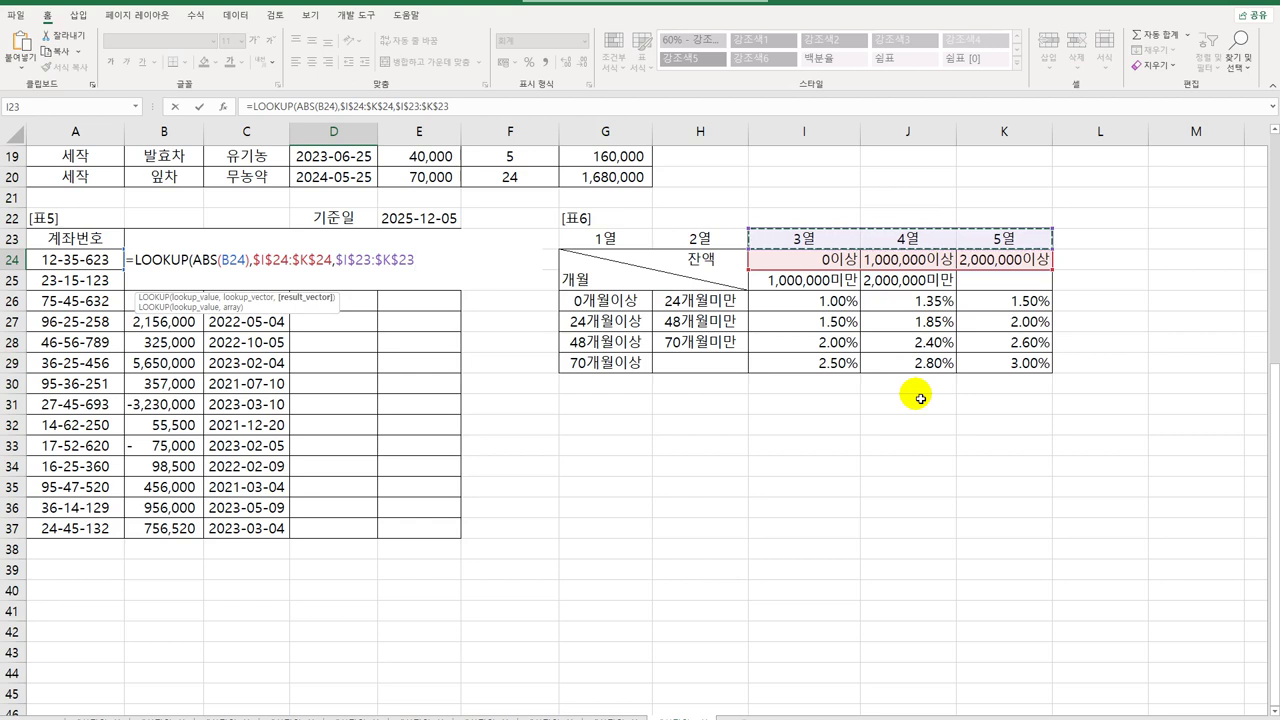
Close and commit the LOOKUP formula in D24 with copies down to D37, and select the 표6 range G26:K29.
{"action": "type", "text": ")"}
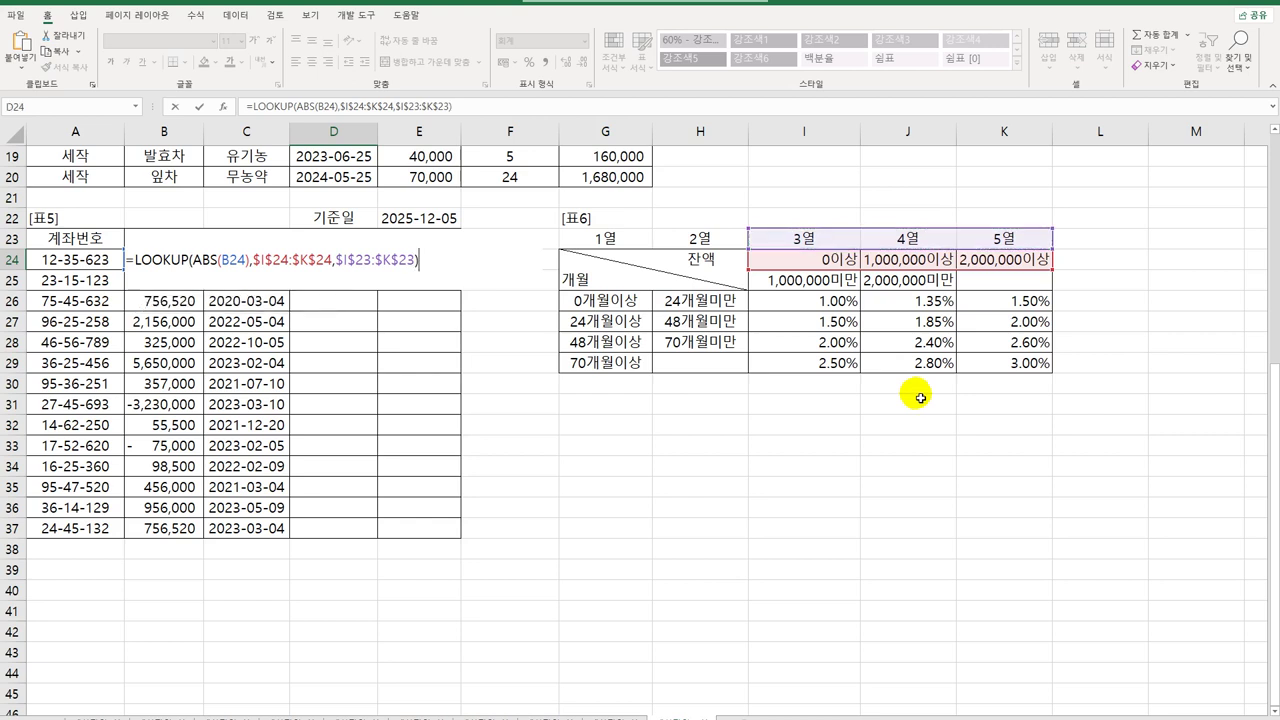
{"action": "key", "text": "ctrl+Return"}
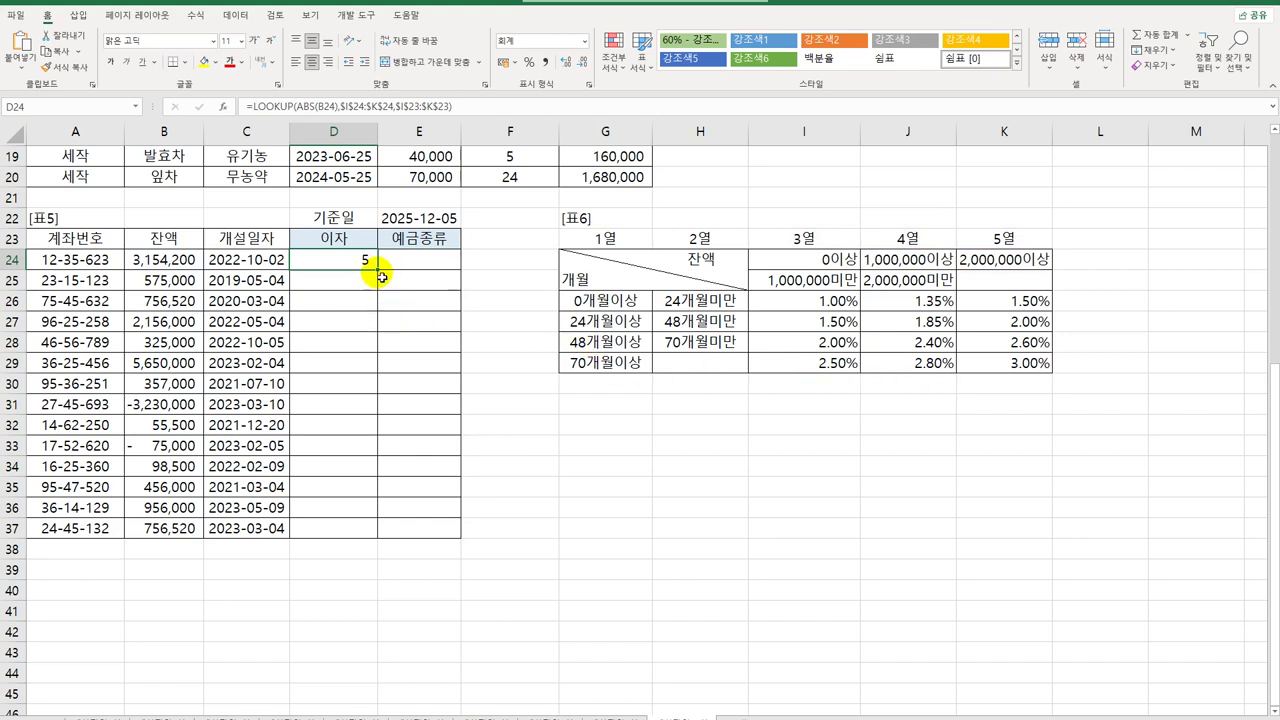
{"action": "left_click_drag", "start_coordinate": [378, 269], "coordinate": [354, 536]}
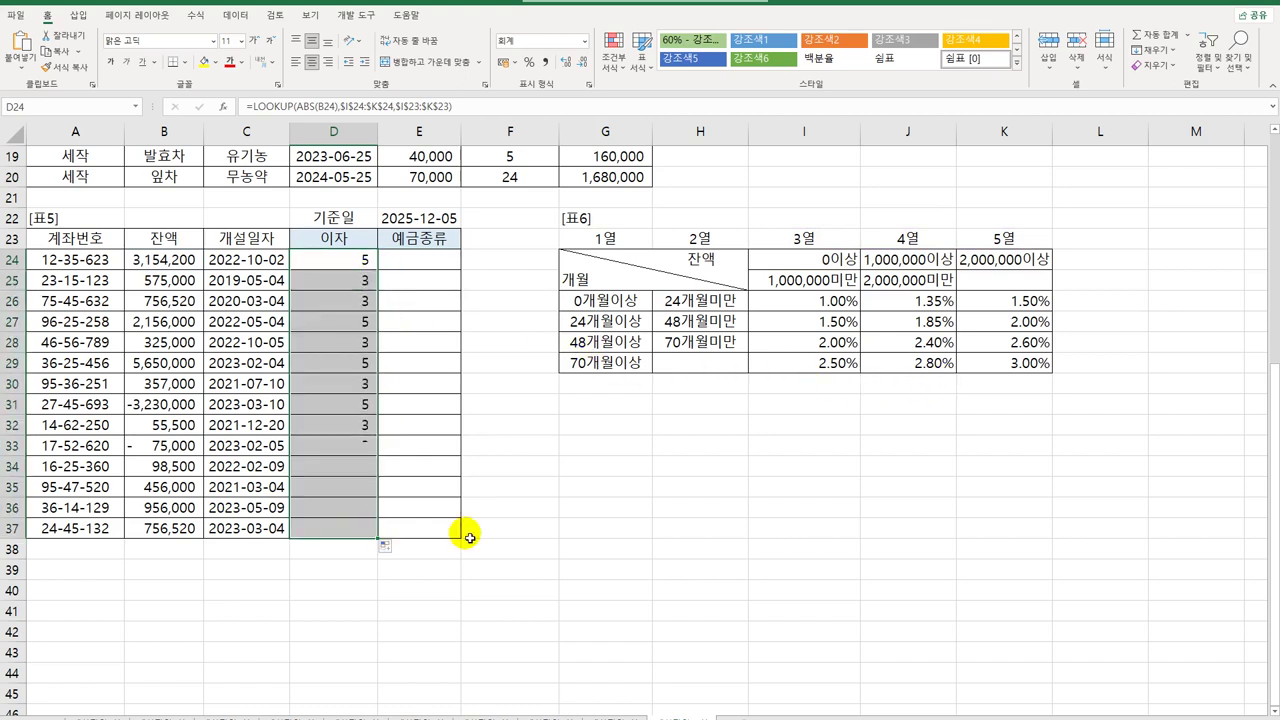
{"action": "left_click_drag", "start_coordinate": [633, 304], "coordinate": [1000, 364]}
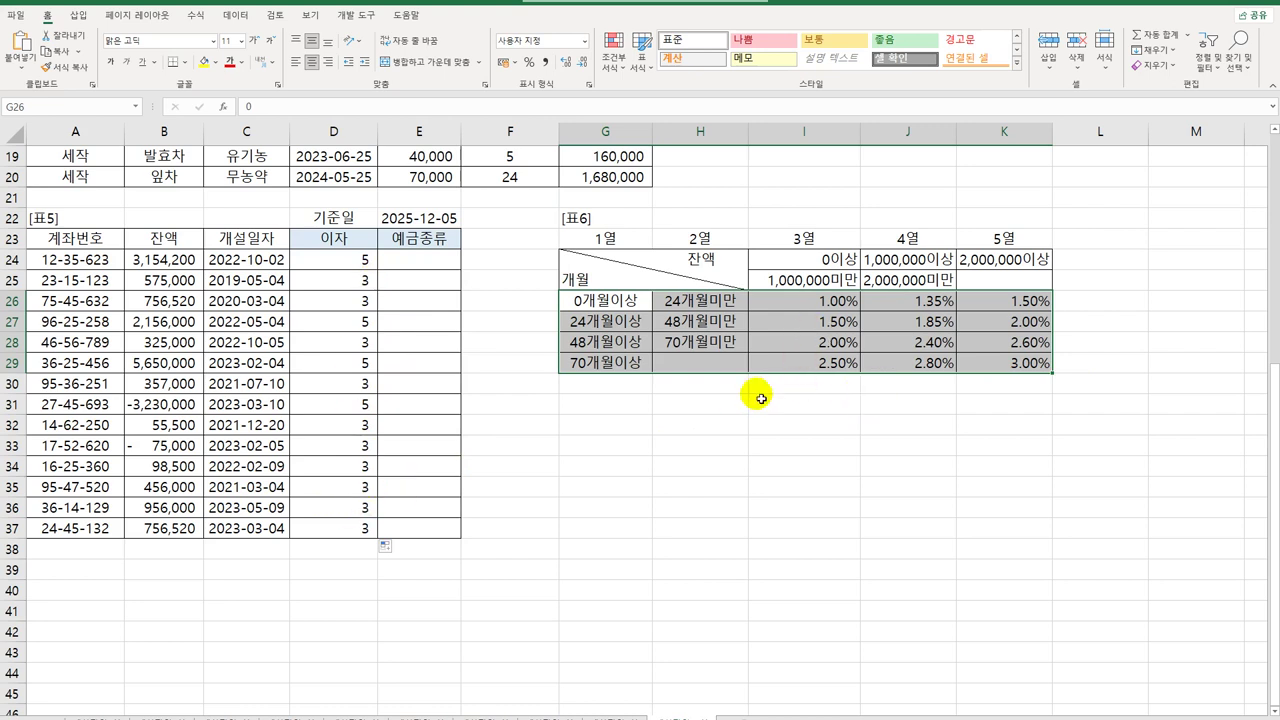
Reopen the formula in D24 and insert VLOOKUP( in front of the existing LOOKUP function.
{"action": "left_click", "coordinate": [328, 262]}
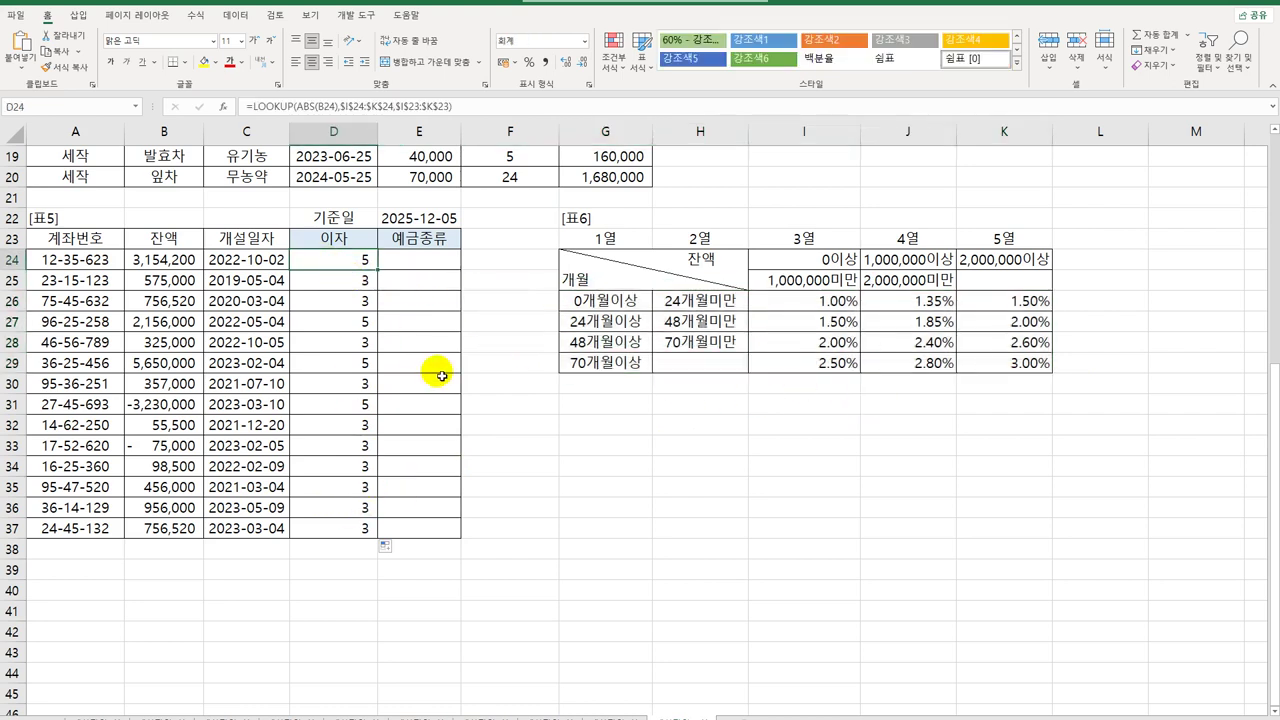
{"action": "double_click", "coordinate": [337, 266]}
{"action": "left_click", "coordinate": [130, 261]}
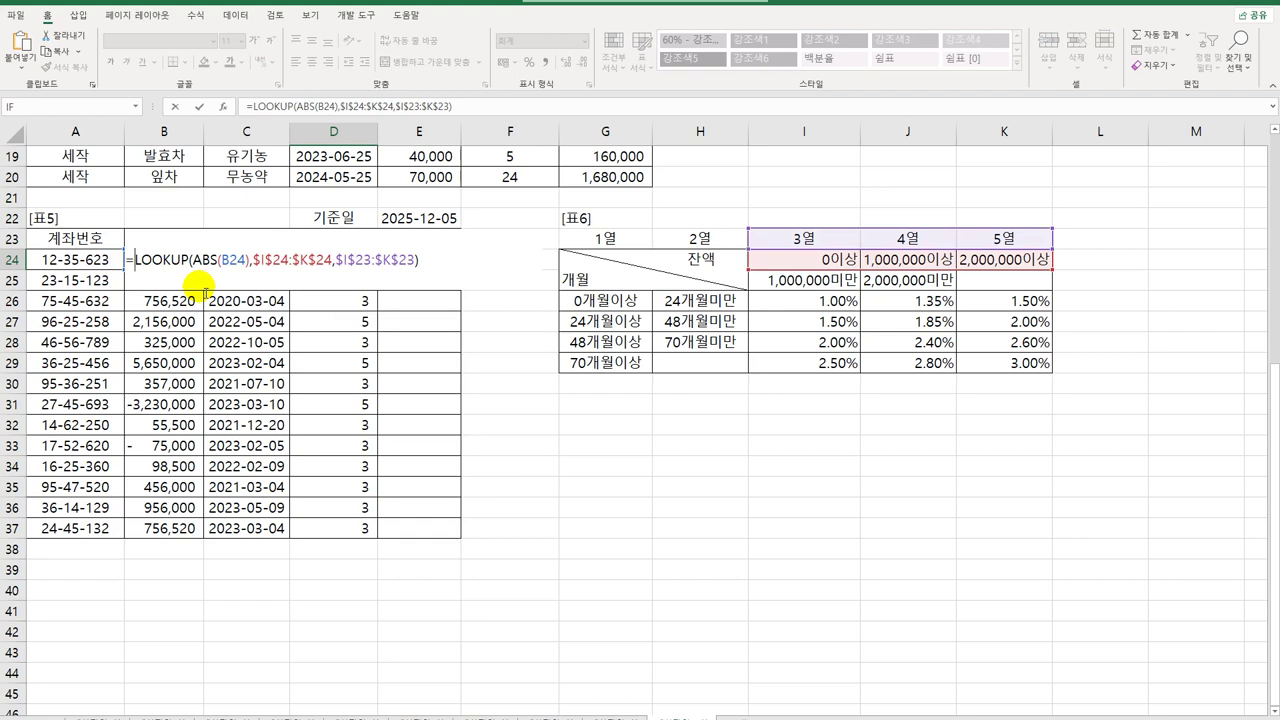
{"action": "type", "text": "VL"}
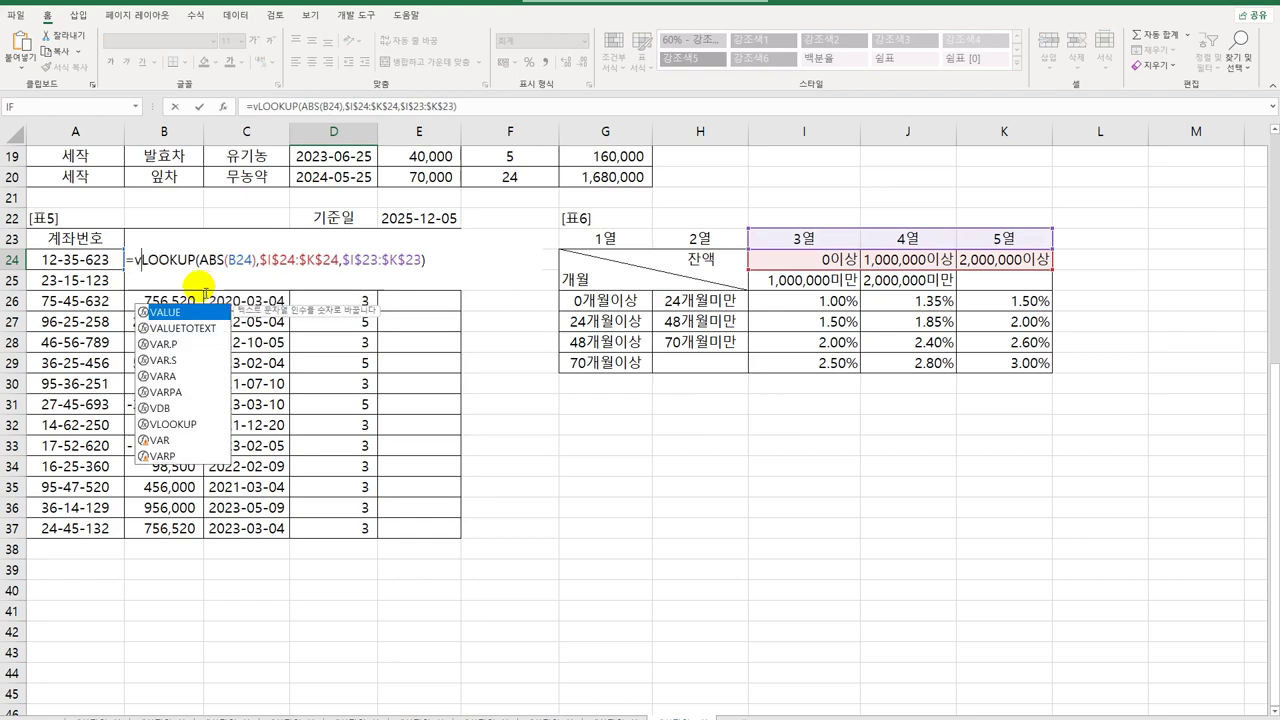
{"action": "key", "text": "Tab"}
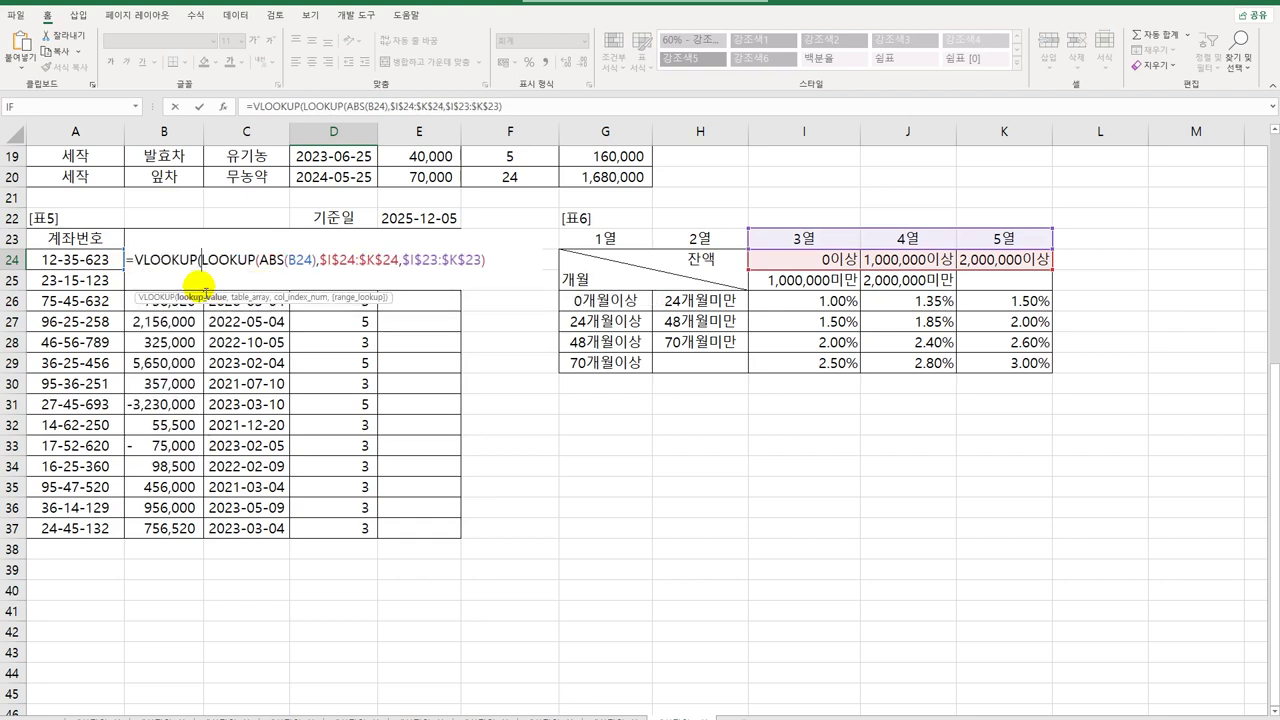
Enter DAYS($E$22,C24)/30 as the VLOOKUP lookup value in D24, ahead of the nested LOOKUP.
{"action": "type", "text": "days("}
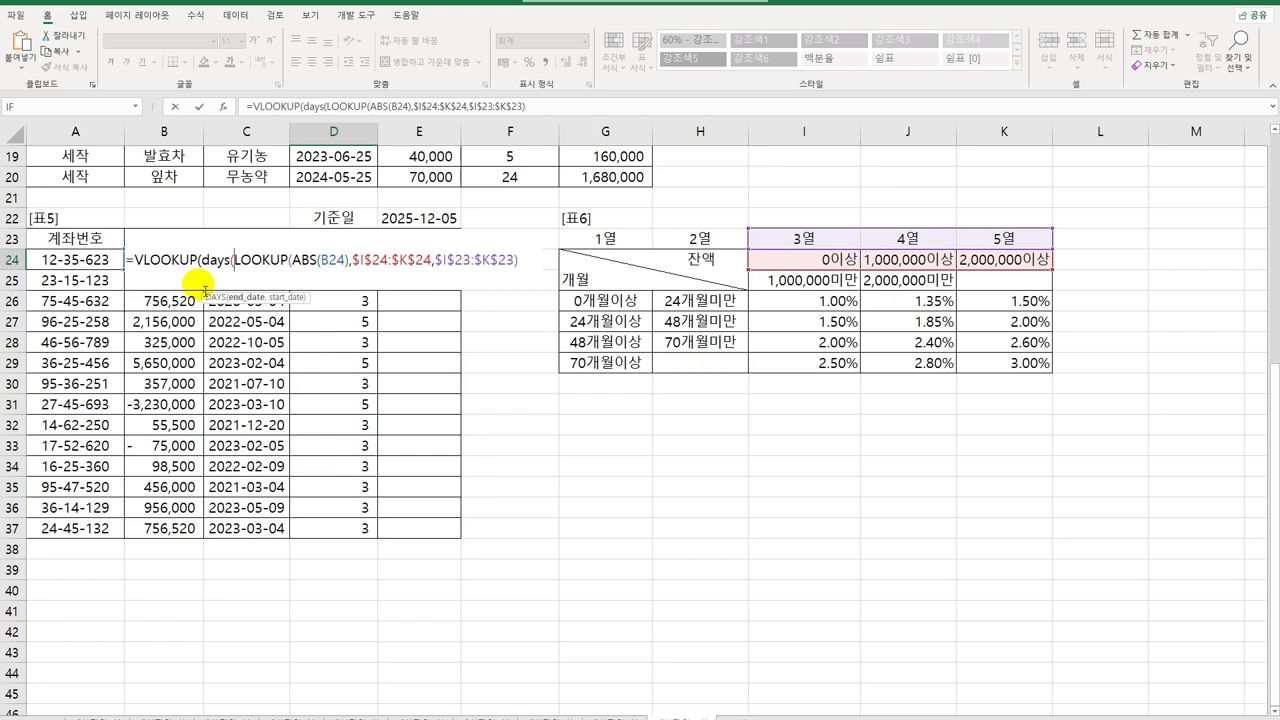
{"action": "left_click", "coordinate": [416, 220]}
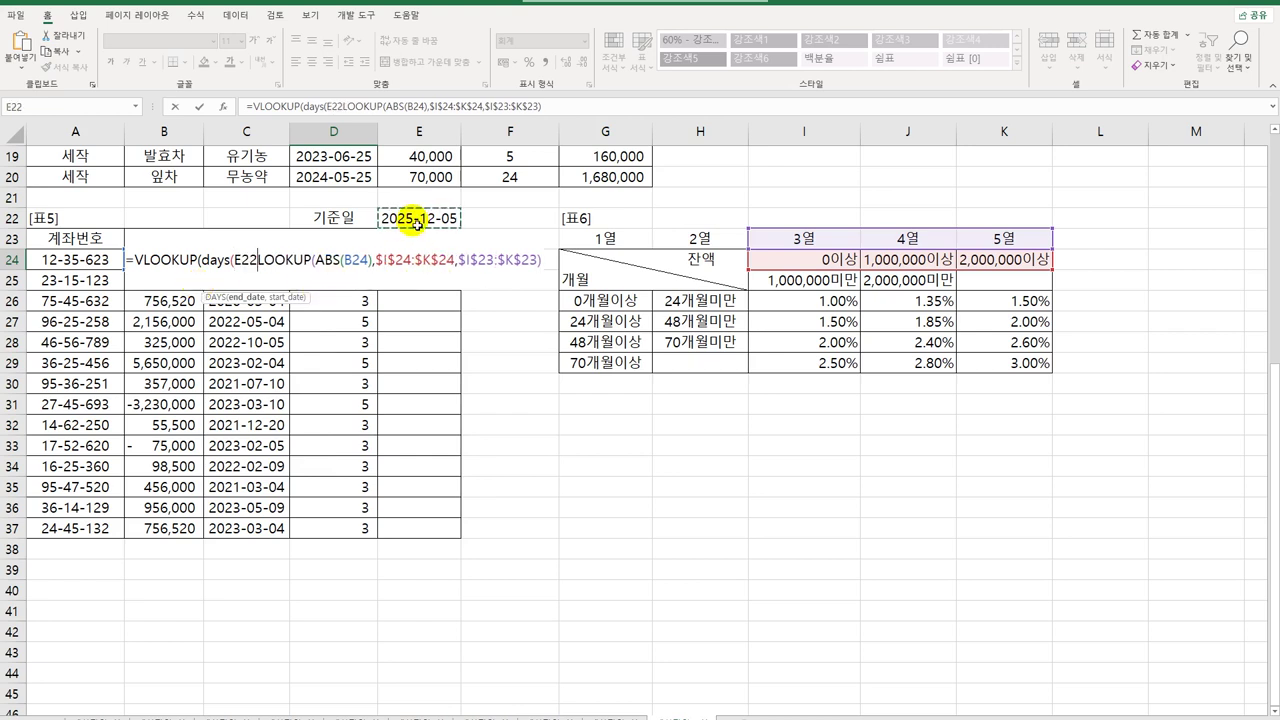
{"action": "key", "text": "F4"}
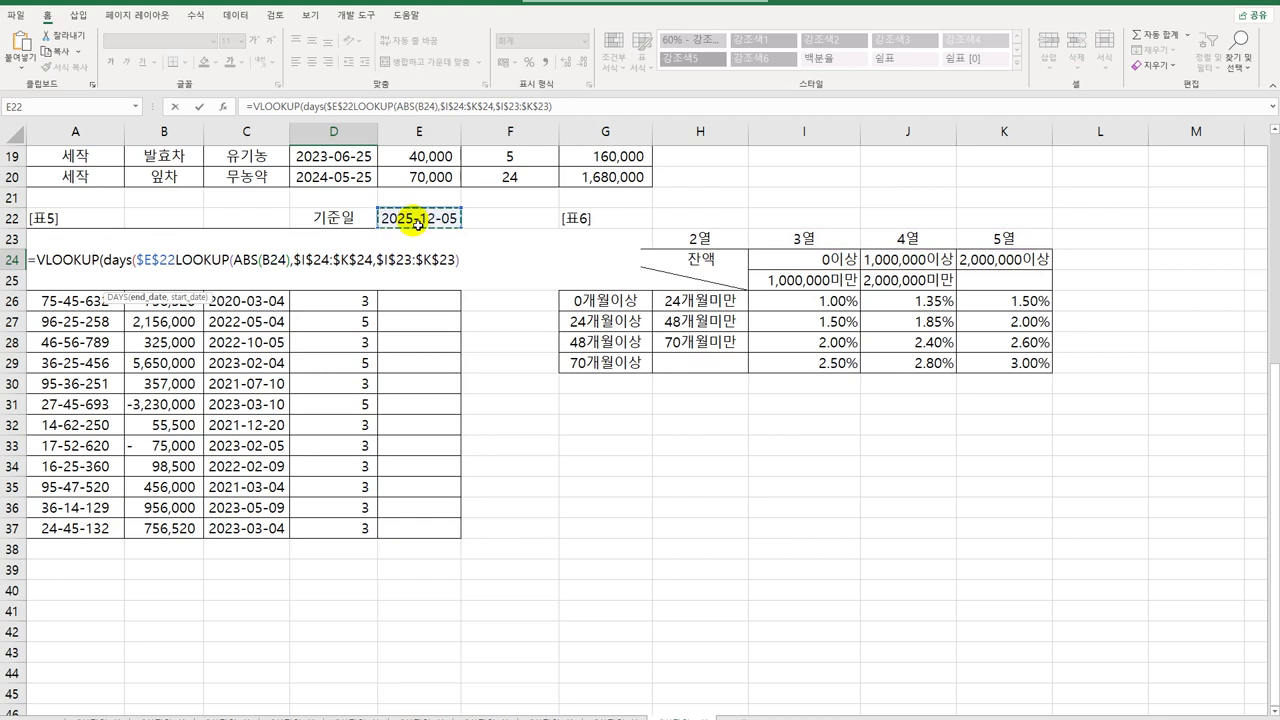
{"action": "type", "text": ","}
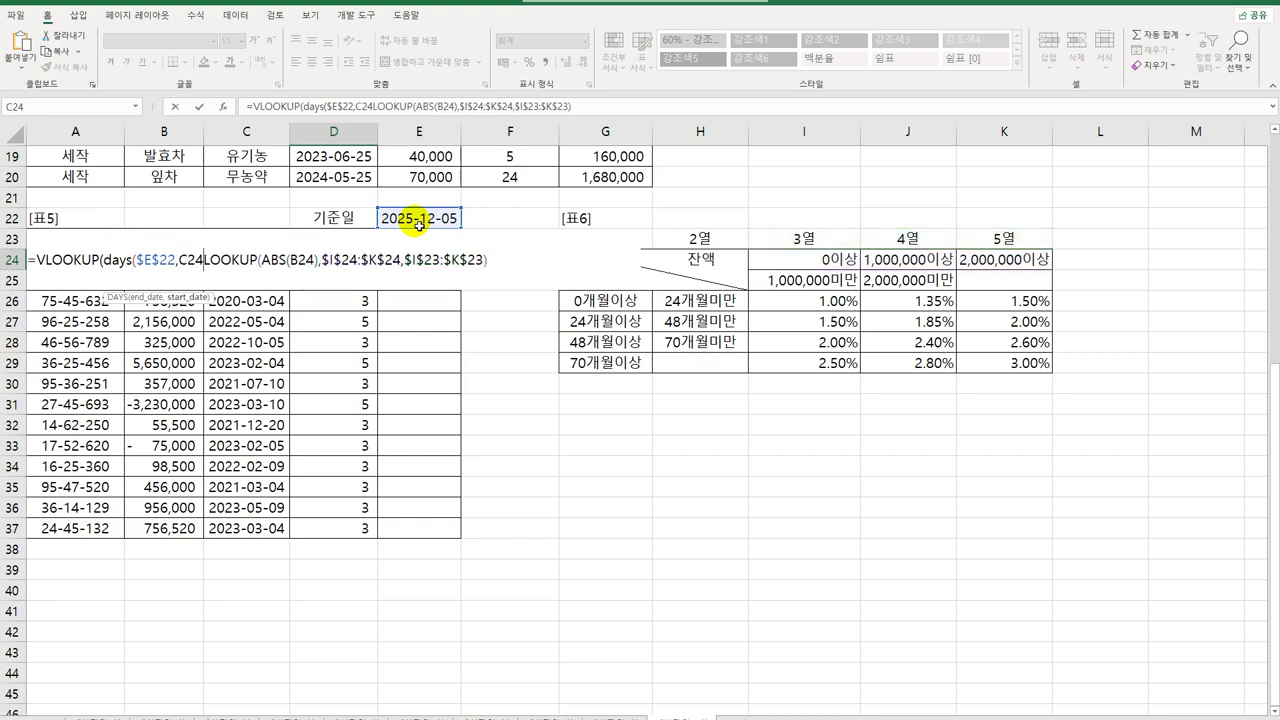
{"action": "type", "text": ")/"}
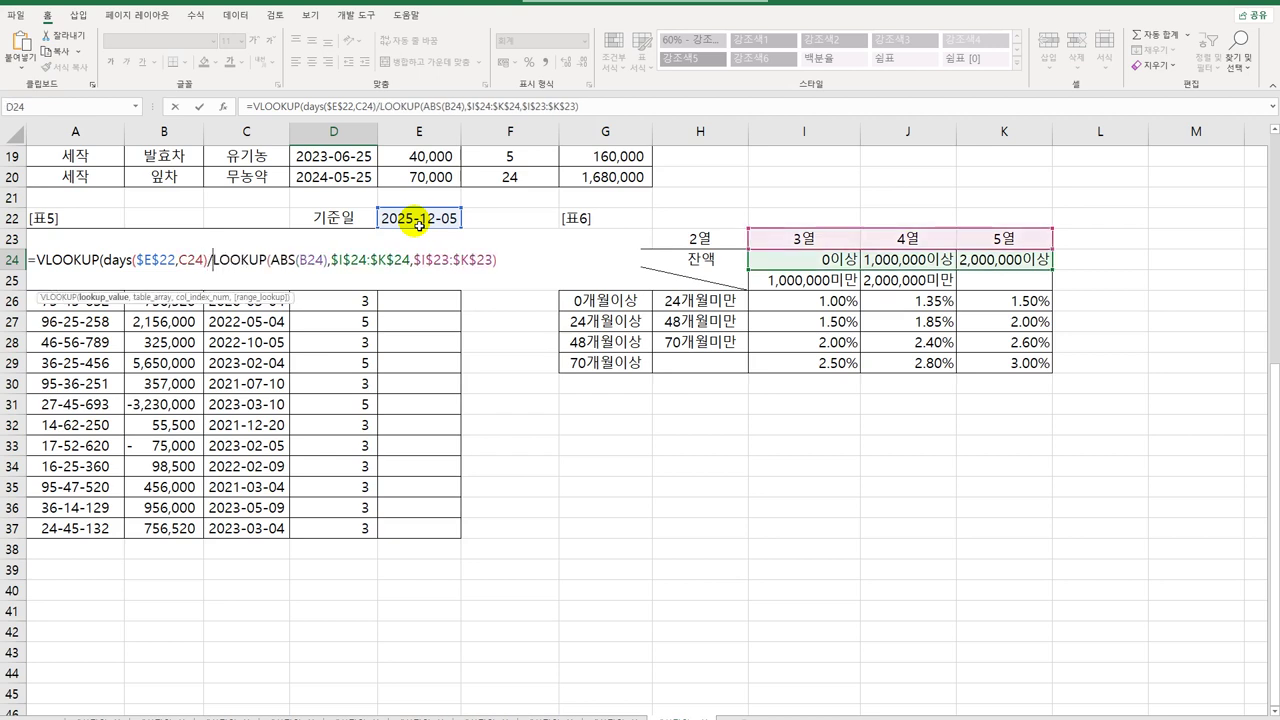
{"action": "type", "text": "30,"}
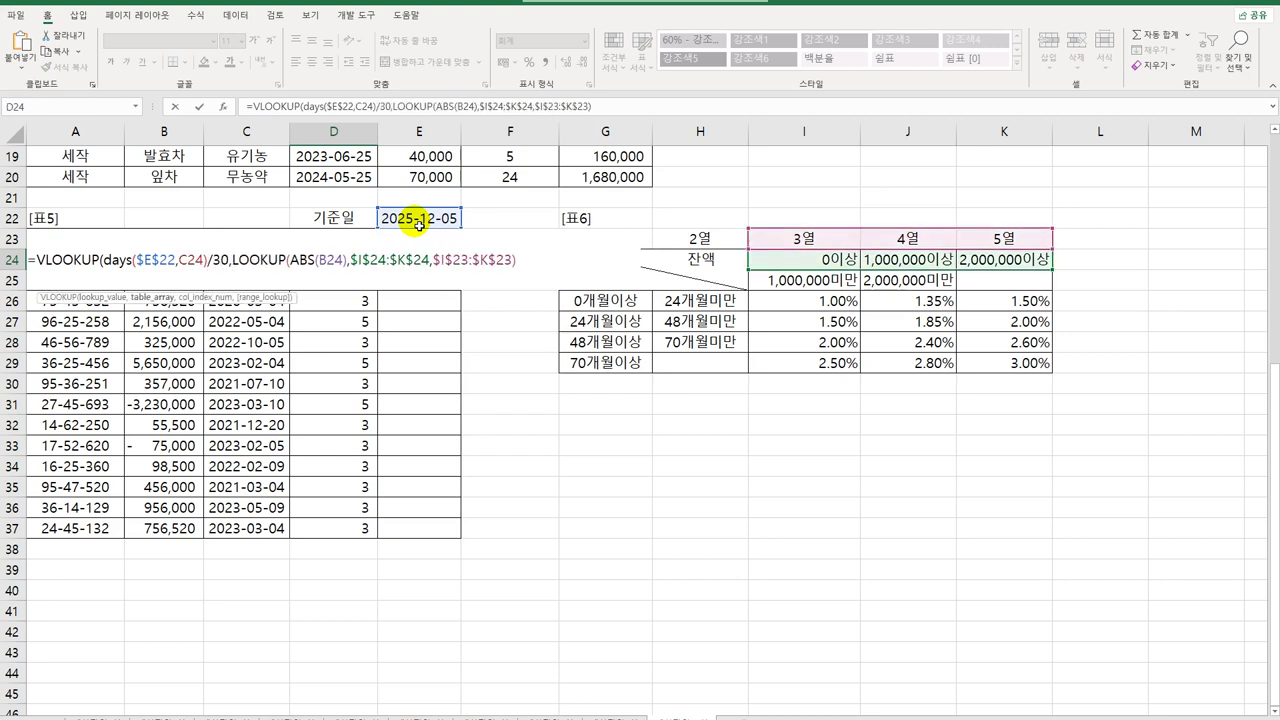
Set the VLOOKUP table to $G$26:$K$29 with the LOOKUP as column index, then commit the formula and copy it down to D36.
{"action": "left_click_drag", "start_coordinate": [602, 306], "coordinate": [982, 372]}
{"action": "key", "text": "F4"}
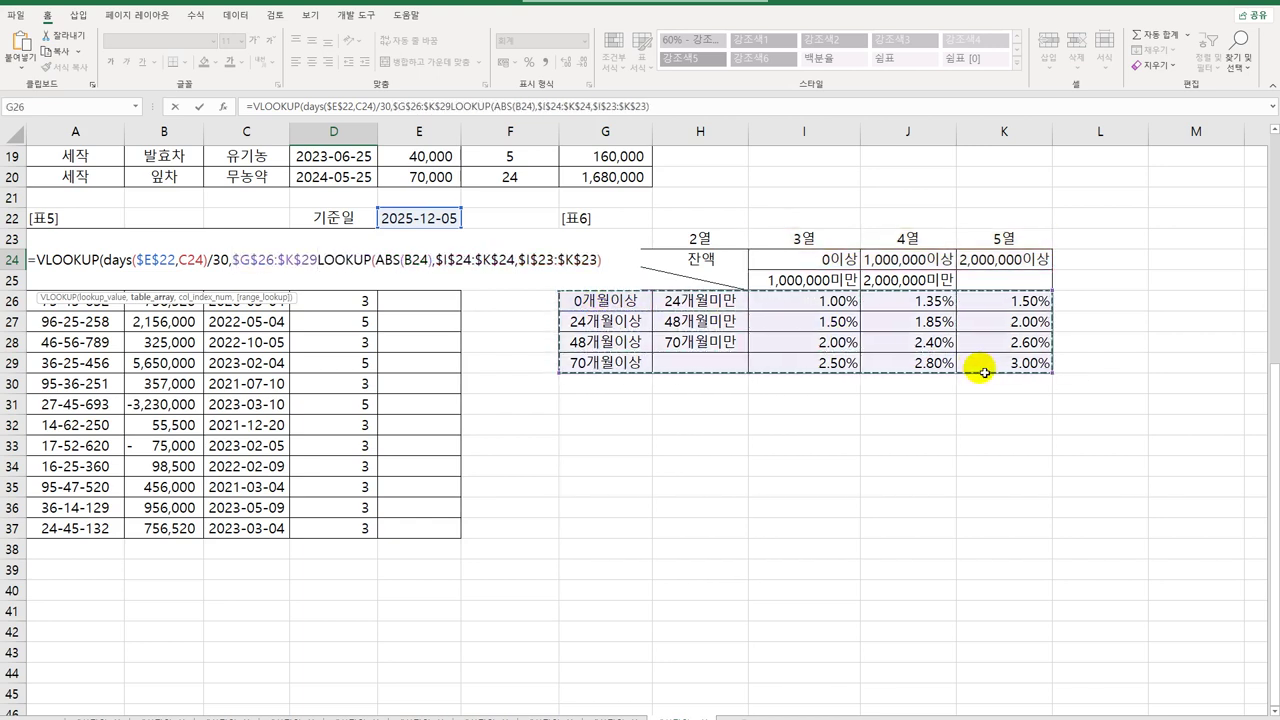
{"action": "type", "text": ","}
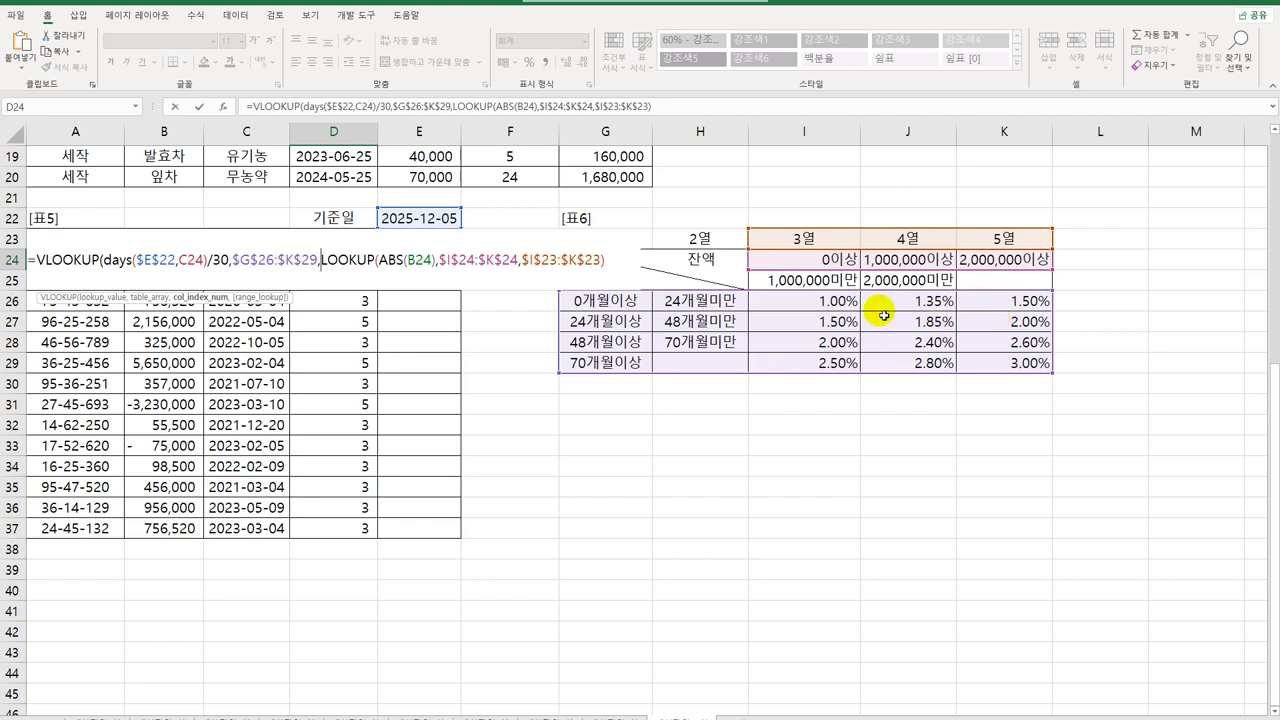
{"action": "left_click", "coordinate": [618, 269]}
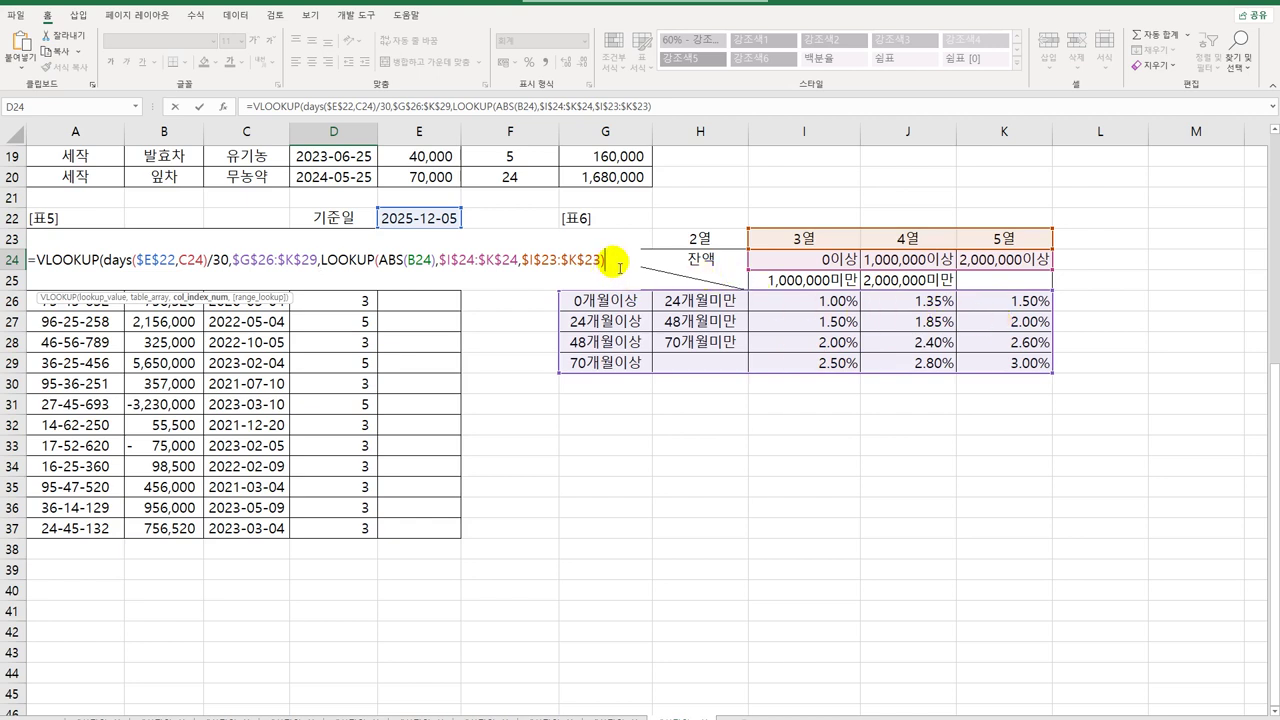
{"action": "type", "text": ")"}
{"action": "key", "text": "ctrl+Return"}
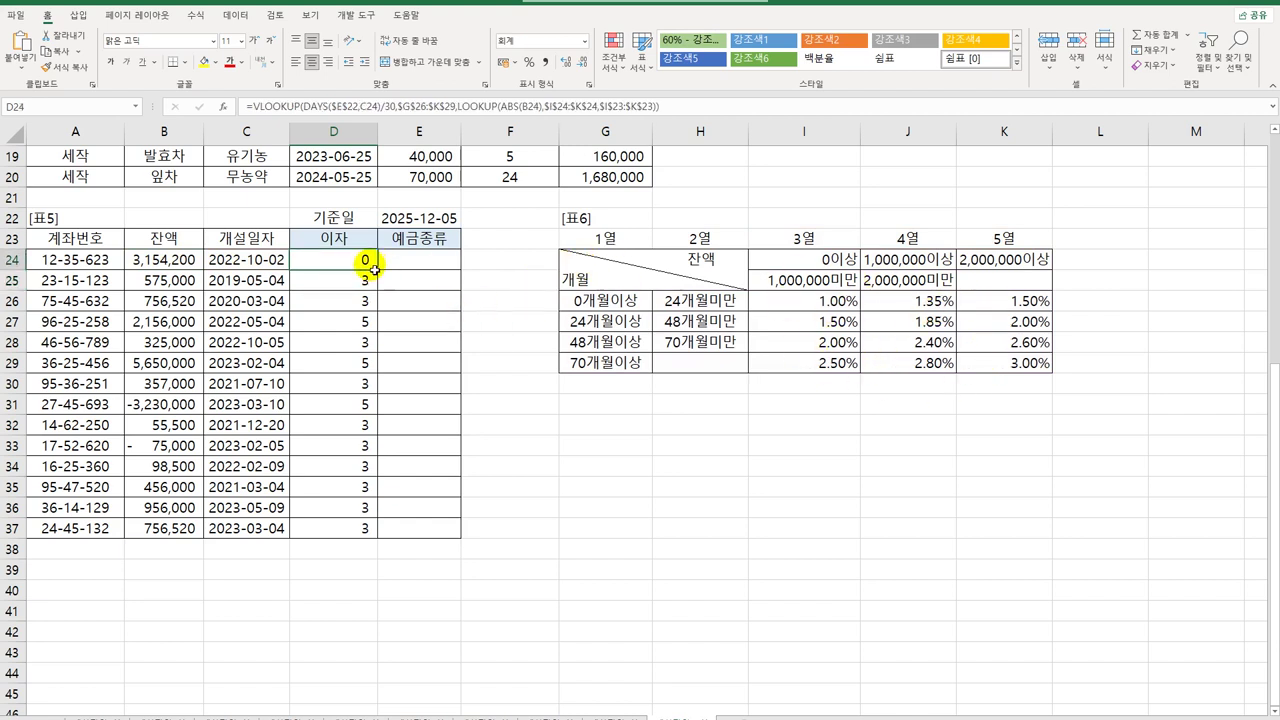
{"action": "left_click_drag", "start_coordinate": [381, 276], "coordinate": [358, 514]}
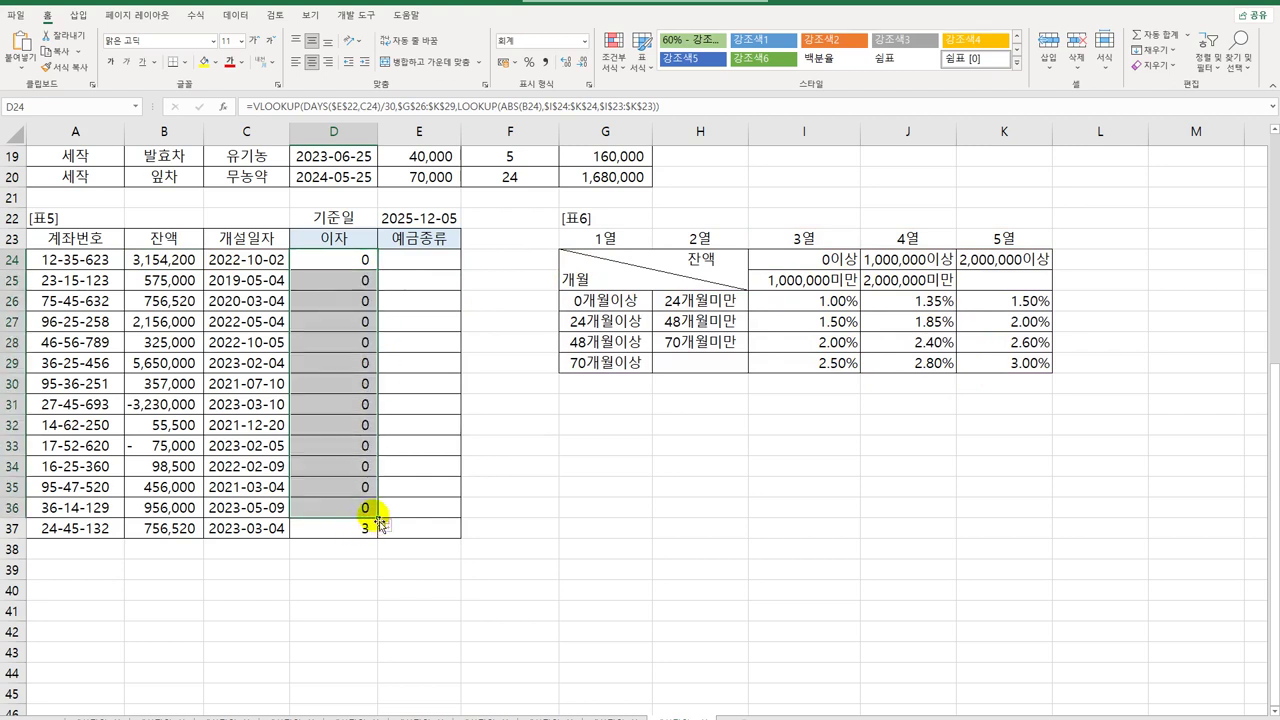
{"action": "left_click", "coordinate": [365, 510]}
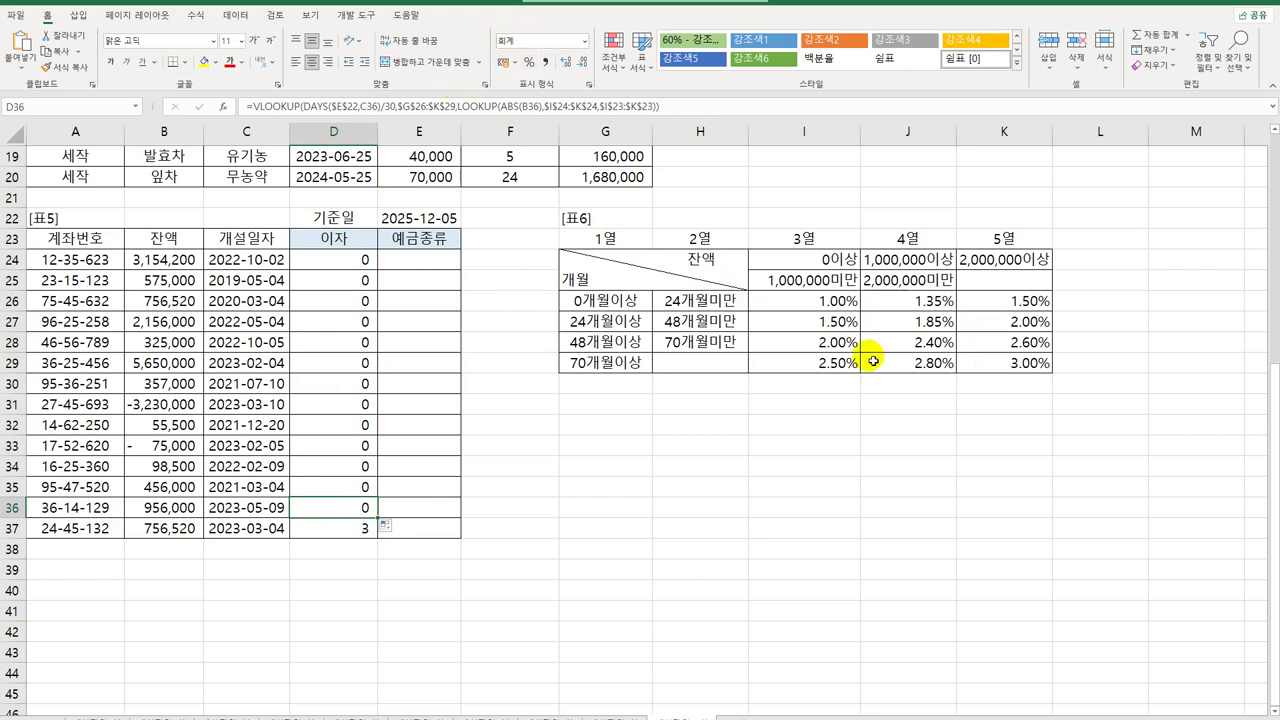
Multiply the VLOOKUP result in D24 by the balance in B24 and copy the formula down to D37.
{"action": "left_click", "coordinate": [358, 259]}
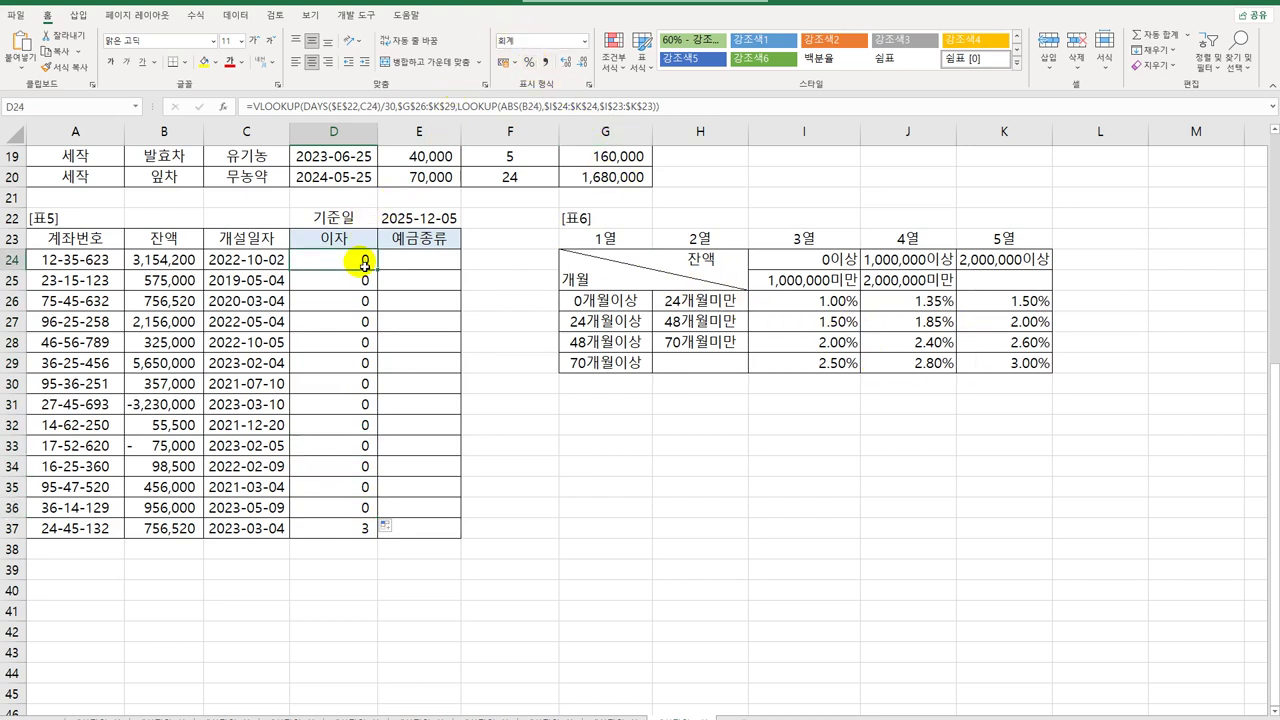
{"action": "left_click", "coordinate": [713, 117]}
{"action": "type", "text": "*"}
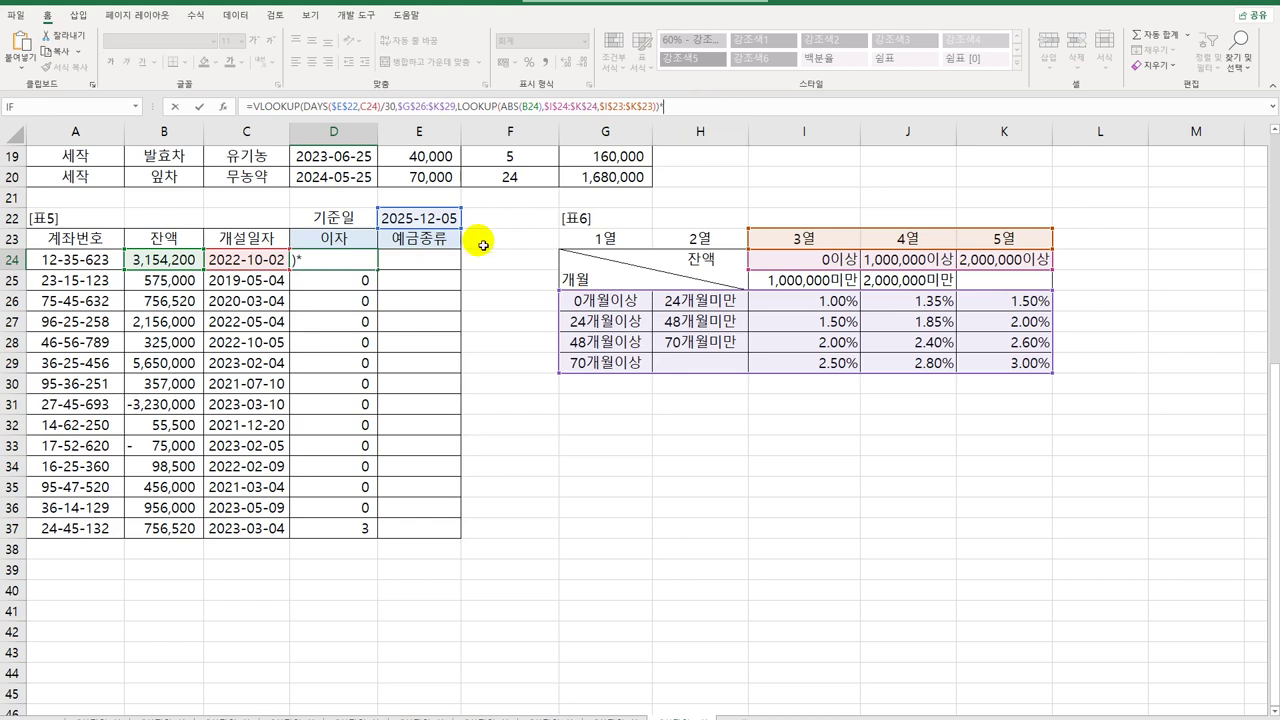
{"action": "left_click", "coordinate": [168, 262]}
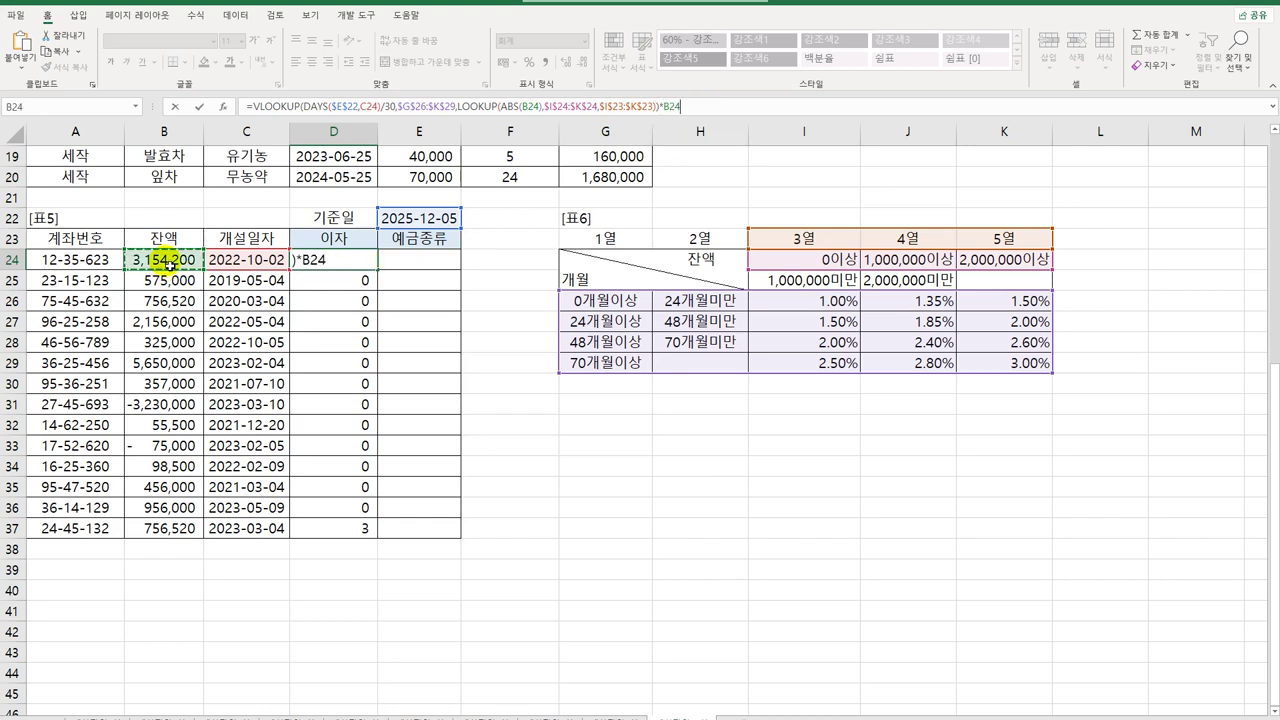
{"action": "key", "text": "Return"}
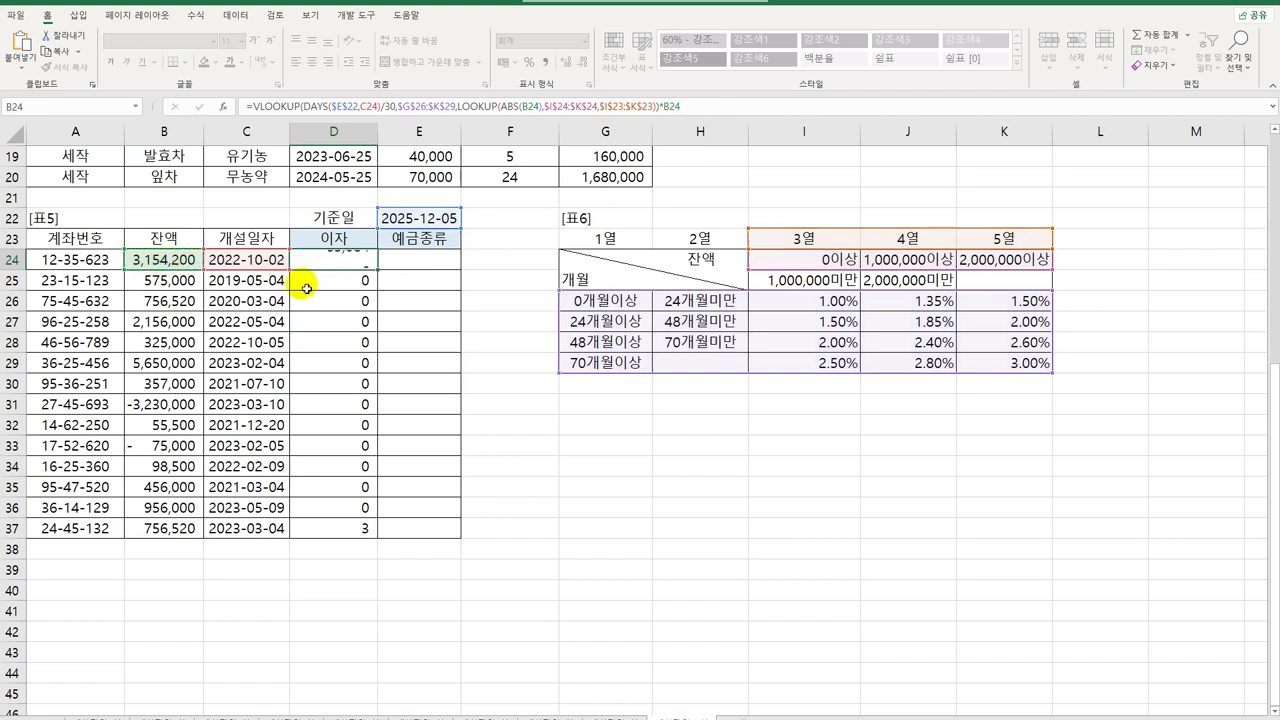
{"action": "left_click", "coordinate": [334, 259]}
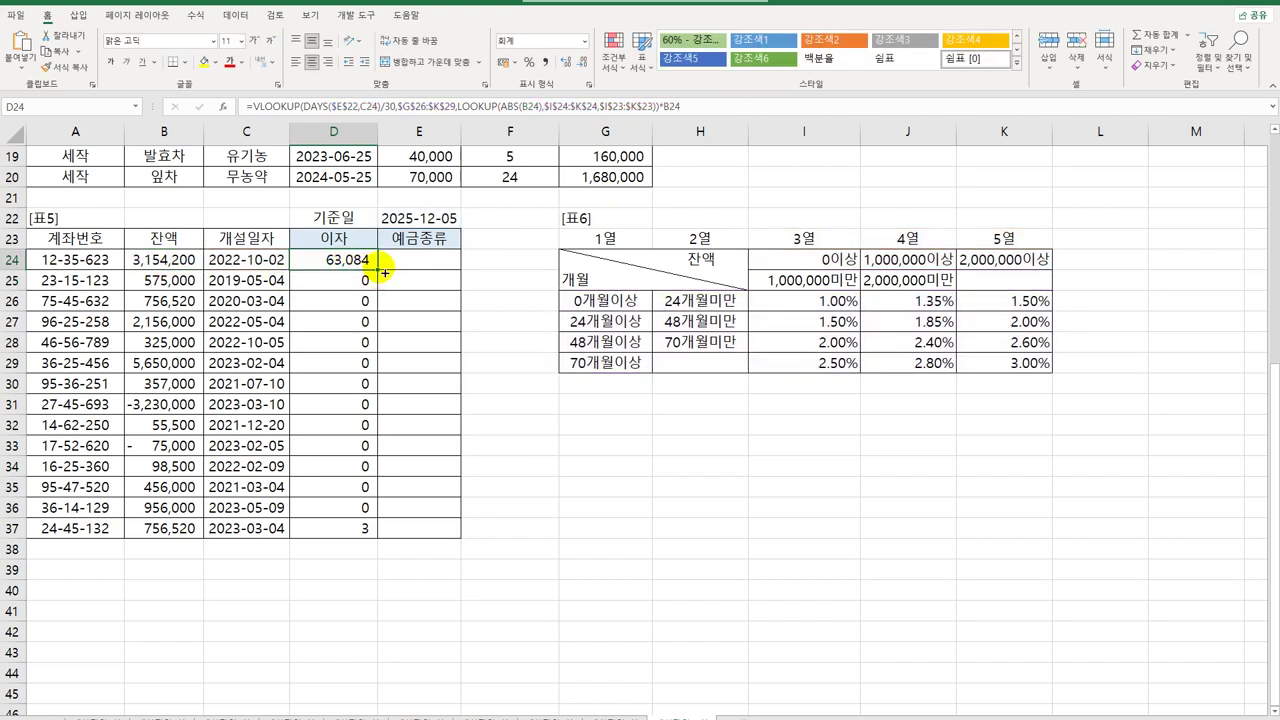
{"action": "left_click_drag", "start_coordinate": [380, 274], "coordinate": [366, 531]}
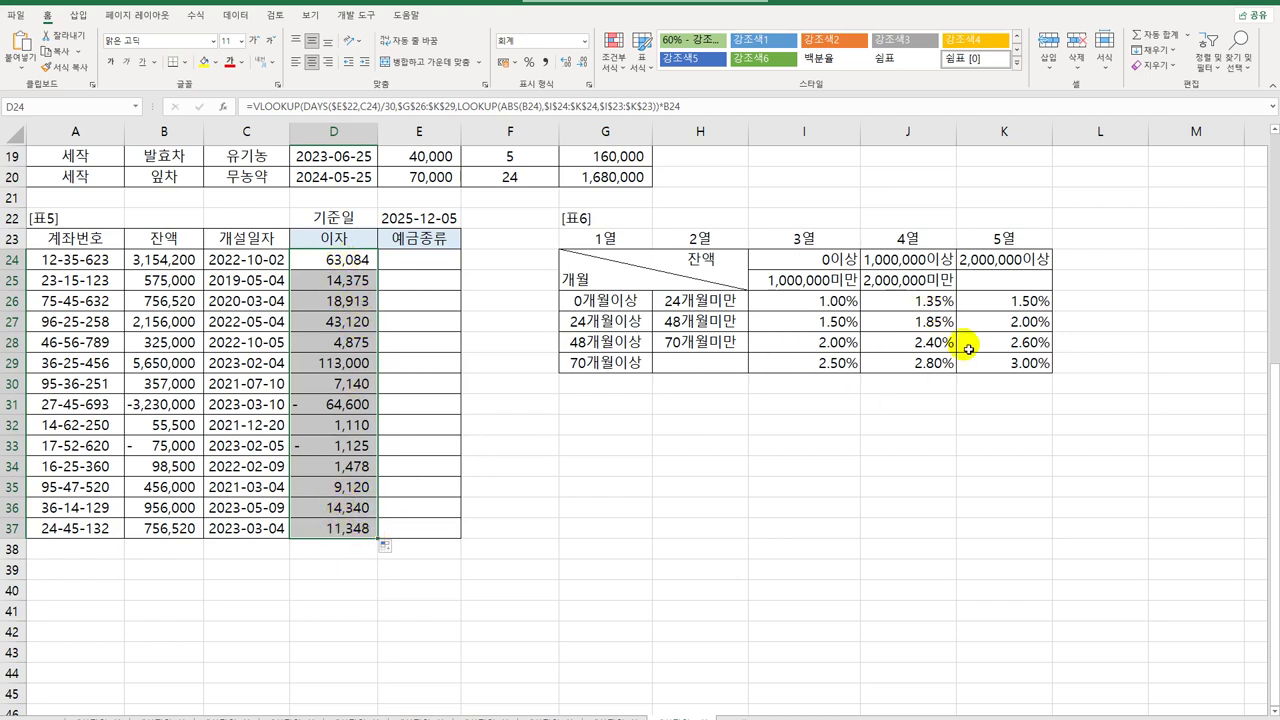
{"action": "left_click", "coordinate": [365, 264]}
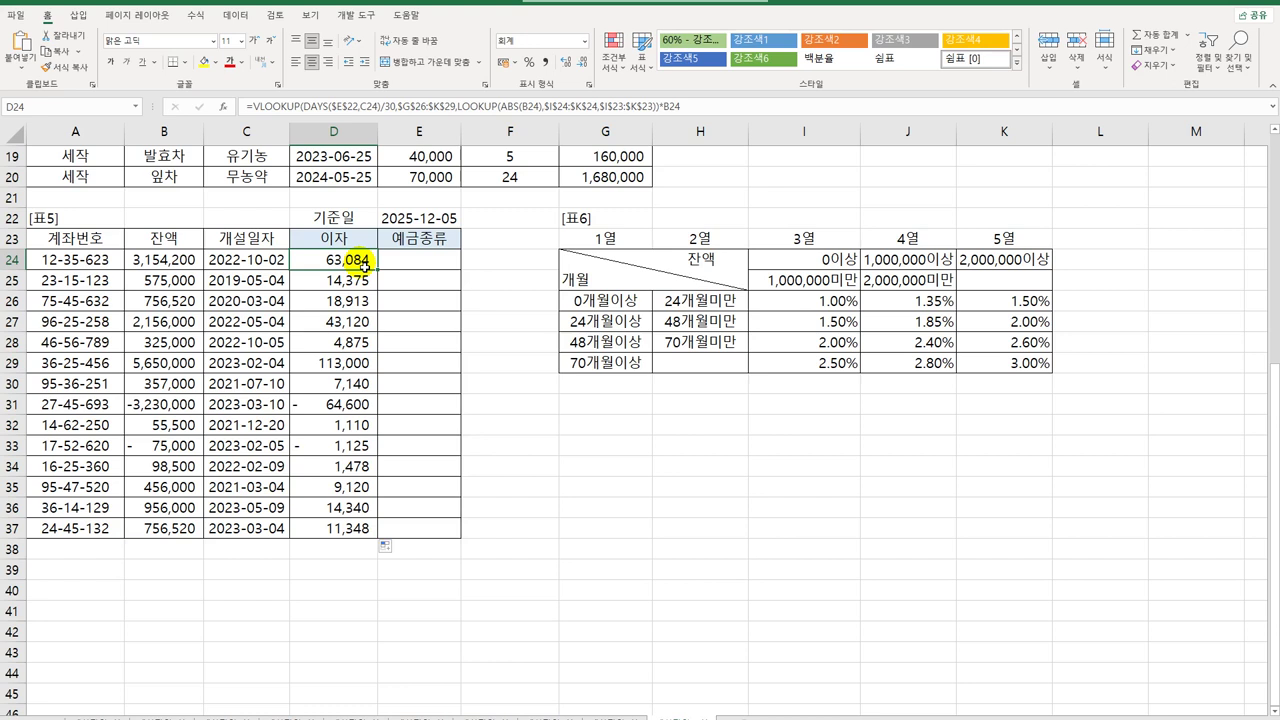
Select E24 for 예금종류, open the Visual Basic editor and insert a new module.
{"action": "left_click", "coordinate": [413, 261]}
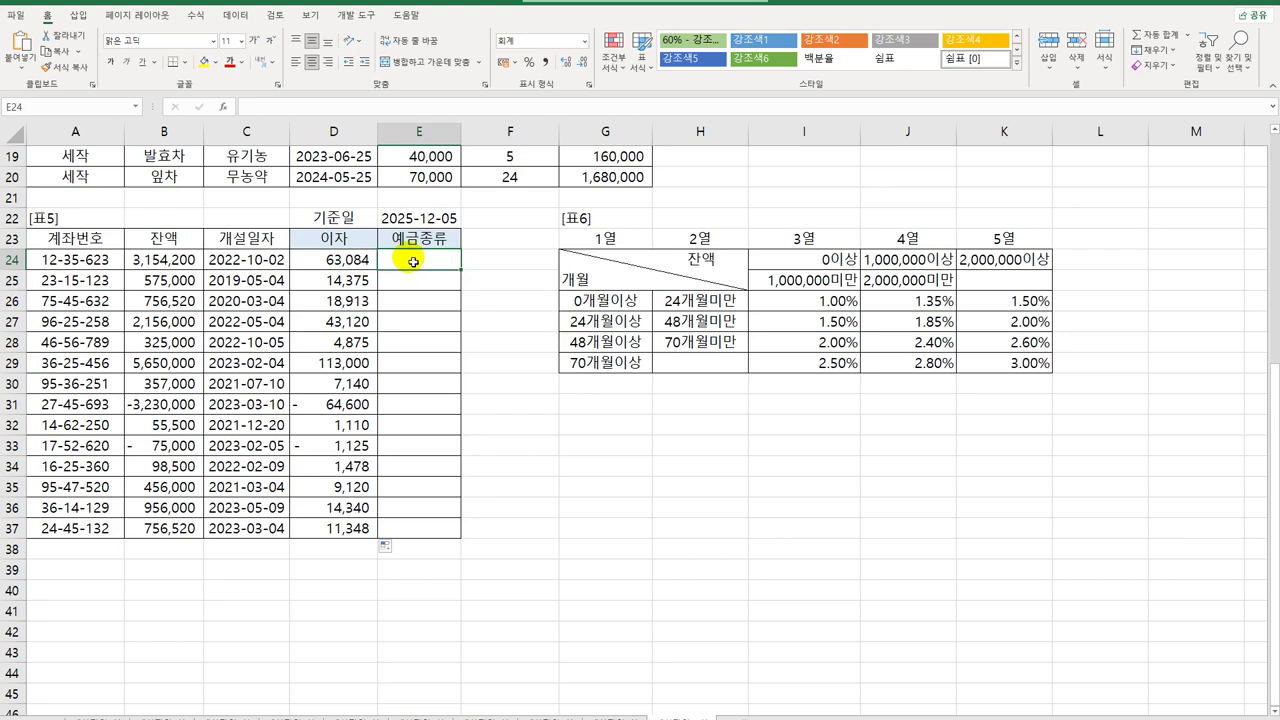
{"action": "left_click", "coordinate": [355, 15]}
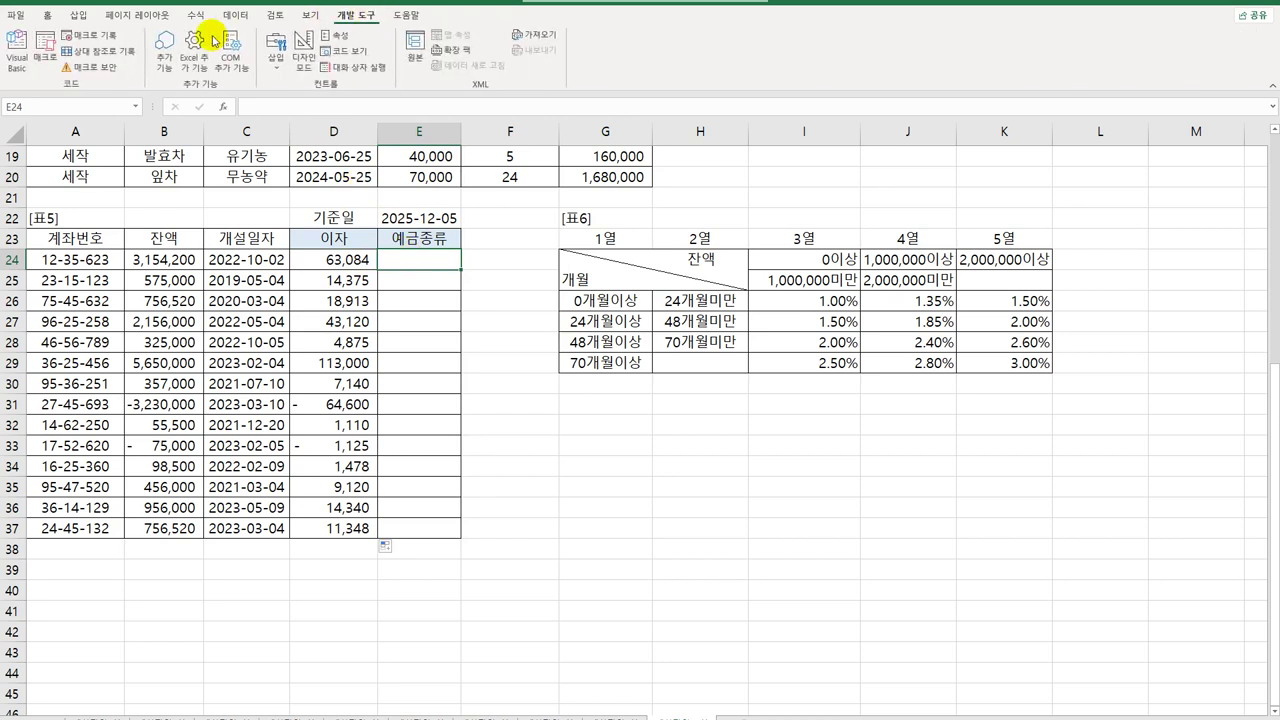
{"action": "left_click", "coordinate": [17, 50]}
{"action": "key", "text": "alt+i"}
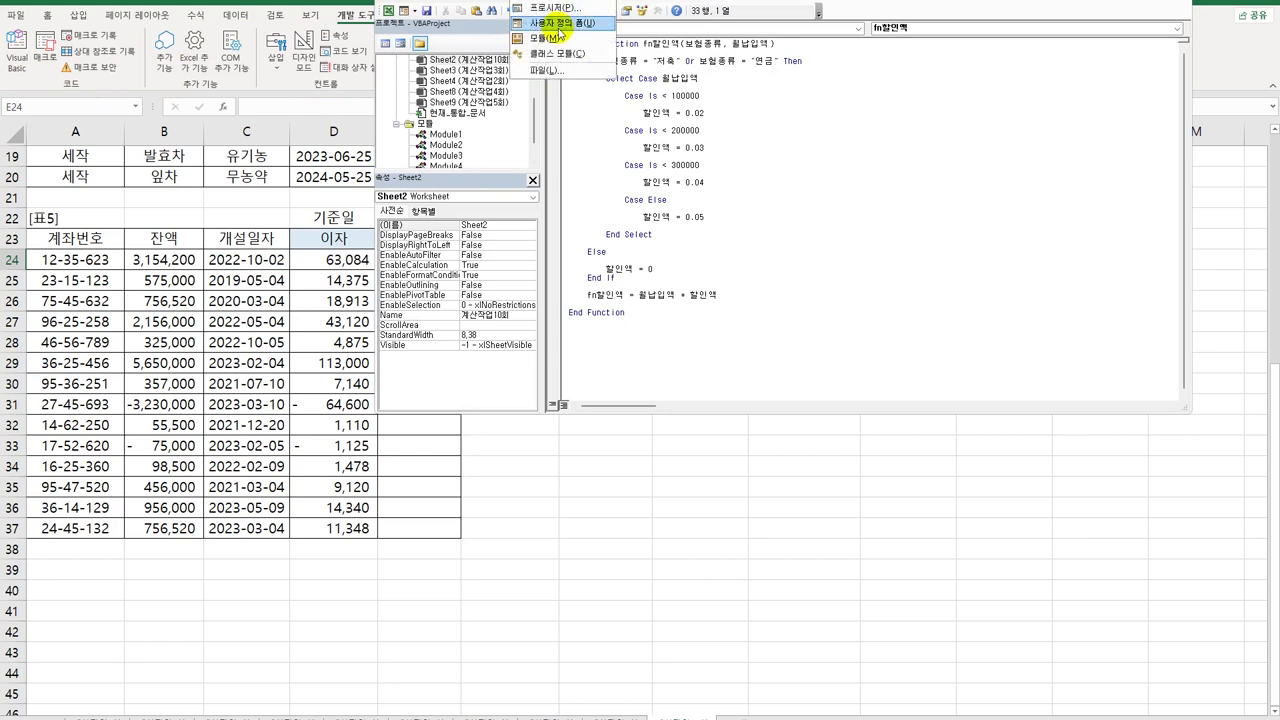
{"action": "left_click", "coordinate": [555, 48]}
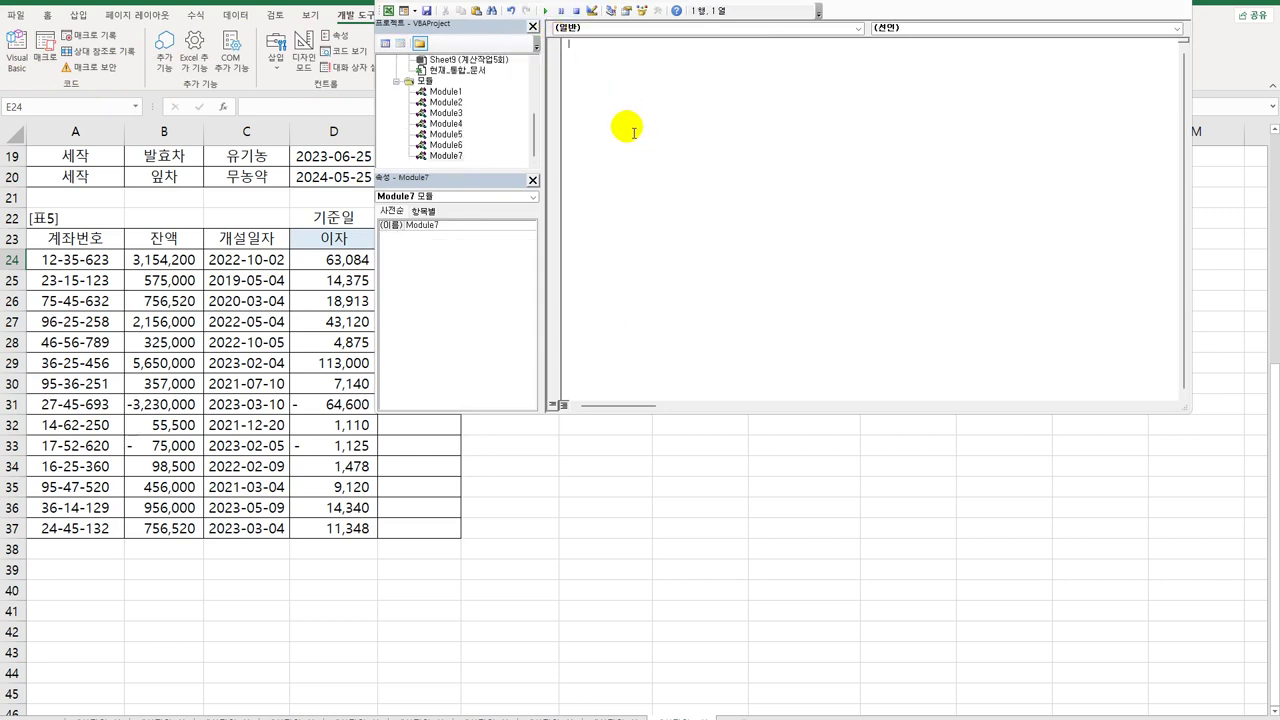
Declare the public function fn예금종류(계좌번호) in the new module and start an indented line in its body.
{"action": "type", "text": "ㅂ"}
{"action": "key", "text": "BackSpace"}
{"action": "key", "text": "Hangul"}
{"action": "type", "text": "public functio"}
{"action": "key", "text": "BackSpace"}
{"action": "key", "text": "BackSpace"}
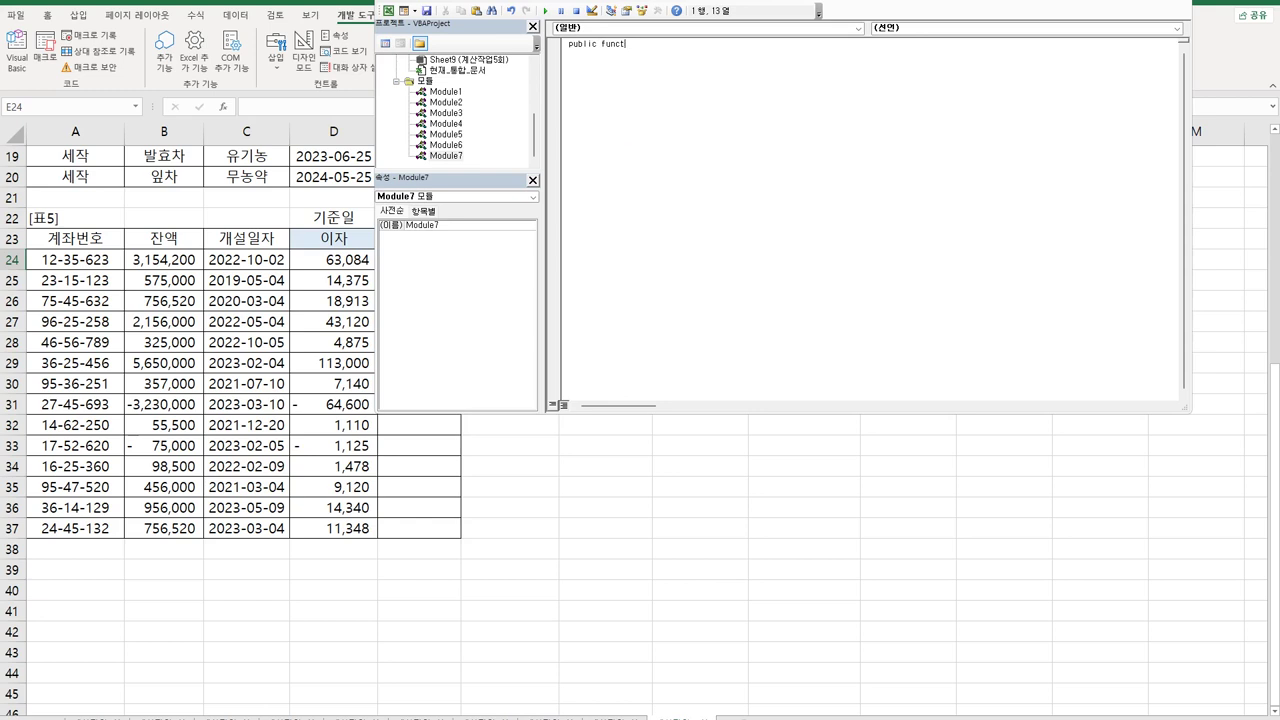
{"action": "type", "text": "ion fn"}
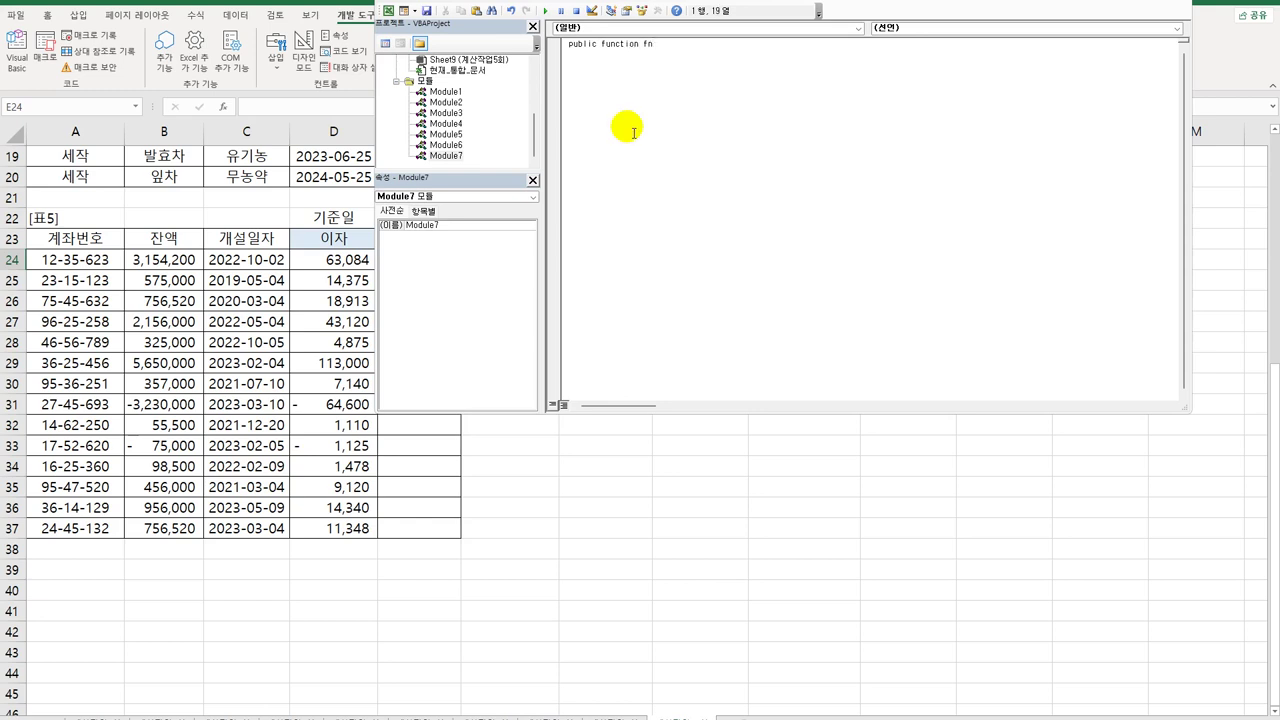
{"action": "key", "text": "Hangul"}
{"action": "type", "text": "예금종류(계좌번호)"}
{"action": "key", "text": "Return"}
{"action": "key", "text": "Return"}
{"action": "key", "text": "Tab"}
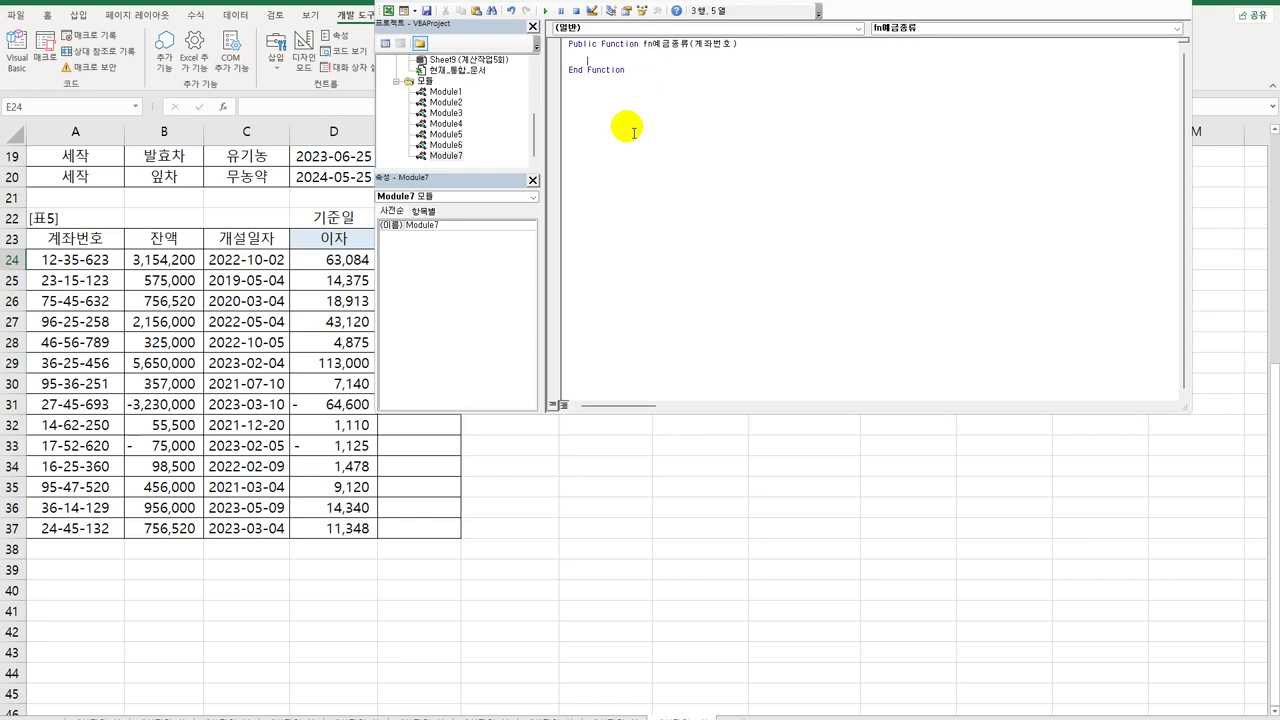
Start the function body with the condition If Left(계좌번호, 2) Mod 3 = 1 Then.
{"action": "type", "text": "i"}
{"action": "type", "text": "계좌"}
{"action": "key", "text": "BackSpace"}
{"action": "key", "text": "BackSpace"}
{"action": "type", "text": "f "}
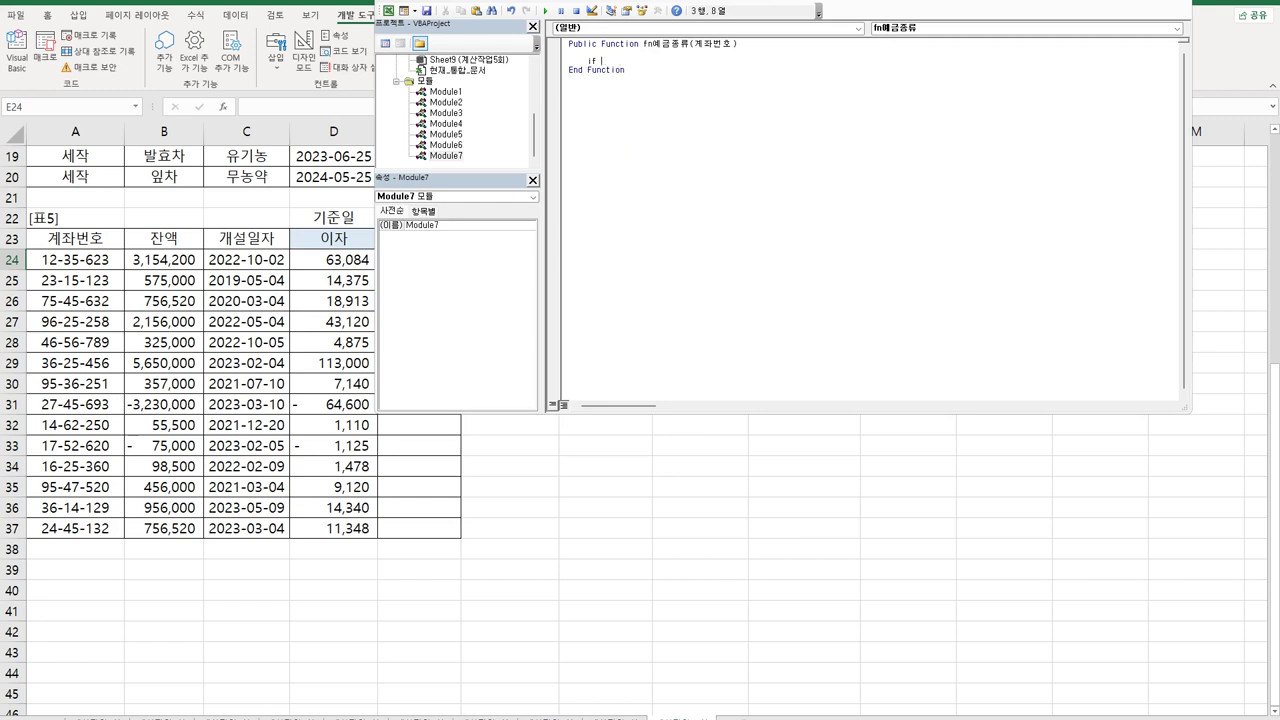
{"action": "type", "text": "left(계좌번호"}
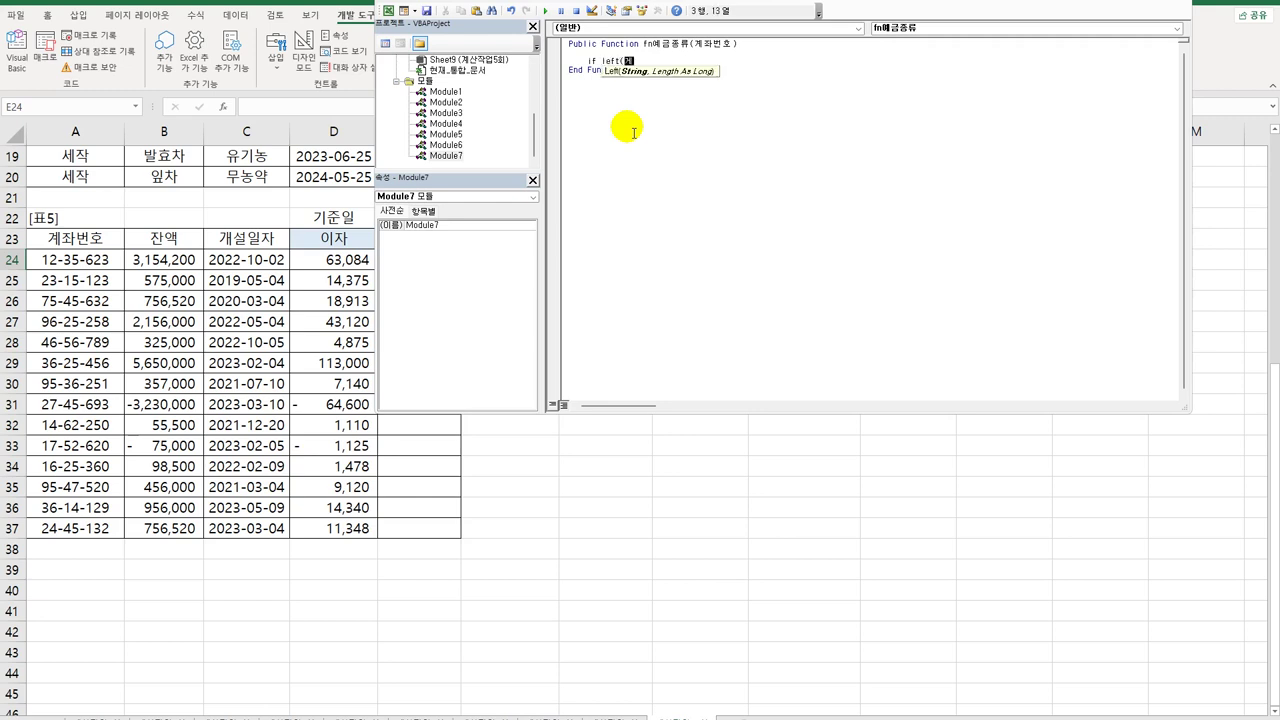
{"action": "key", "text": "BackSpace"}
{"action": "key", "text": "BackSpace"}
{"action": "key", "text": "BackSpace"}
{"action": "key", "text": "BackSpace"}
{"action": "key", "text": "BackSpace"}
{"action": "type", "text": "계좌번호,2"}
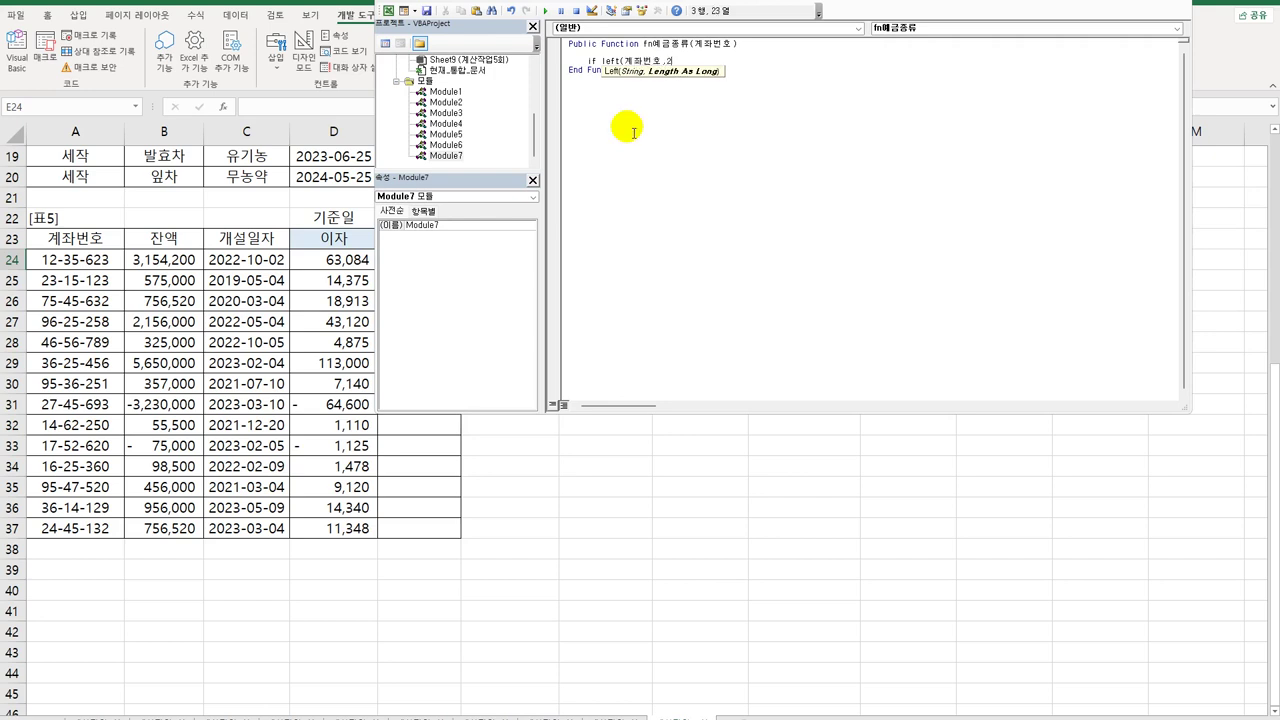
{"action": "type", "text": ") mod "}
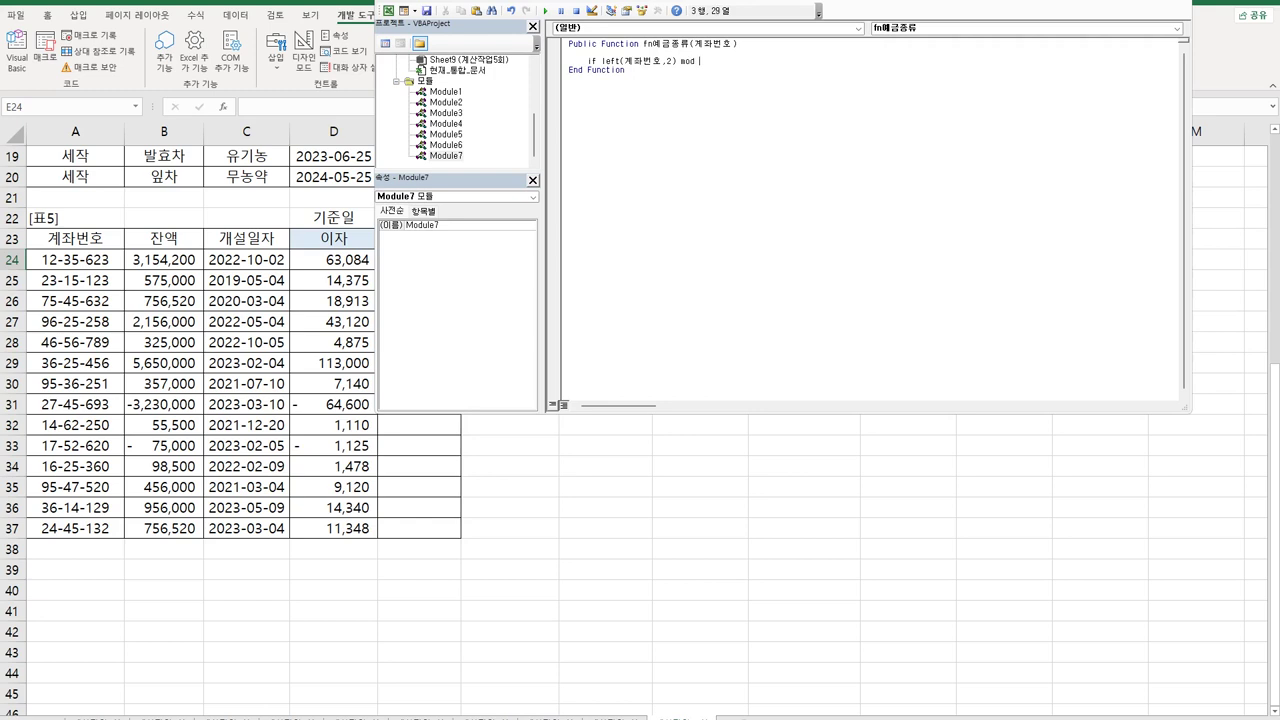
{"action": "type", "text": "3 = 1 t"}
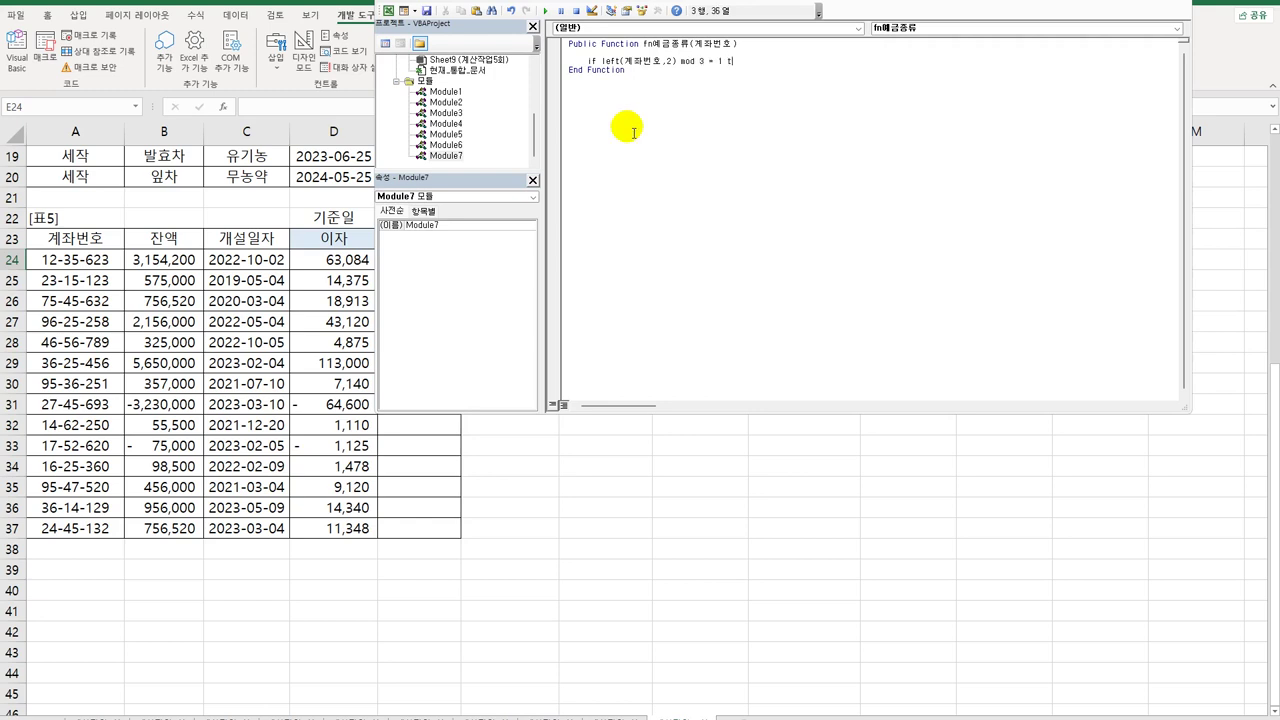
{"action": "type", "text": "hen"}
{"action": "key", "text": "Return"}
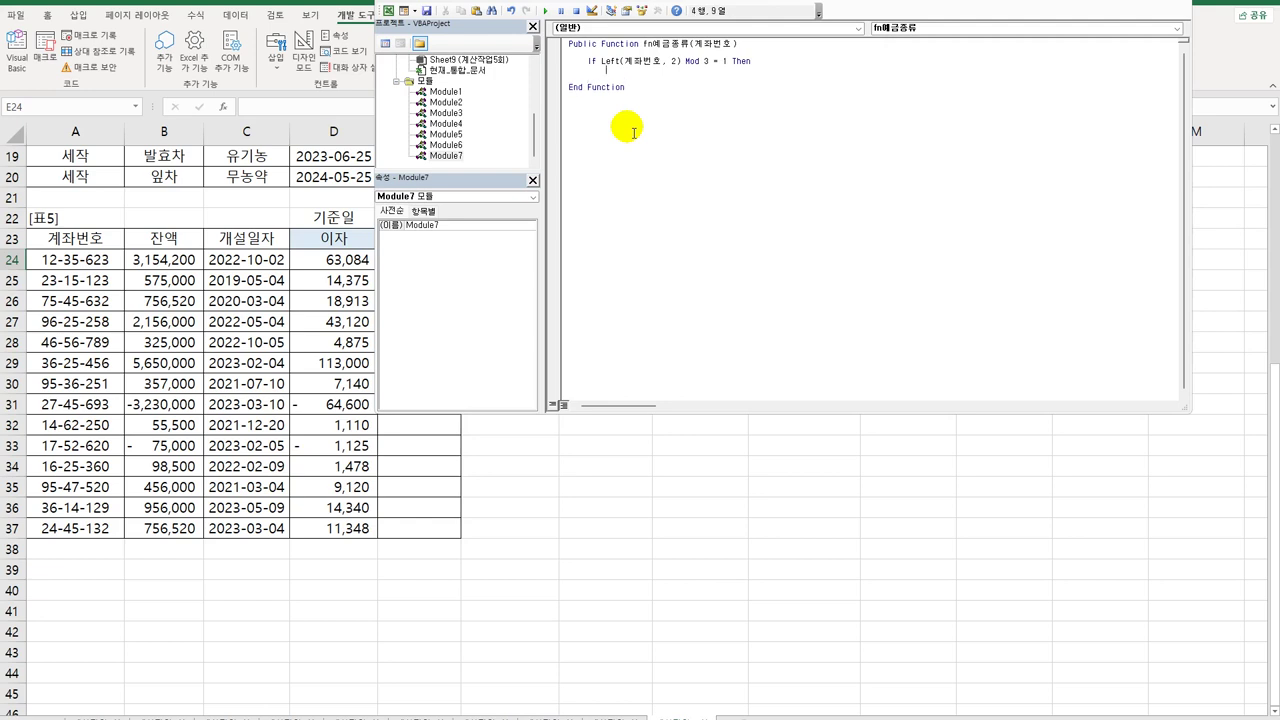
Assign "정기적금" to fn예금종류 as the result of the first condition.
{"action": "type", "text": "fn예금종류 = \""}
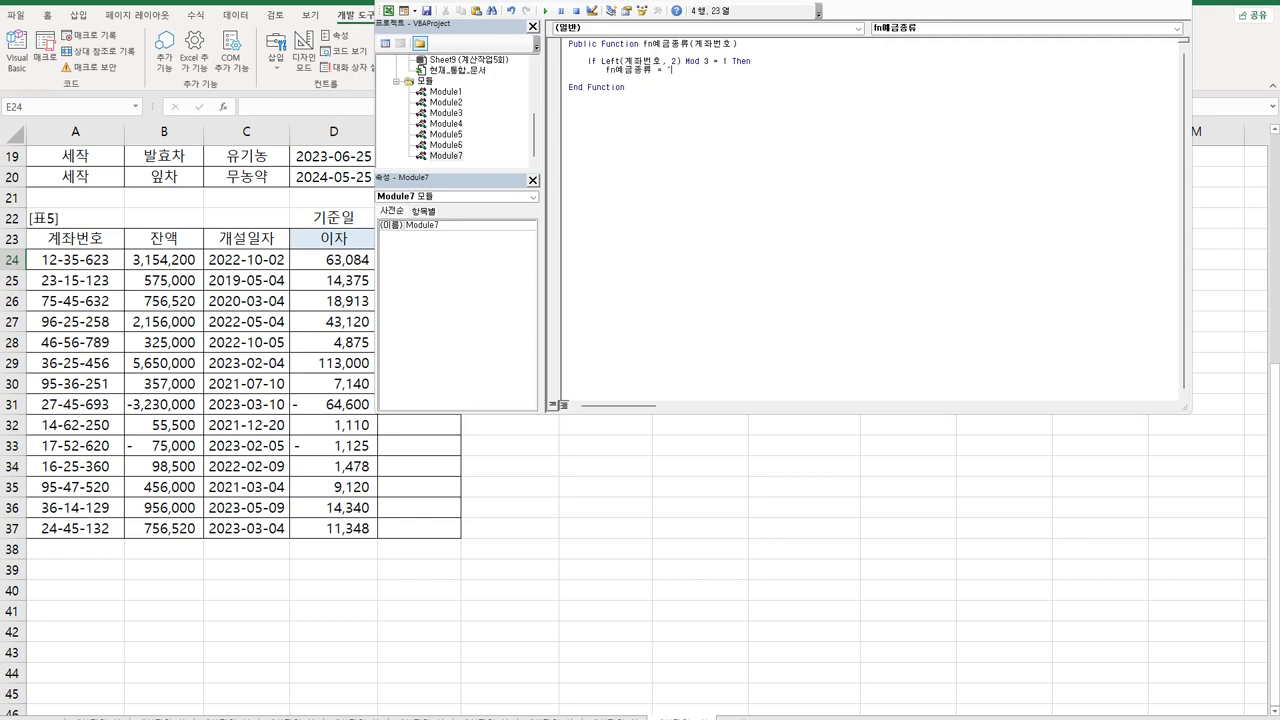
{"action": "type", "text": "정기적금\""}
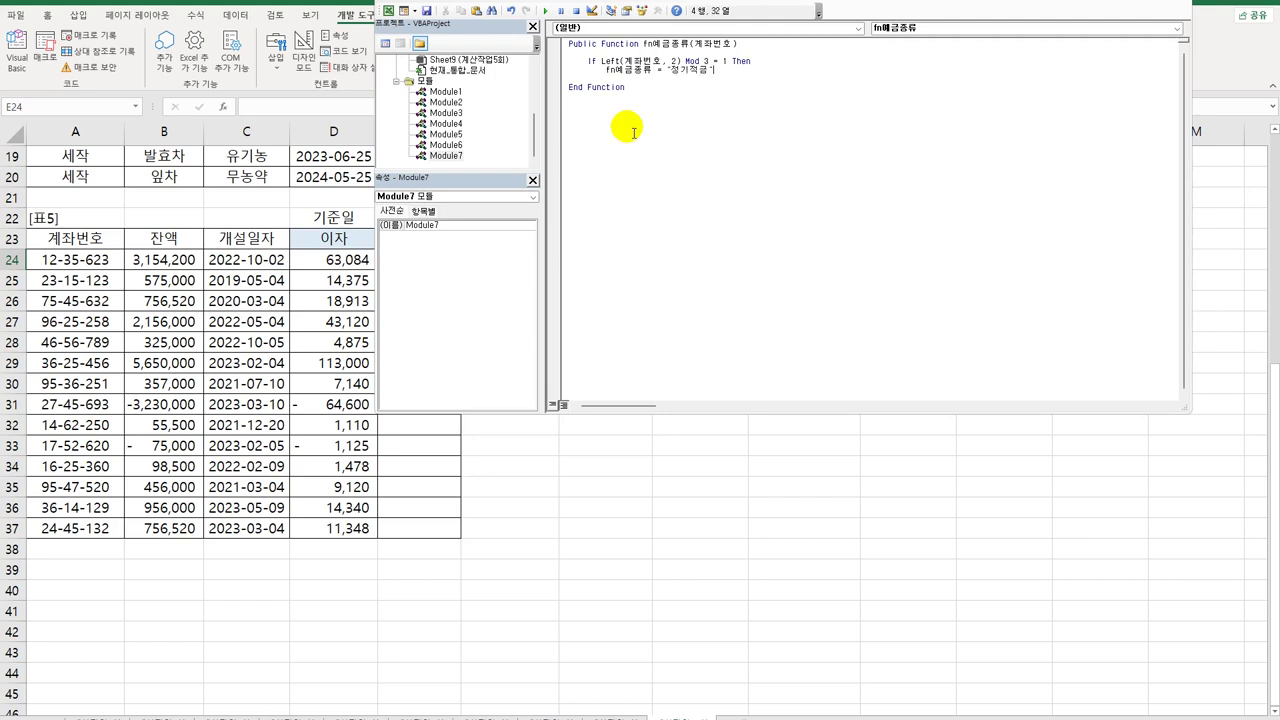
{"action": "key", "text": "Return"}
Duplicate the If condition and its assignment line directly below the originals.
{"action": "key", "text": "Home"}
{"action": "key", "text": "shift+Down"}
{"action": "key", "text": "shift+End"}
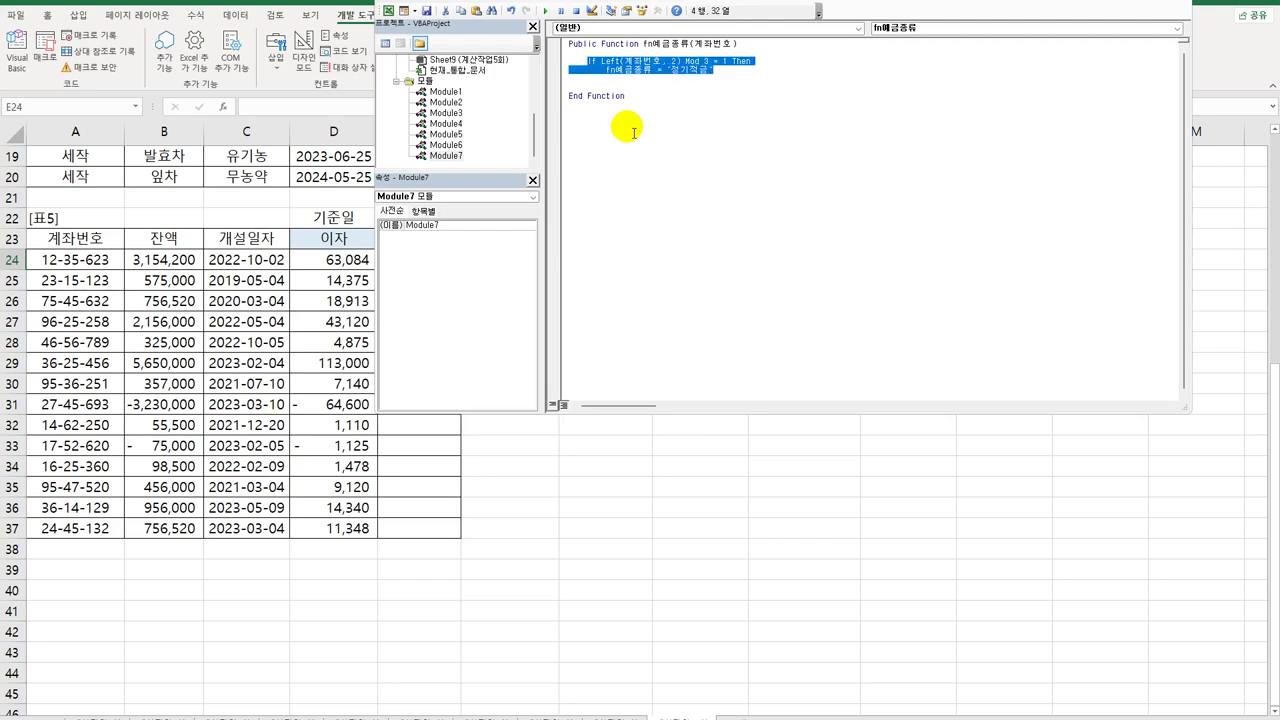
{"action": "key", "text": "ctrl+c"}
{"action": "key", "text": "Down"}
{"action": "key", "text": "ctrl+v"}
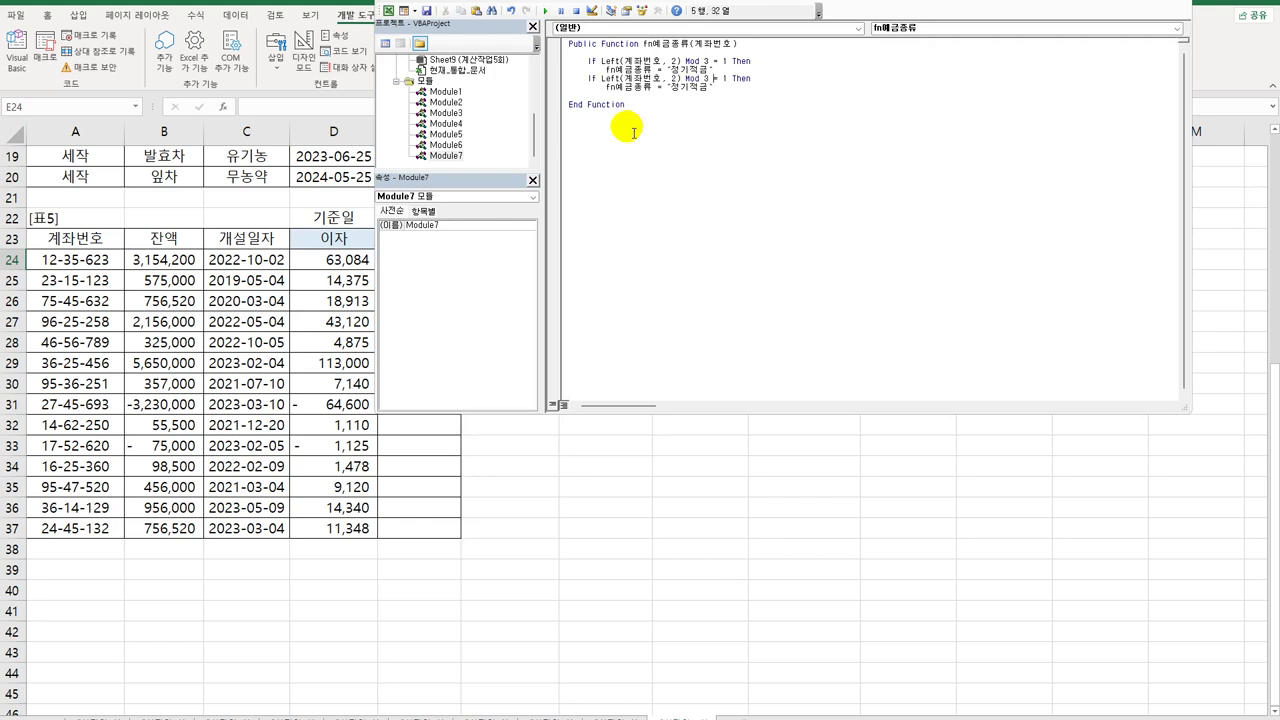
Turn the duplicated If into an ElseIf that tests for a remainder of 2.
{"action": "key", "text": "Home"}
{"action": "type", "text": "else"}
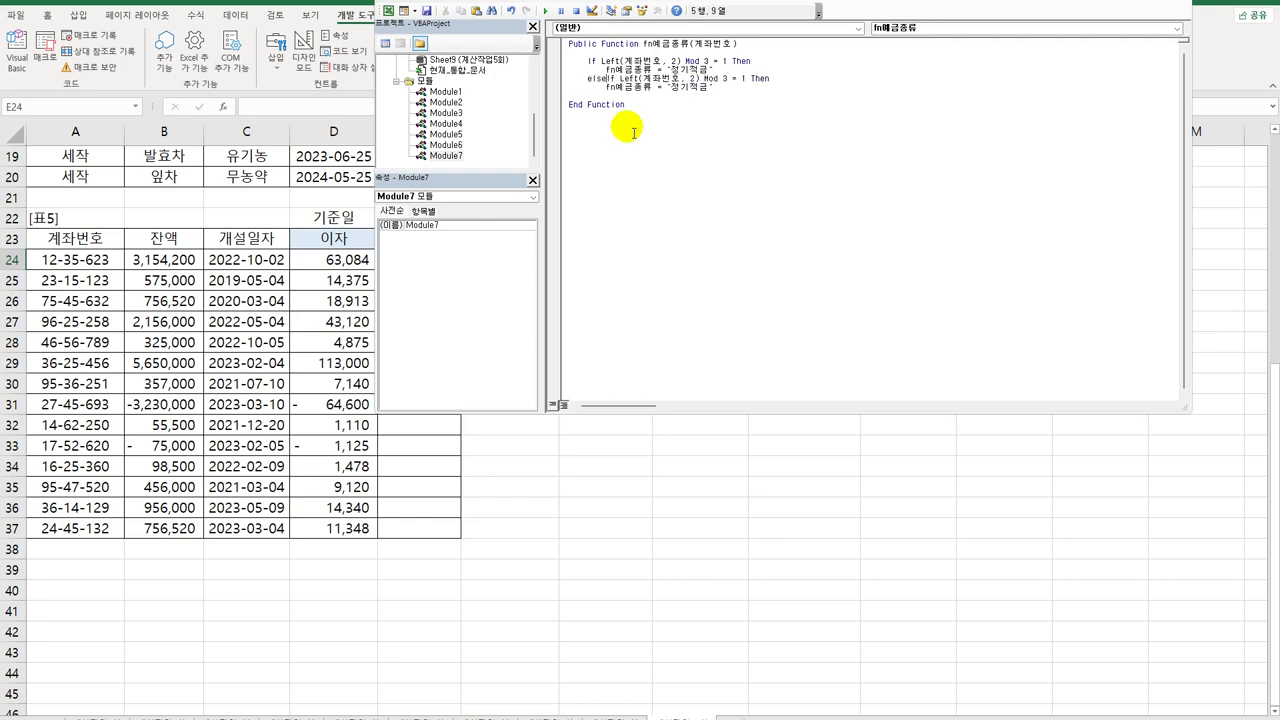
{"action": "key", "text": "Delete"}
{"action": "key", "text": "Delete"}
{"action": "type", "text": "if"}
{"action": "key", "text": "Delete"}
{"action": "type", "text": "2"}
Change the result in the ElseIf branch to "자유저축" and start a new line below it.
{"action": "key", "text": "Down"}
{"action": "key", "text": "shift+Left"}
{"action": "key", "text": "shift+Left"}
{"action": "key", "text": "shift+Left"}
{"action": "key", "text": "shift+Left"}
{"action": "type", "text": "ㅂ자유적"}
{"action": "type", "text": "축"}
{"action": "key", "text": "Return"}
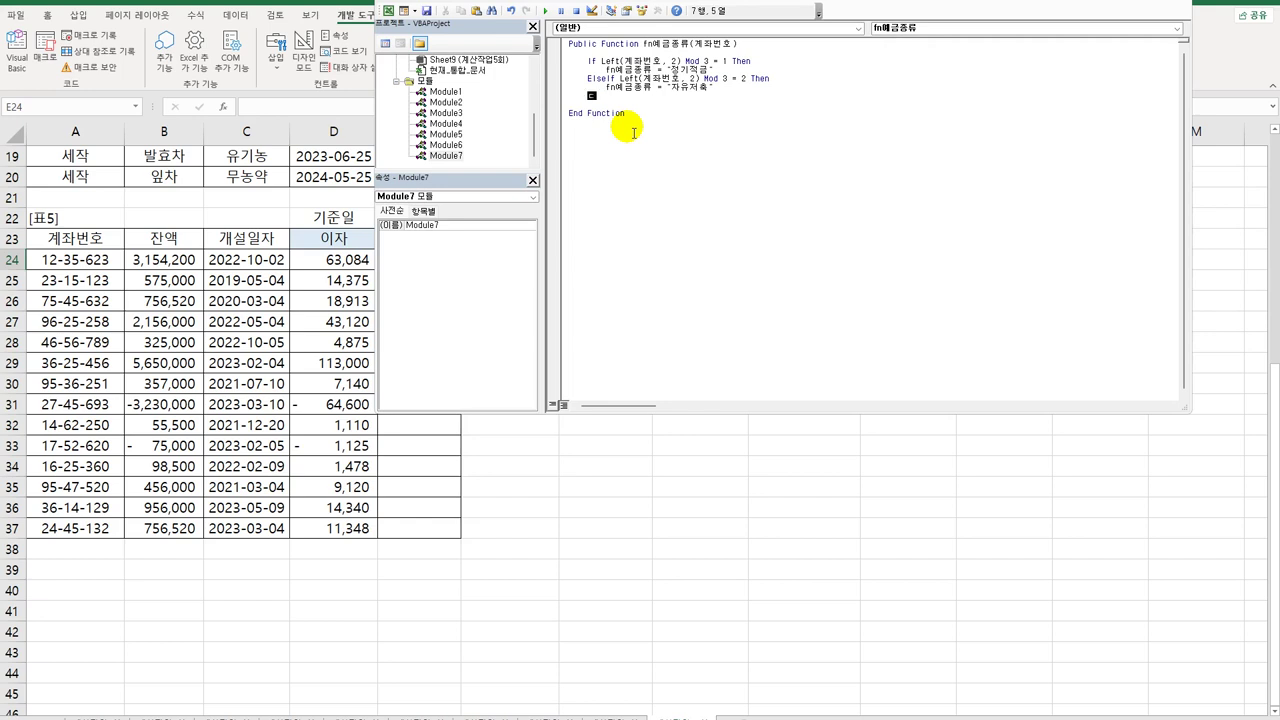
Add an Else branch and paste an indented copy of the "자유저축" assignment line into it.
{"action": "type", "text": "else"}
{"action": "key", "text": "Up"}
{"action": "key", "text": "shift+End"}
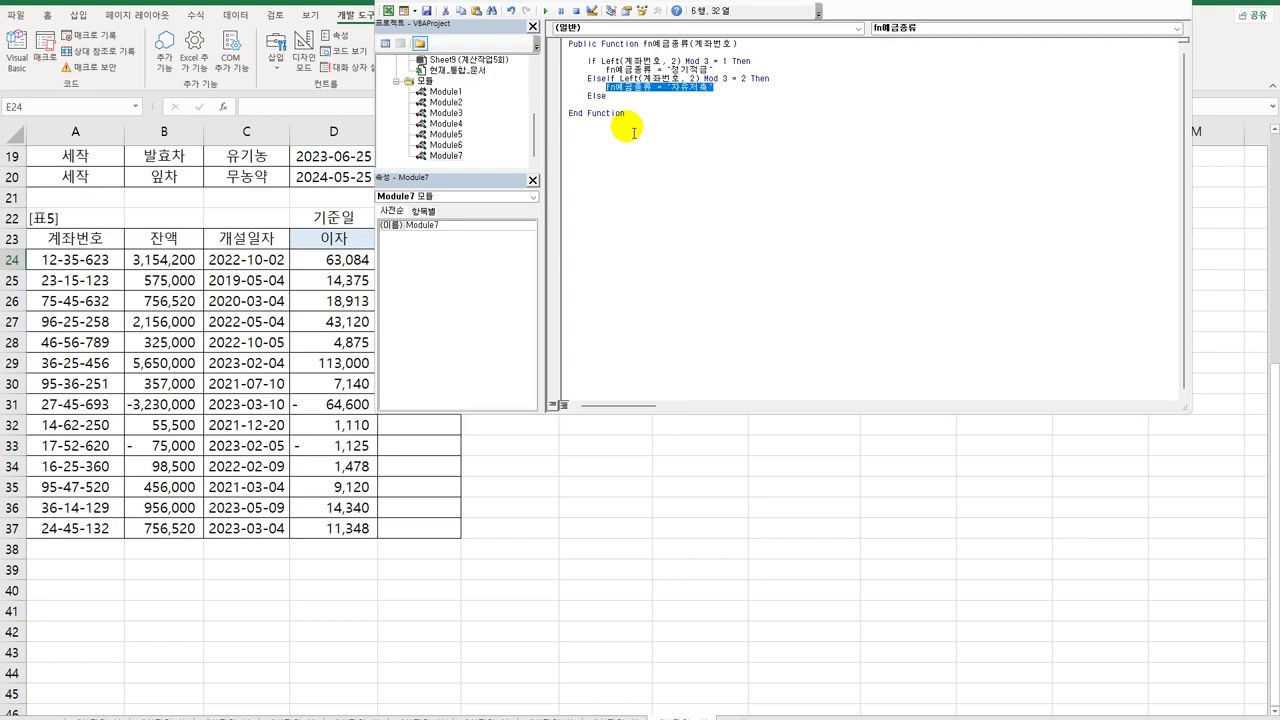
{"action": "key", "text": "Down"}
{"action": "key", "text": "Down"}
{"action": "key", "text": "ctrl+v"}
{"action": "key", "text": "Home"}
{"action": "key", "text": "Tab"}
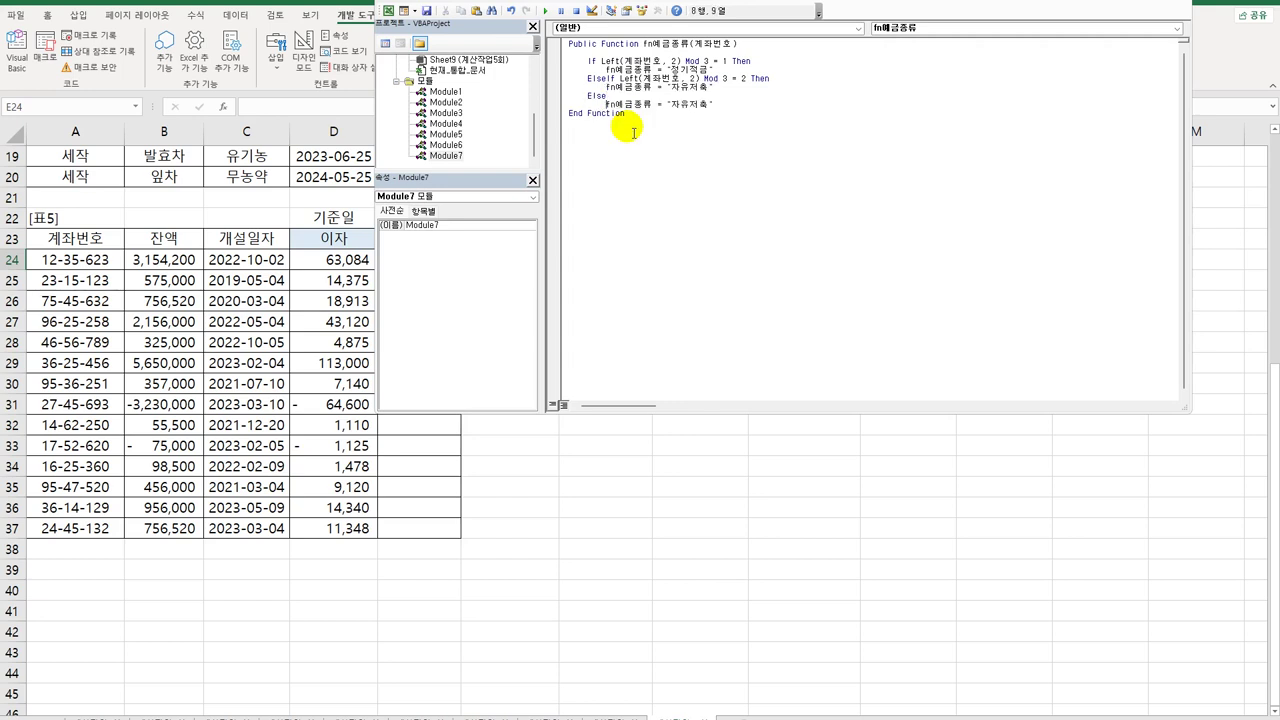
Change the result in the Else branch to "연금저축".
{"action": "key", "text": "End"}
{"action": "key", "text": "shift+Left"}
{"action": "key", "text": "shift+Left"}
{"action": "type", "text": "dus"}
{"action": "key", "text": "BackSpace"}
{"action": "key", "text": "BackSpace"}
{"action": "key", "text": "BackSpace"}
{"action": "type", "text": "연금"}
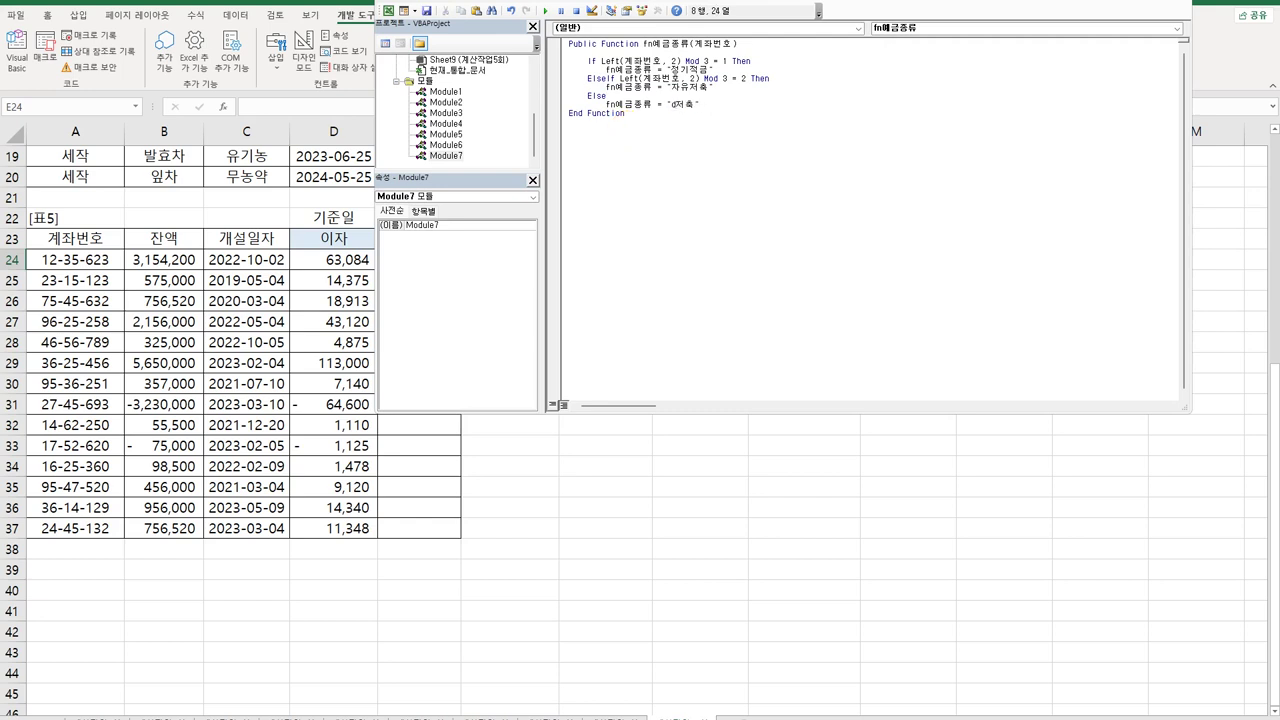
Close the conditional block with End If below the Else assignment.
{"action": "key", "text": "End"}
{"action": "key", "text": "Return"}
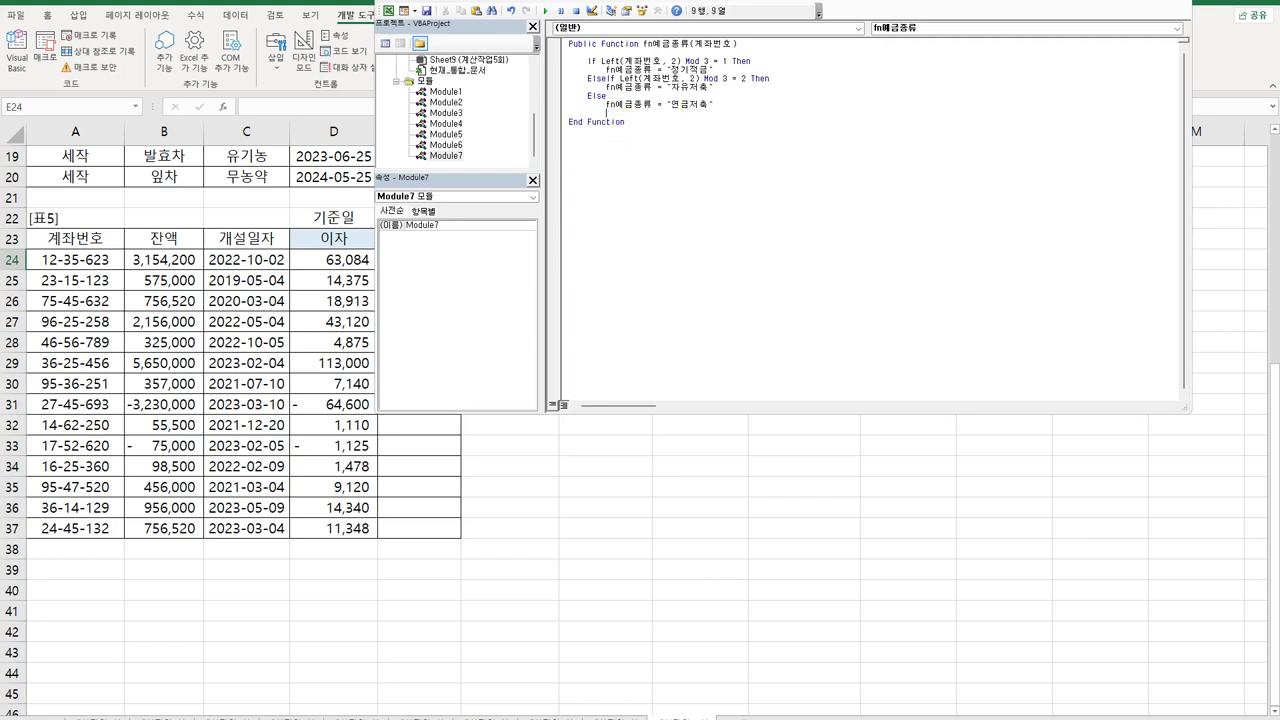
{"action": "type", "text": "end if"}
{"action": "key", "text": "Return"}
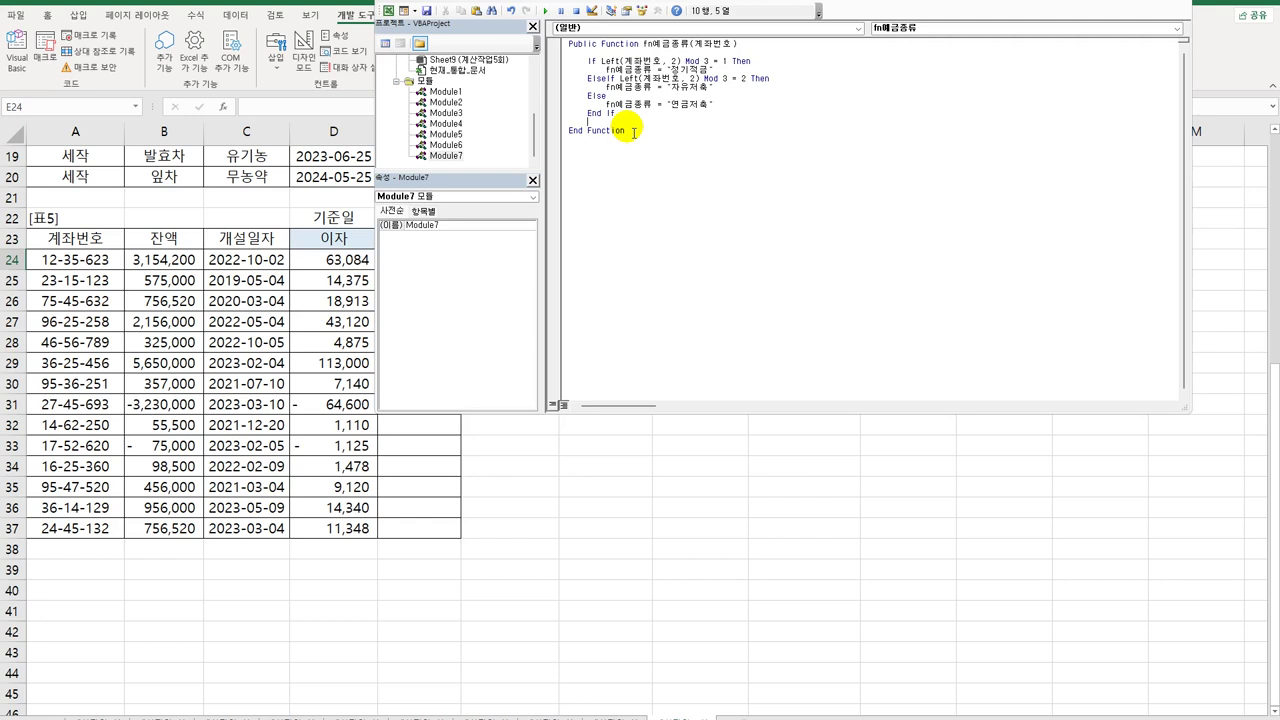
{"action": "left_click", "coordinate": [731, 79]}
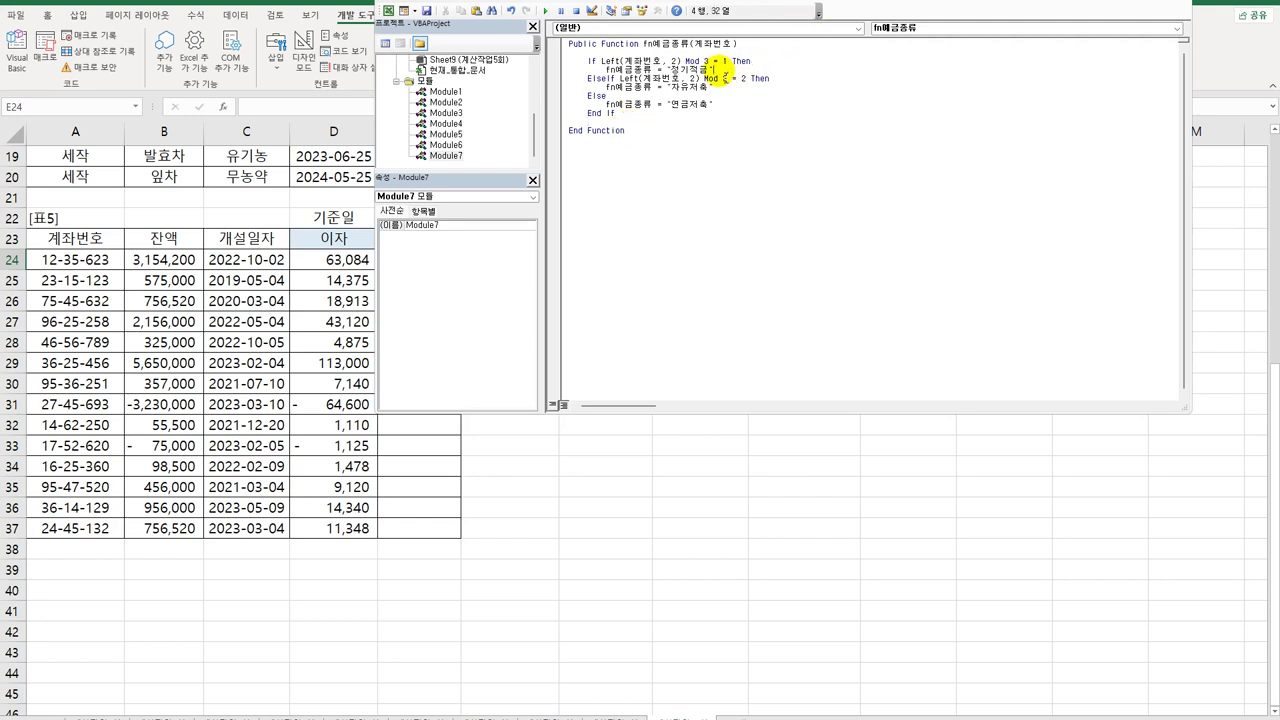
{"action": "left_click", "coordinate": [720, 95]}
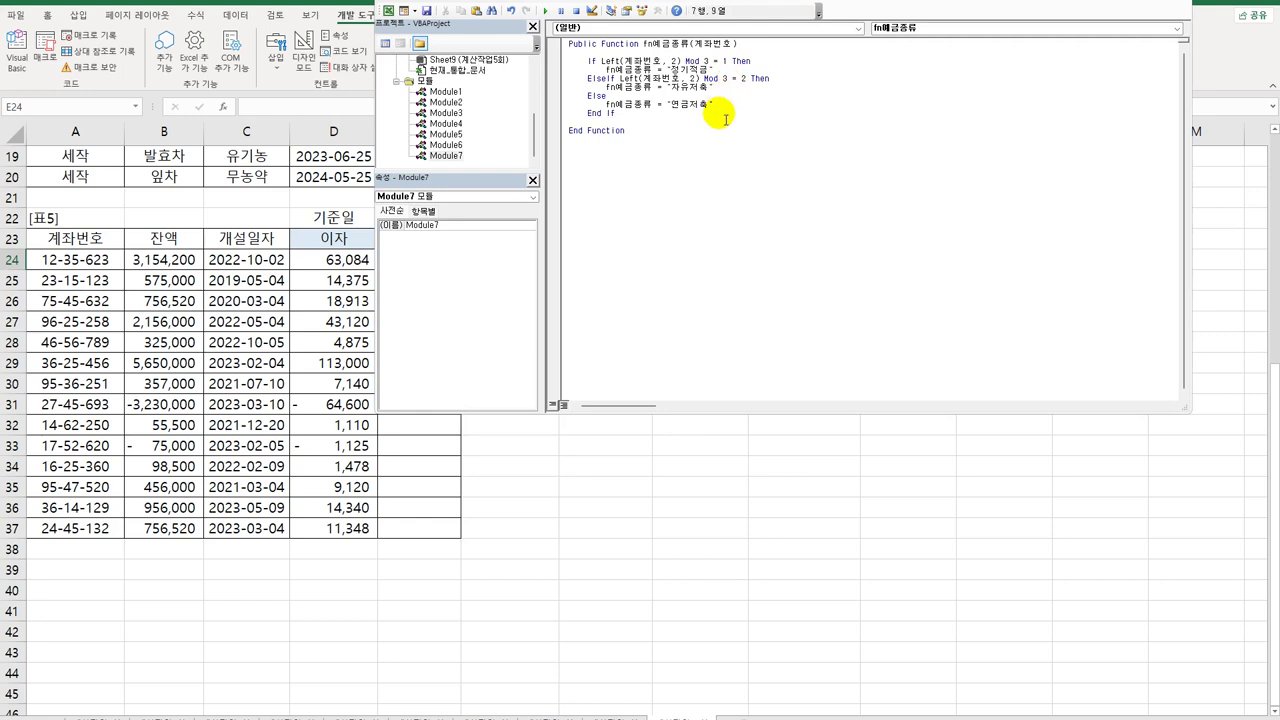
{"action": "left_click", "coordinate": [727, 110]}
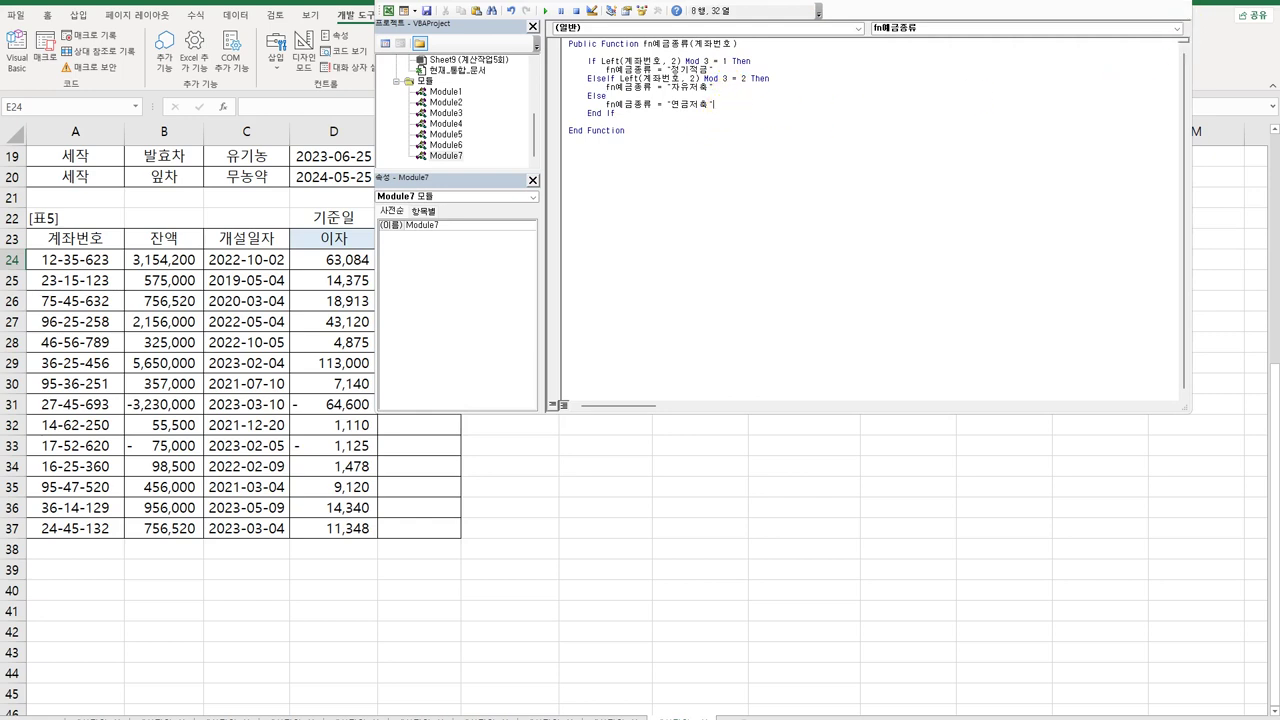
Close the Visual Basic editor and insert the user-defined function fn예금종류 in E24.
{"action": "left_click", "coordinate": [1184, 3]}
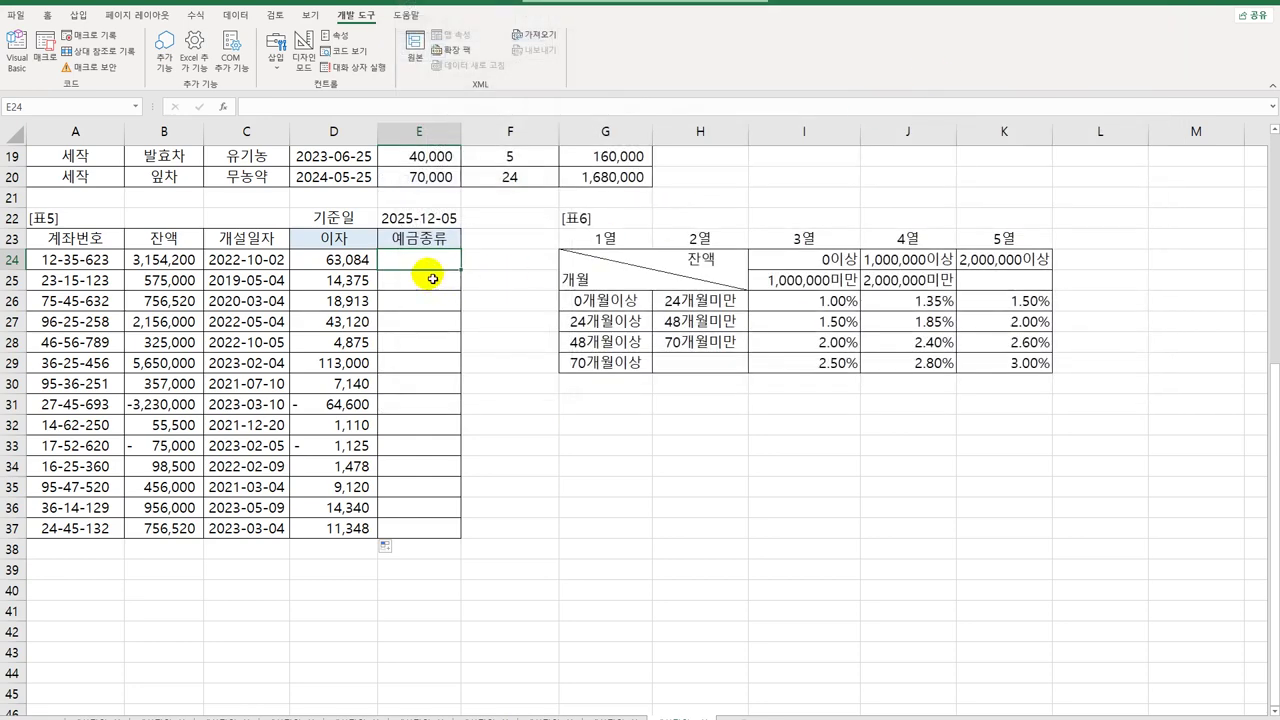
{"action": "left_click", "coordinate": [223, 106]}
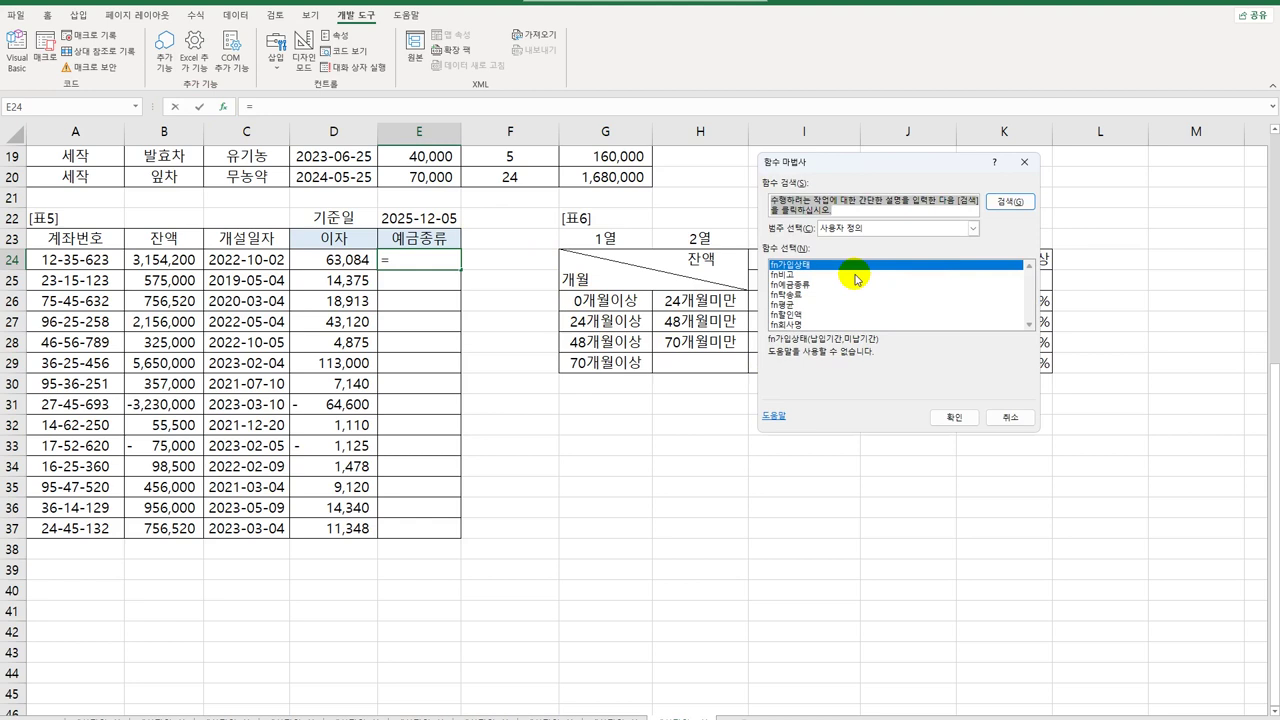
{"action": "left_click", "coordinate": [815, 285]}
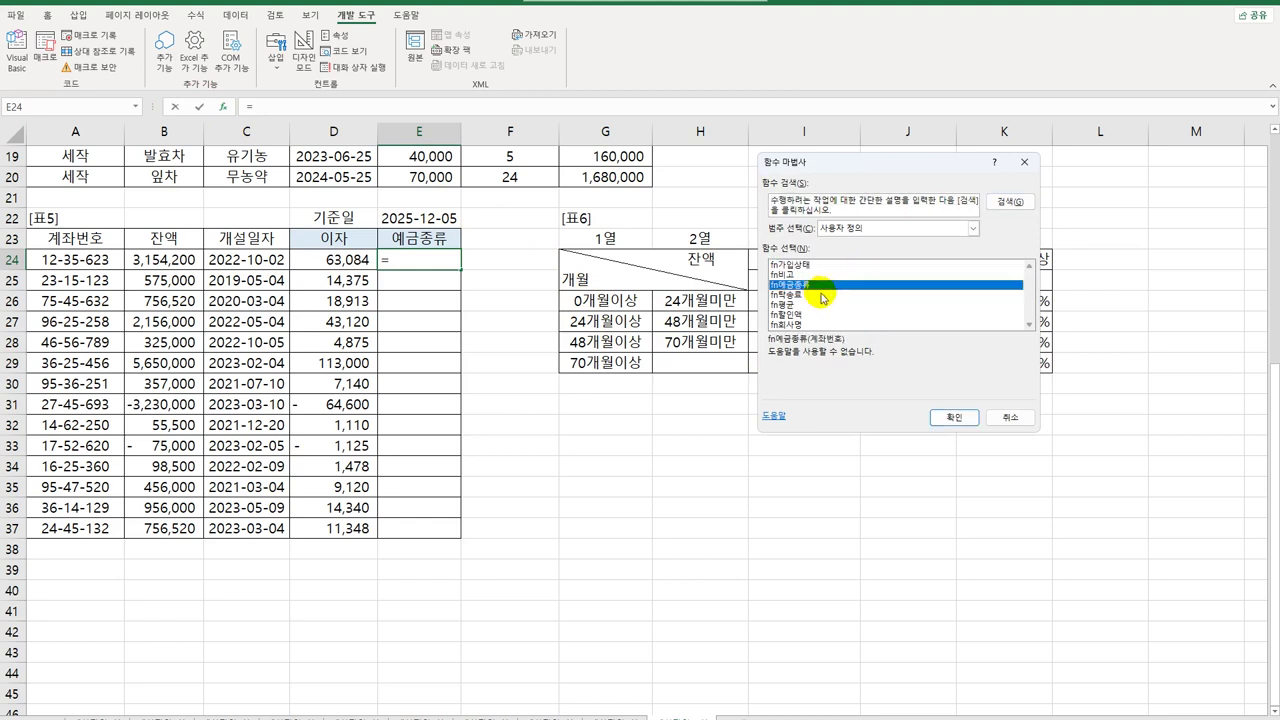
{"action": "left_click", "coordinate": [933, 418]}
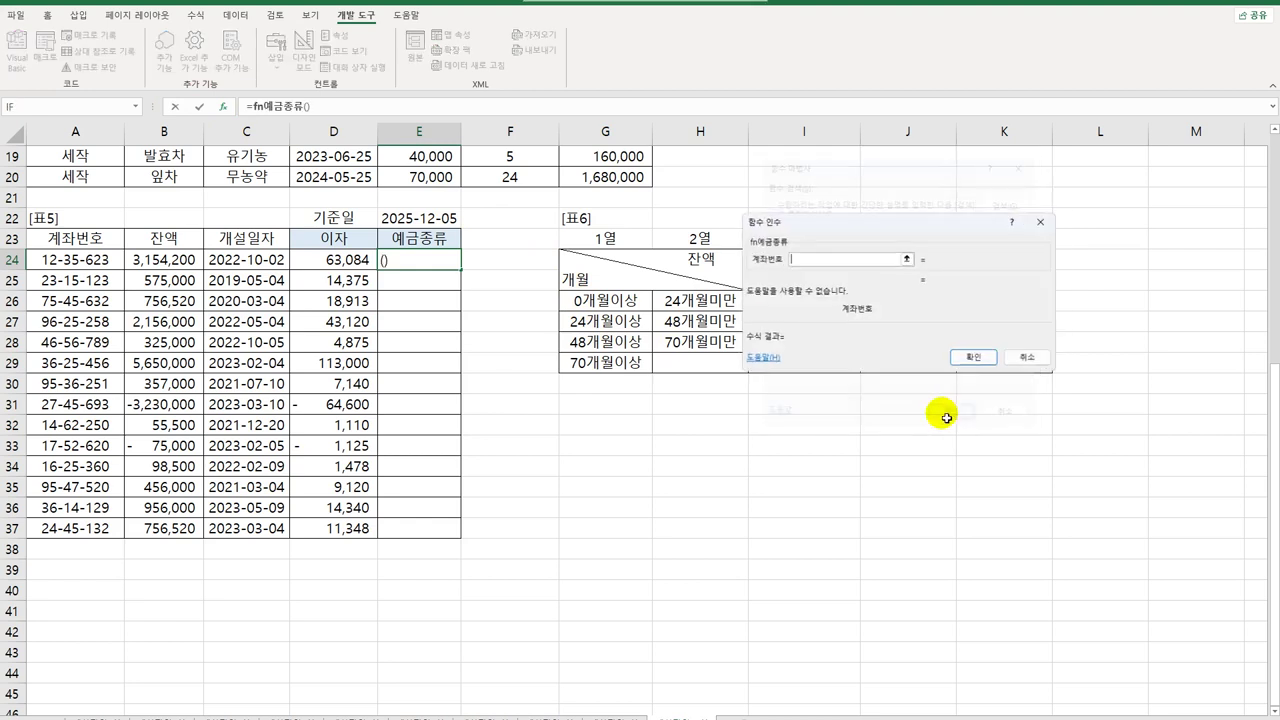
Set the 계좌번호 argument to A24, commit the formula and copy it down to E37.
{"action": "left_click", "coordinate": [273, 262]}
{"action": "left_click", "coordinate": [85, 261]}
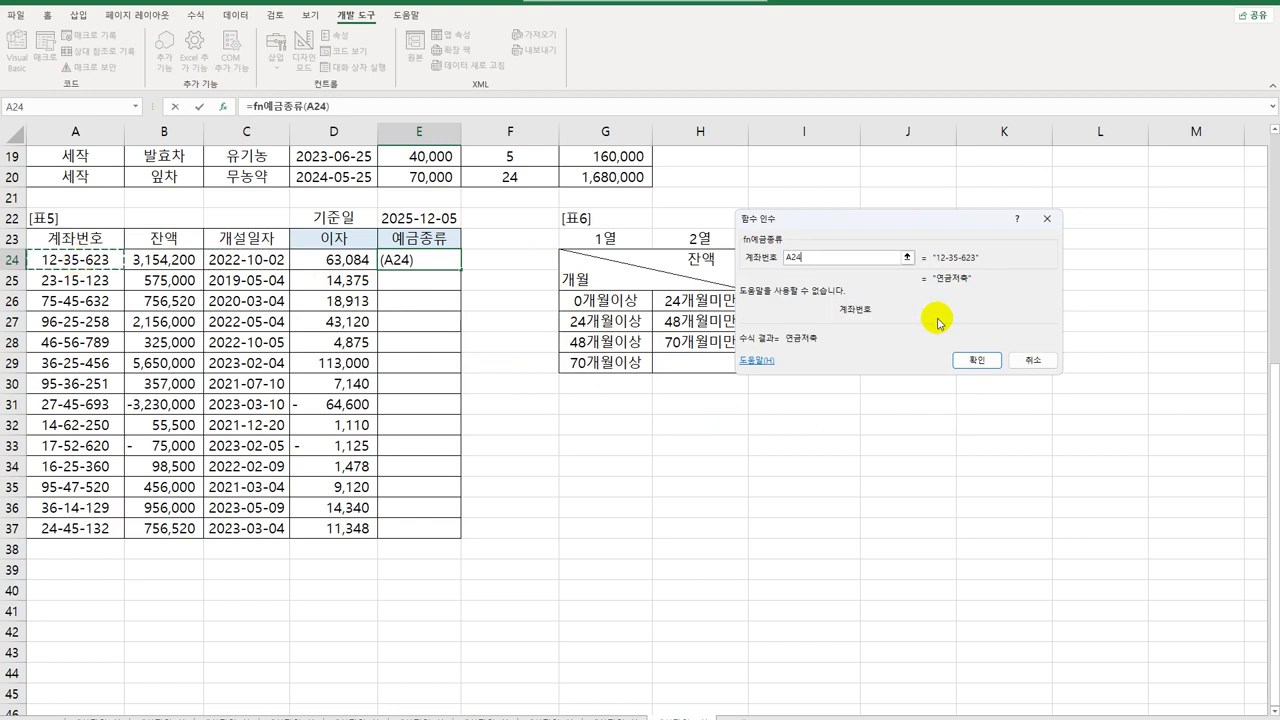
{"action": "left_click", "coordinate": [976, 364]}
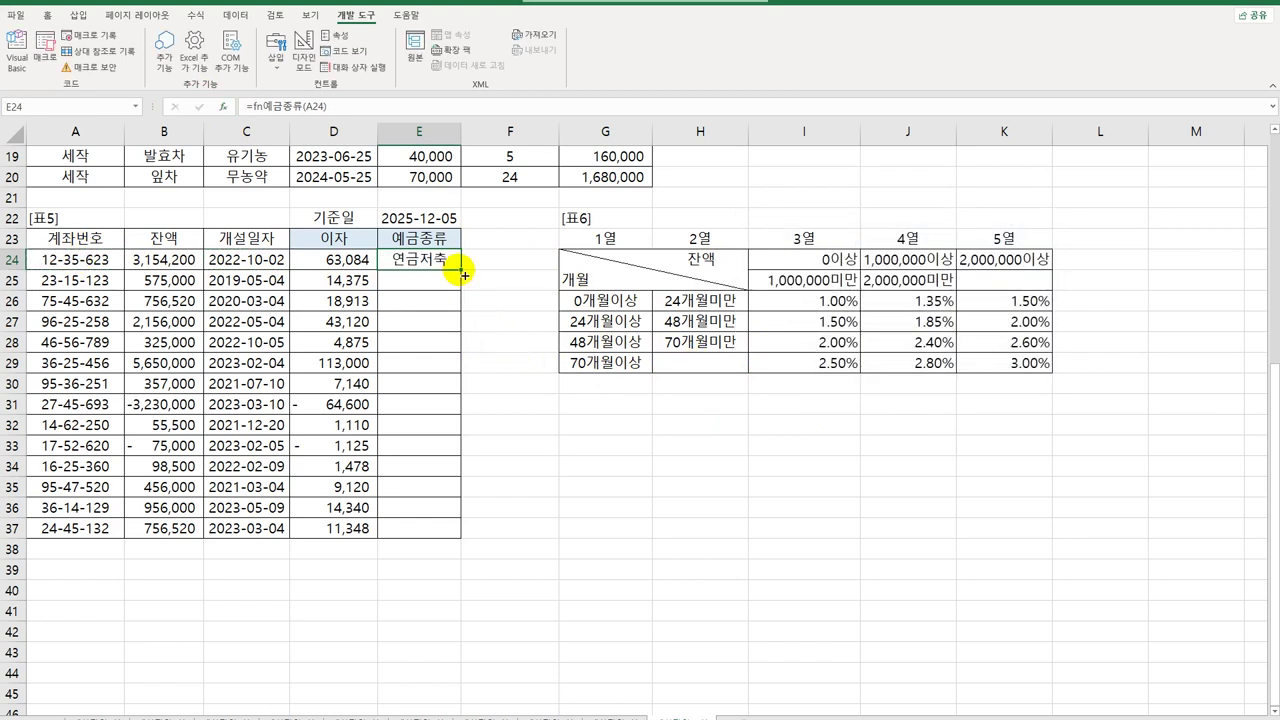
{"action": "double_click", "coordinate": [463, 272]}
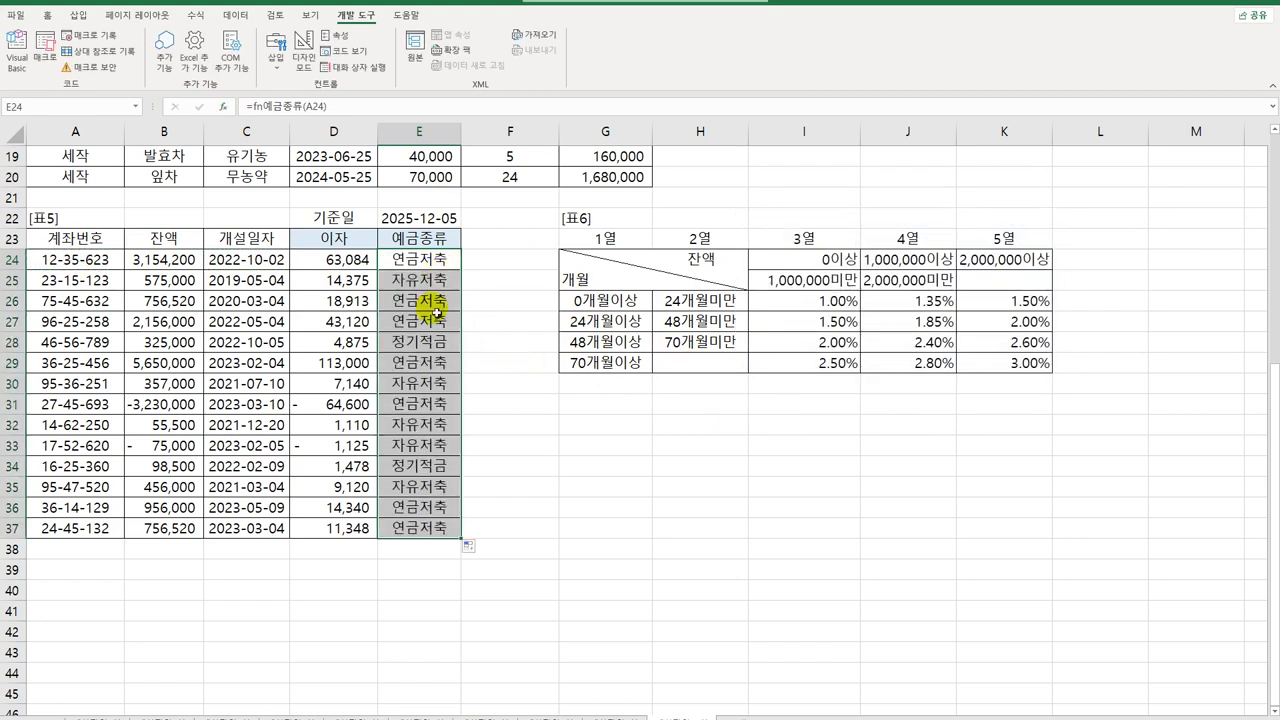
{"action": "left_click", "coordinate": [417, 532]}
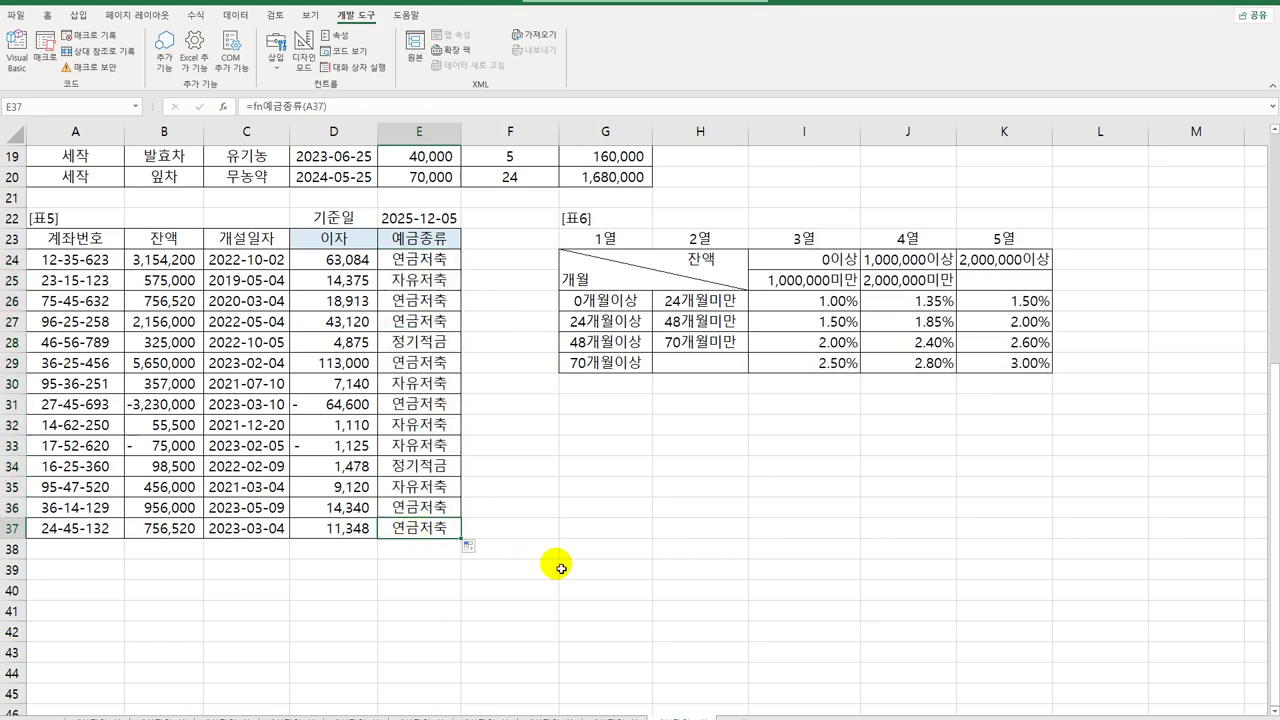
{"action": "scroll", "coordinate": [561, 568], "scroll_direction": "up", "scroll_amount": 3}
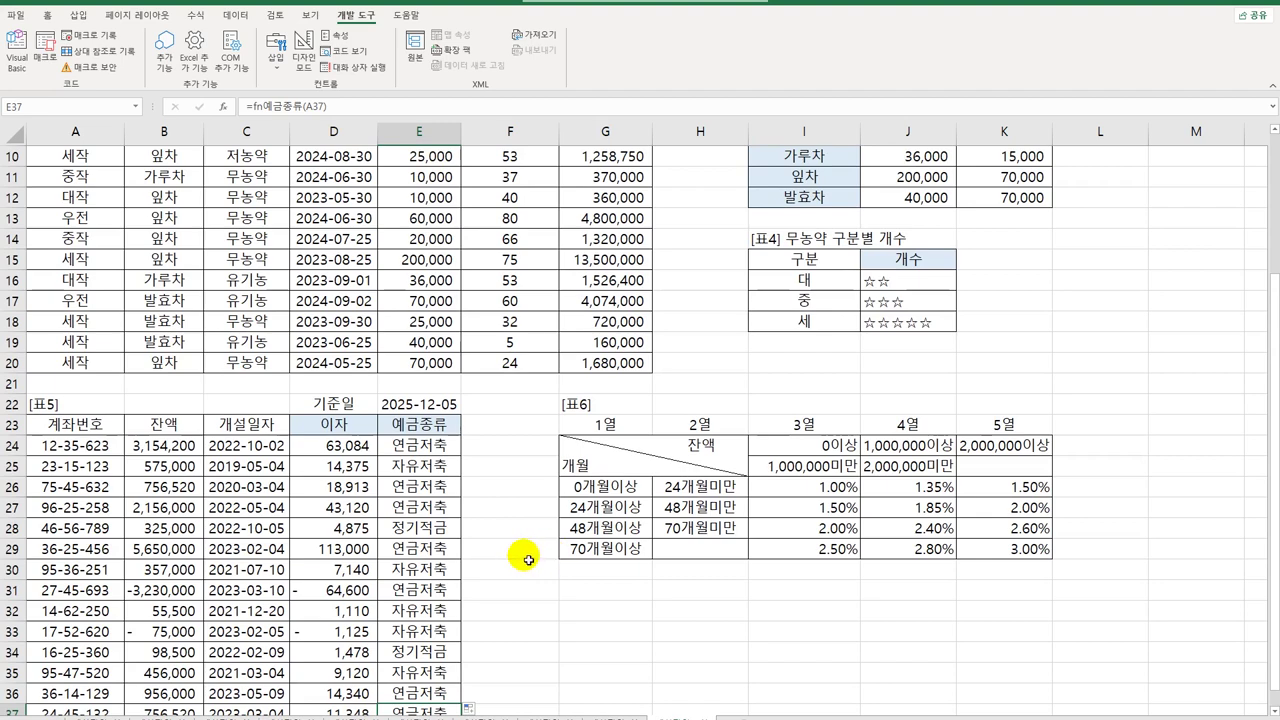
{"action": "scroll", "coordinate": [528, 559], "scroll_direction": "up", "scroll_amount": 3}
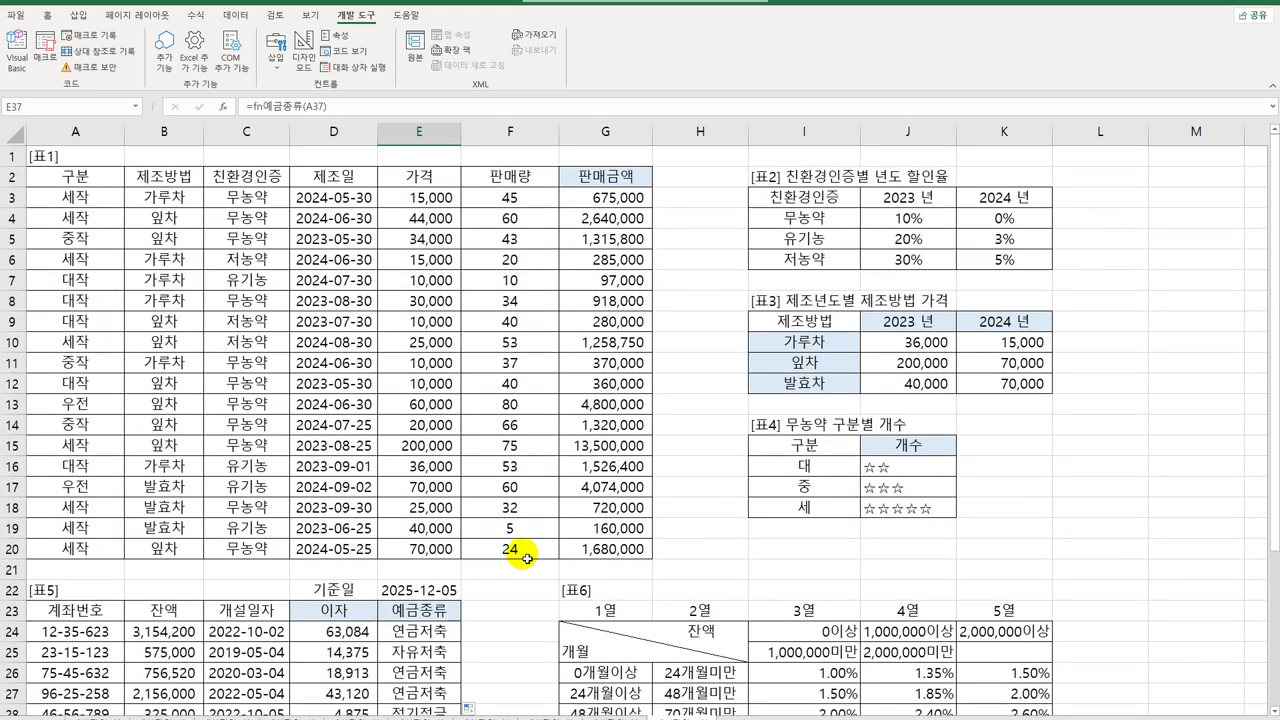